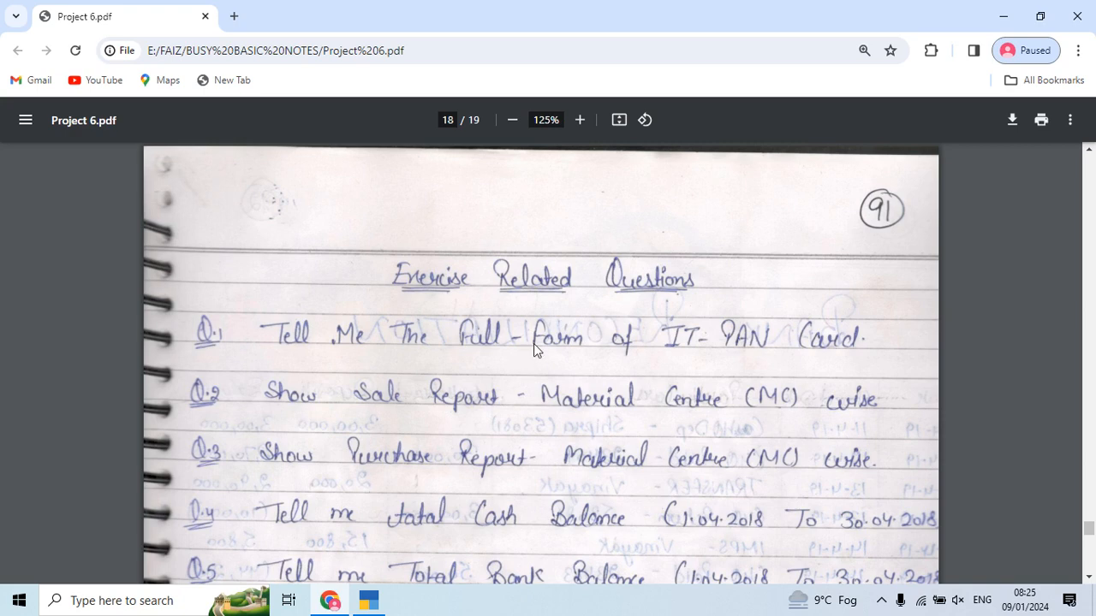
Step: Read the exercise questions in Project 6.pdf, including the sale report question, and switch to TallyPrime
scroll(533, 347, down, 2)
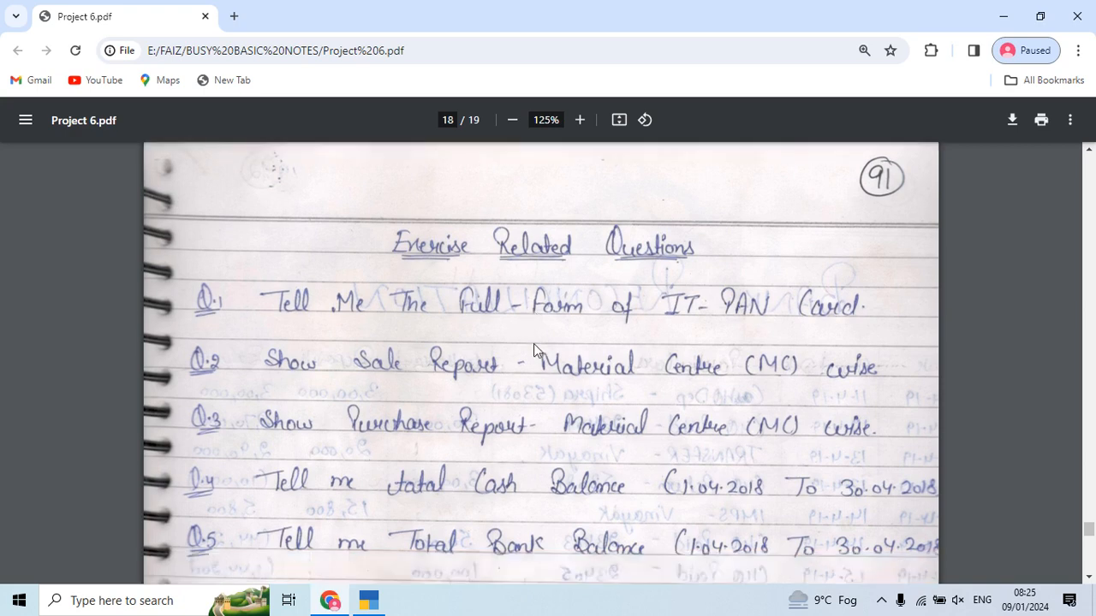
scroll(533, 347, down, 1)
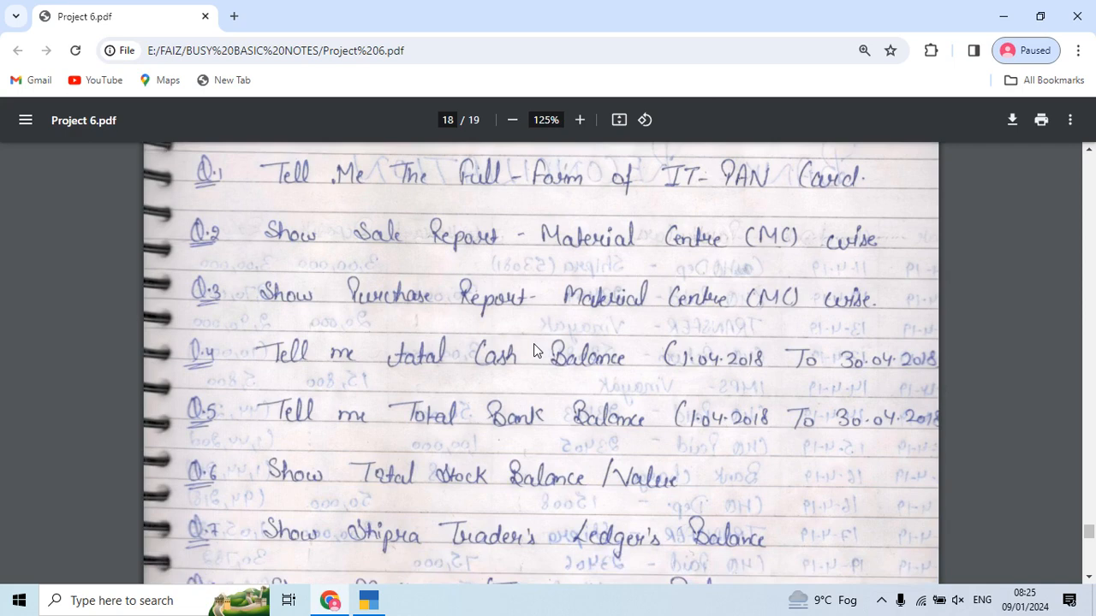
key(alt+Tab)
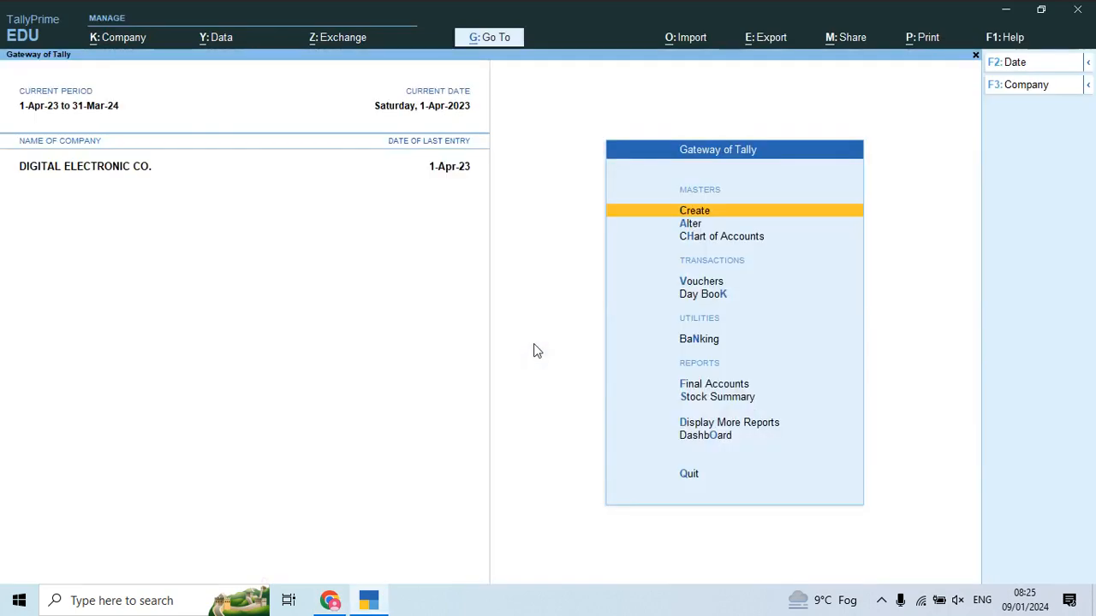
Step: Open the Ledger Vouchers report for the SALES ACCOUNT ledger
key(alt)
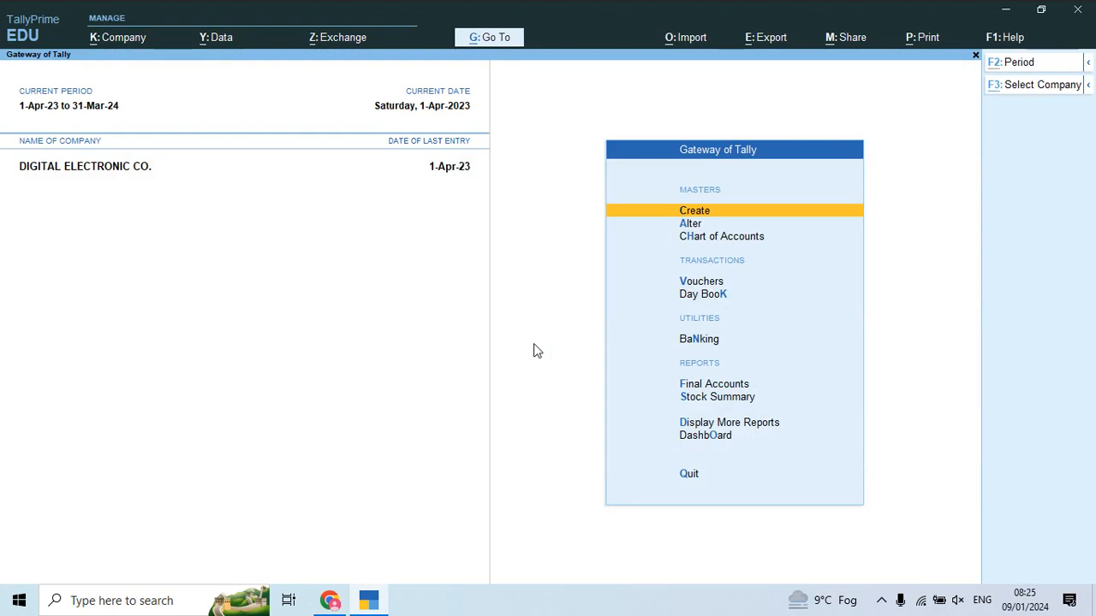
key(alt+g)
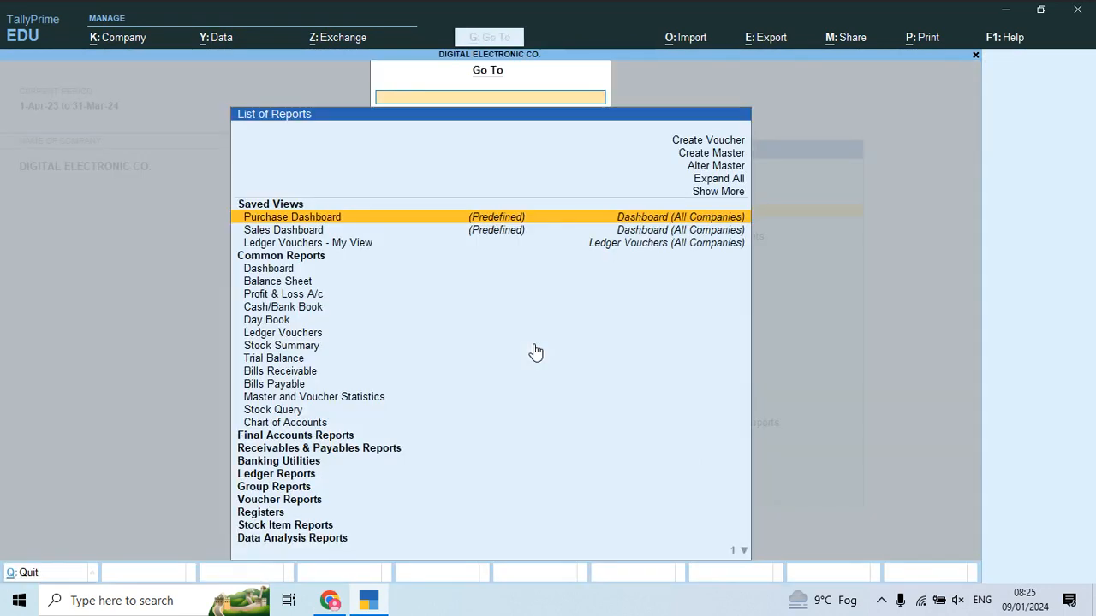
key(Down)
key(Down)
key(Down)
key(Down)
key(Down)
key(Down)
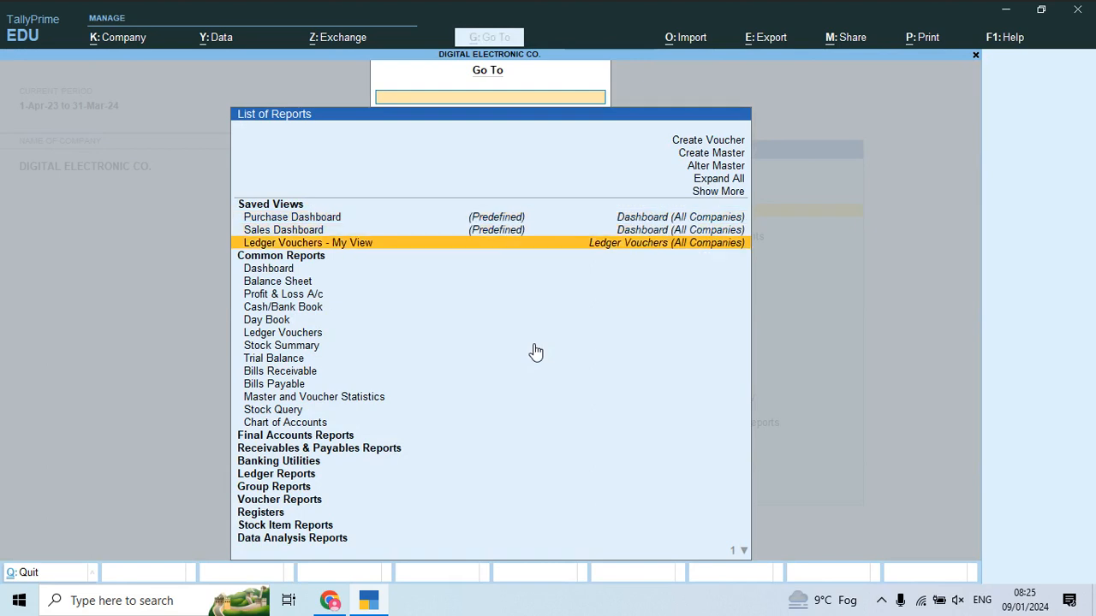
key(Down)
key(Down)
key(Down)
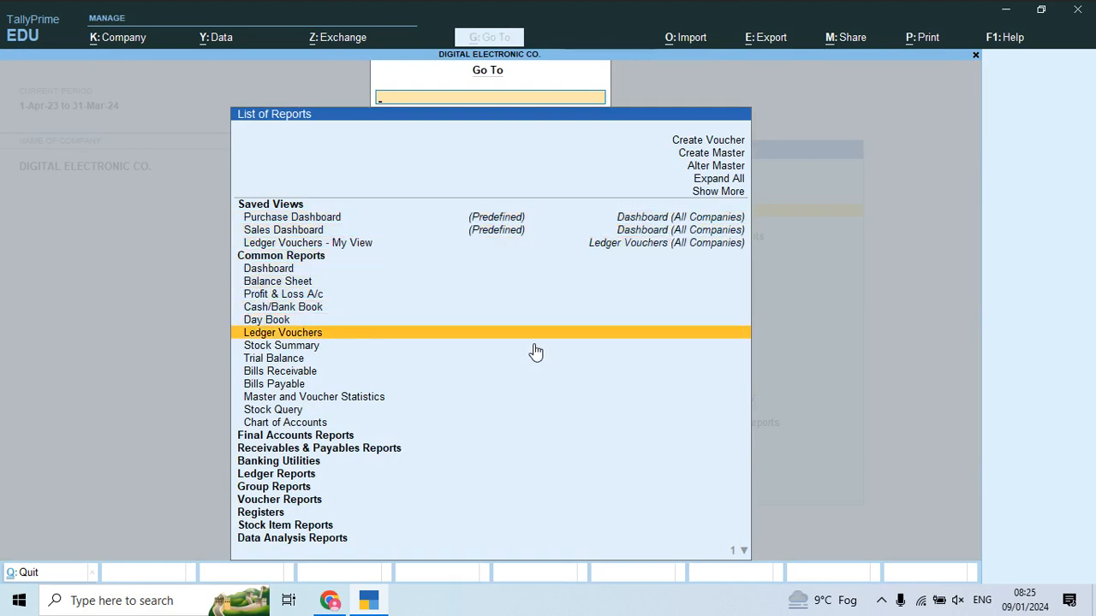
key(Return)
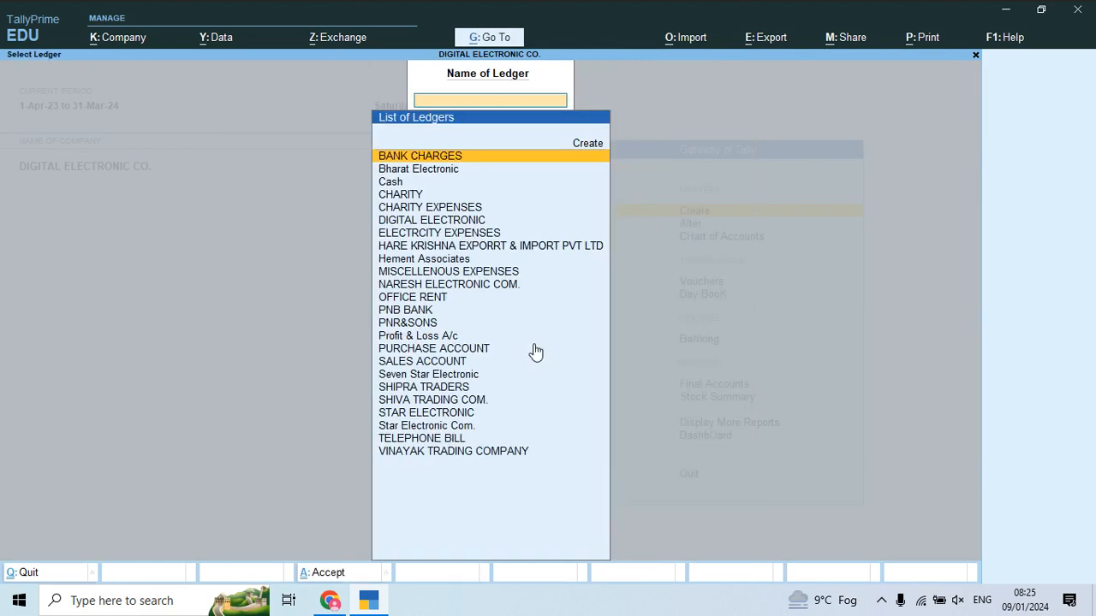
text(Sales)
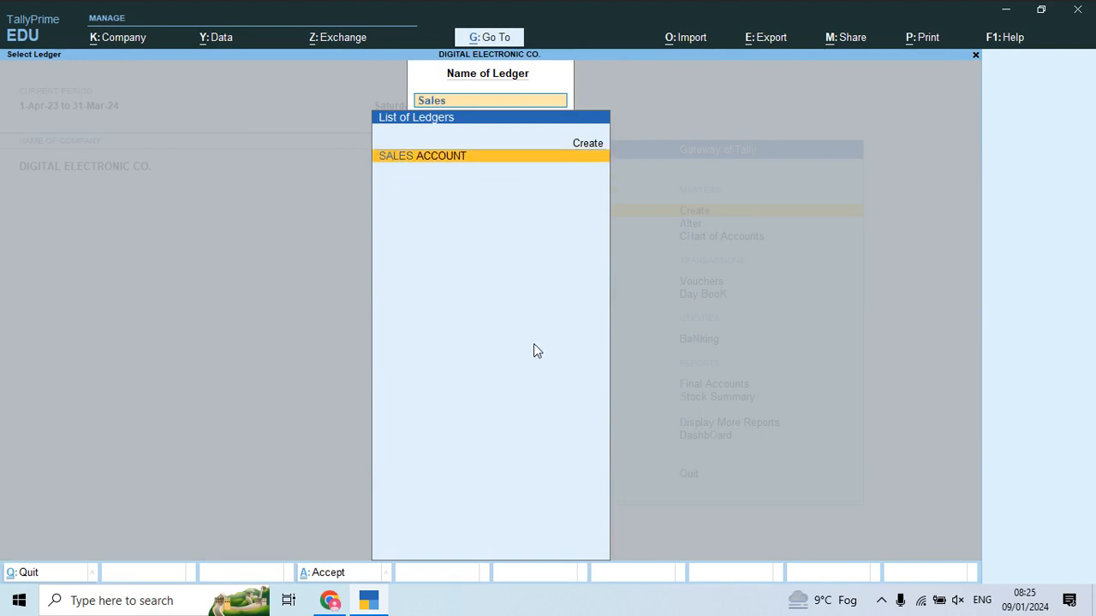
key(Return)
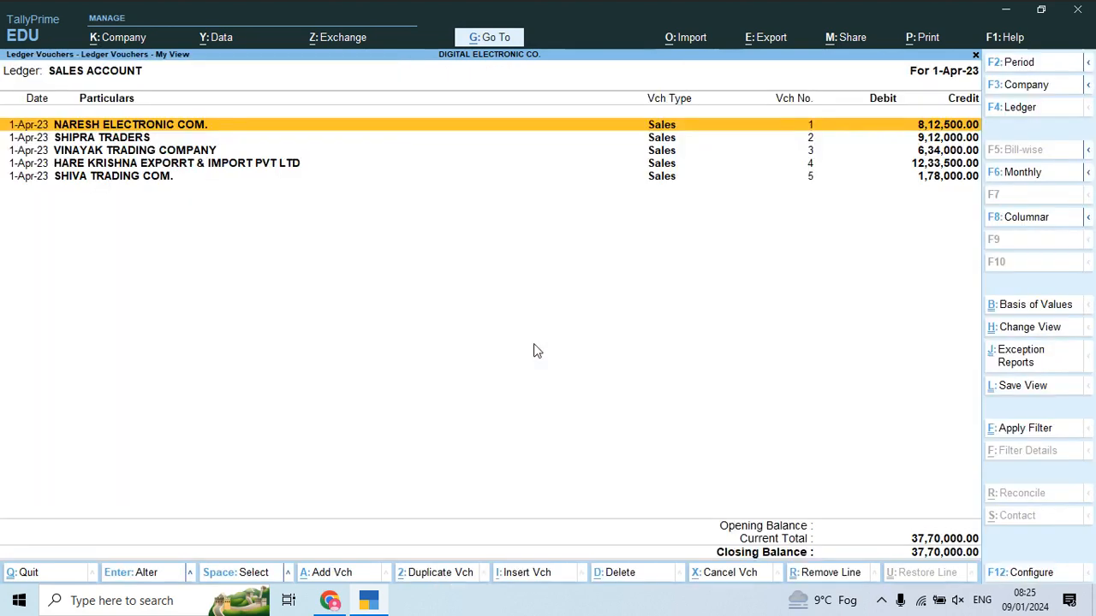
Step: Review the sales vouchers and closing balance of the sales ledger, and return to the Gateway of Tally
key(Down)
key(Down)
key(Down)
key(Down)
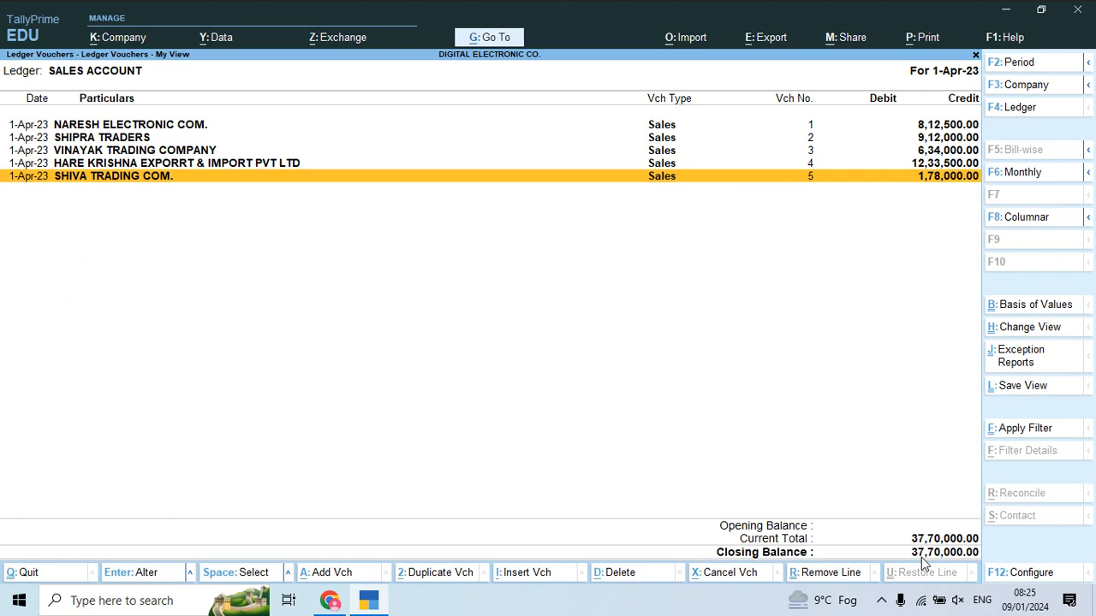
key(Escape)
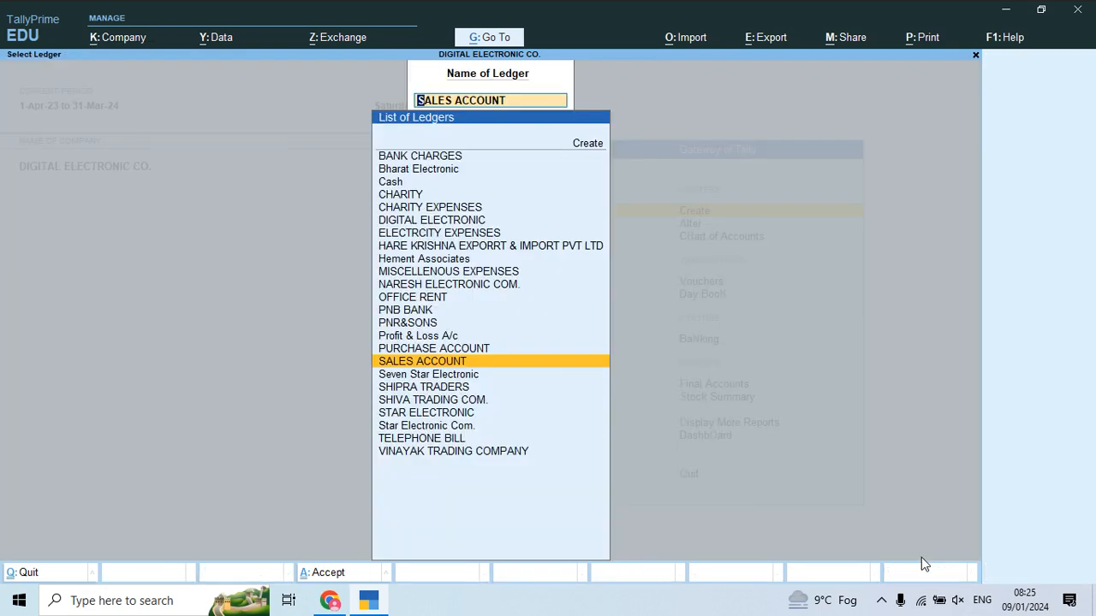
key(Escape)
key(Escape)
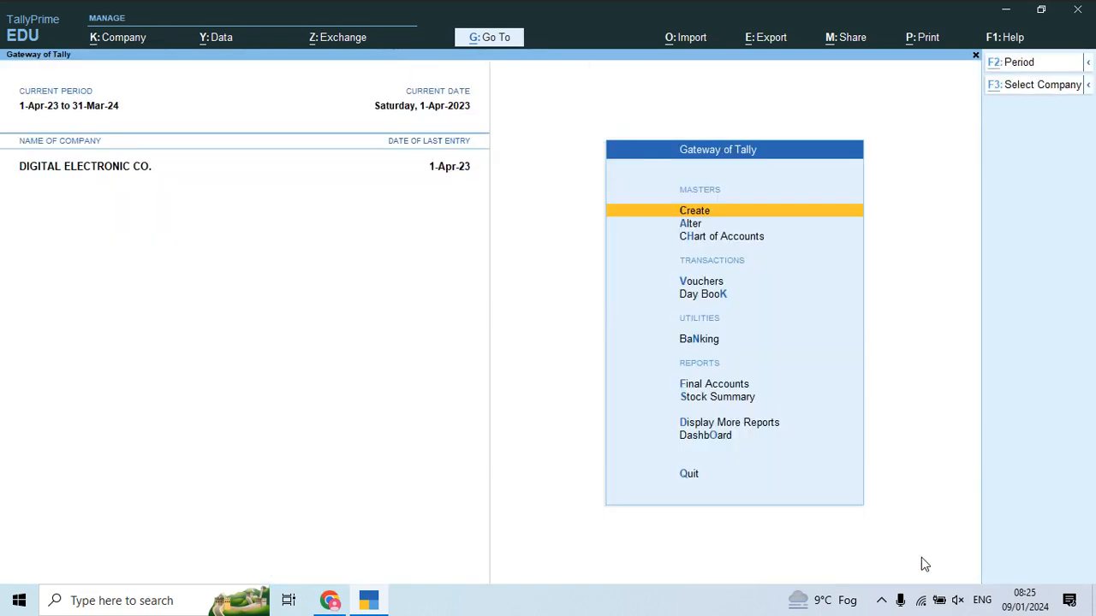
Step: Open the Sales Register from the Registers group of the Go To report list
key(alt+g)
key(Down)
key(Down)
key(Down)
key(Down)
key(Down)
key(Down)
key(Down)
key(Down)
key(Down)
key(Down)
key(Down)
key(Down)
key(Down)
key(Down)
key(Down)
key(Down)
key(Down)
key(Down)
key(Down)
key(Down)
key(Down)
key(Down)
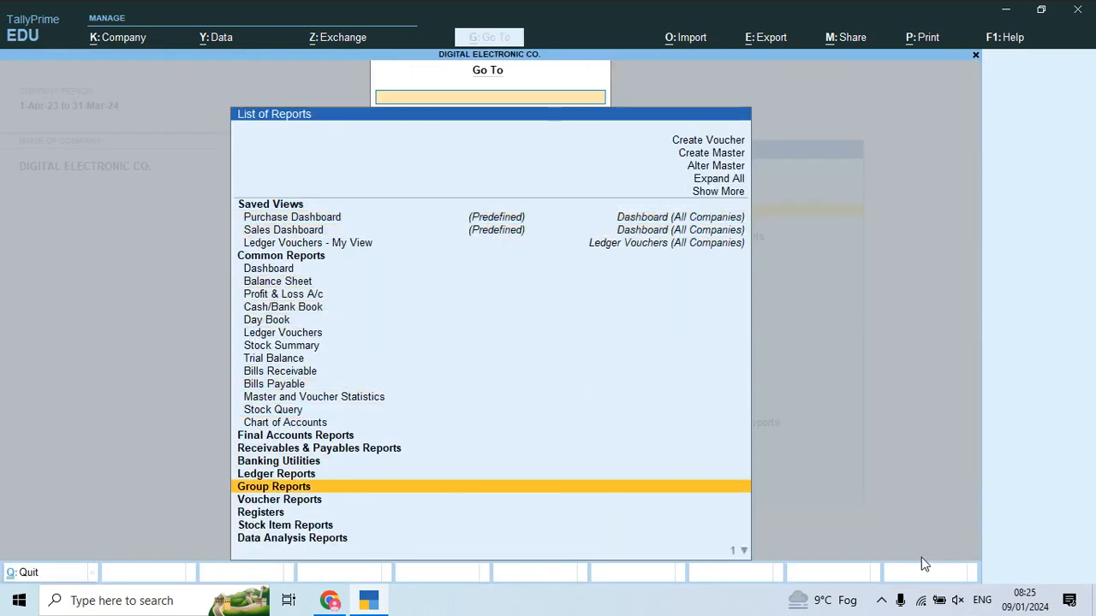
key(Return)
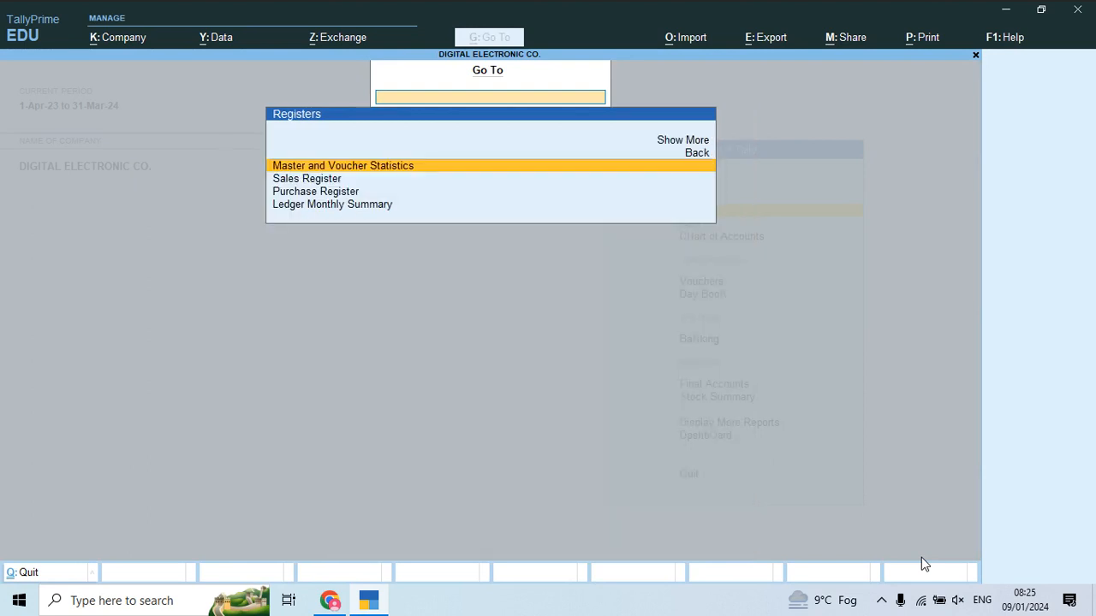
key(Down)
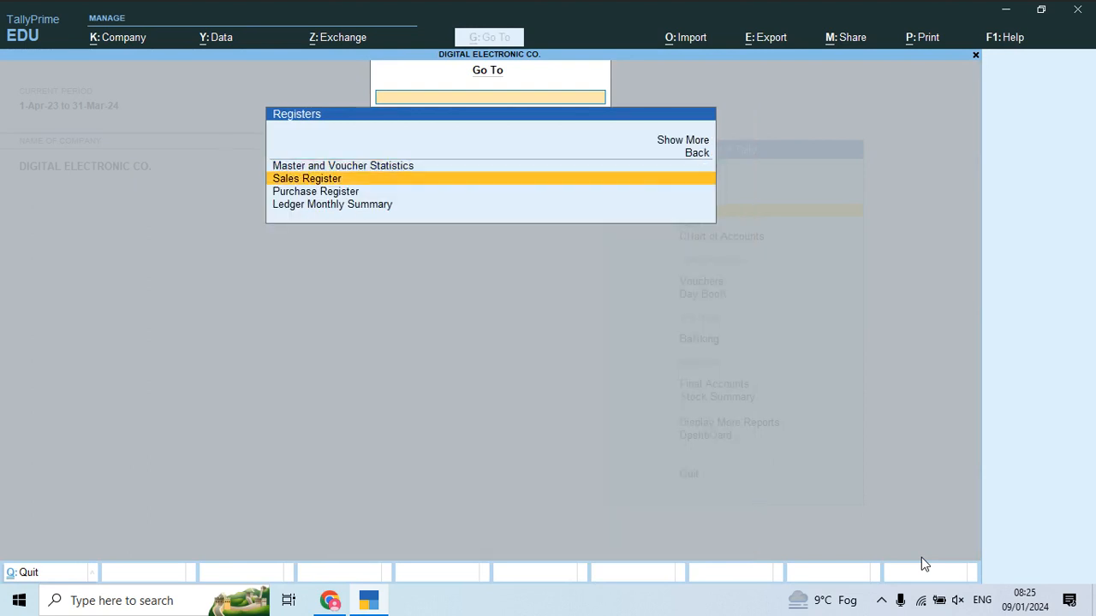
key(Return)
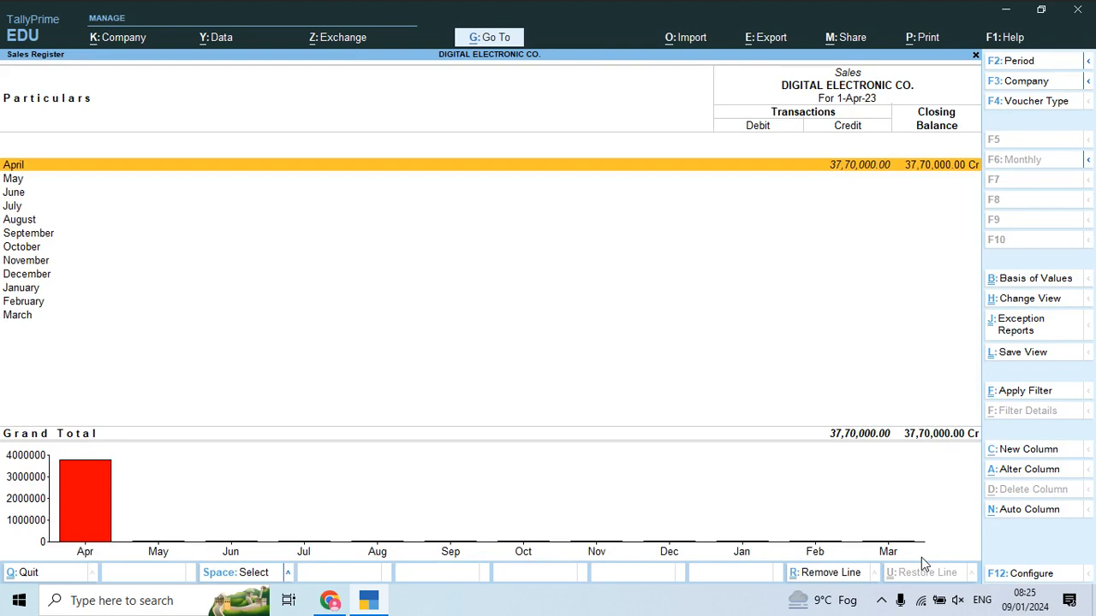
Step: Examine the month-by-month sales figures in the Sales Register
key(Down)
key(Up)
key(Down)
key(Up)
key(Down)
key(Down)
key(Down)
key(Down)
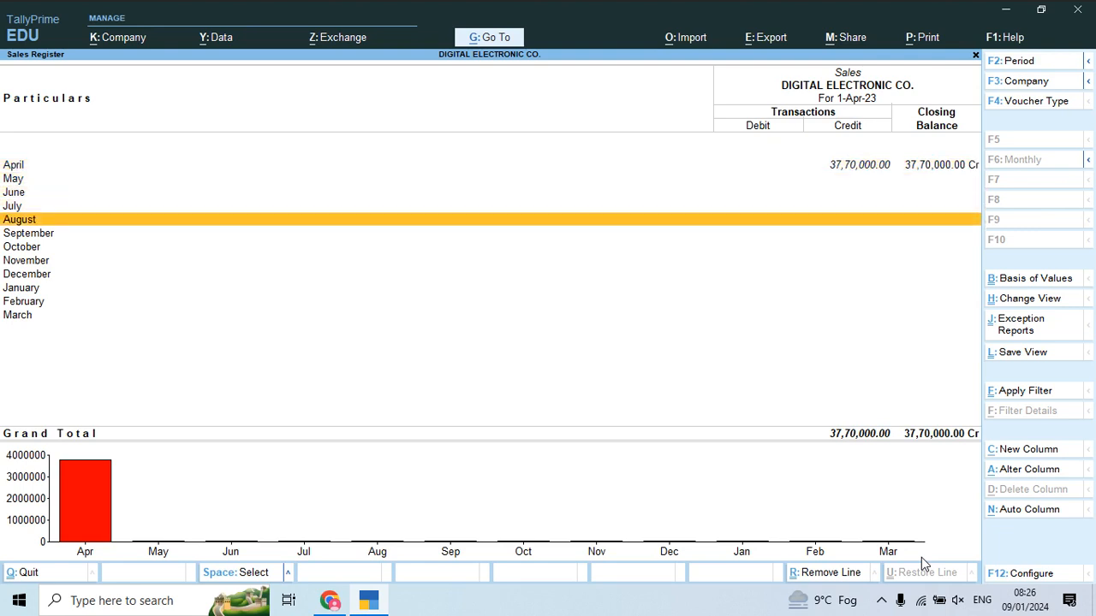
key(Down)
key(Down)
key(Up)
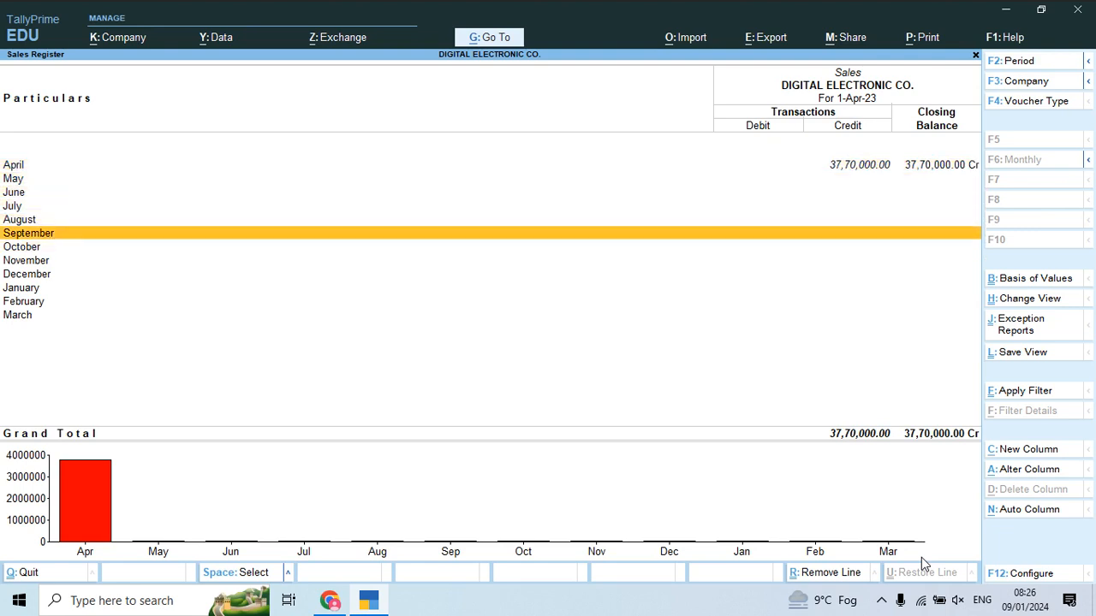
Step: Open the April sales vouchers, review each party's amount and the total, and return to the Gateway of Tally
key(Home)
key(Return)
key(Down)
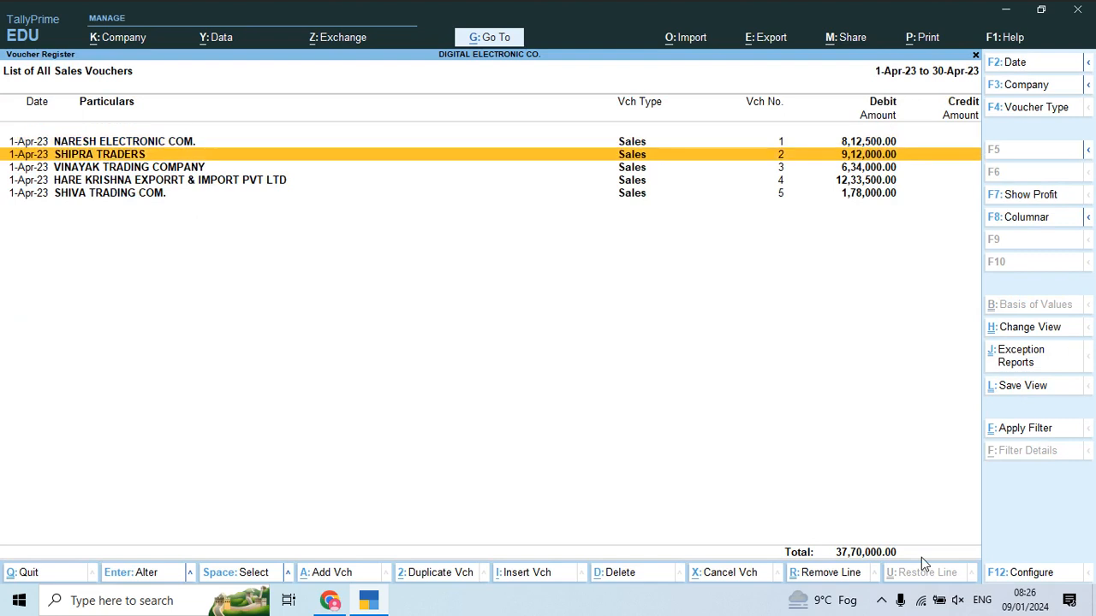
key(Down)
key(Down)
key(Down)
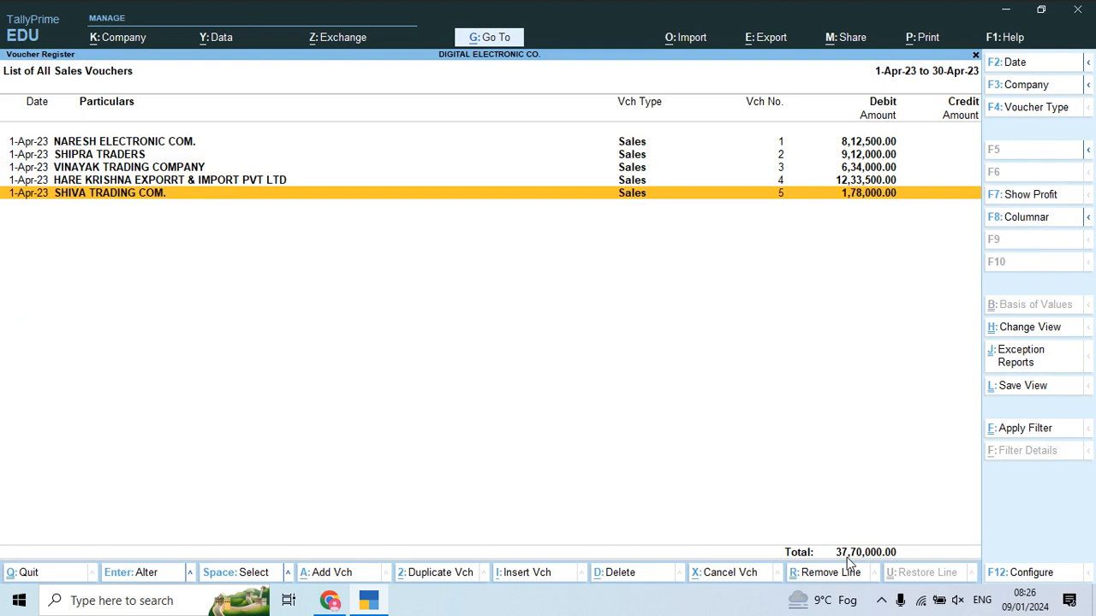
key(Escape)
key(Escape)
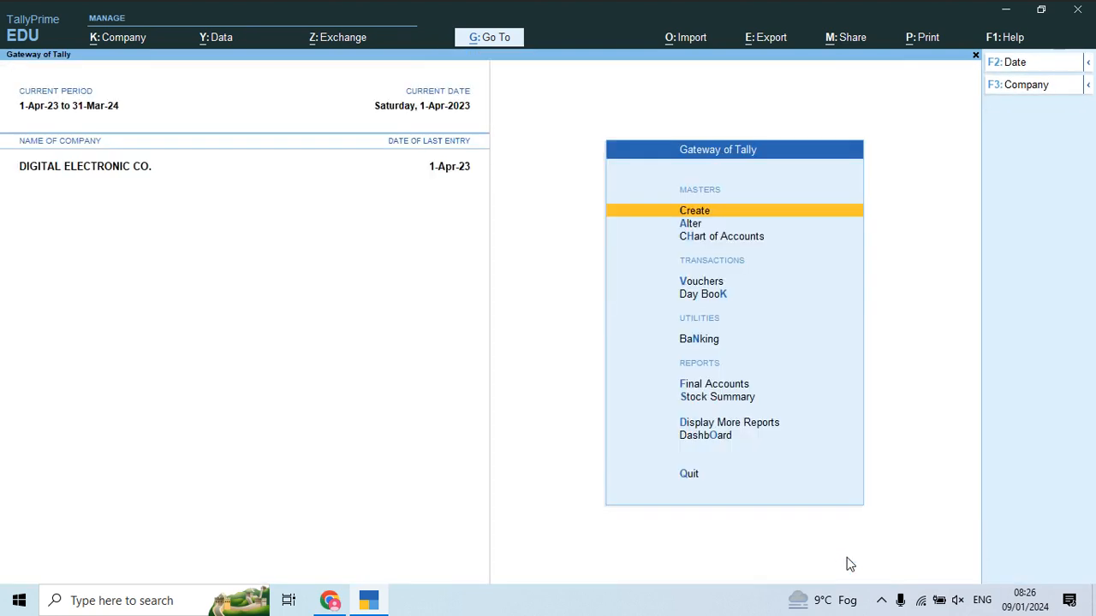
Step: Open Account Books among the additional reports of the Gateway of Tally
key(Down)
key(Down)
key(Down)
key(Down)
key(Down)
key(Down)
key(Down)
key(Down)
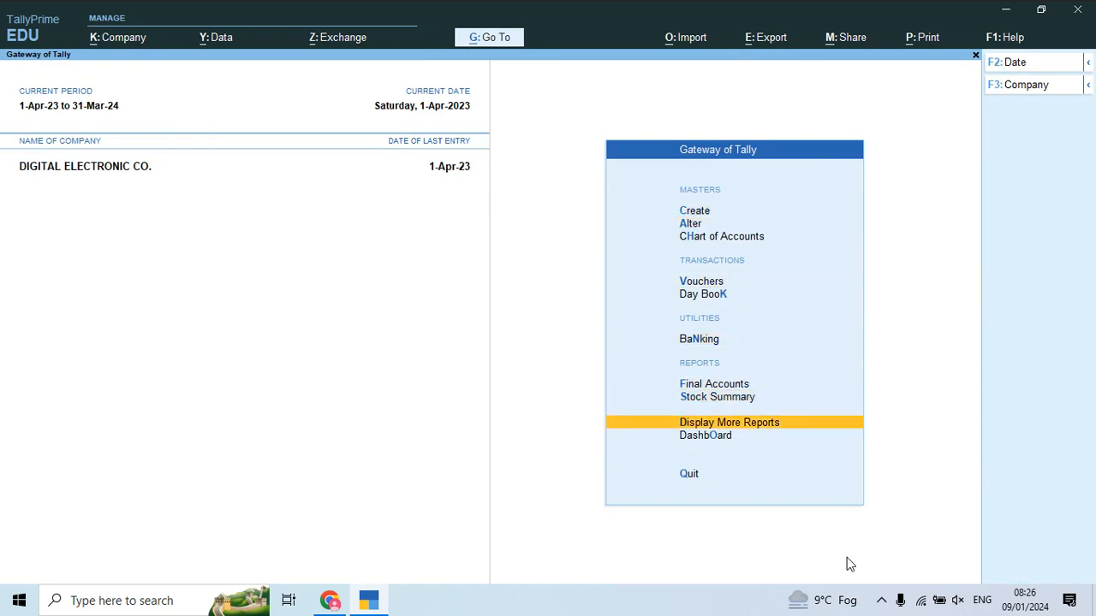
key(Return)
key(Down)
key(Down)
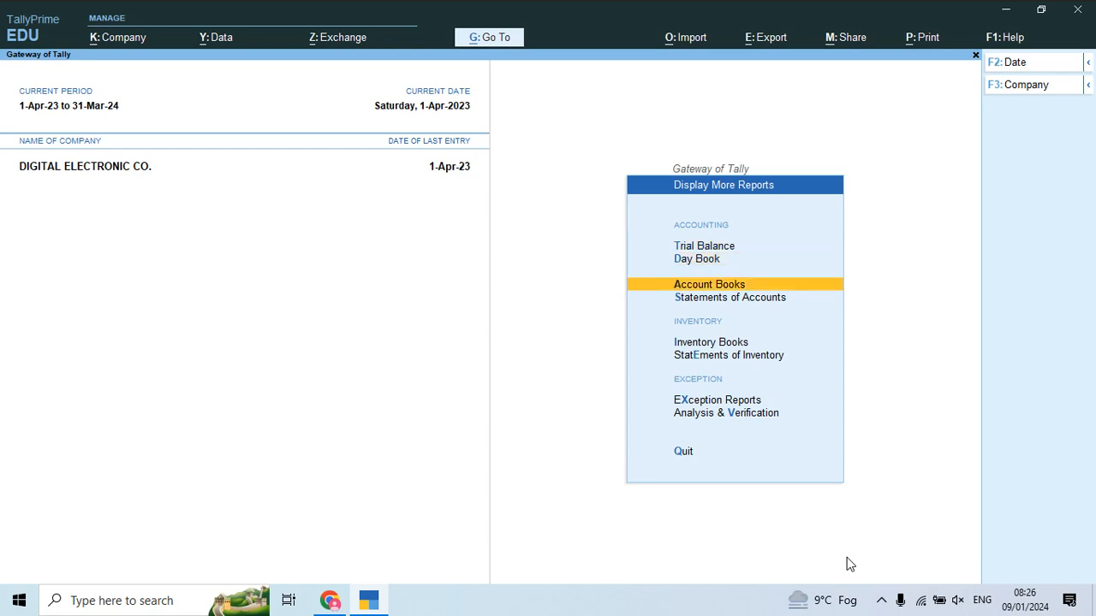
key(Return)
Step: Look through the summaries and registers available in Account Books
key(Down)
key(Down)
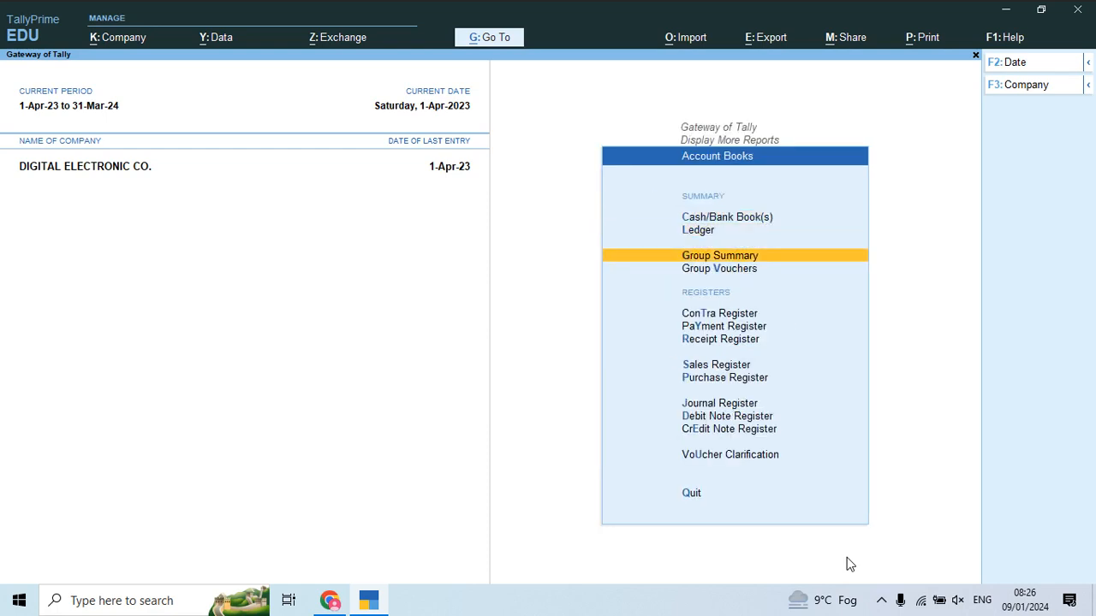
key(Down)
key(Down)
key(Down)
key(Down)
key(Down)
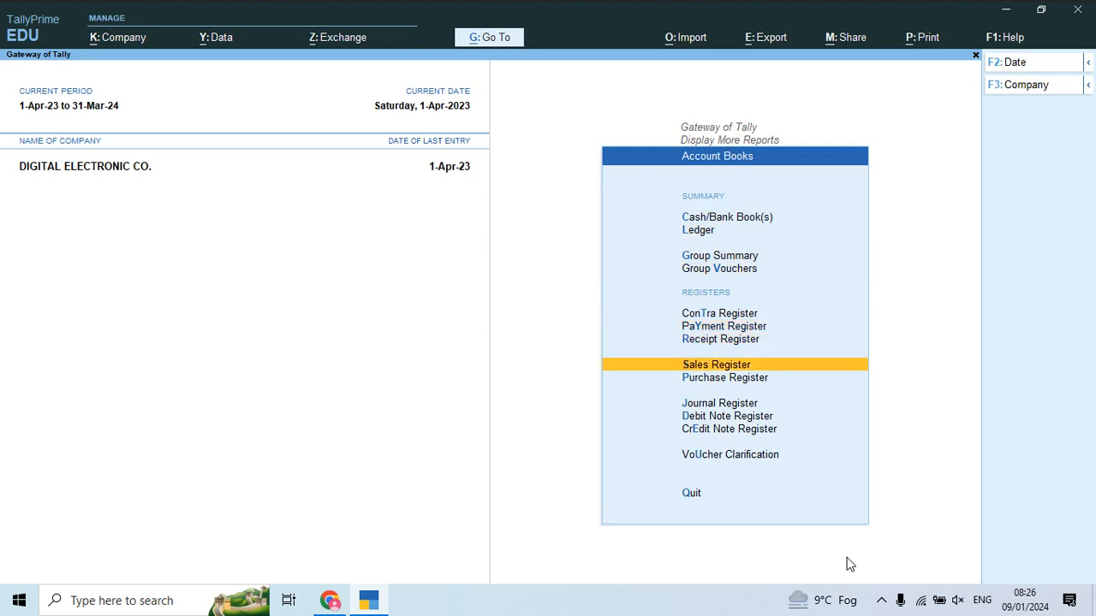
key(Down)
key(Down)
key(Down)
key(Down)
key(Down)
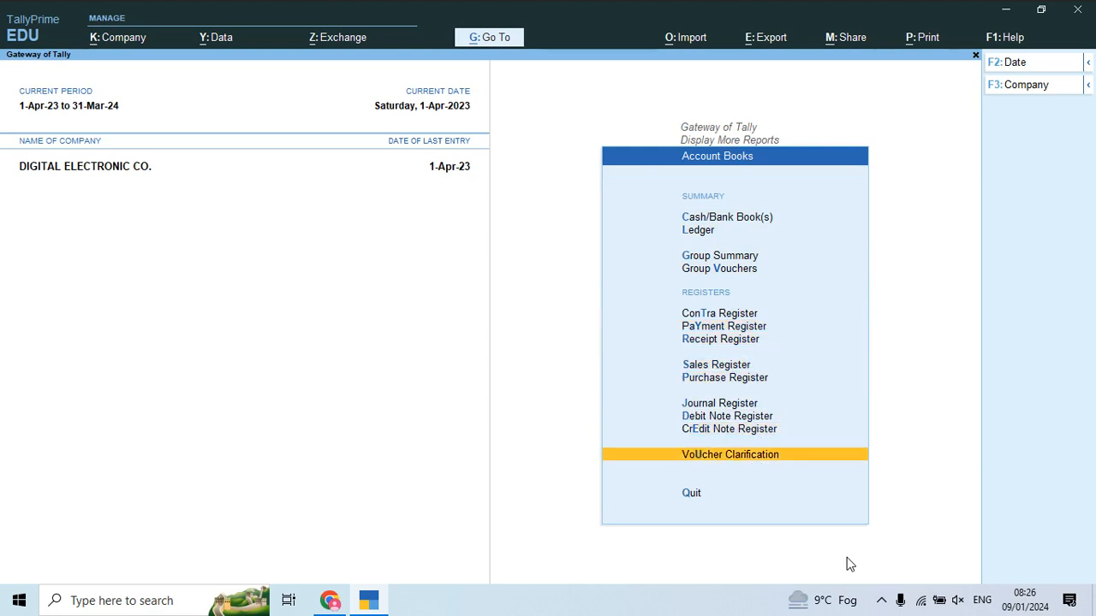
key(Up)
key(Up)
key(Up)
key(Up)
key(Up)
key(Up)
key(Up)
key(Up)
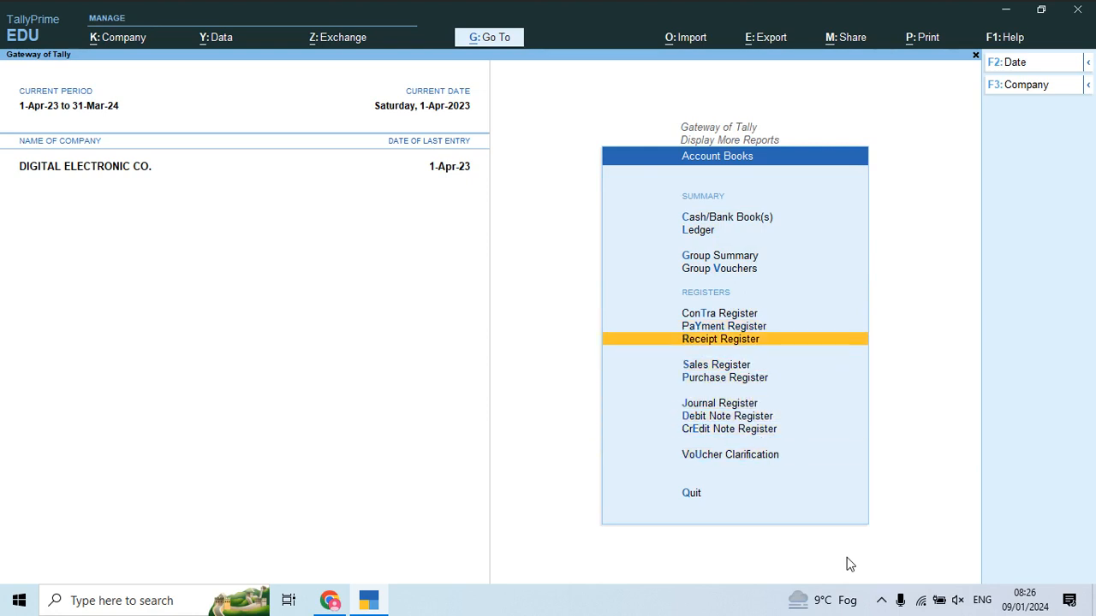
key(Up)
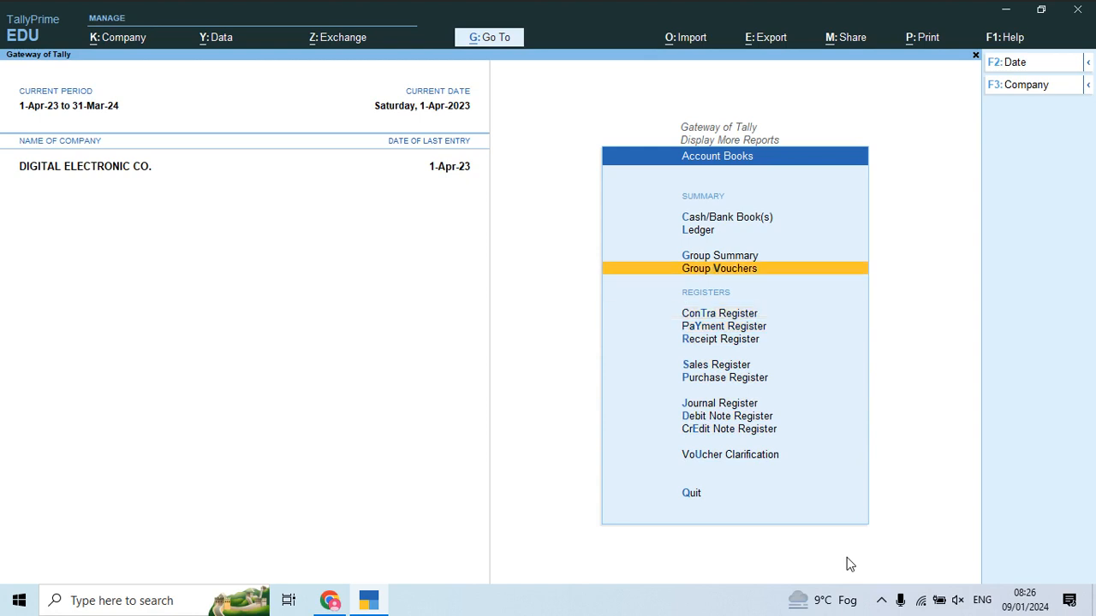
key(Down)
key(Down)
key(Down)
key(Down)
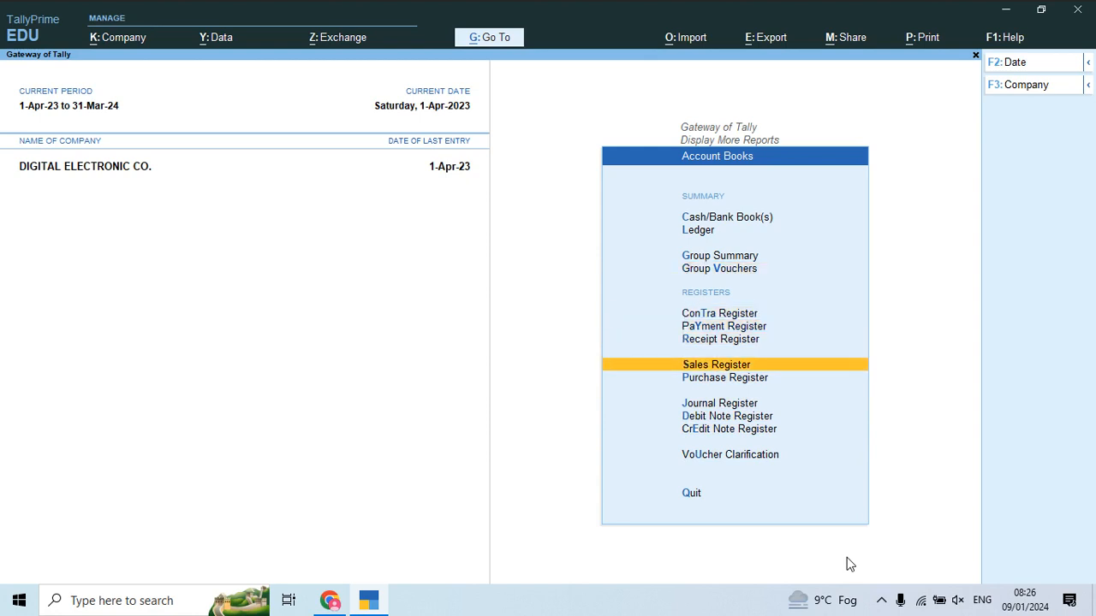
key(Down)
key(Up)
key(Up)
key(Up)
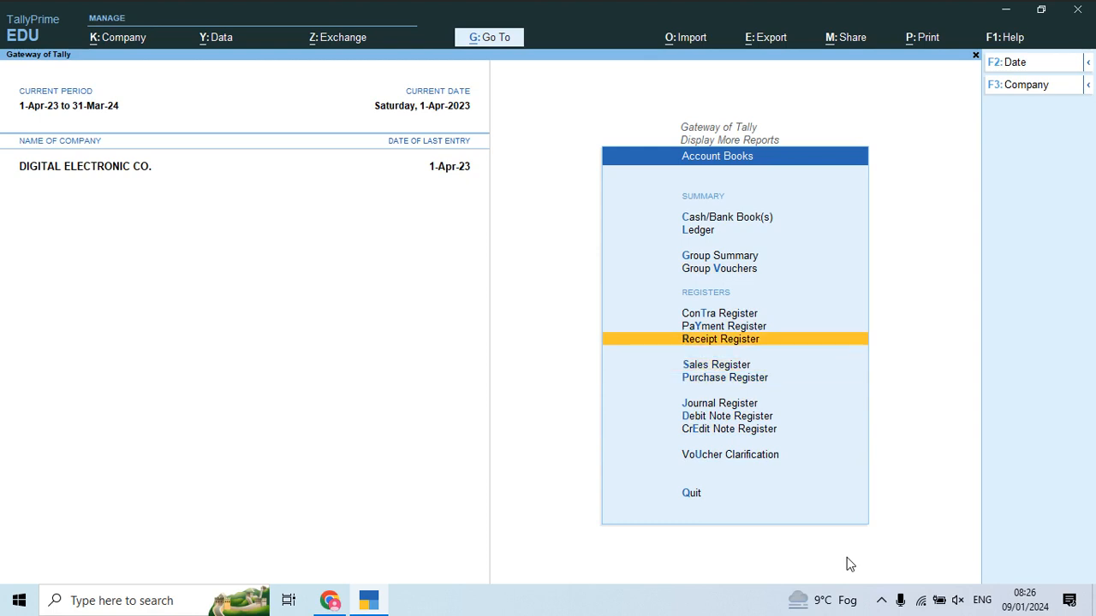
key(Down)
key(Up)
key(Up)
key(Down)
key(Down)
key(Down)
key(Down)
key(Down)
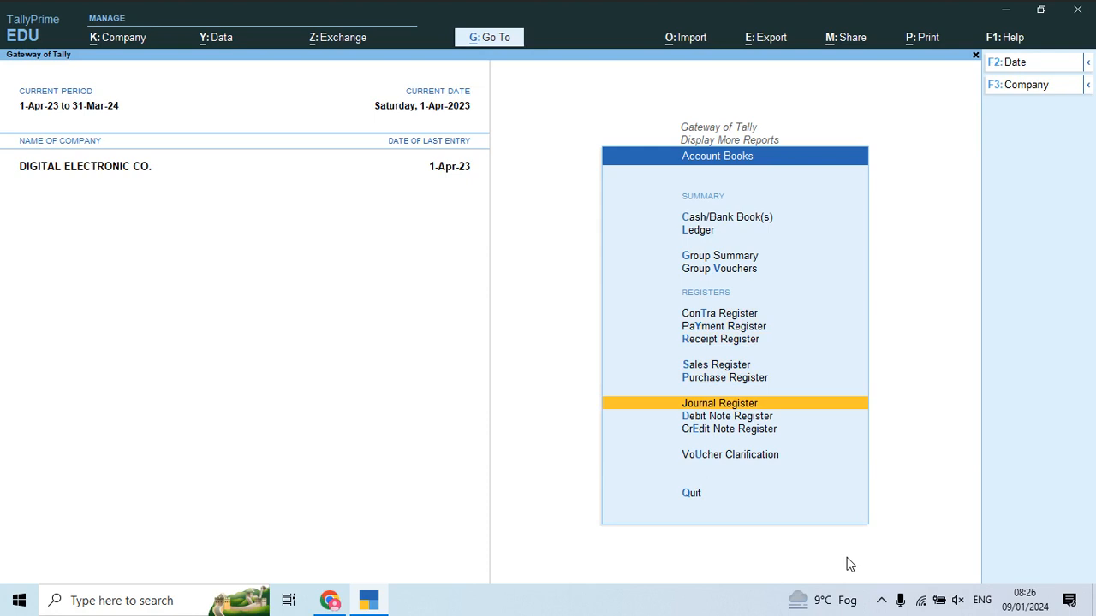
key(Down)
key(Down)
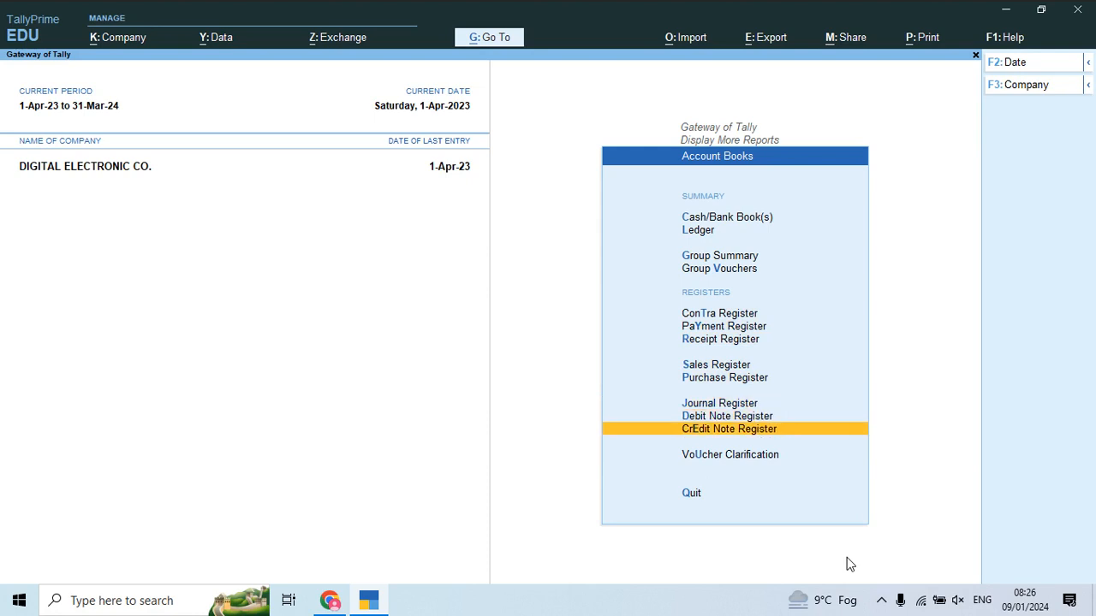
Step: Open the Sales Register from Account Books
key(Up)
key(Up)
key(Up)
key(Up)
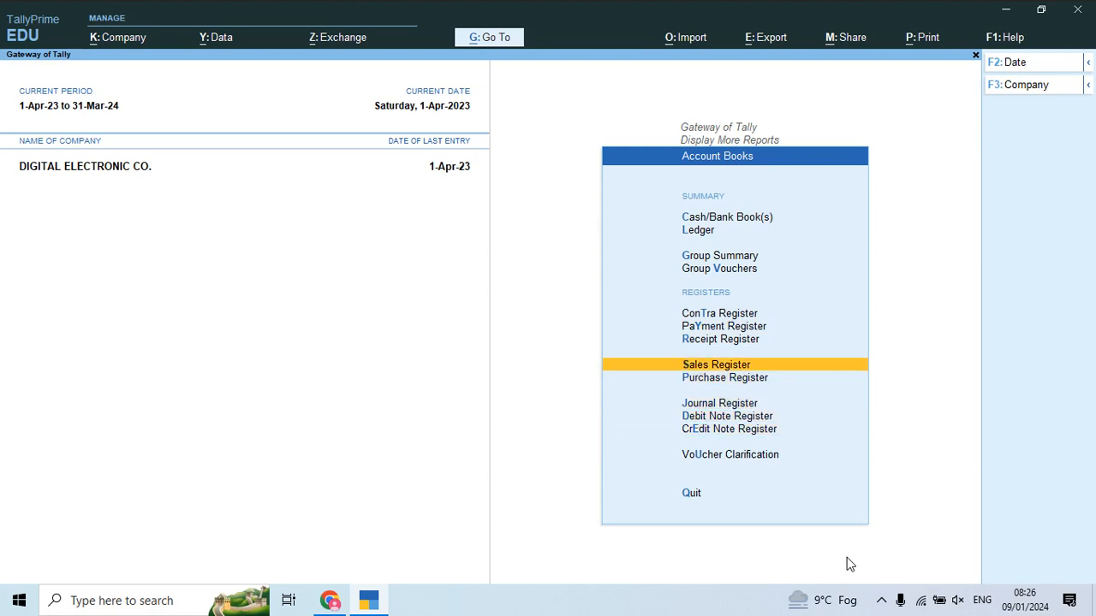
key(Return)
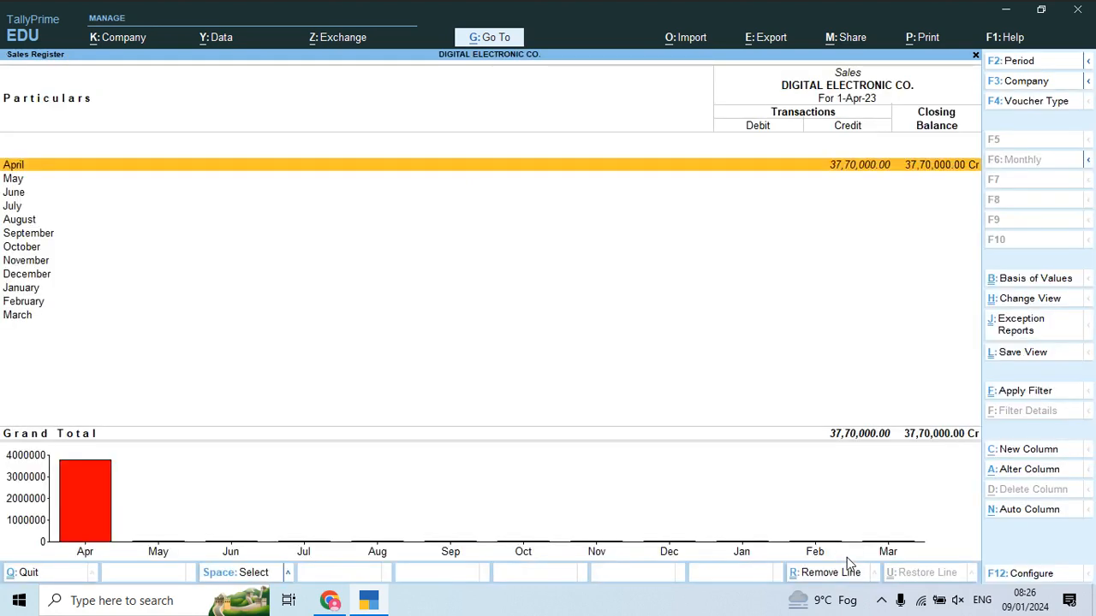
Step: Open April's sales vouchers from the Sales Register and go through each party's entry in the list
key(Return)
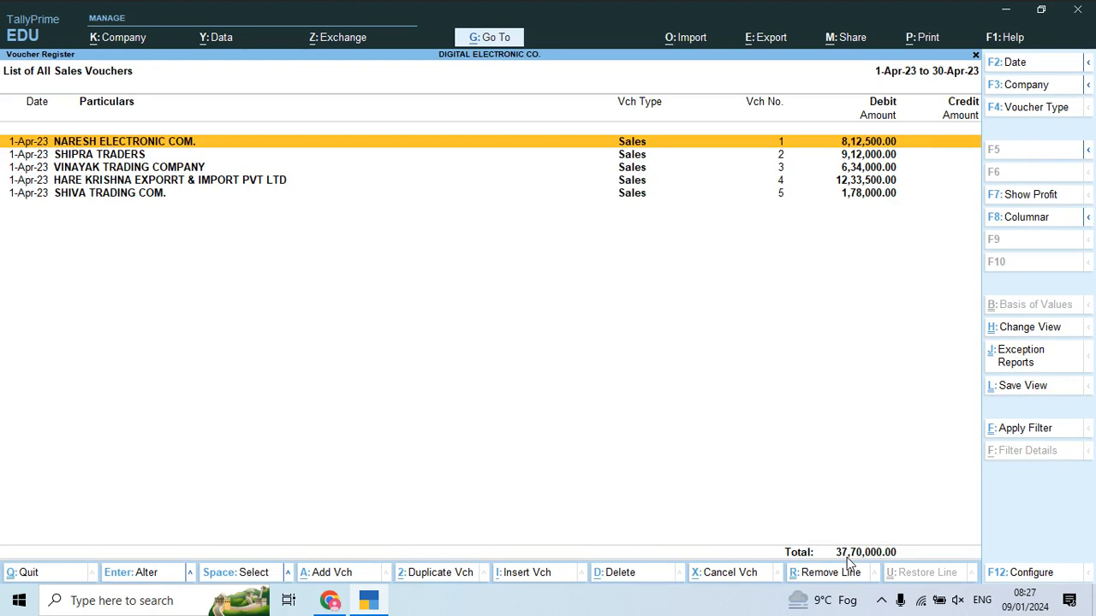
key(Down)
key(Down)
key(Down)
key(Down)
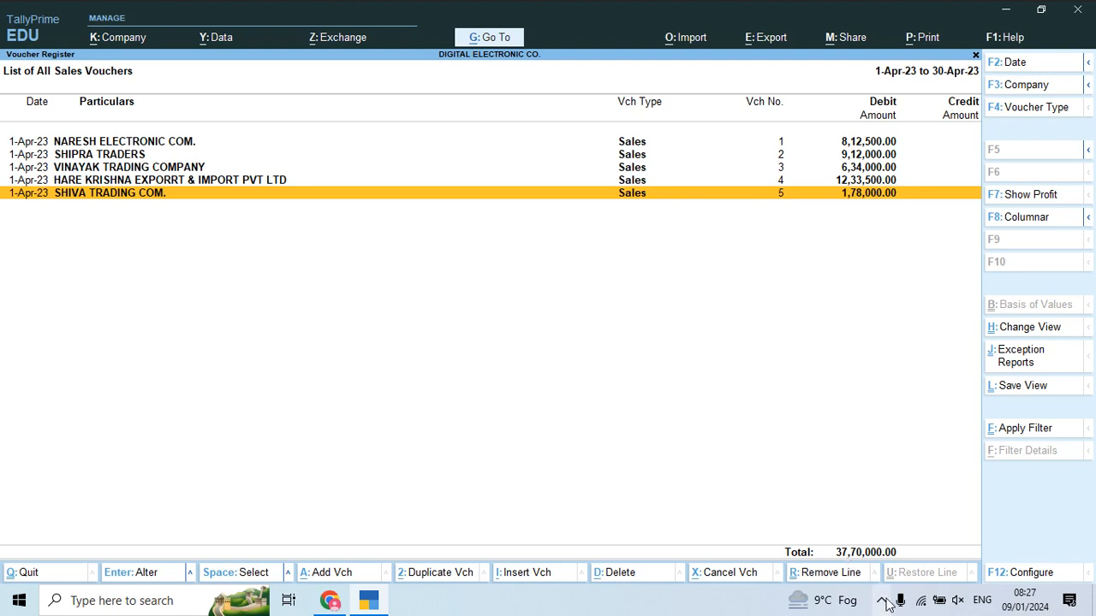
Step: Bring up the export options for the voucher register and go to the configuration entry
click(762, 47)
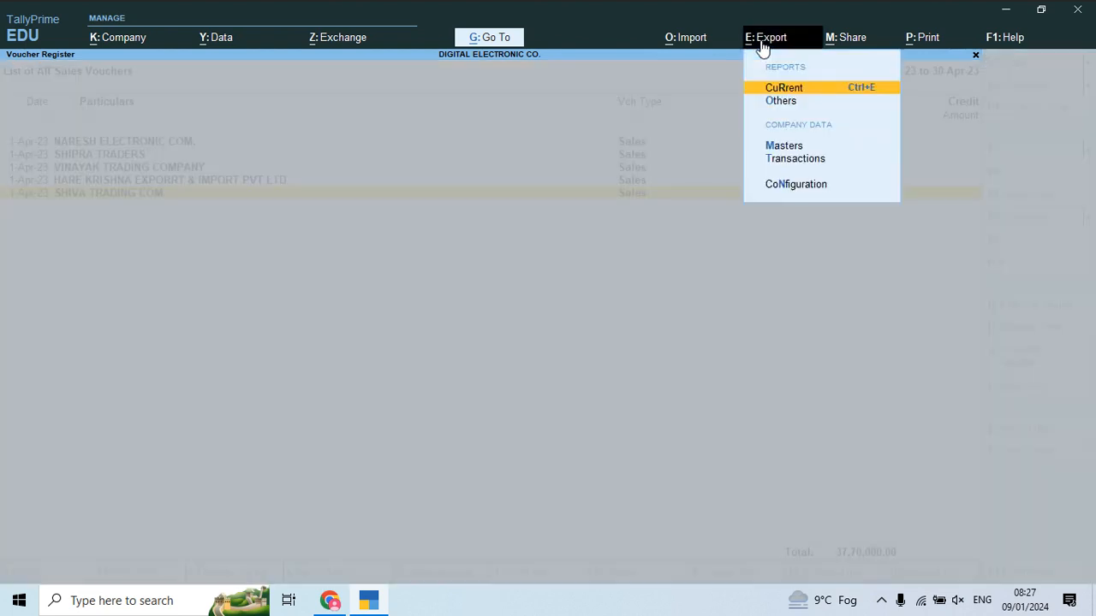
key(Down)
key(Down)
key(Down)
key(Down)
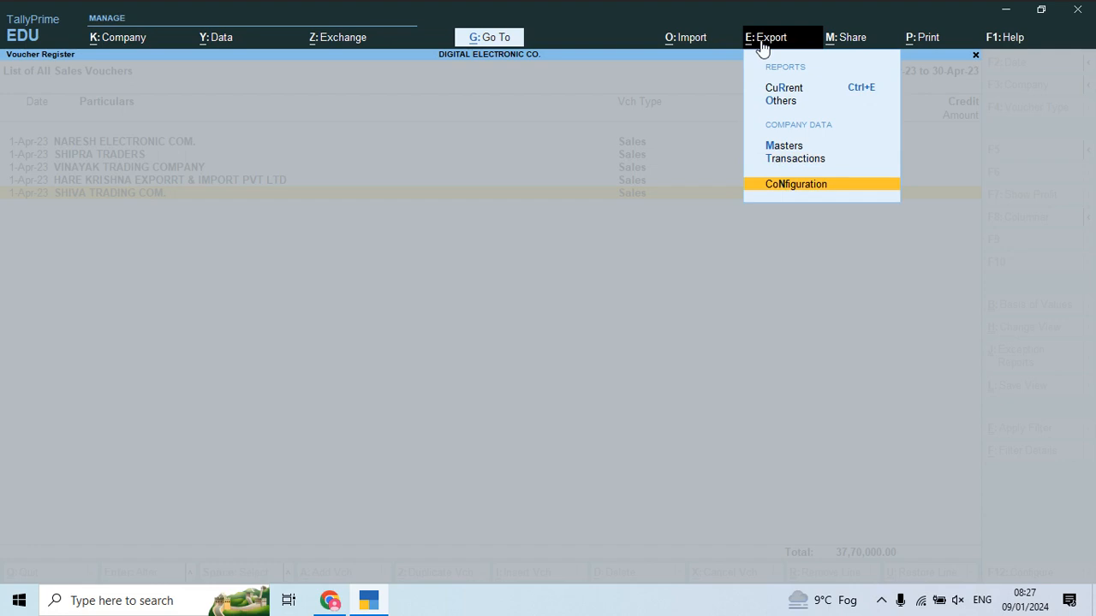
Step: Switch to the Windows desktop and open the folder New folder (2)
key(super+d)
key(Up)
key(Up)
key(Up)
key(Up)
key(Up)
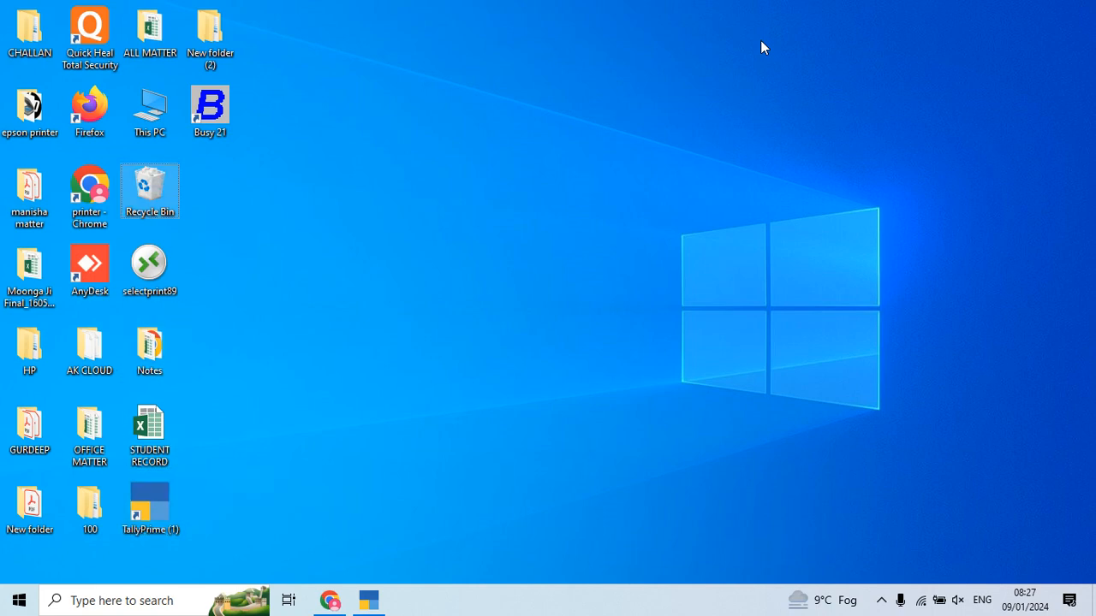
key(Right)
key(Up)
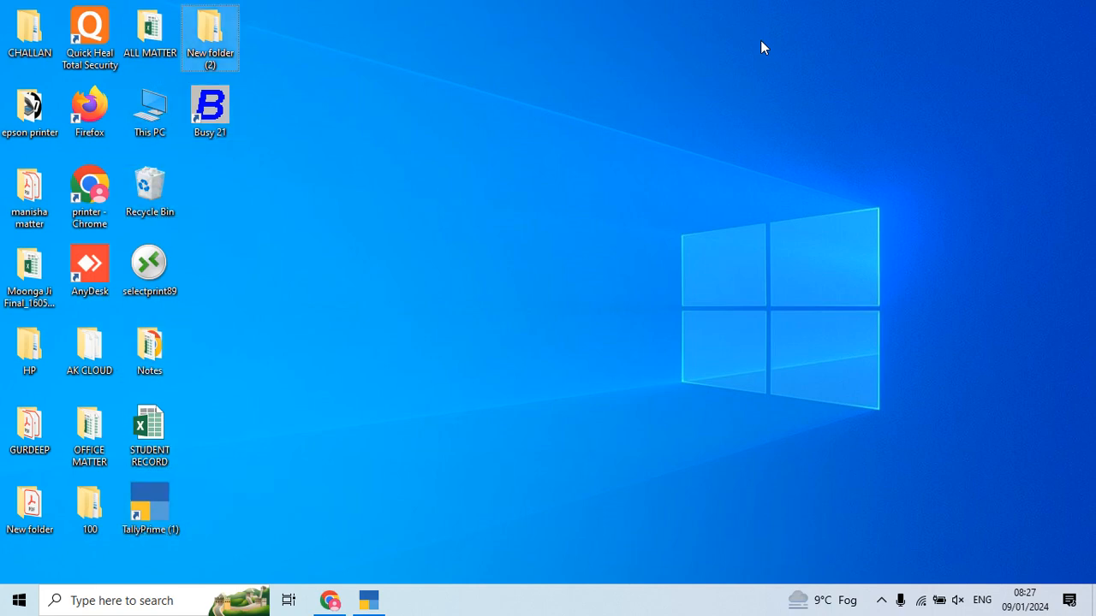
key(Return)
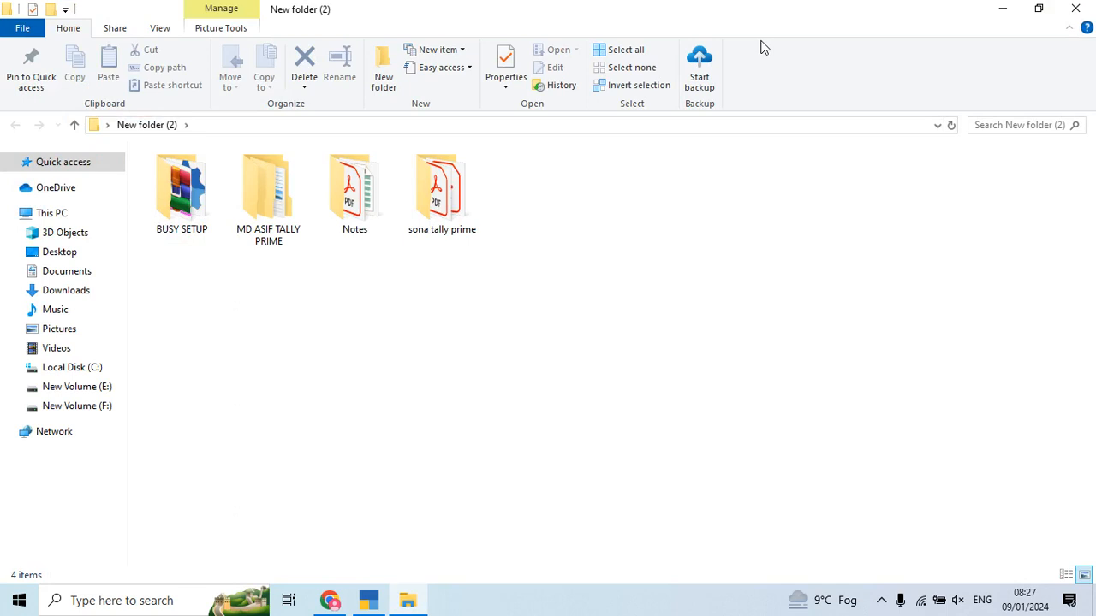
Step: Create a folder named "project Qn & Ans" inside New folder (2)
key(ctrl+shift+n)
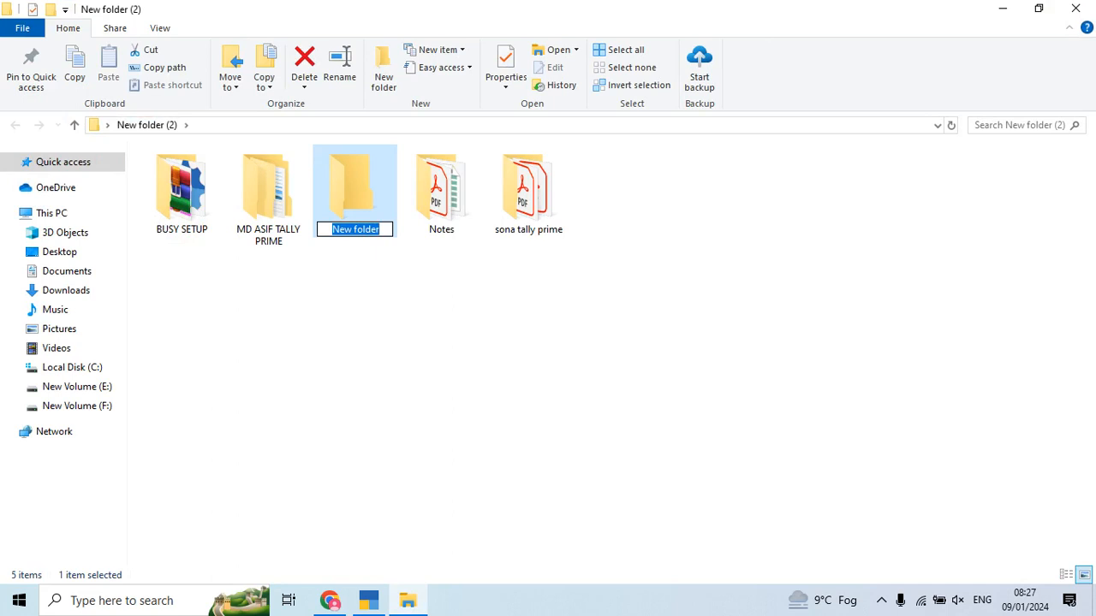
text(p)
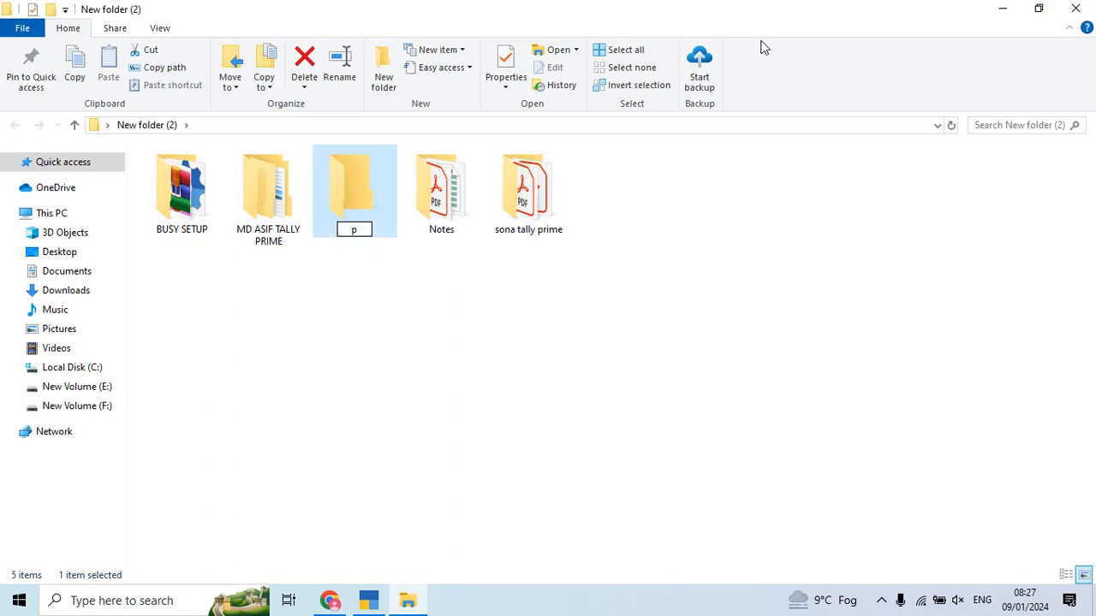
text(roject)
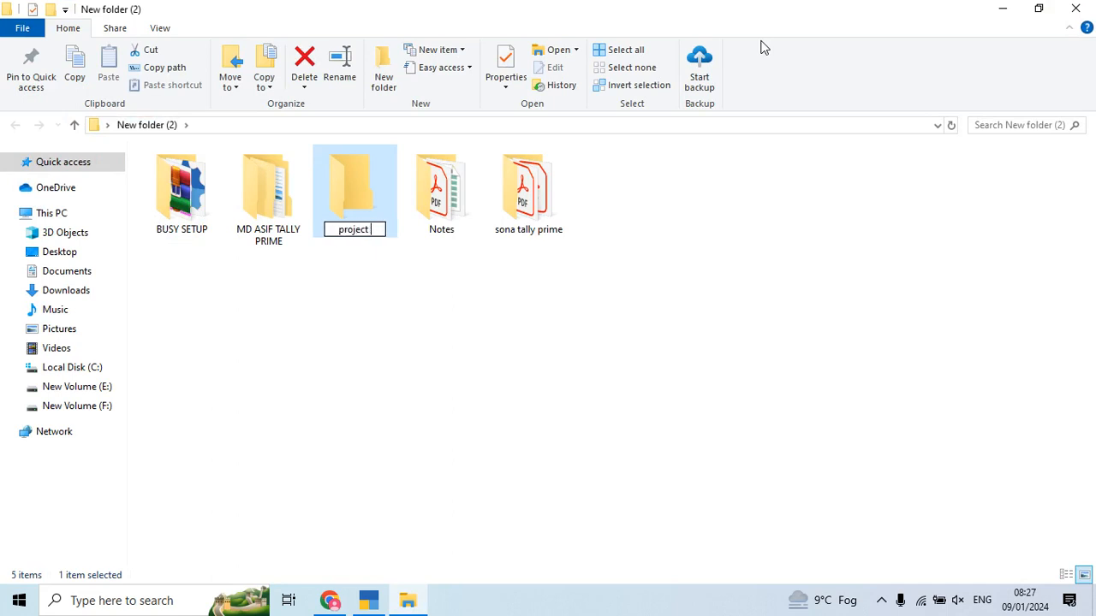
text( qo)
key(BackSpace)
key(BackSpace)
text(Qn)
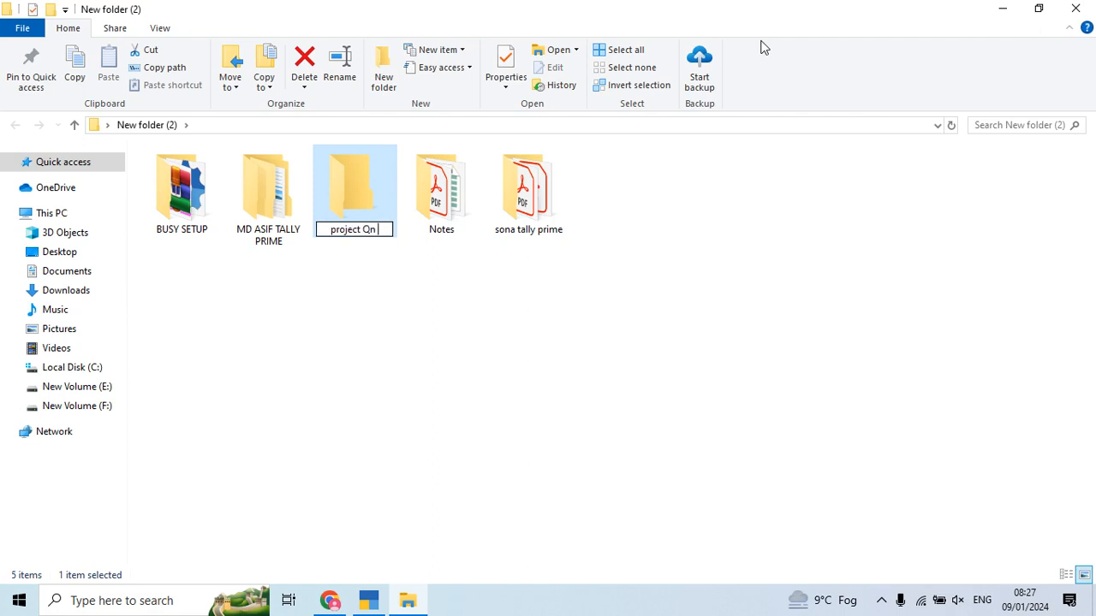
text( & A)
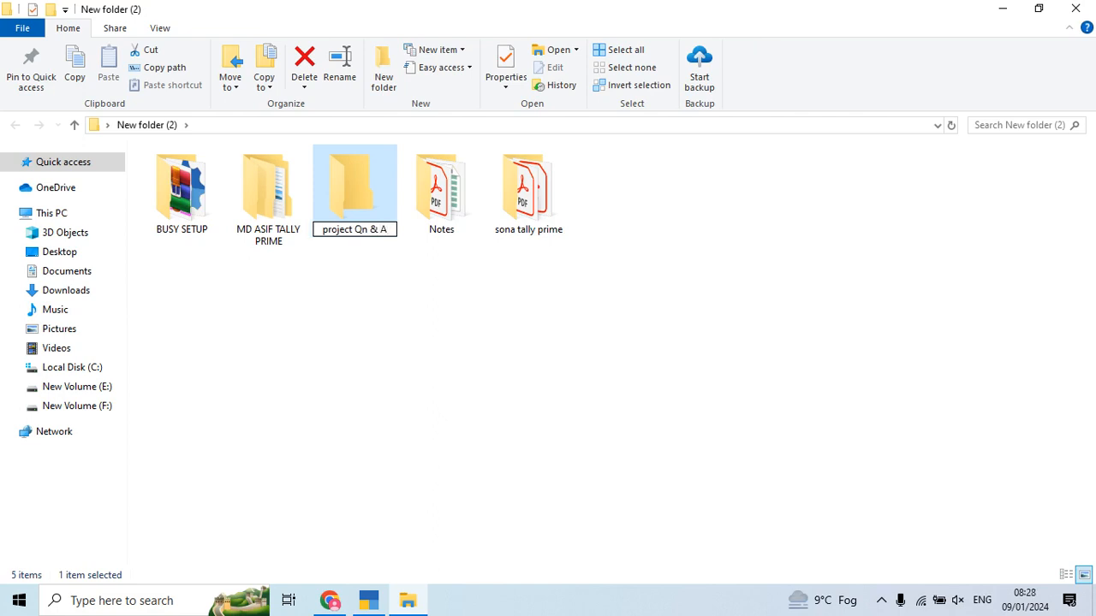
text(ns)
key(Return)
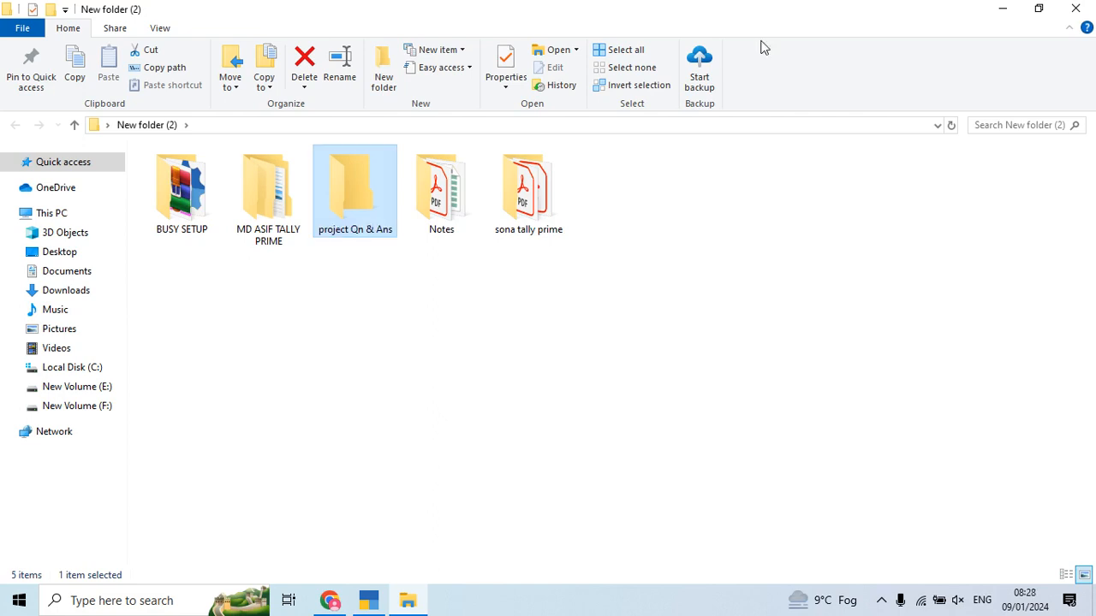
Step: Create two subfolders named 5 and 6 inside the project Qn & Ans folder
key(Return)
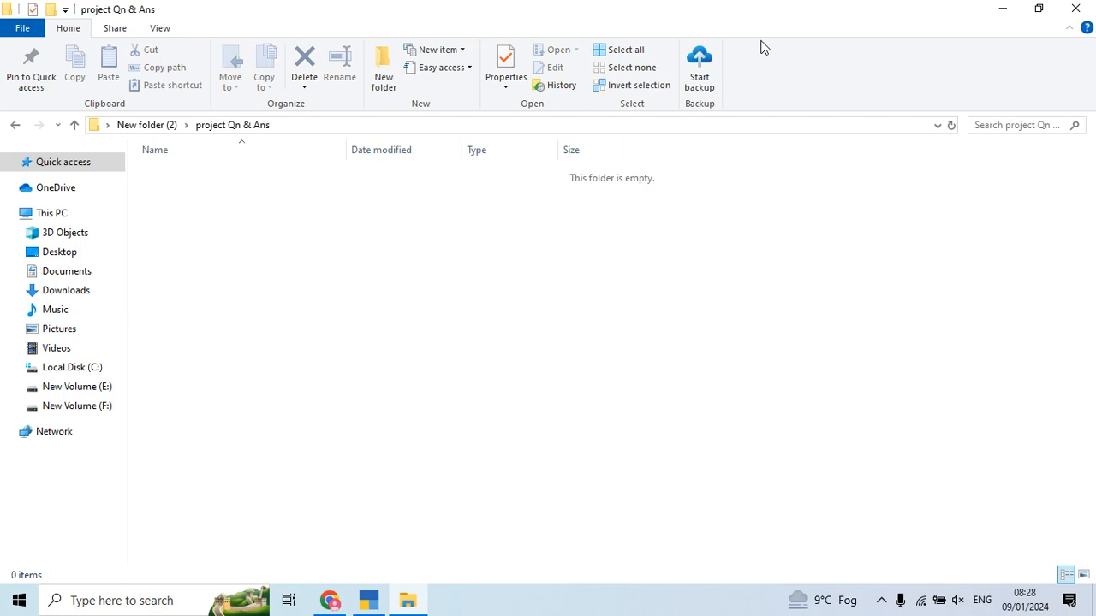
key(ctrl+shift+n)
key(BackSpace)
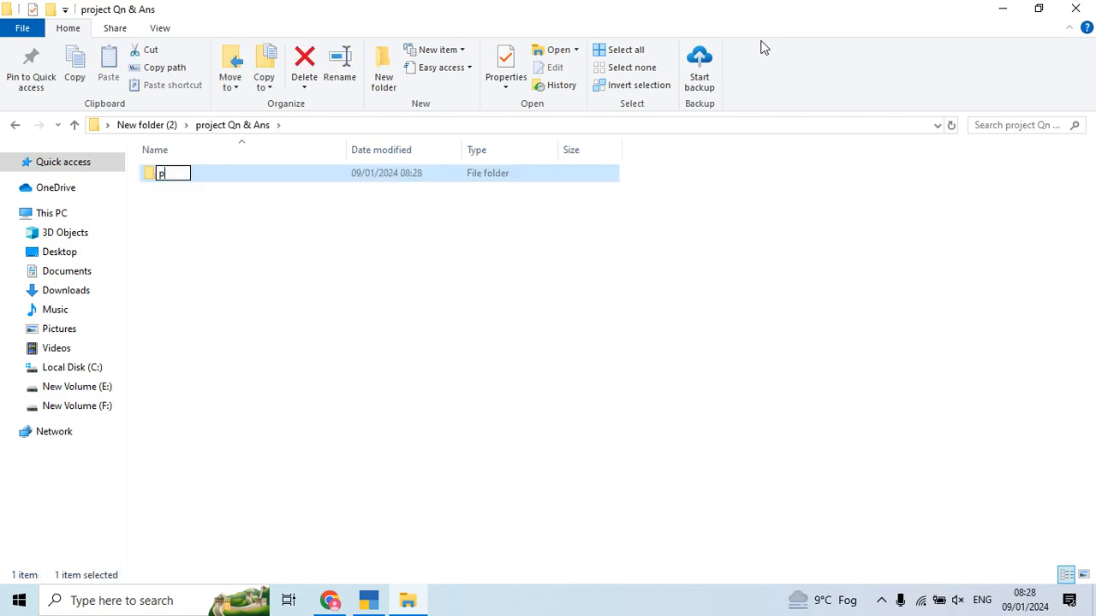
text(5)
key(Return)
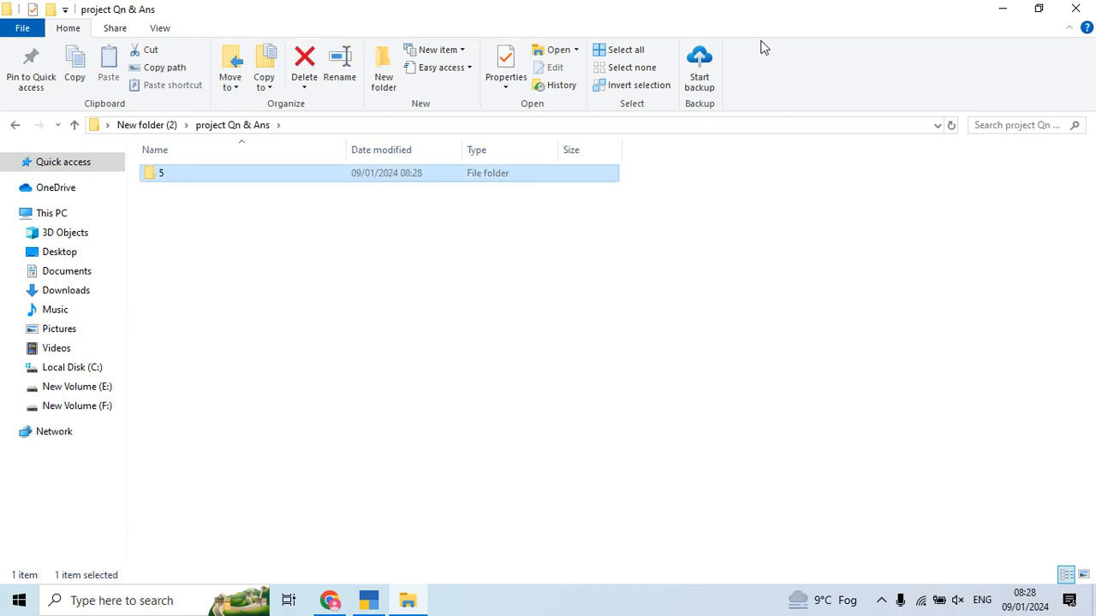
key(ctrl+shift+n)
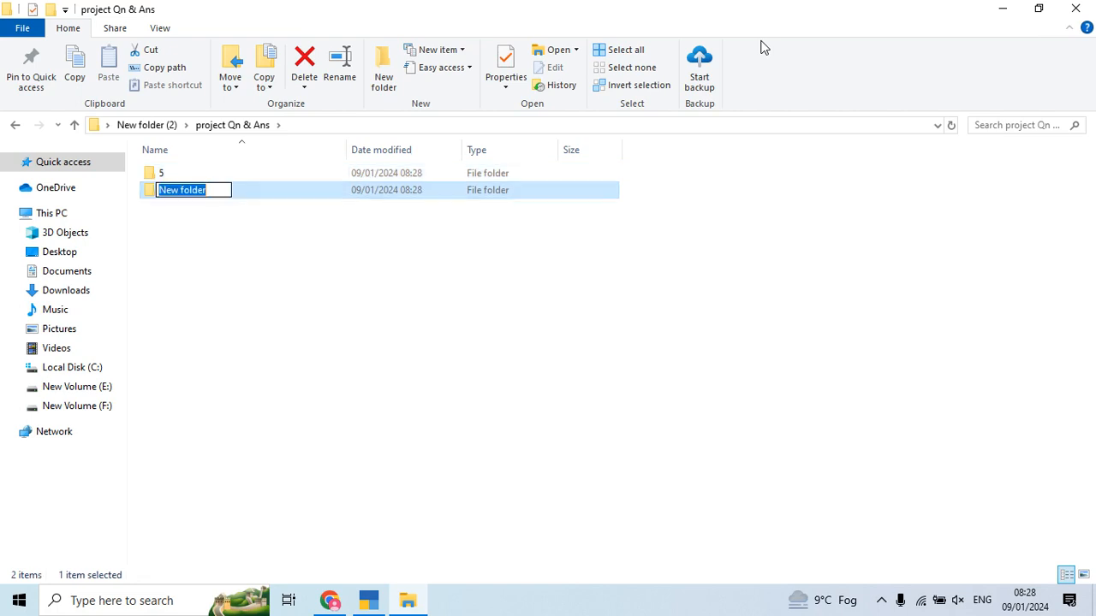
text(6)
key(Return)
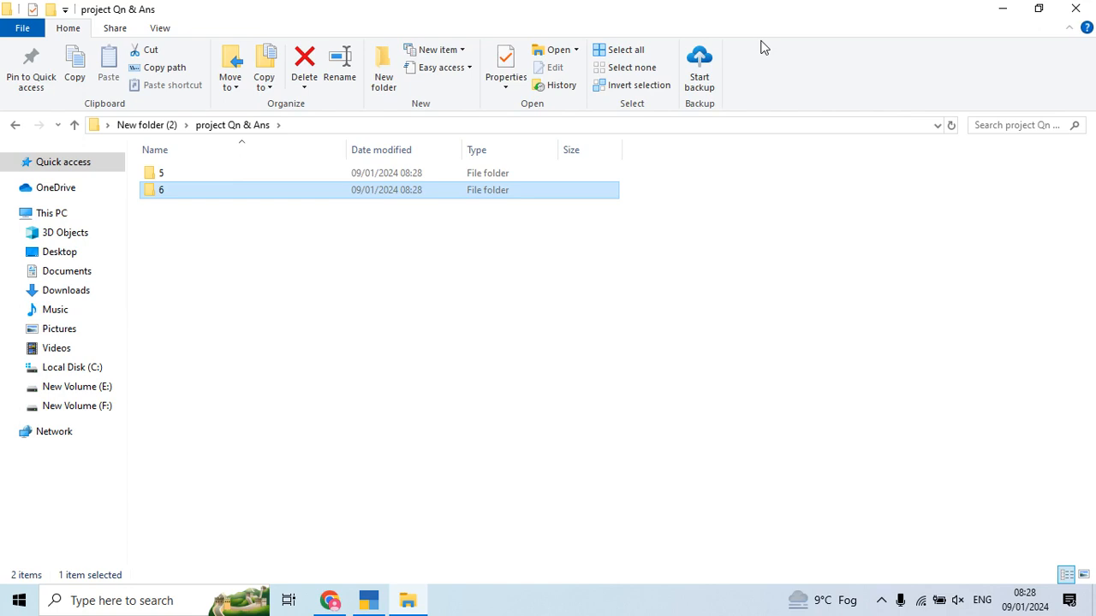
Step: Switch back to TallyPrime and open the Location of Import/Export Files setting in the export configuration for selection from a drive
key(alt+Tab)
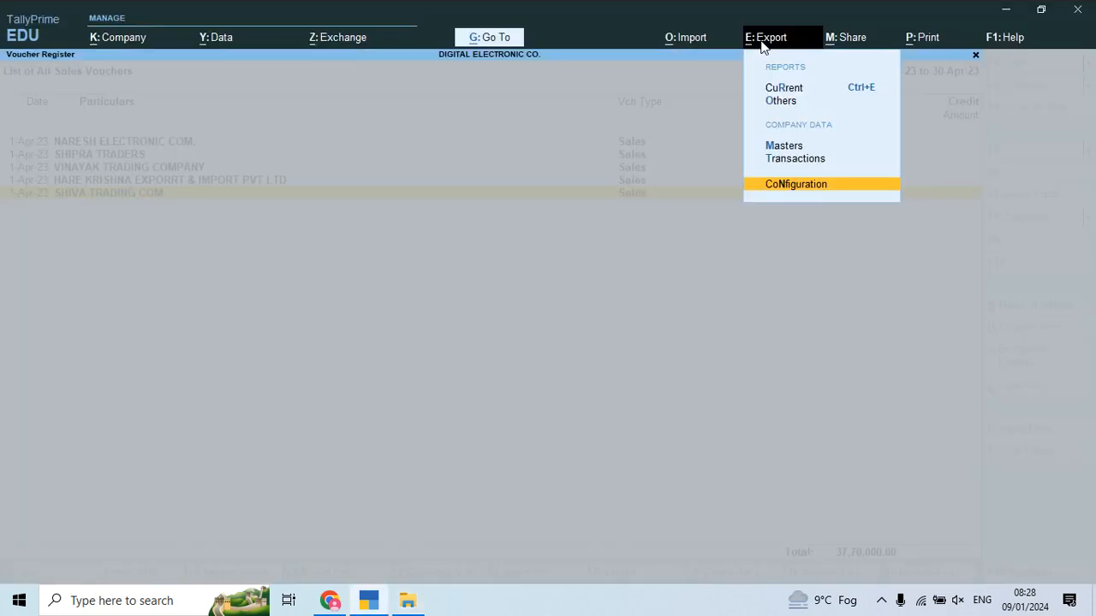
key(Return)
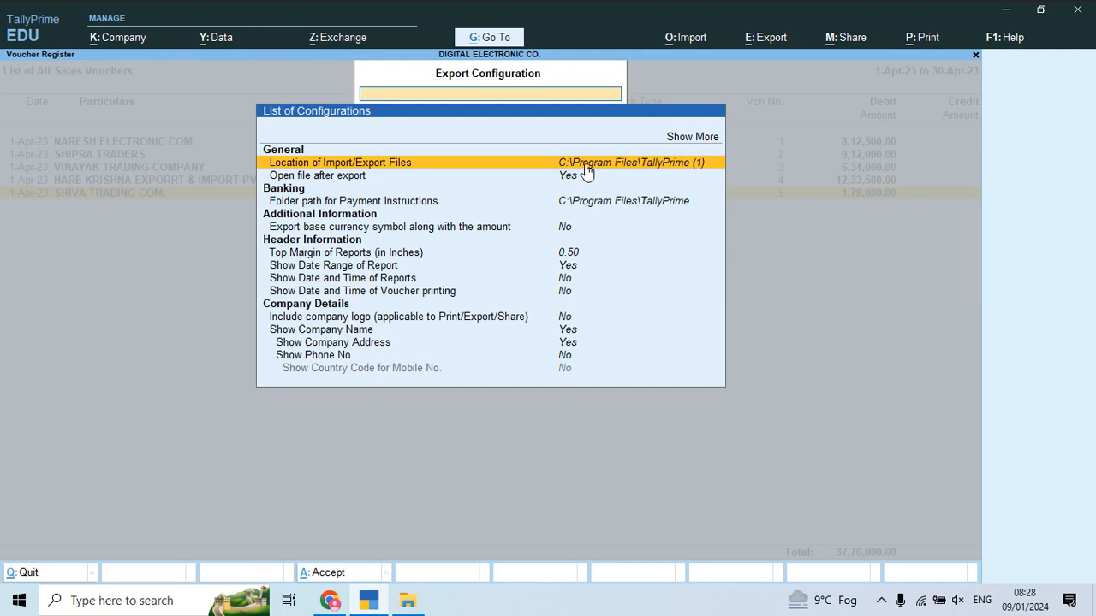
key(Return)
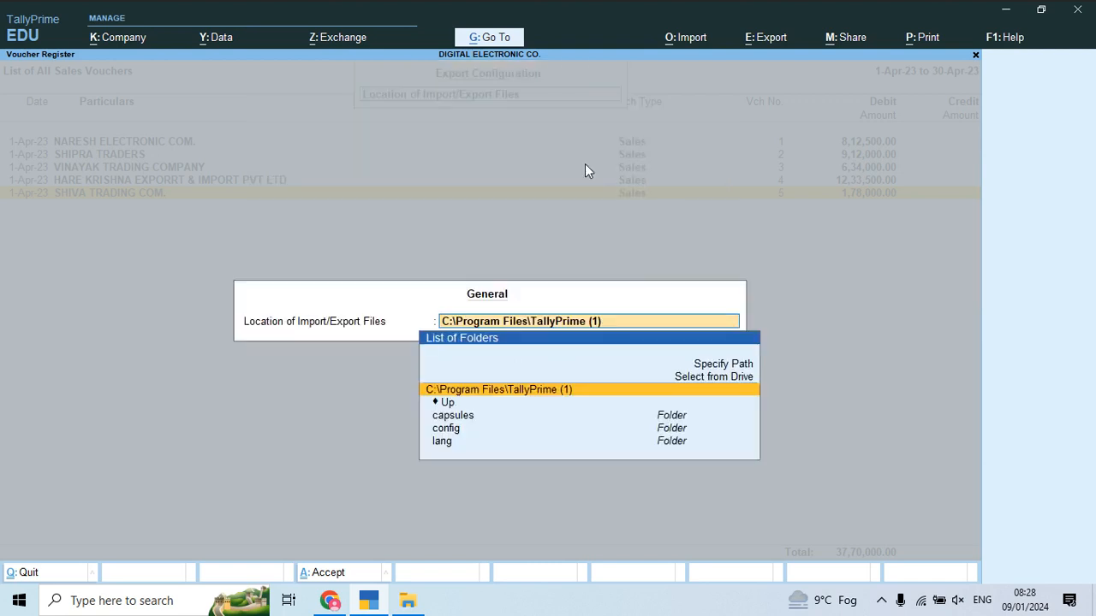
key(Up)
key(Return)
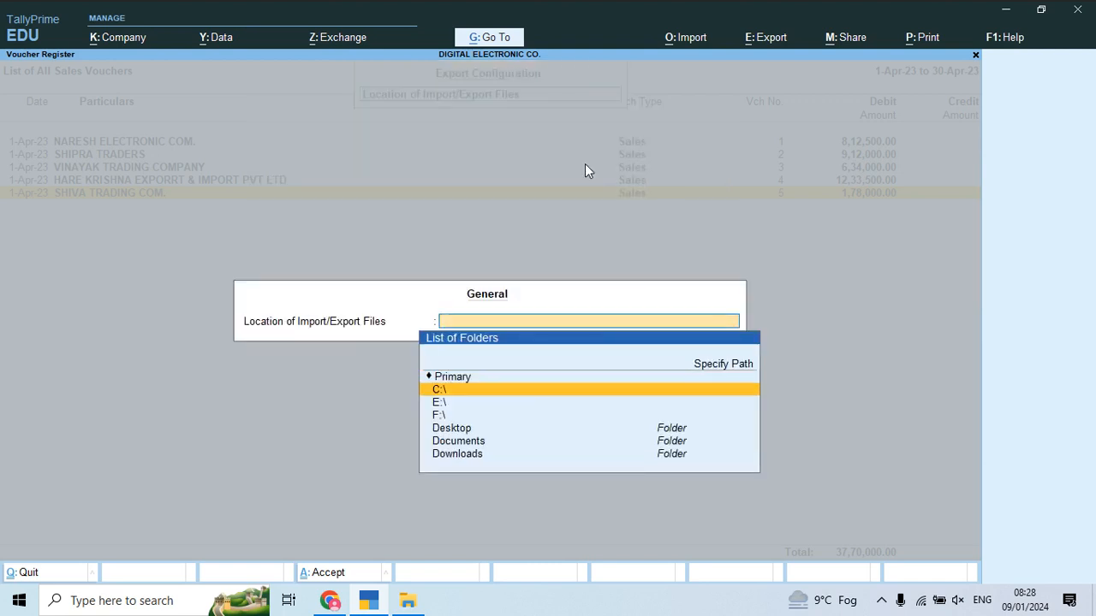
Step: Browse the export location to New folder (2) on the Desktop
key(Down)
key(Down)
key(Down)
key(Return)
key(Down)
key(Down)
key(Down)
key(Down)
key(Down)
key(Down)
key(Down)
key(Down)
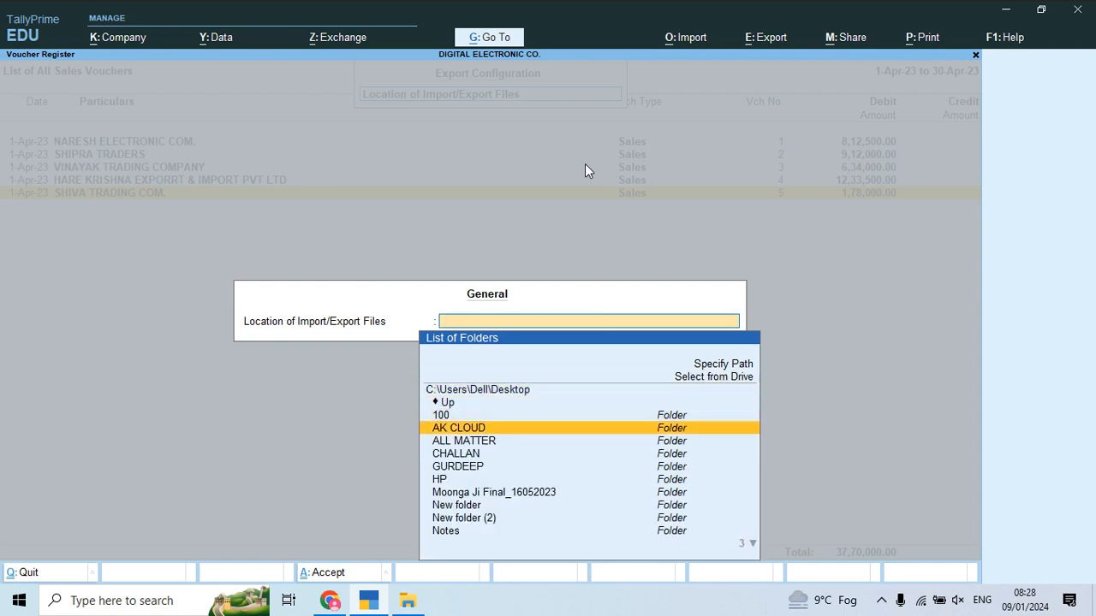
key(Down)
key(Down)
key(Return)
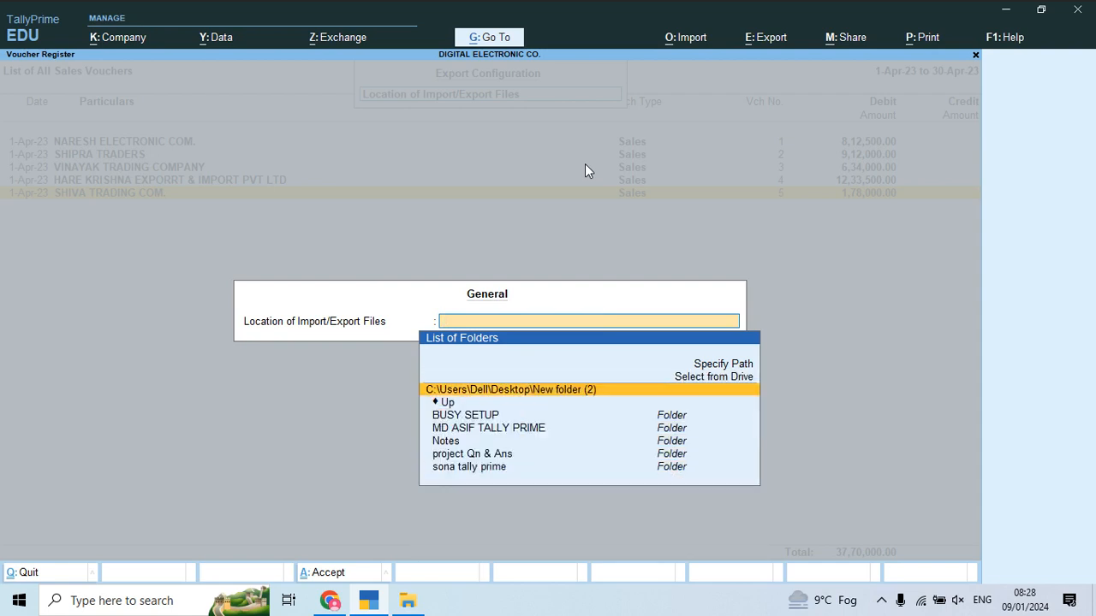
Step: Set the import/export location to subfolder 6 of project Qn & Ans and leave the export configuration
key(Down)
key(Down)
key(Down)
key(Down)
key(Down)
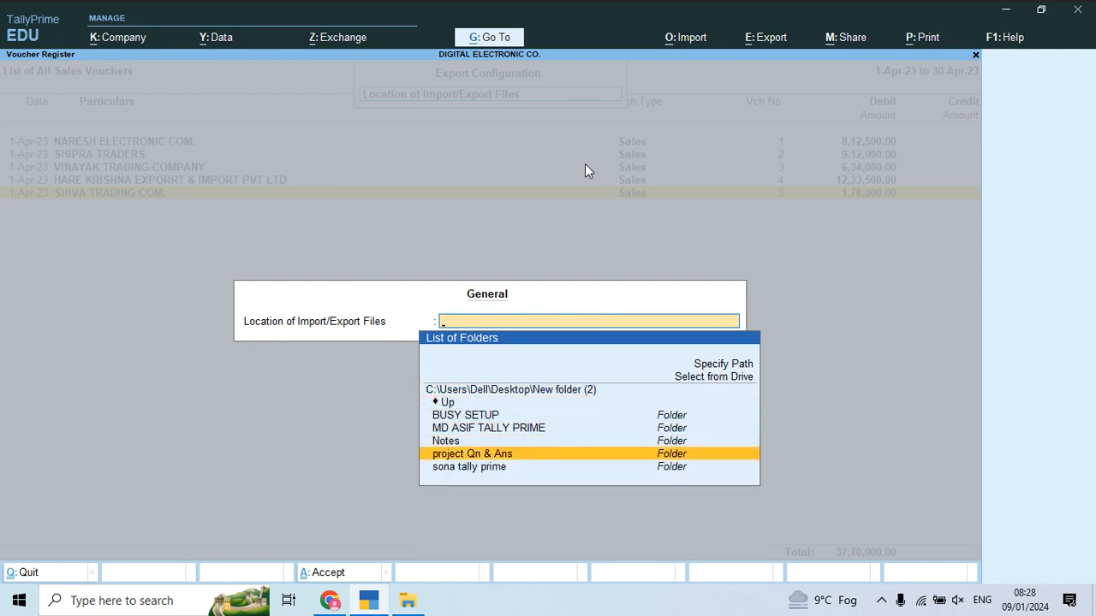
key(Return)
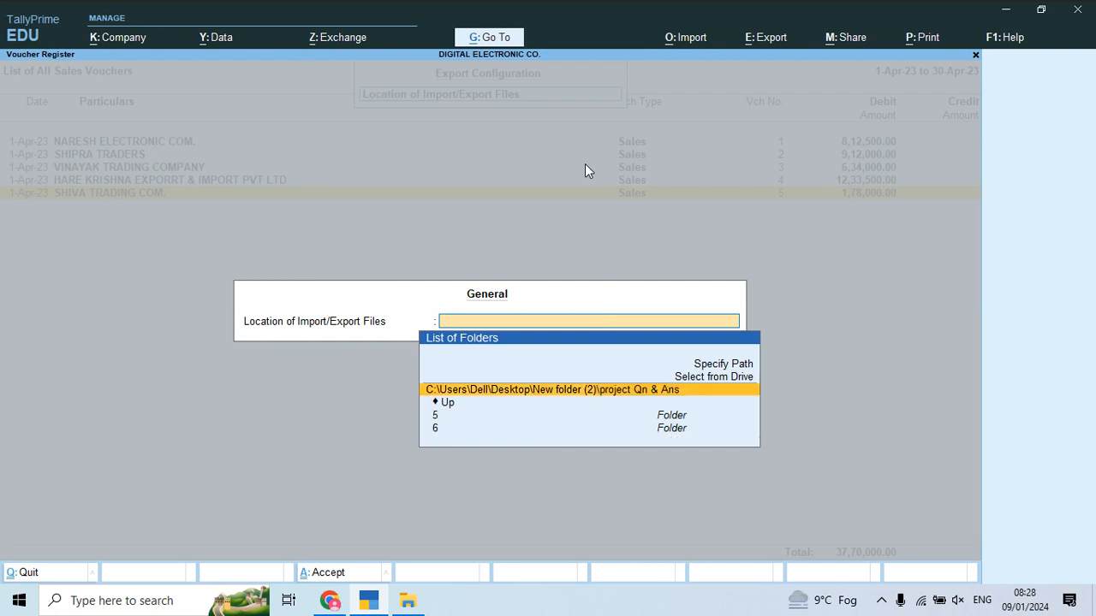
key(Down)
key(Down)
key(Down)
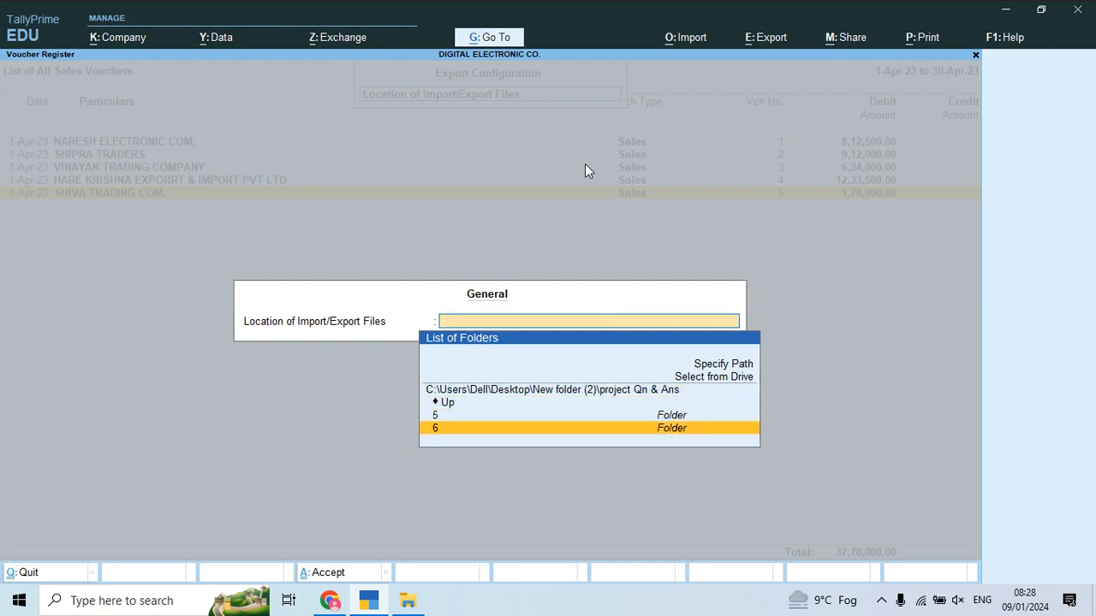
key(Up)
key(Up)
key(Up)
key(Return)
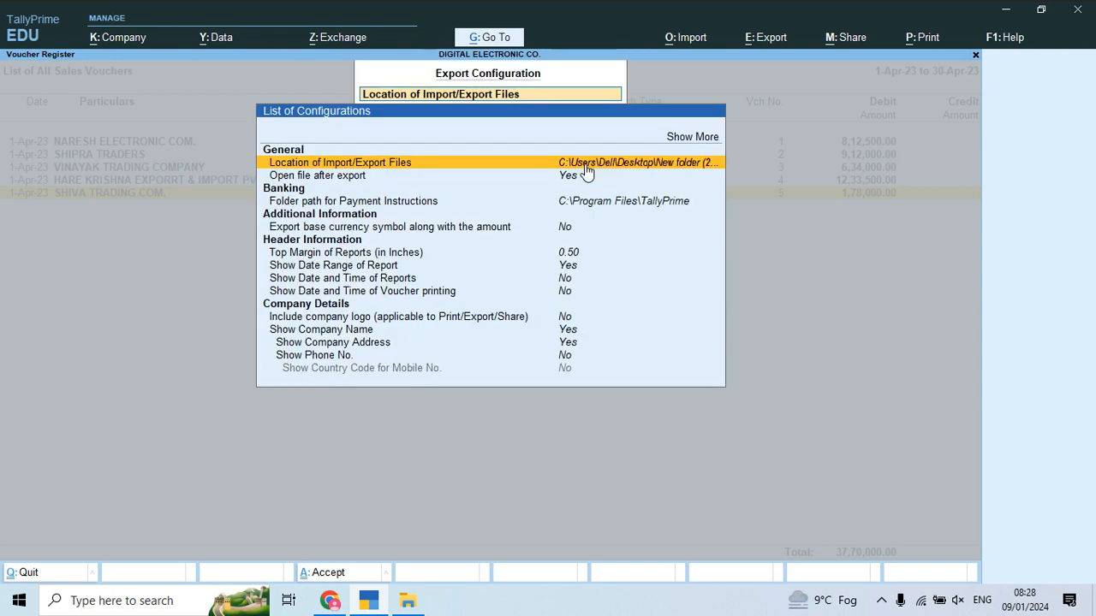
key(Down)
key(Down)
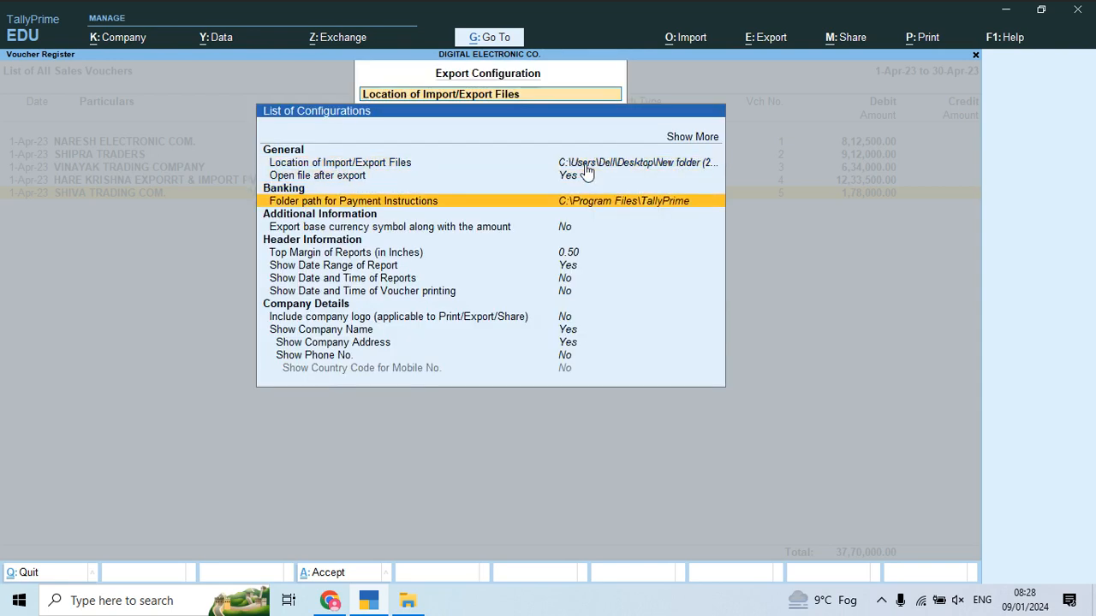
key(Up)
key(Up)
key(Escape)
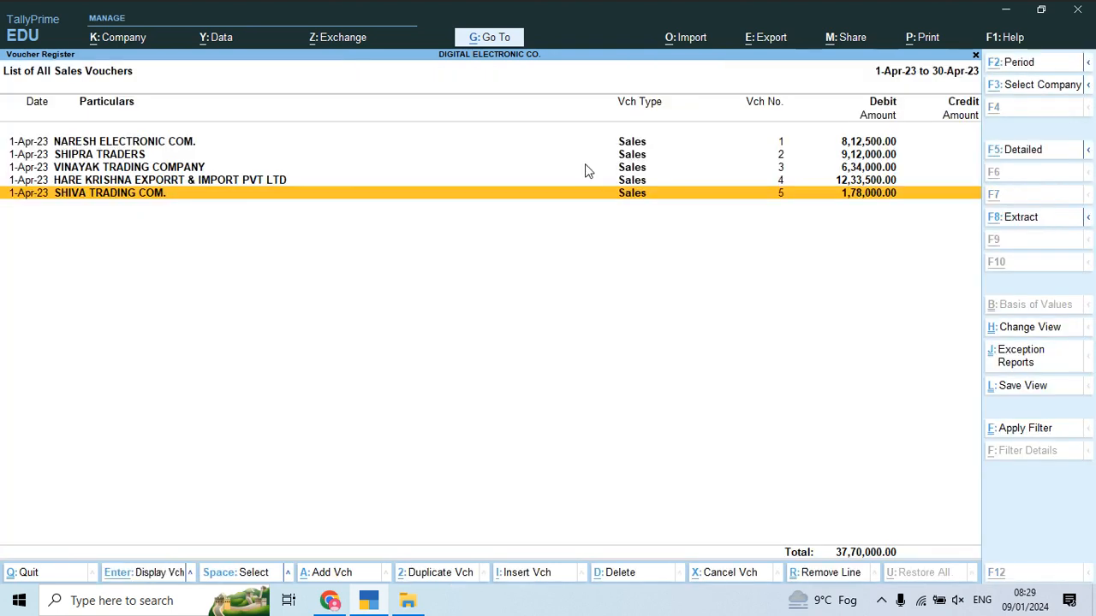
Step: Start exporting the current sales voucher list to the local drive and set the file name to "sales registers"
key(alt+e)
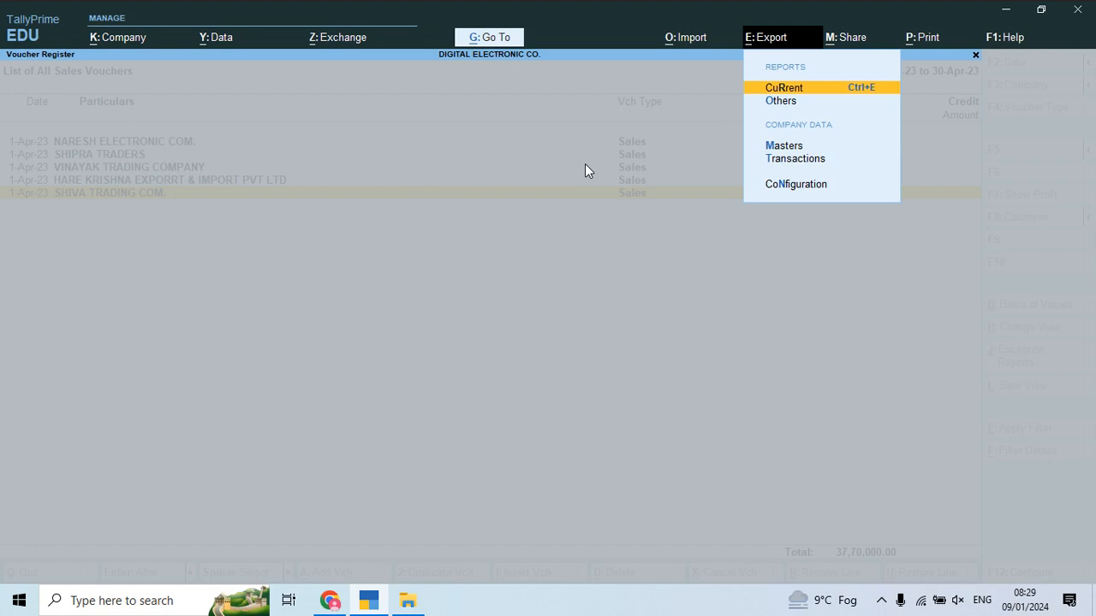
key(Return)
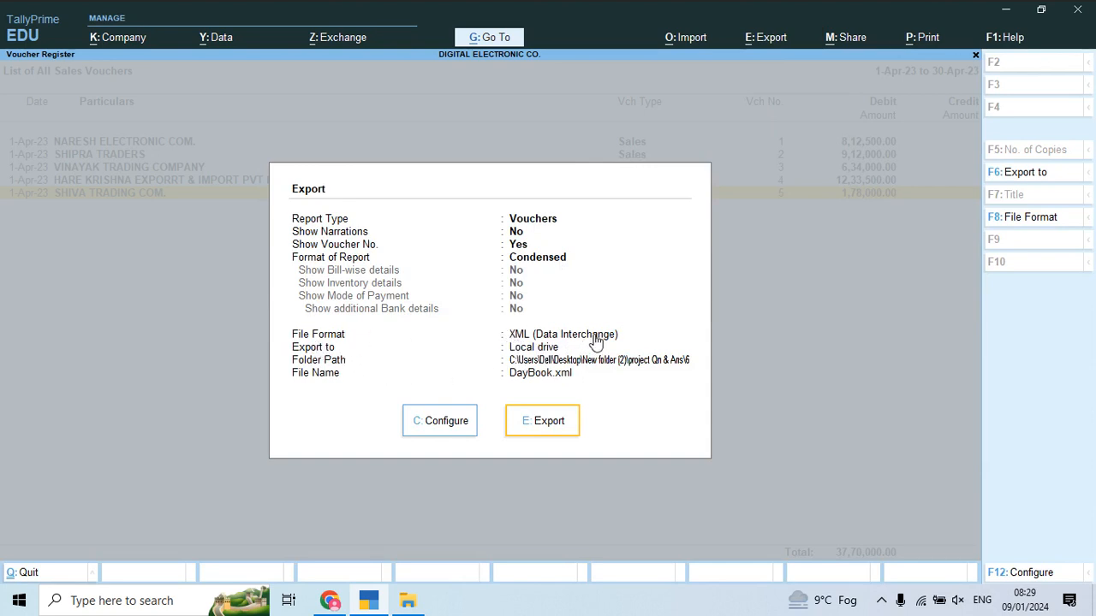
click(1018, 181)
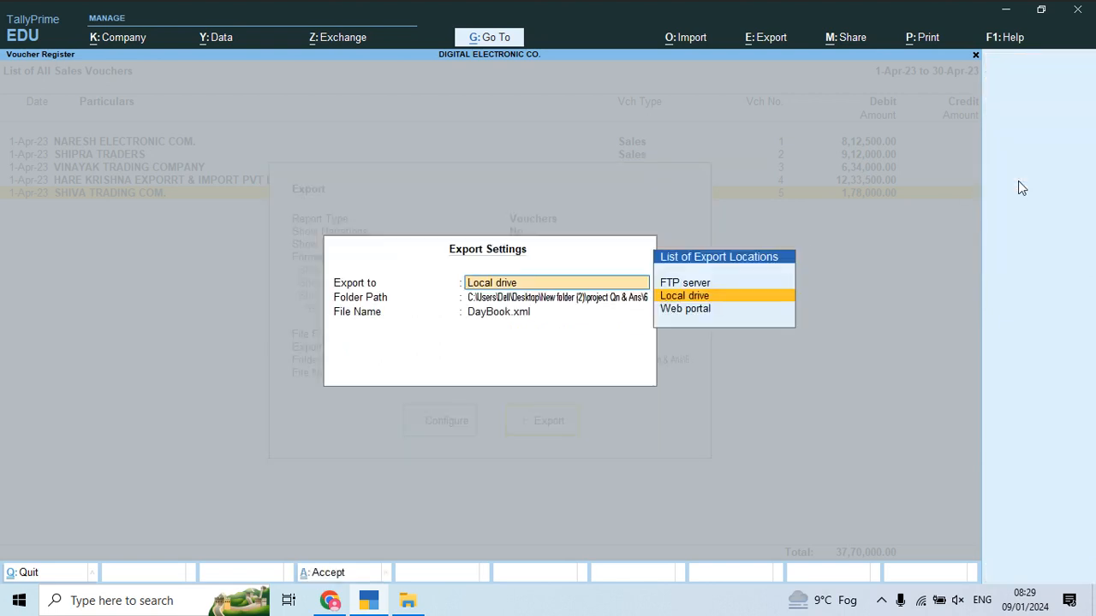
key(Return)
key(Return)
text(sales)
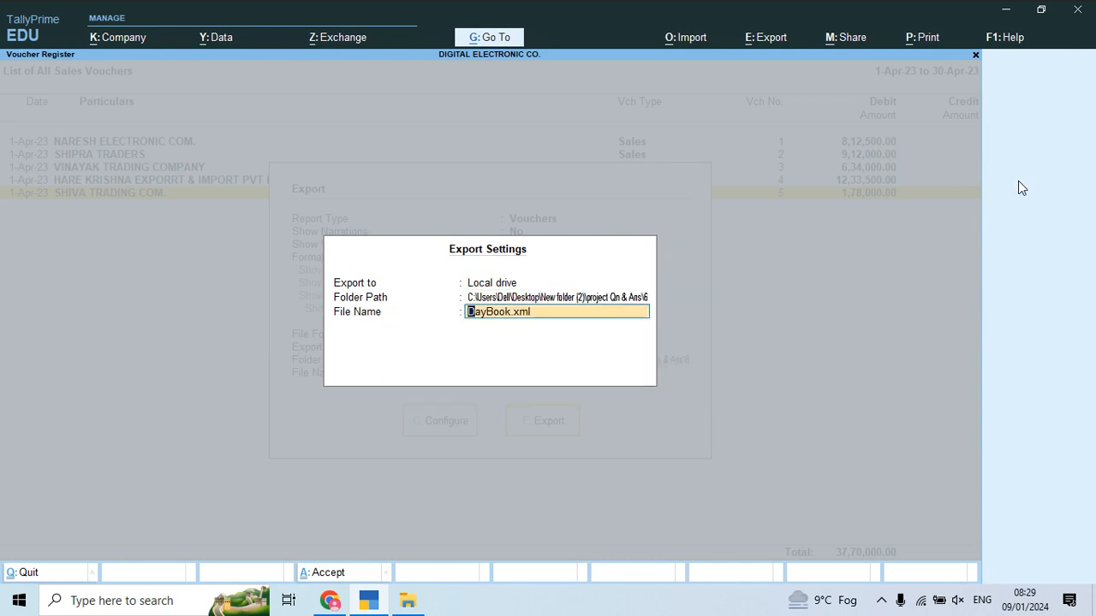
text( re)
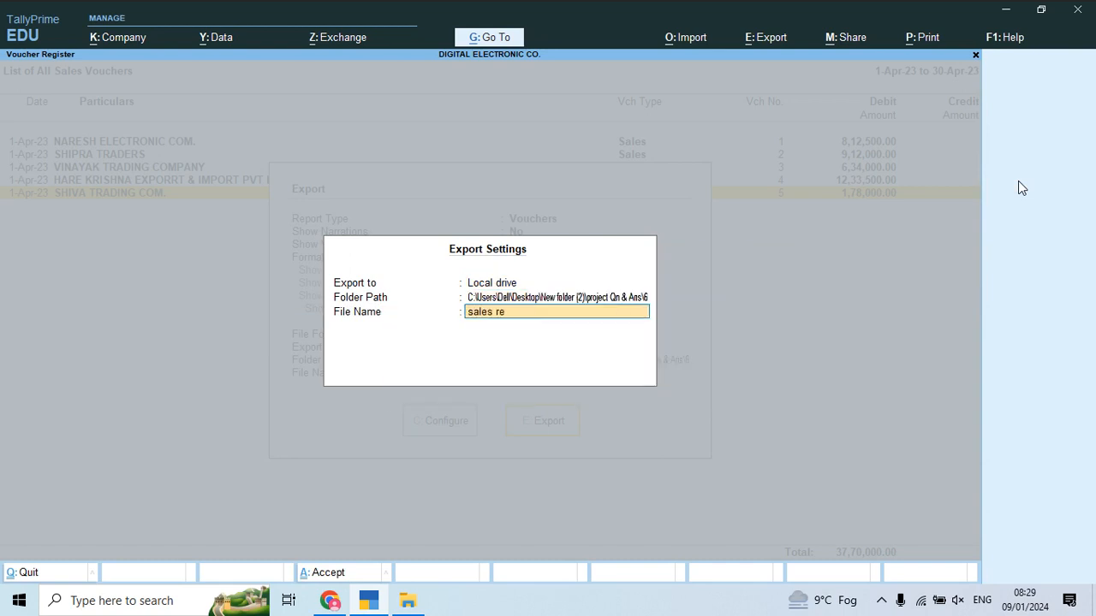
text(gisters)
key(Return)
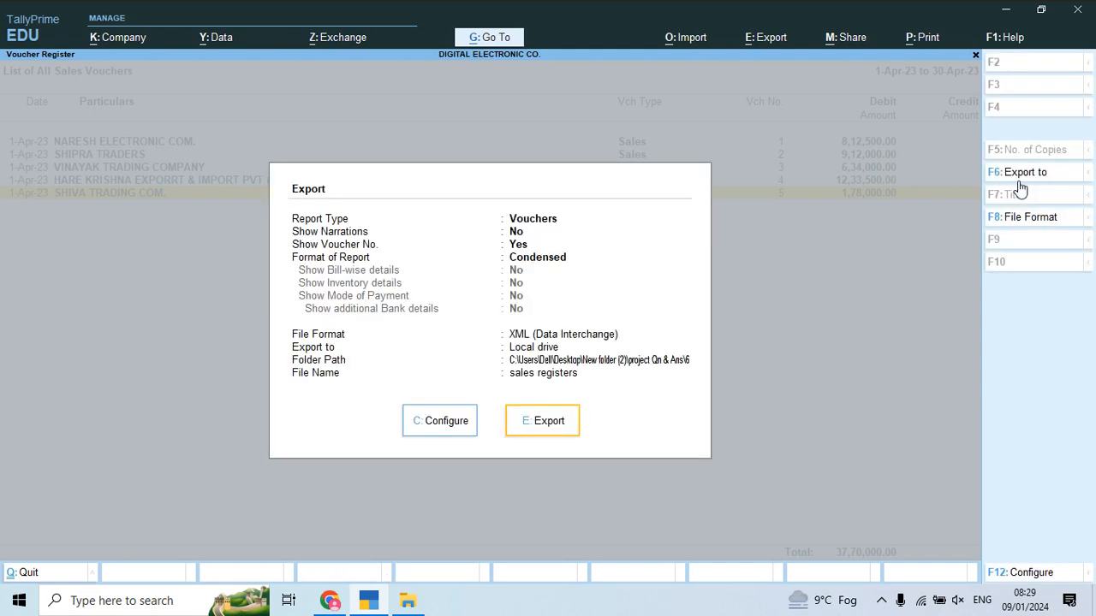
Step: Set the export file format to PDF (Read-only document) with the digital signature left as Not Applicable
click(1045, 218)
key(Up)
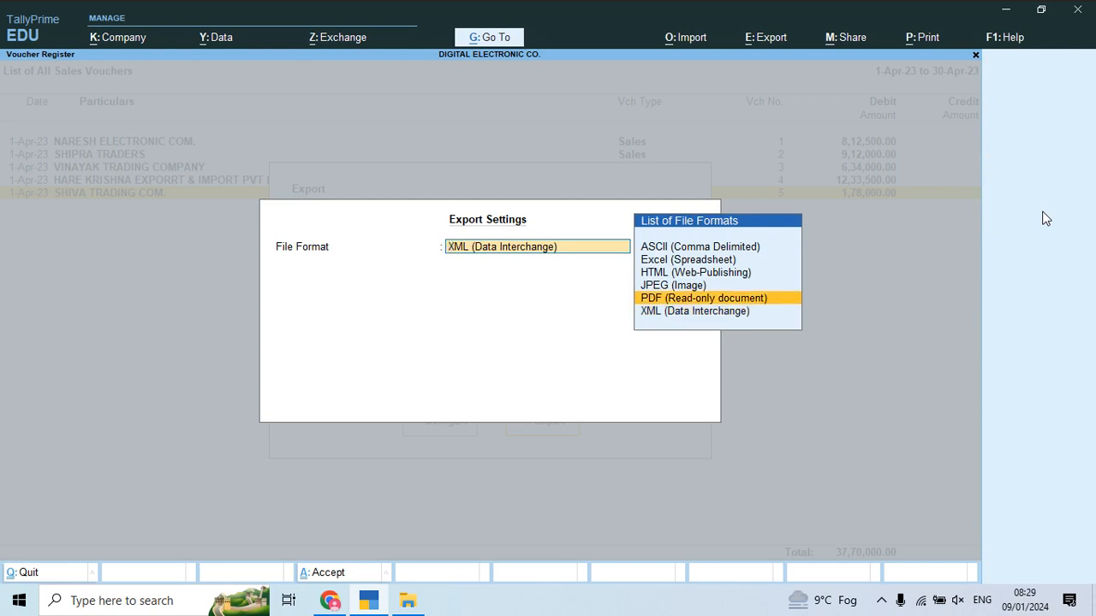
key(Up)
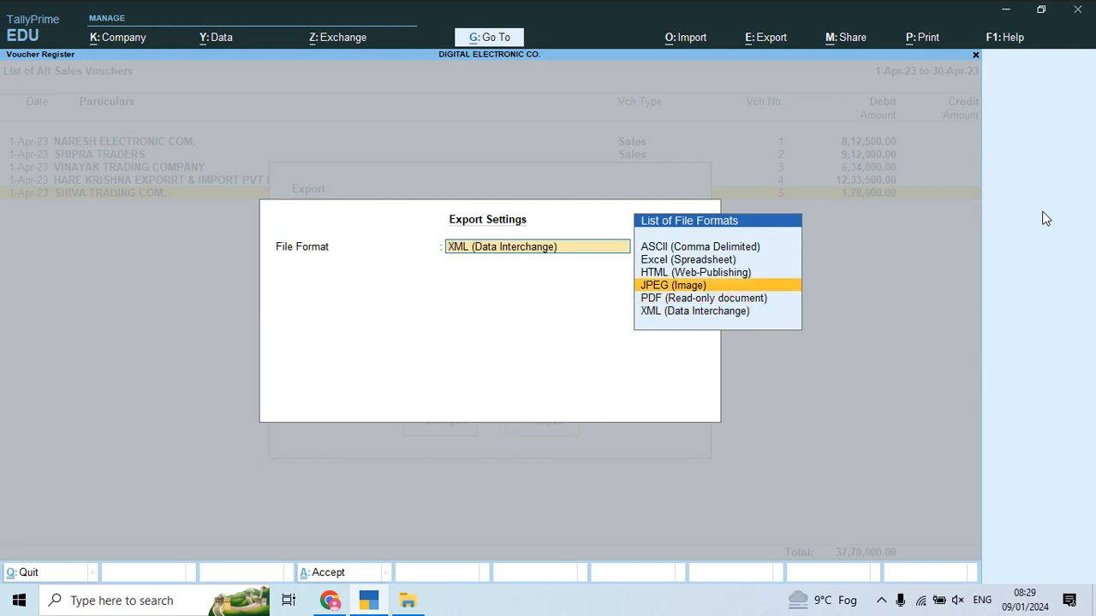
key(Up)
key(Up)
key(Down)
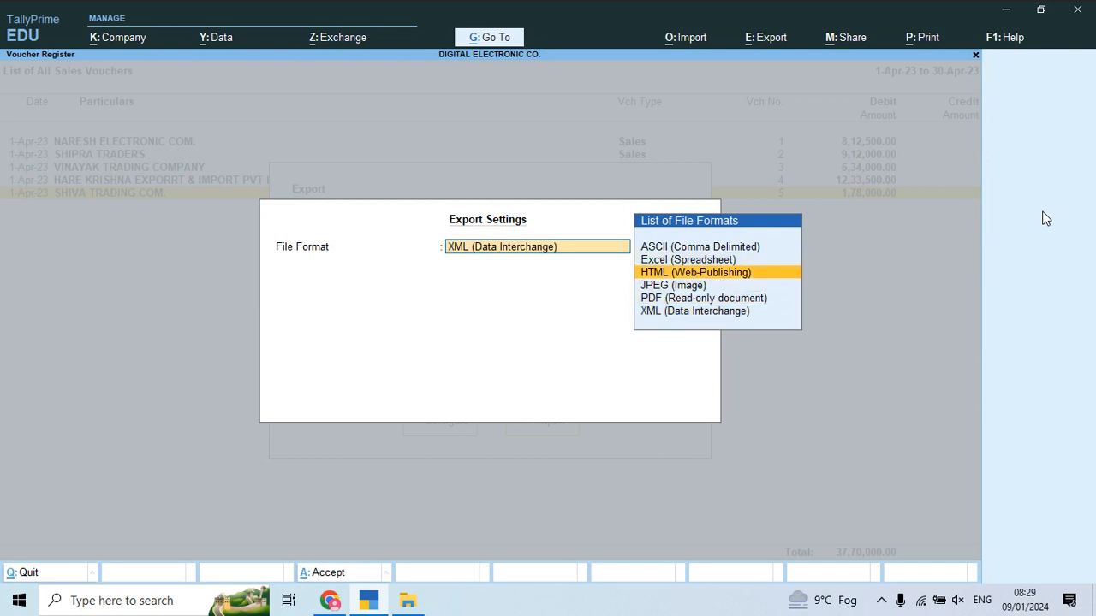
key(Down)
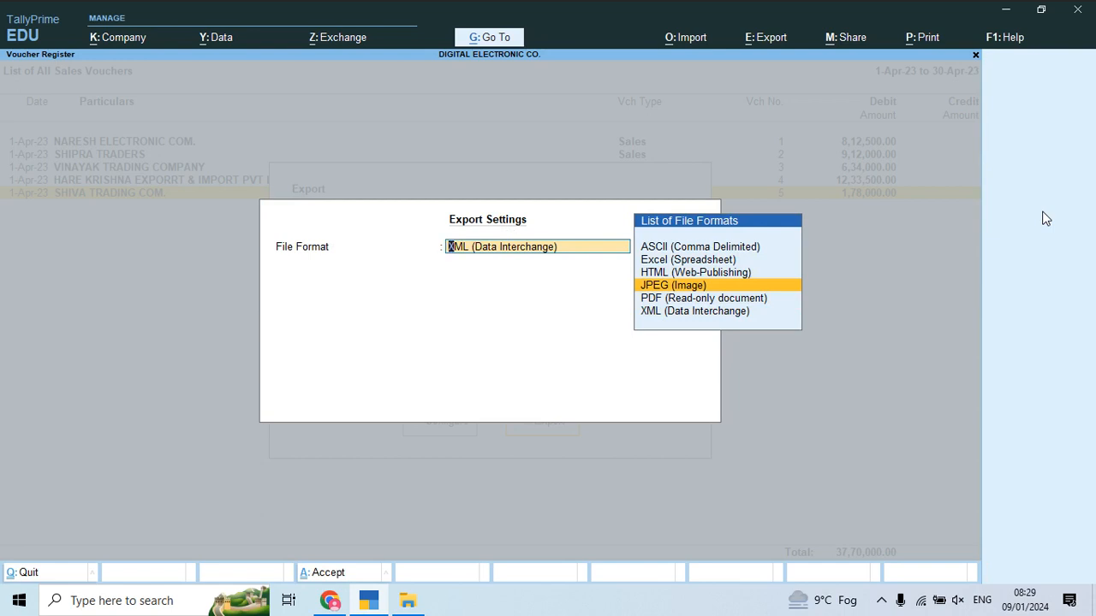
key(Down)
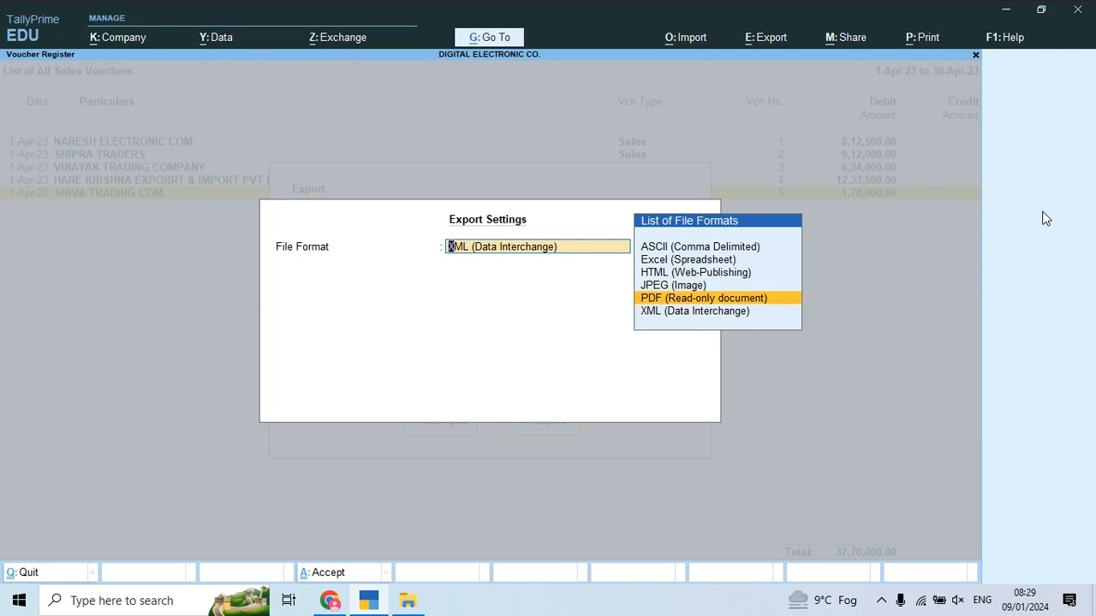
key(Return)
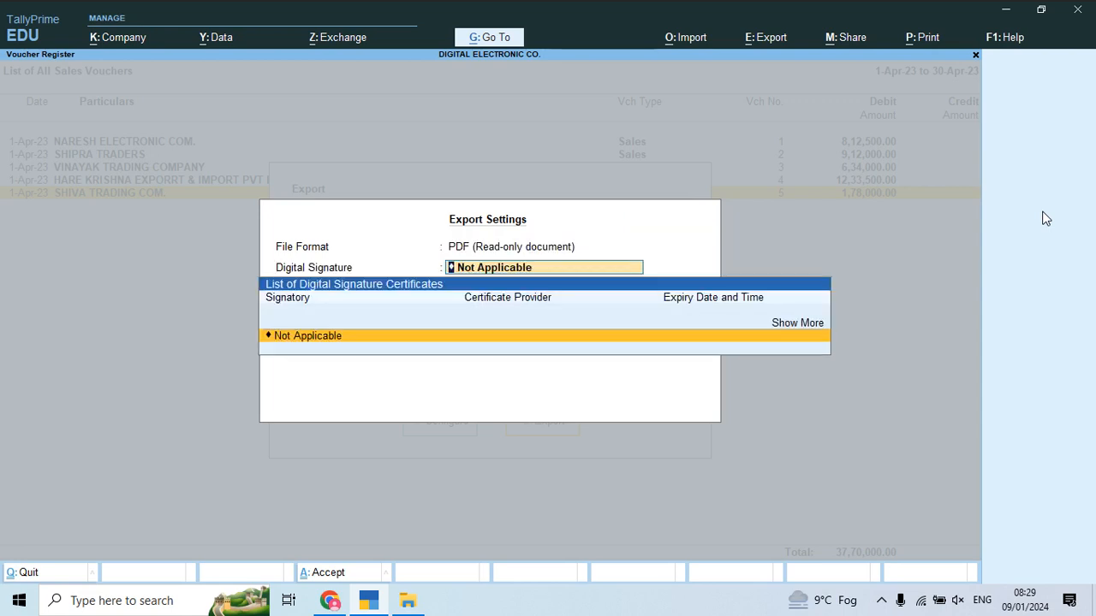
key(Return)
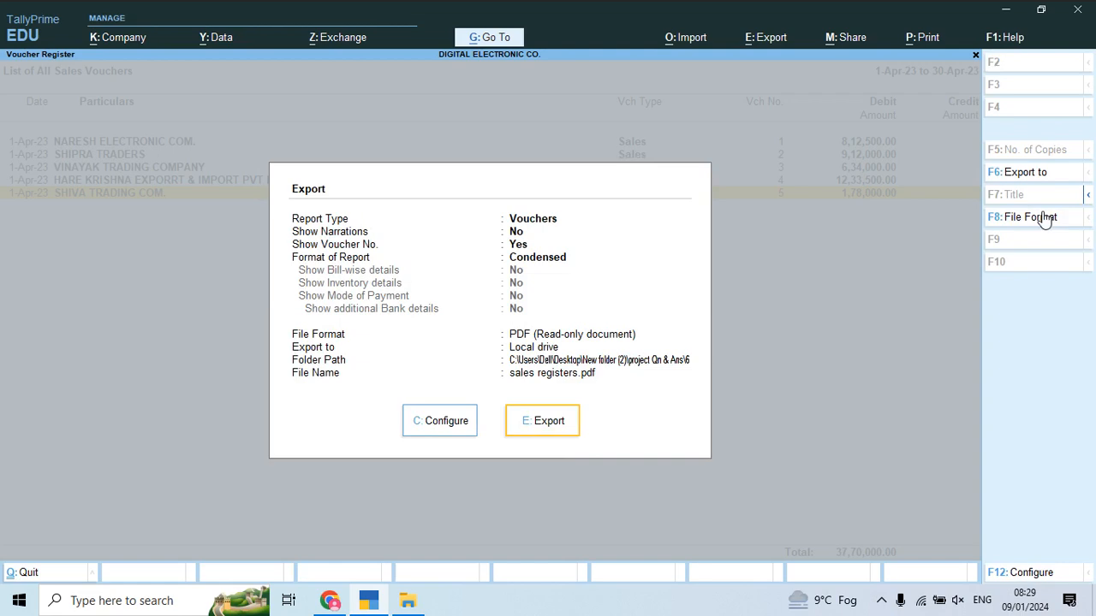
Step: Export the sales register and enlarge the resulting PDF for reading
key(Left)
key(Right)
key(Return)
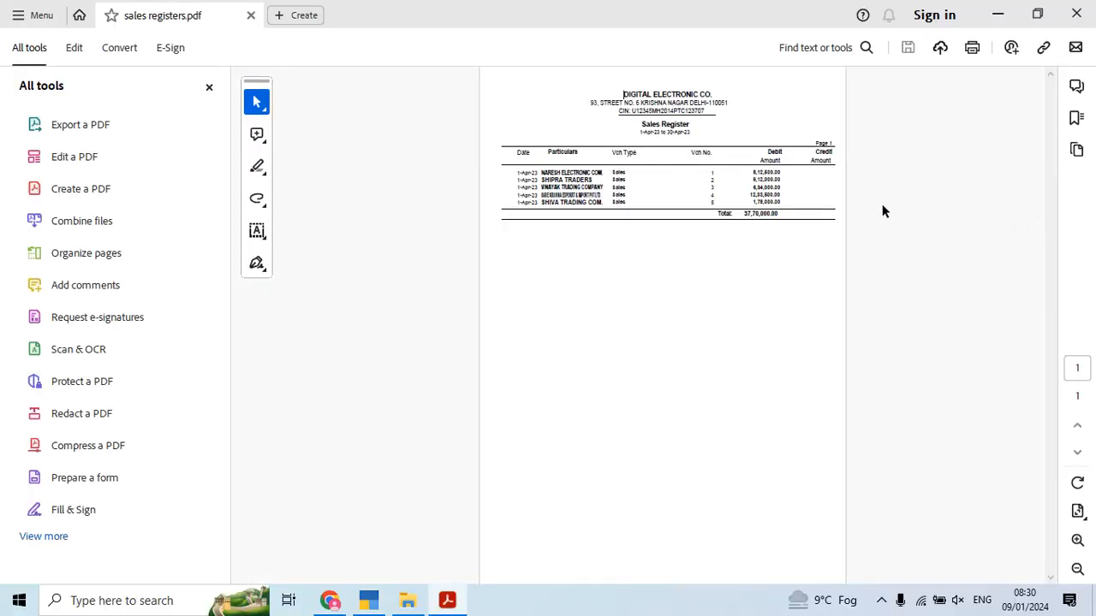
click(1077, 540)
click(1076, 540)
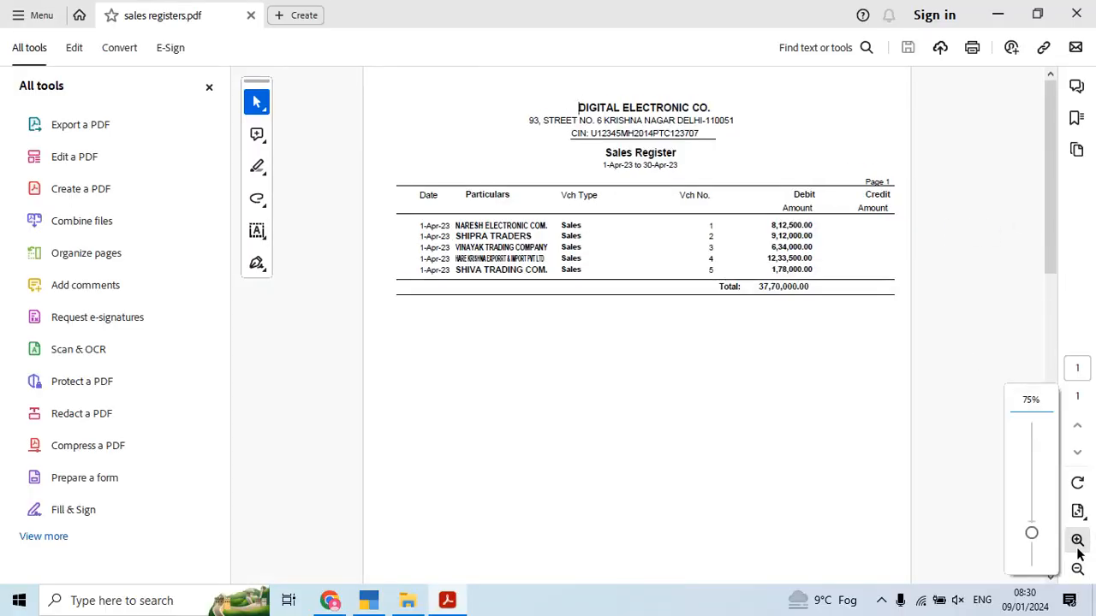
click(1077, 546)
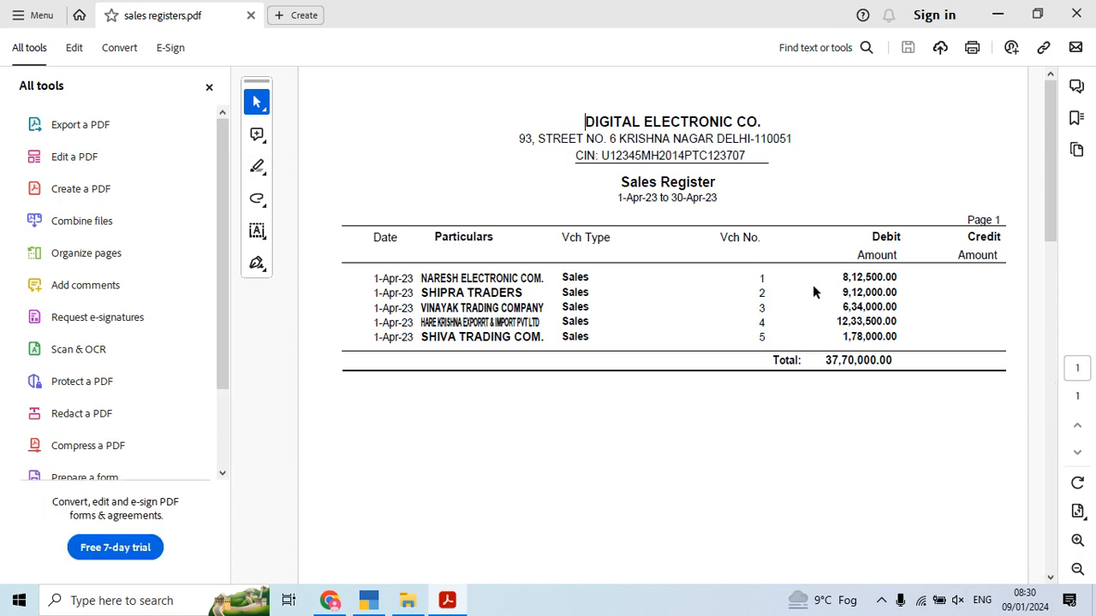
Step: Check subfolder 6 of project Qn & Ans on the Desktop for the exported file, and close the folder and PDF windows
key(super+d)
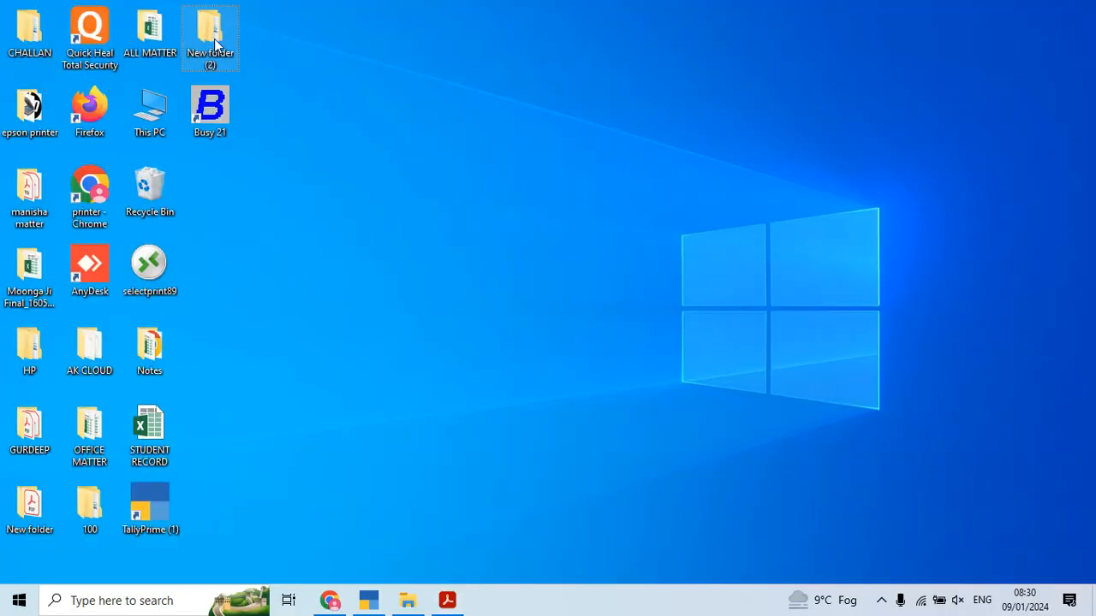
double_click(214, 38)
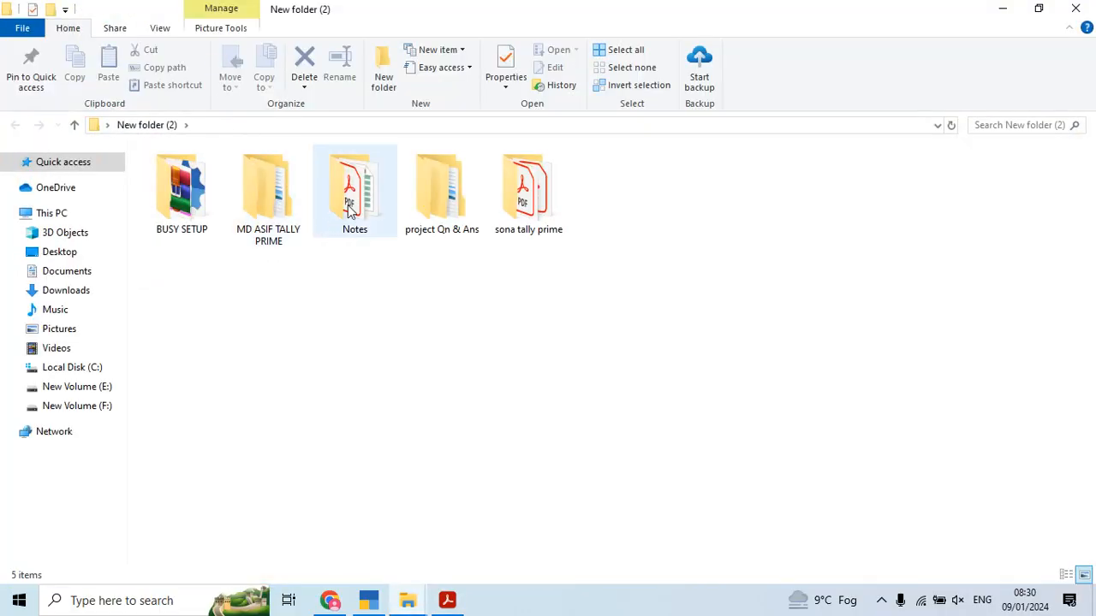
double_click(440, 190)
click(253, 195)
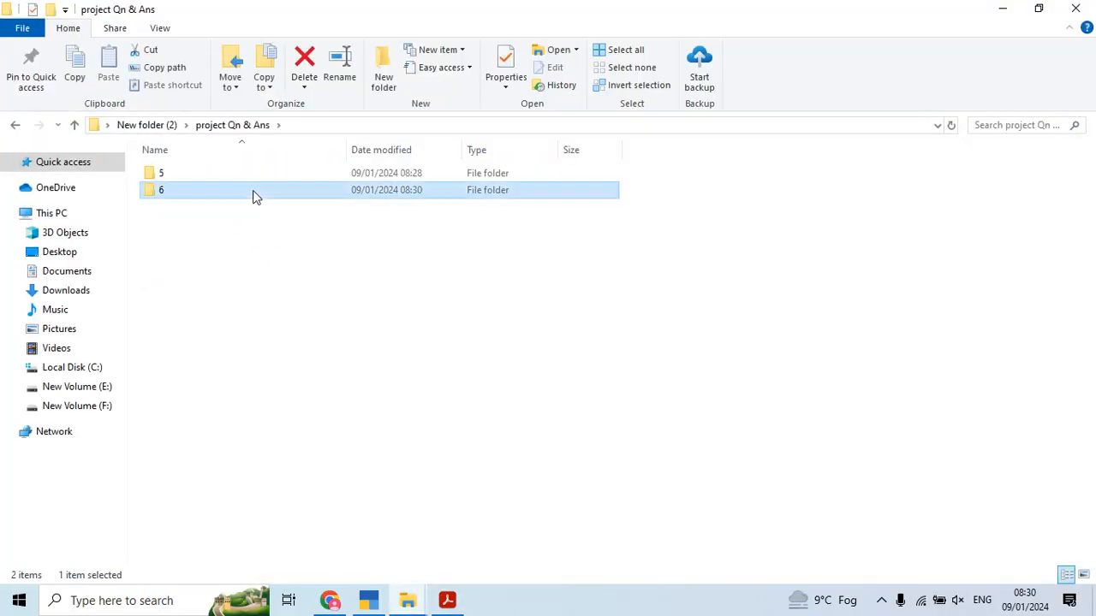
double_click(252, 194)
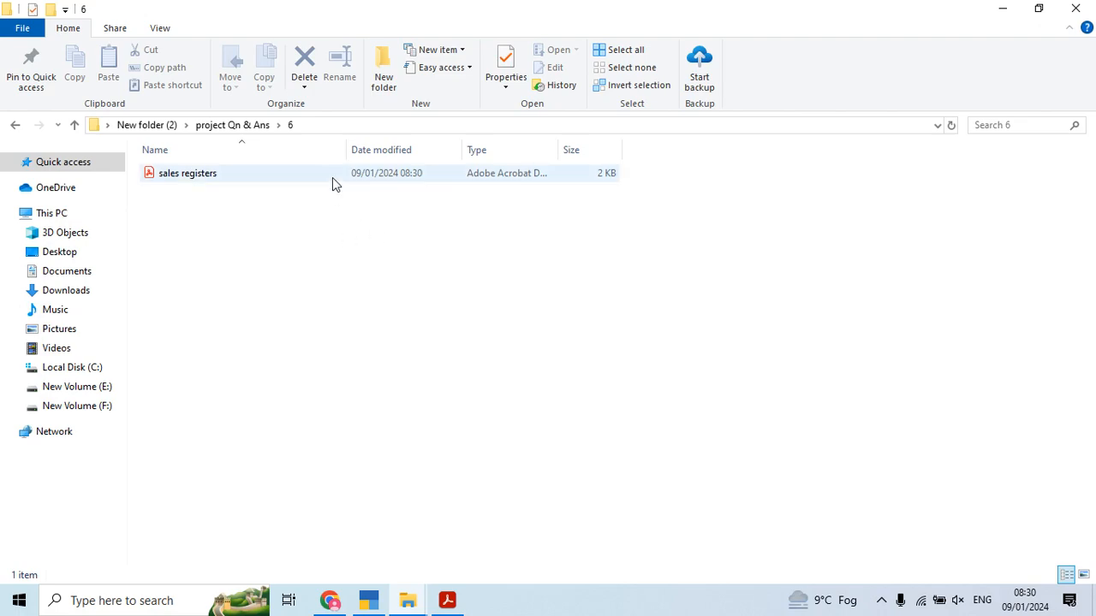
click(1077, 8)
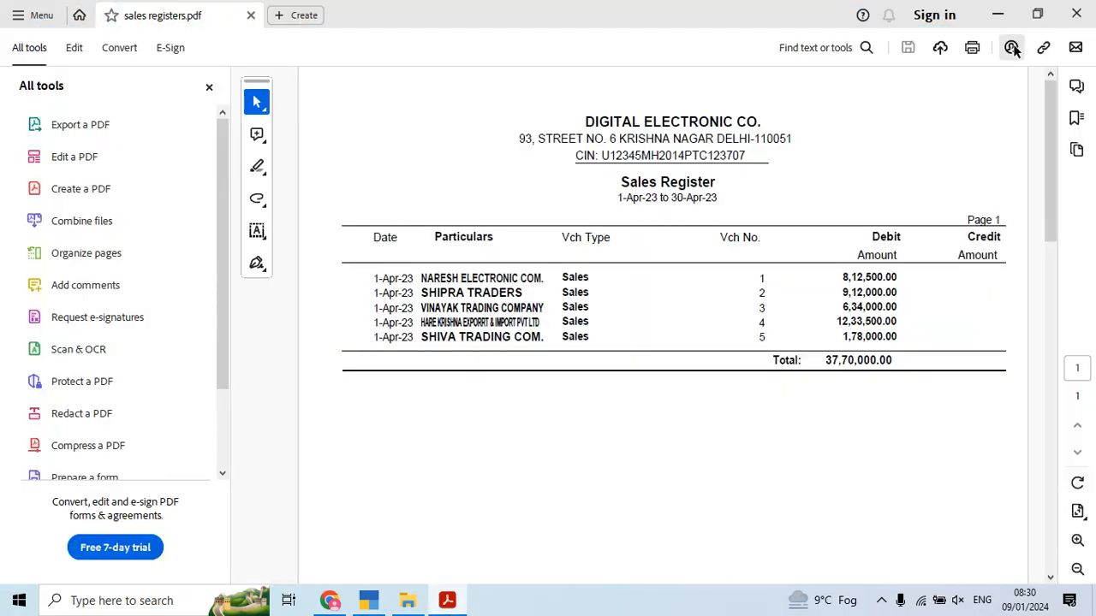
click(1076, 13)
Step: Switch to Chrome to read the next questions in Project 6.pdf, and return to TallyPrime
click(330, 602)
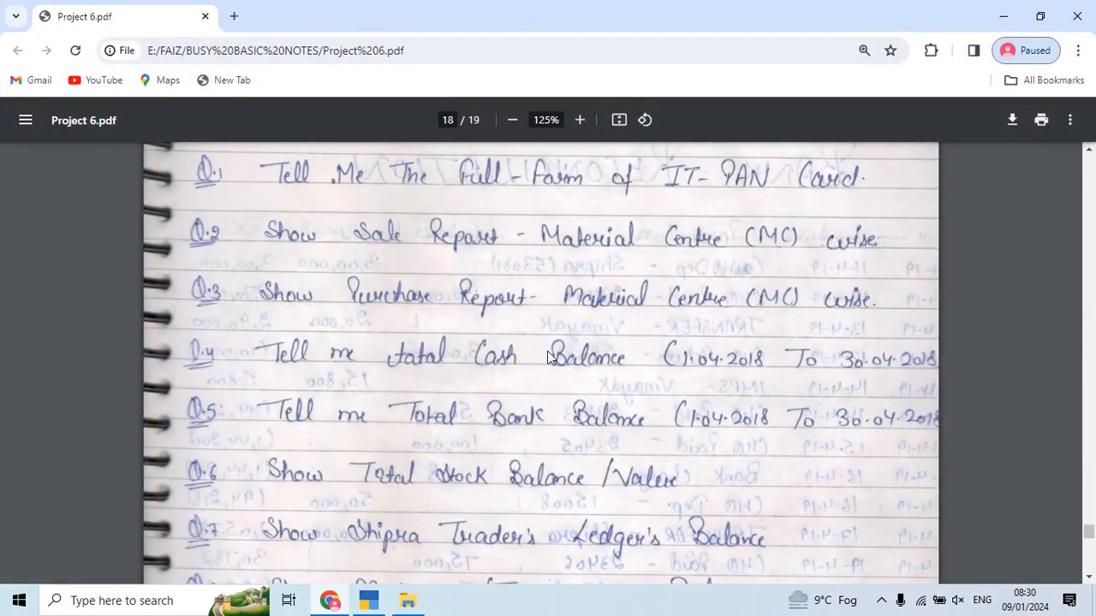
scroll(548, 357, down, 3)
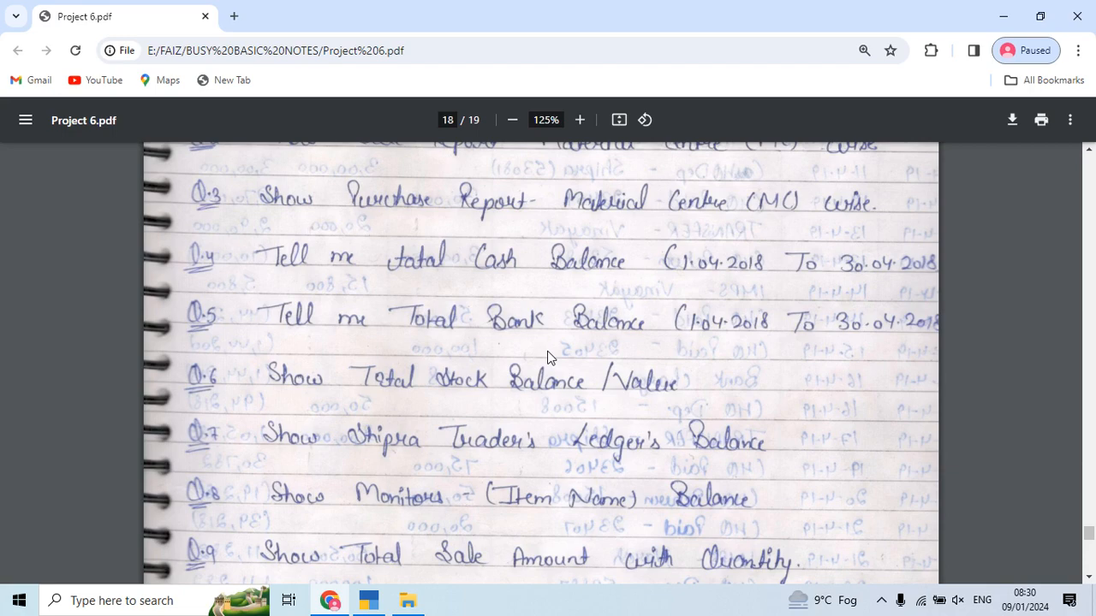
key(alt+Tab)
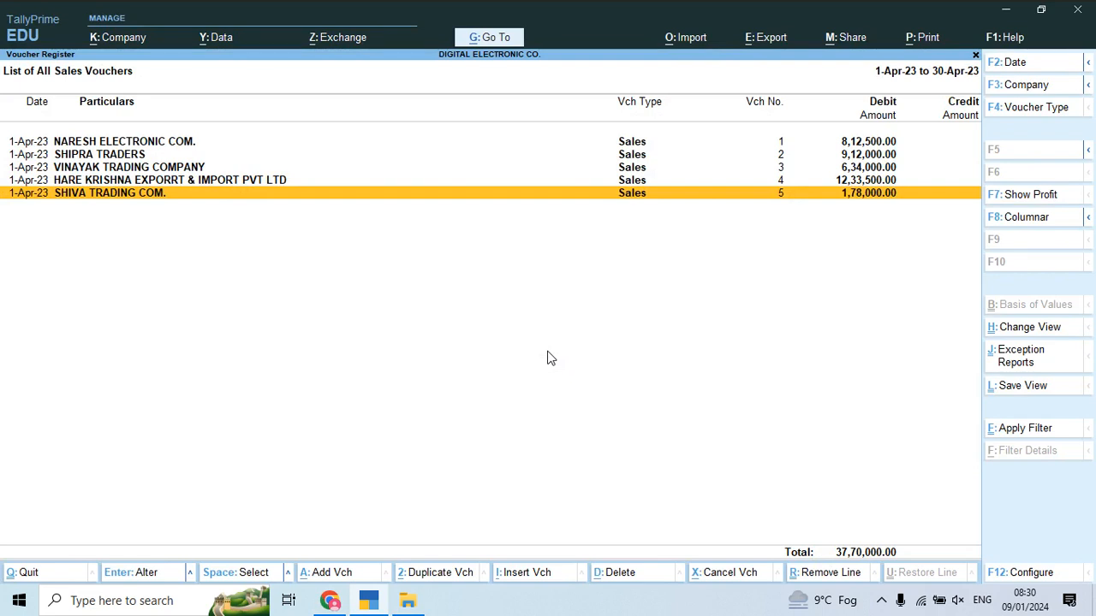
Step: Leave the sales register and open the Ledger Vouchers report from the list of common reports
key(Escape)
key(Escape)
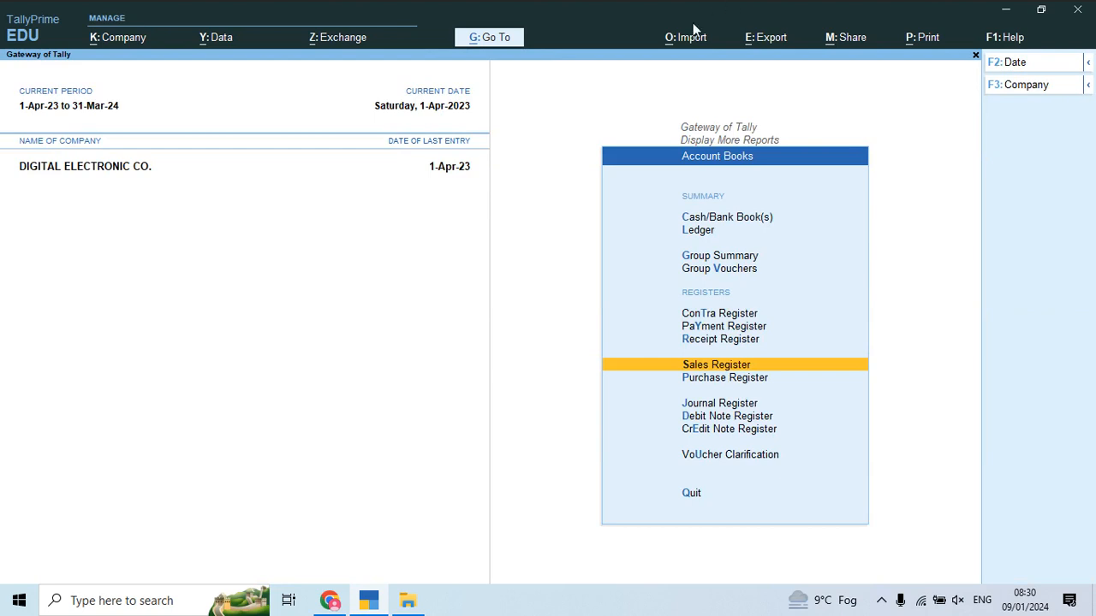
click(514, 42)
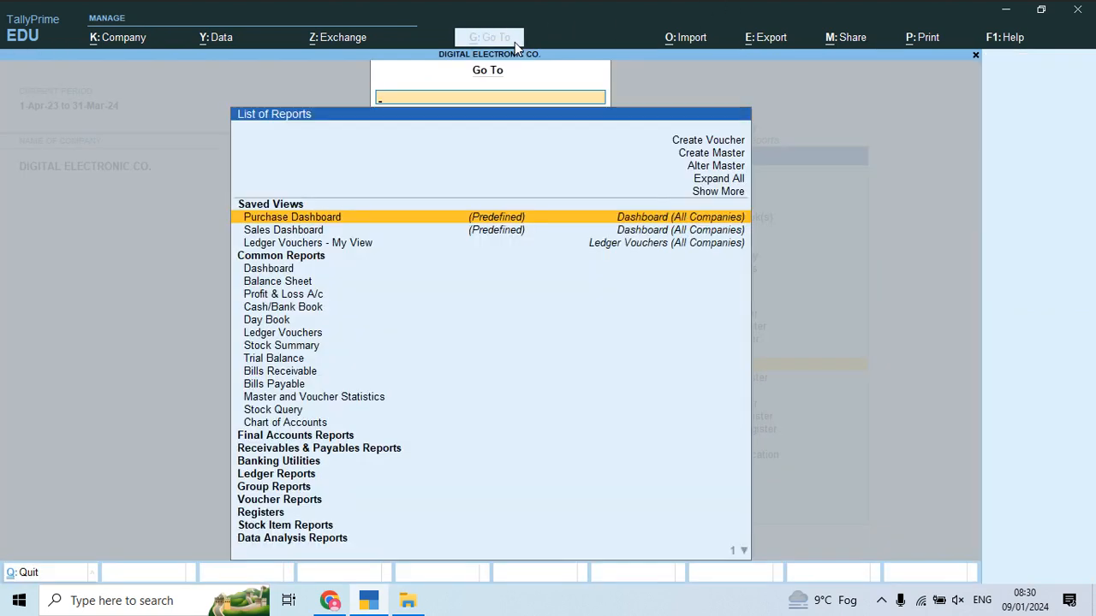
key(Down)
key(Down)
key(Down)
key(Down)
key(Down)
key(Down)
key(Down)
key(Down)
key(Down)
key(Down)
key(Down)
key(Down)
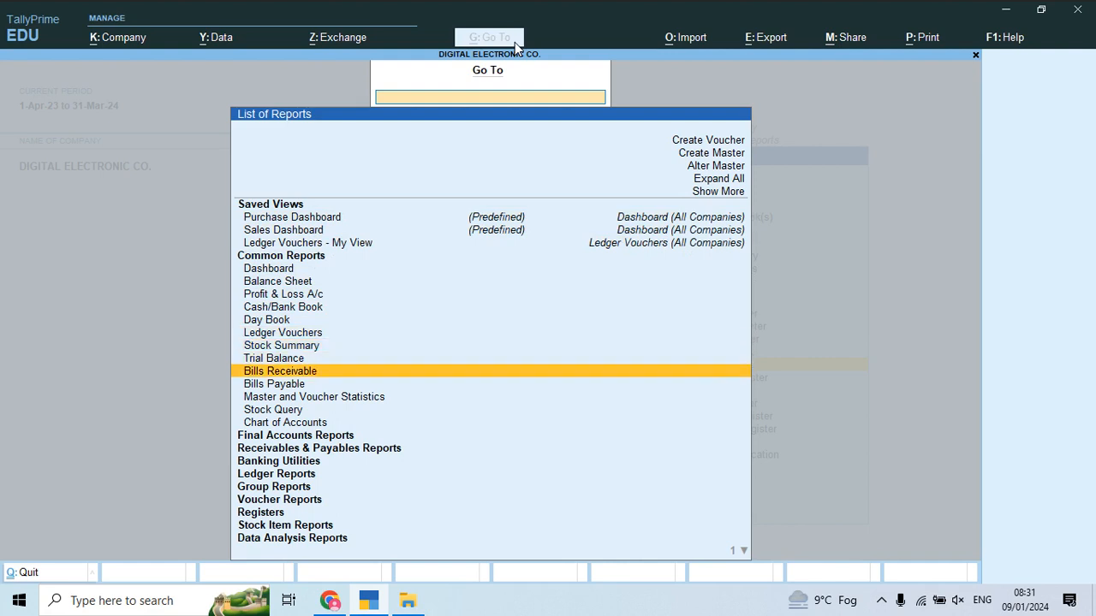
key(Down)
key(Down)
key(Down)
key(Down)
key(Down)
key(Down)
key(Down)
key(Down)
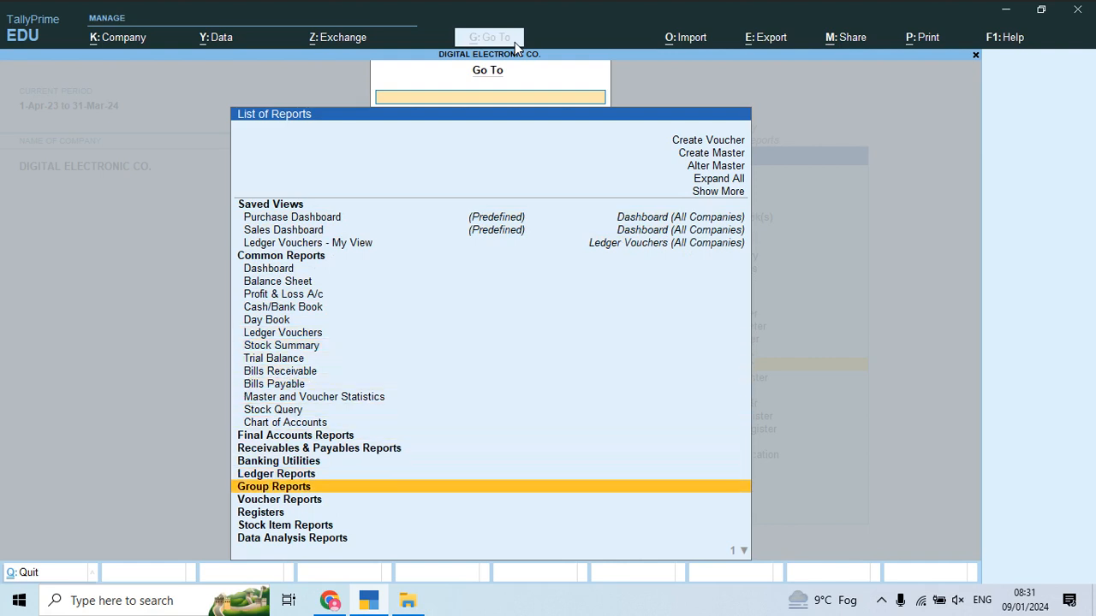
key(Up)
key(Up)
key(Up)
key(Up)
key(Up)
key(Up)
key(Up)
key(Up)
key(Up)
key(Up)
key(Up)
key(Up)
key(Up)
key(Up)
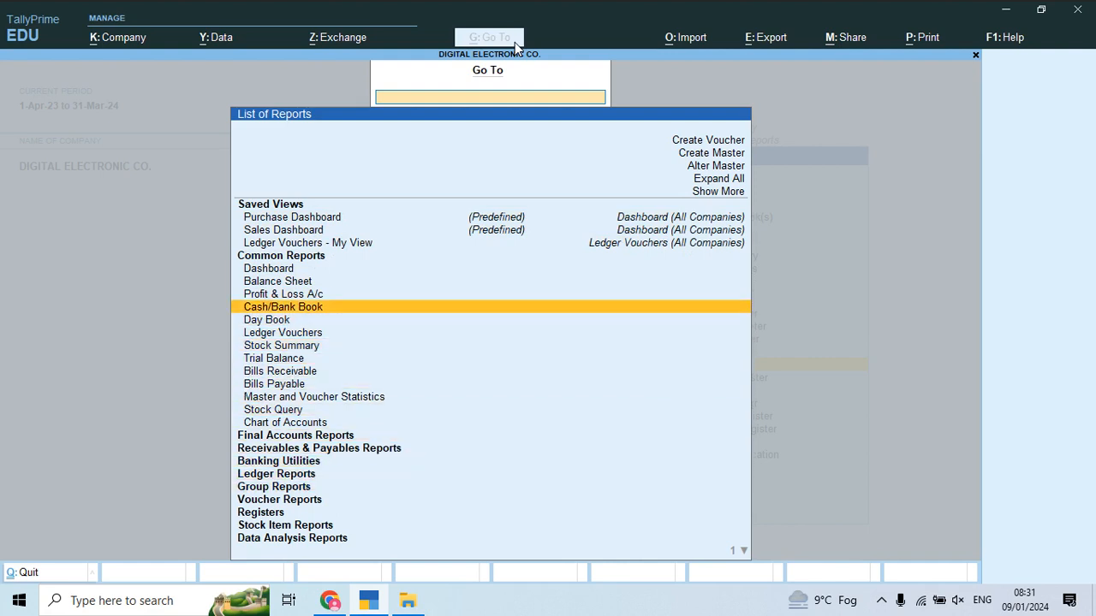
key(Down)
key(Down)
key(Return)
Step: Display the ledger vouchers of PURCHASE ACCOUNT and go through its purchase entries
key(Down)
key(Down)
key(Down)
key(Down)
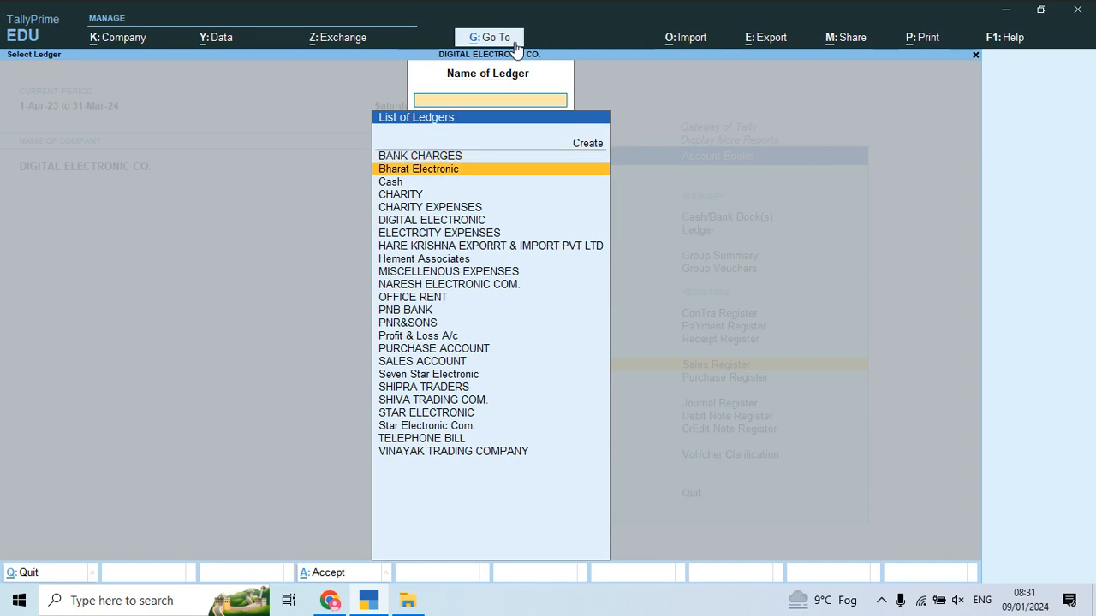
text(Pur)
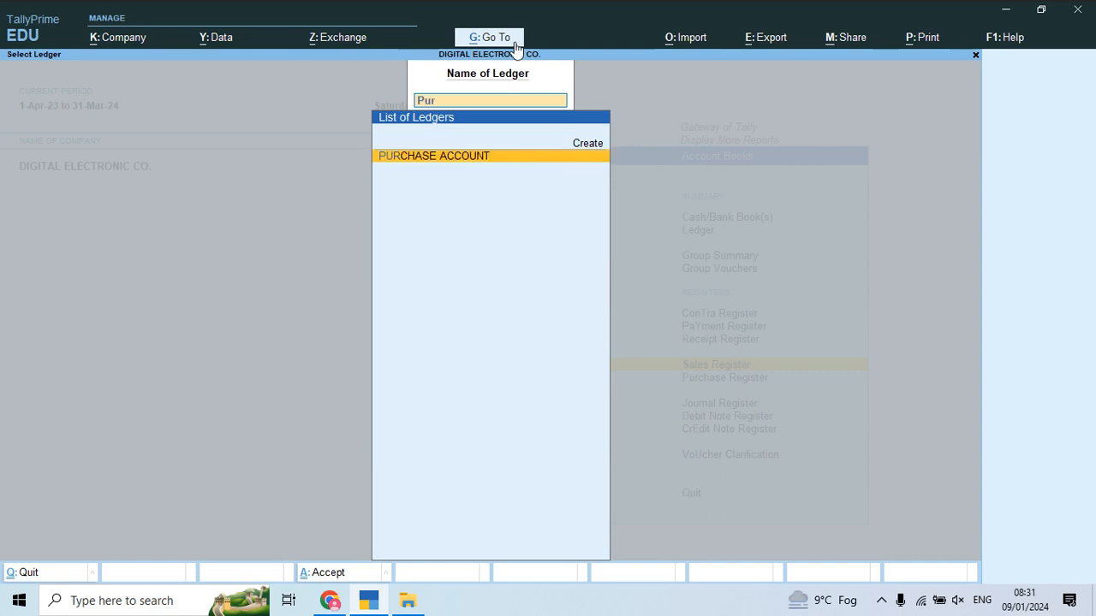
key(Return)
key(Down)
key(Down)
key(Down)
key(Down)
key(Down)
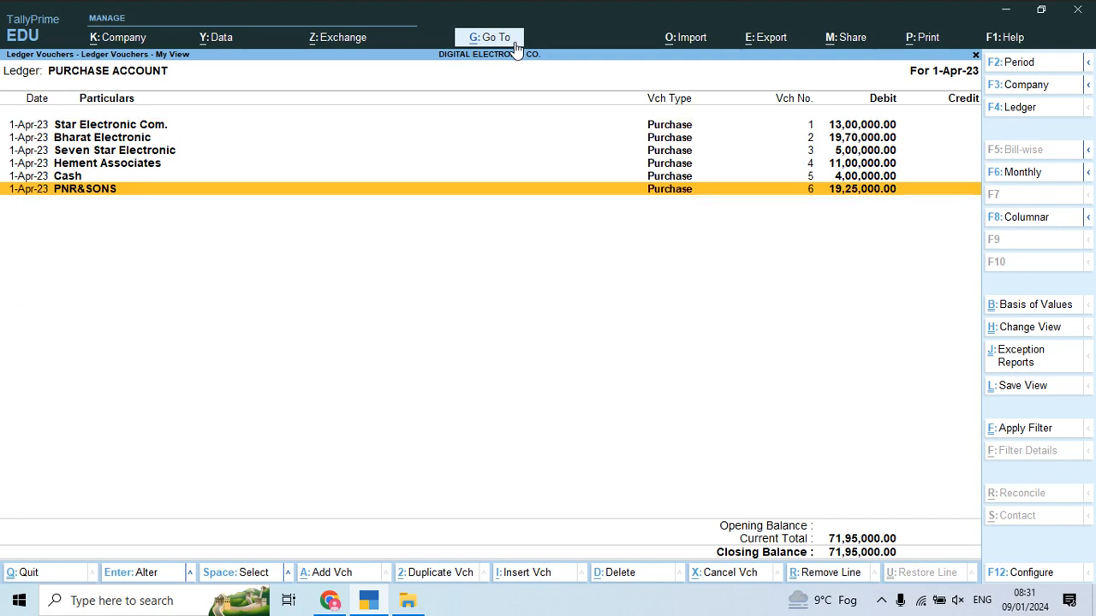
Step: Close the purchase ledger report and return to the main Gateway of Tally menu
key(Escape)
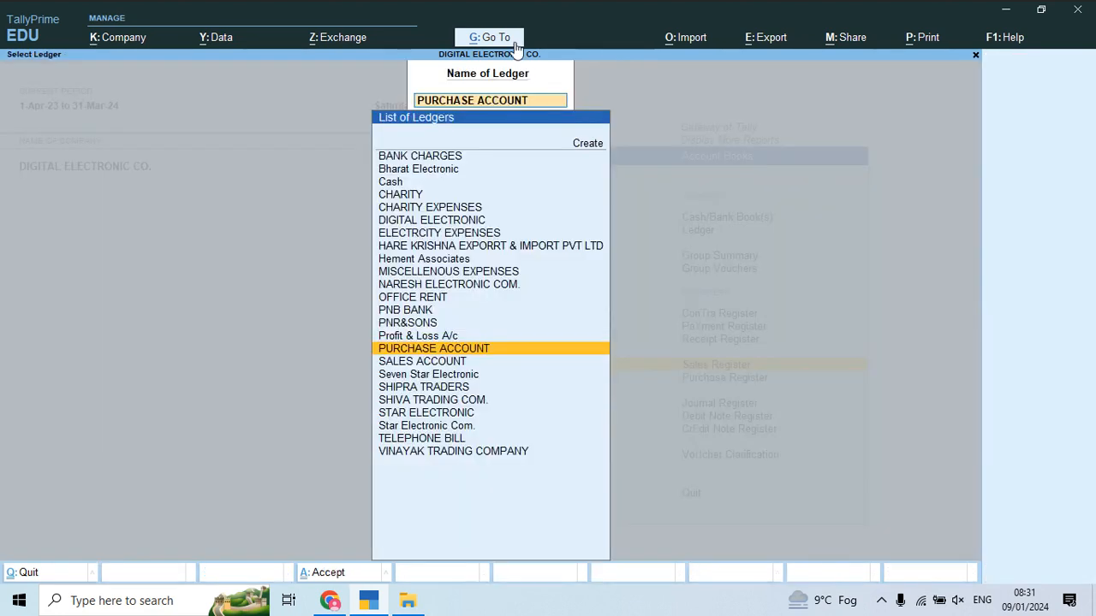
key(Escape)
key(Escape)
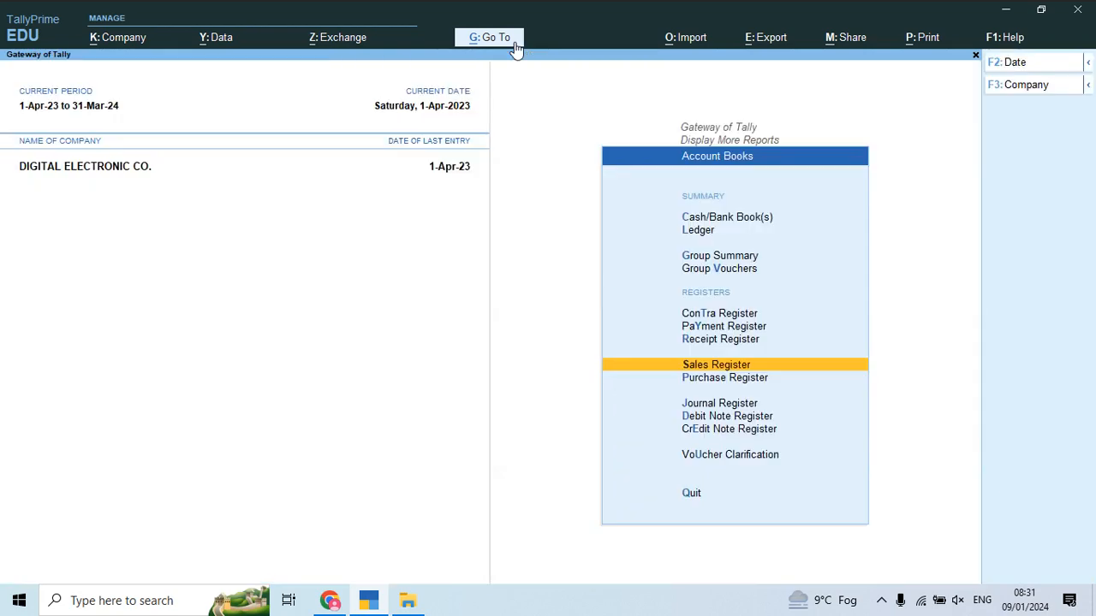
key(Escape)
key(Escape)
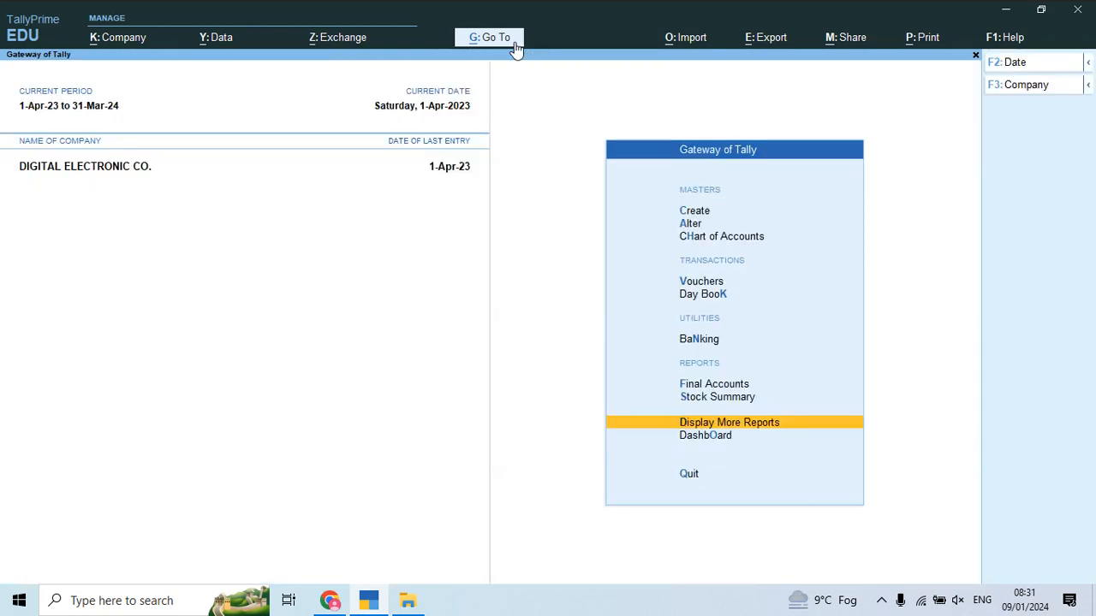
Step: Display the Purchase Register from the Account Books reports and open its list of April purchase vouchers
key(Return)
key(Down)
key(Down)
key(Return)
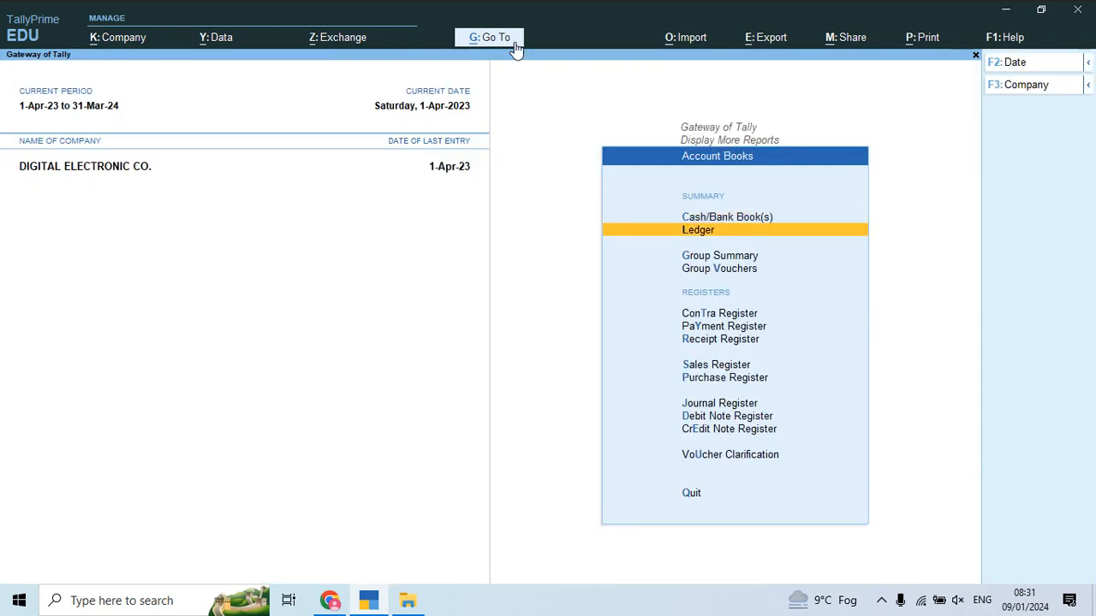
key(Down)
key(Down)
key(Down)
key(Down)
key(Down)
key(Down)
key(Down)
key(Down)
key(Up)
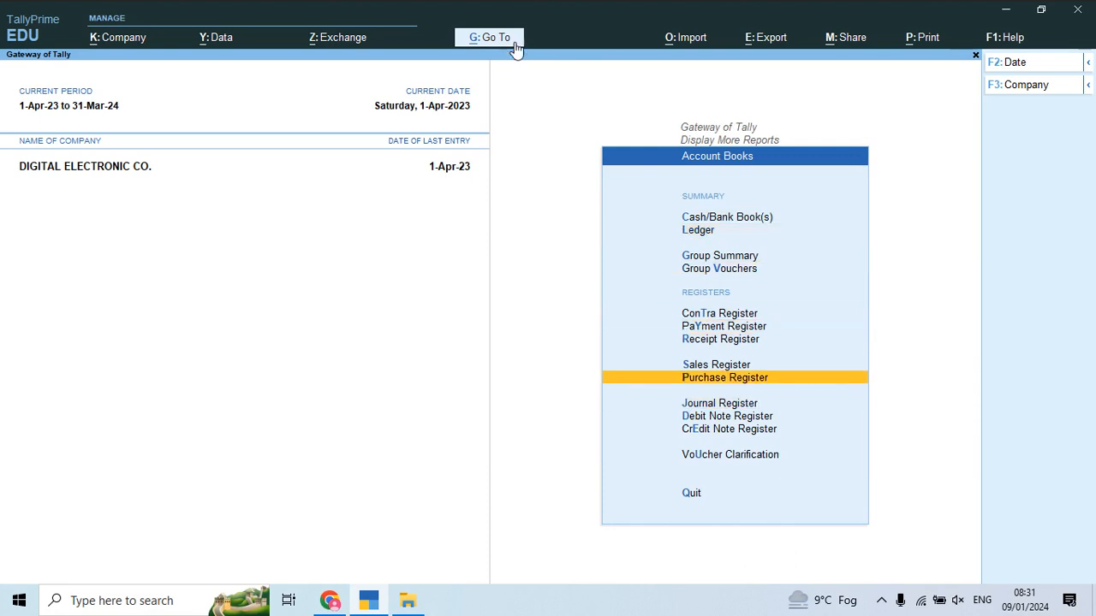
key(Return)
key(Return)
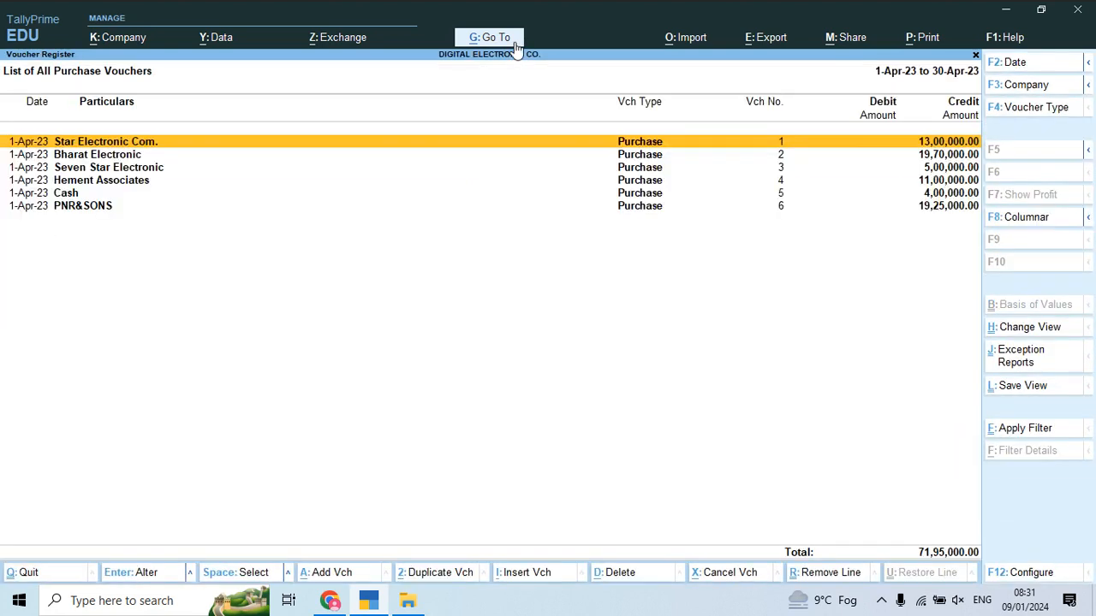
Step: Go through the purchase vouchers in the April list, from Star Electronic Com. to PNR&SONS
key(Down)
key(Down)
key(Down)
key(Down)
key(Down)
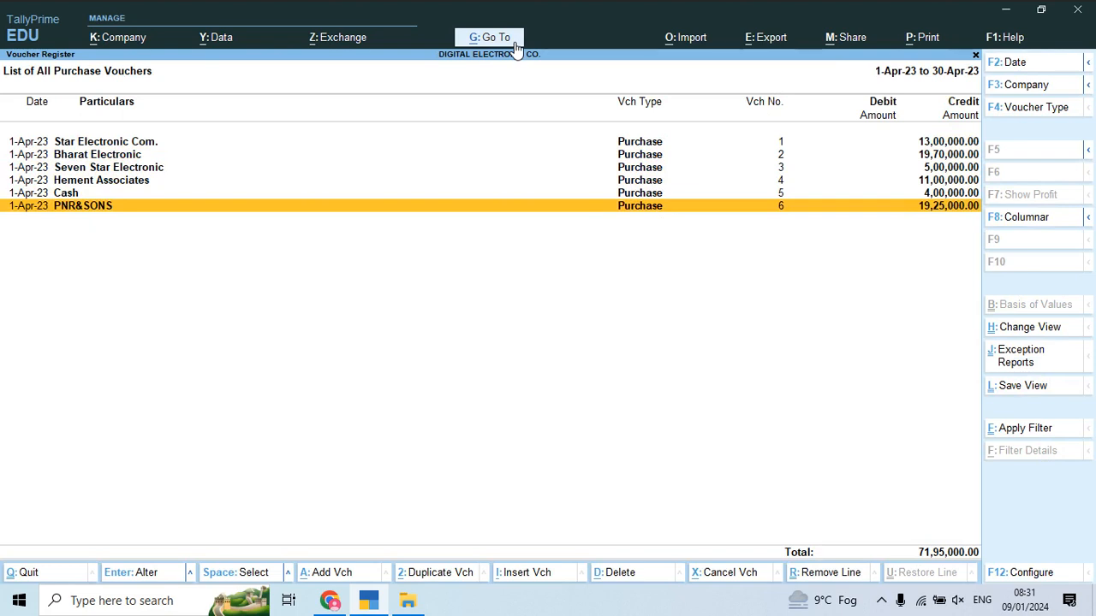
key(Up)
key(Up)
key(Up)
key(Up)
key(Up)
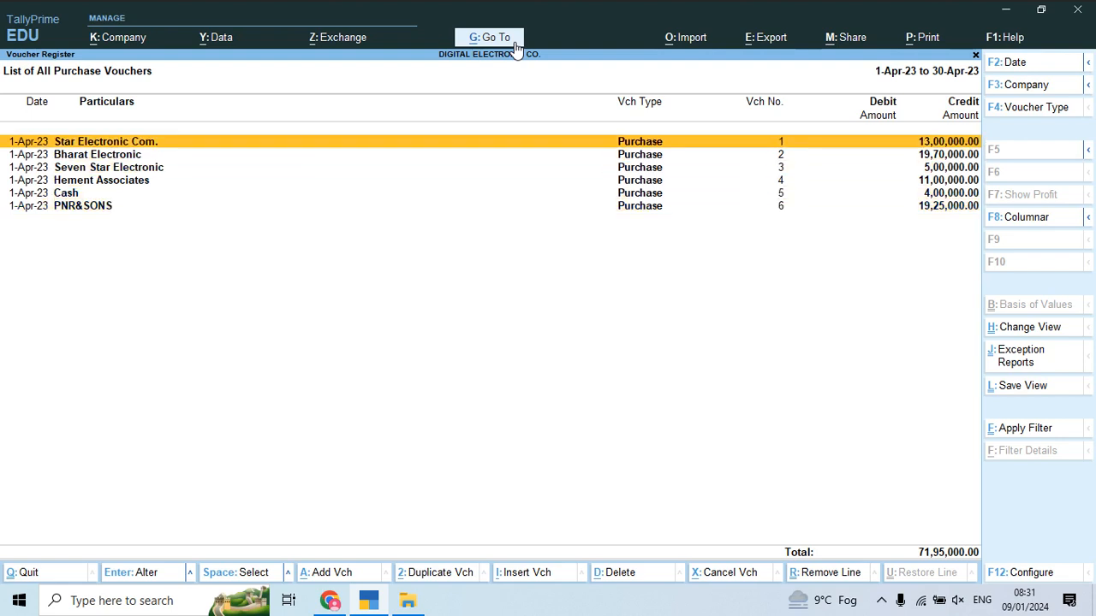
key(Down)
key(Down)
key(Down)
key(Down)
key(Down)
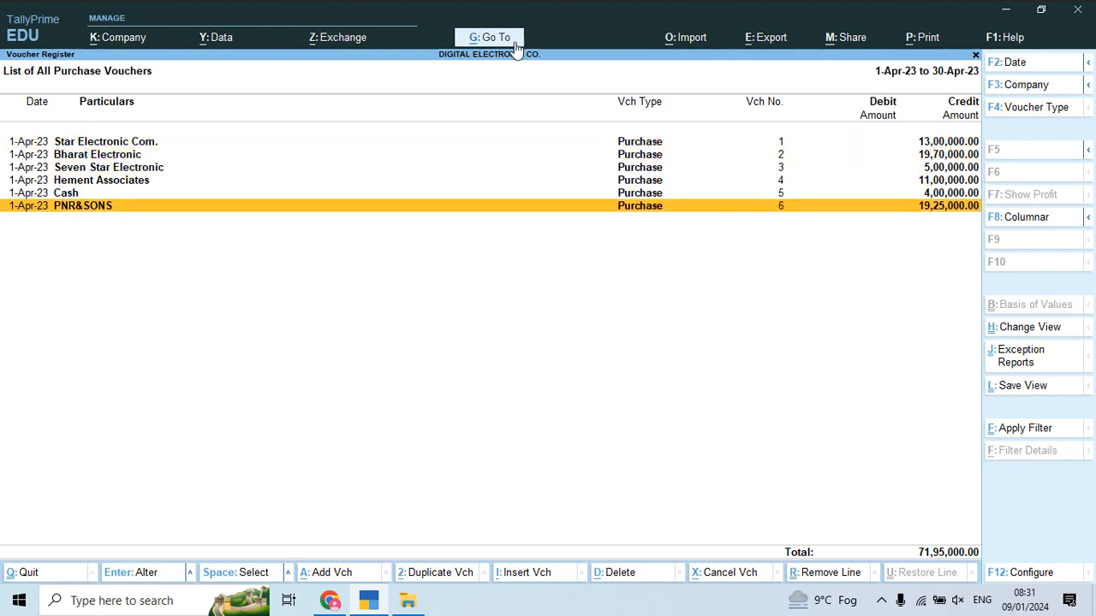
Step: Export the current purchase voucher list as a PDF to folder 6 with the file name "purchase register"
key(alt+e)
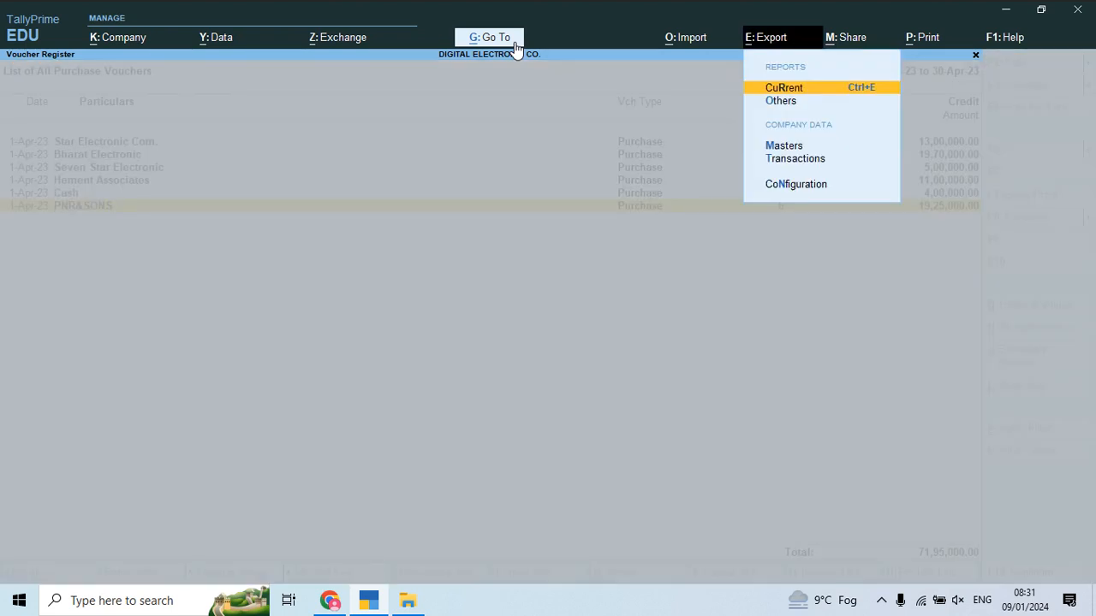
key(Return)
key(Left)
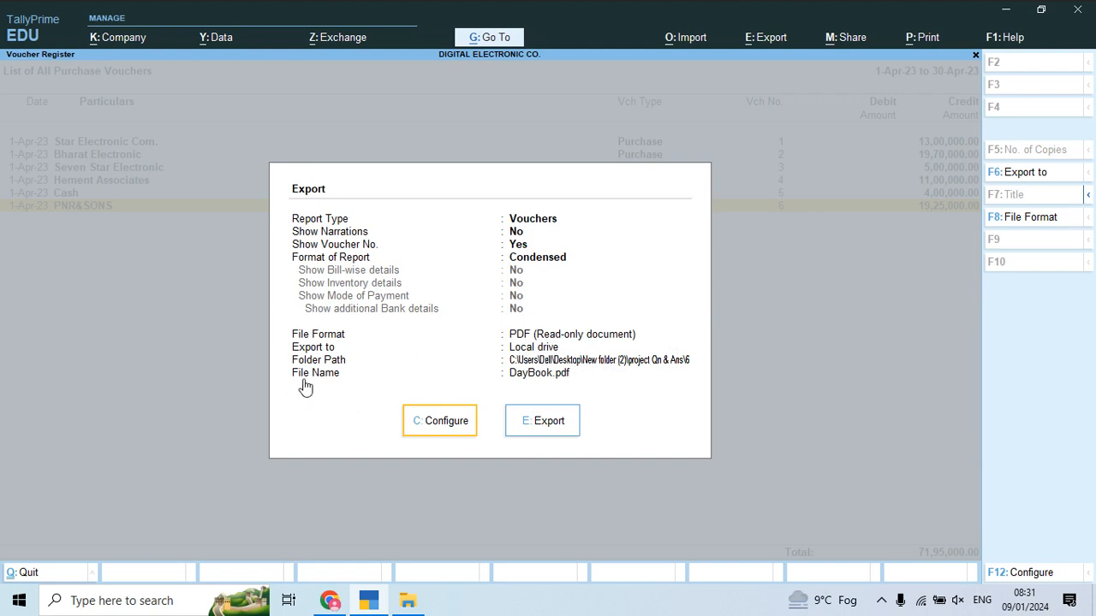
click(1027, 177)
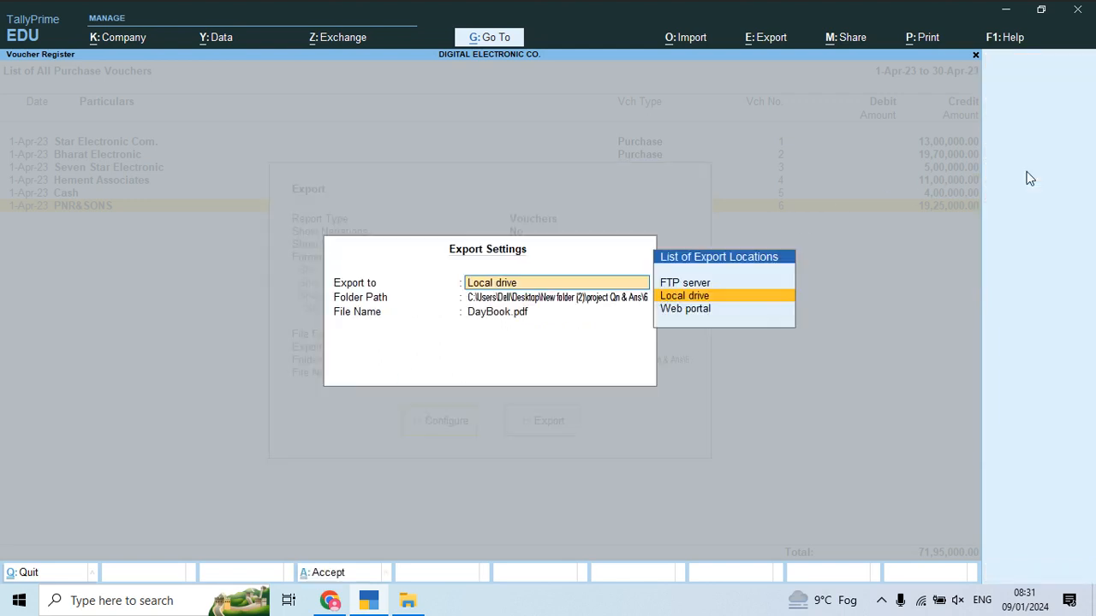
key(Return)
key(Return)
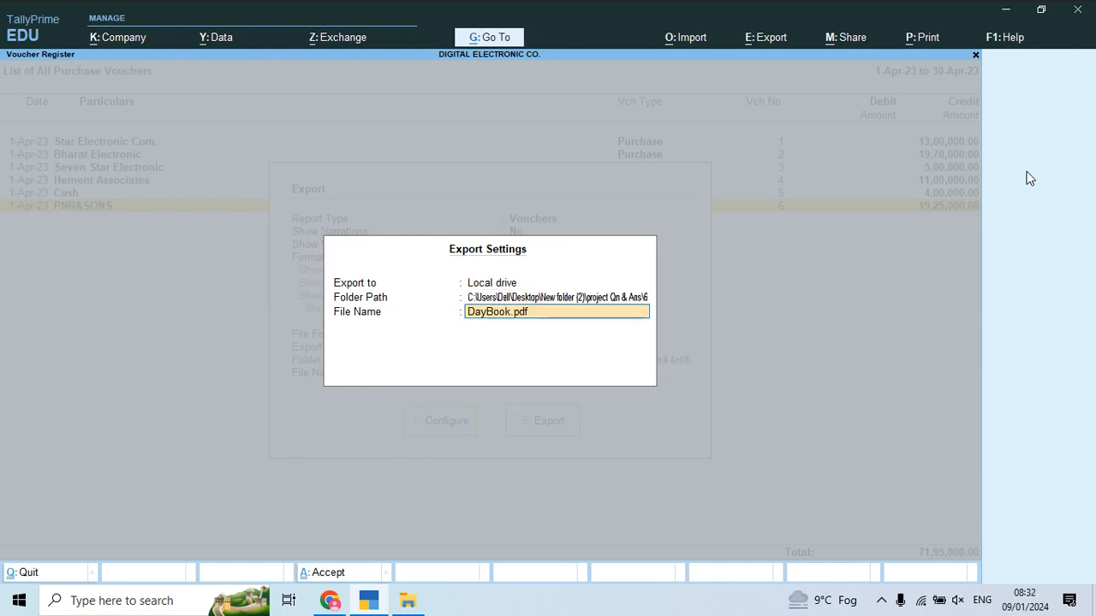
text(purc)
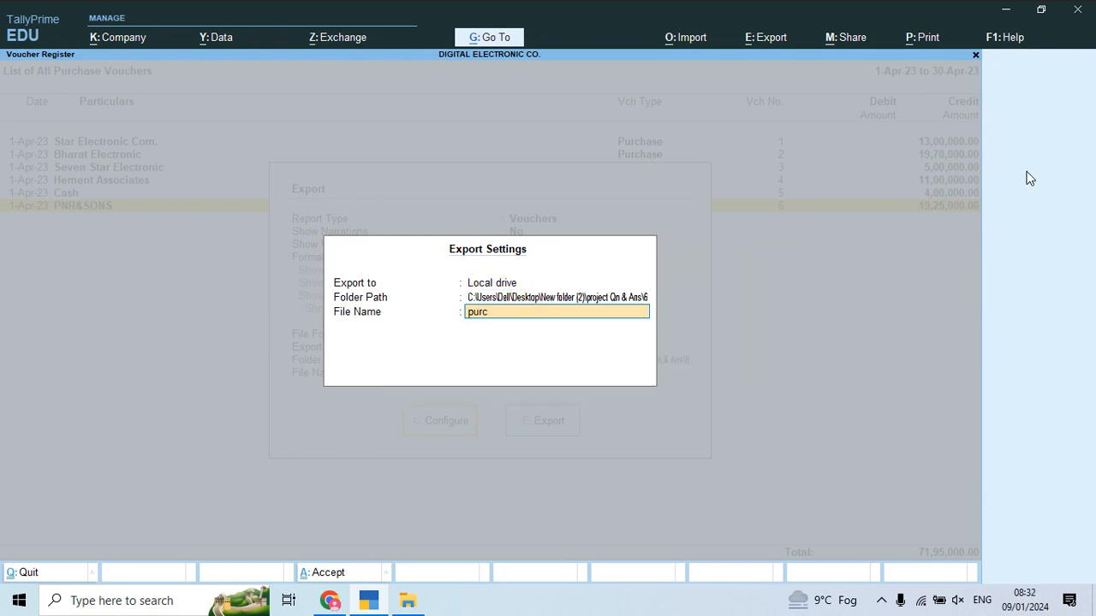
text(hase register)
key(Return)
key(Right)
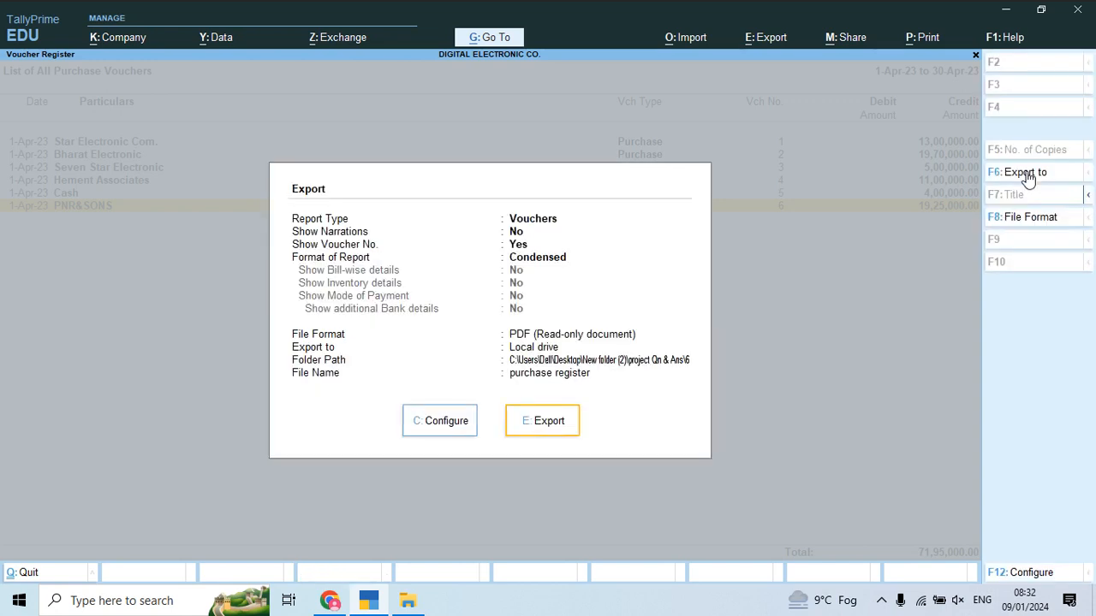
key(Return)
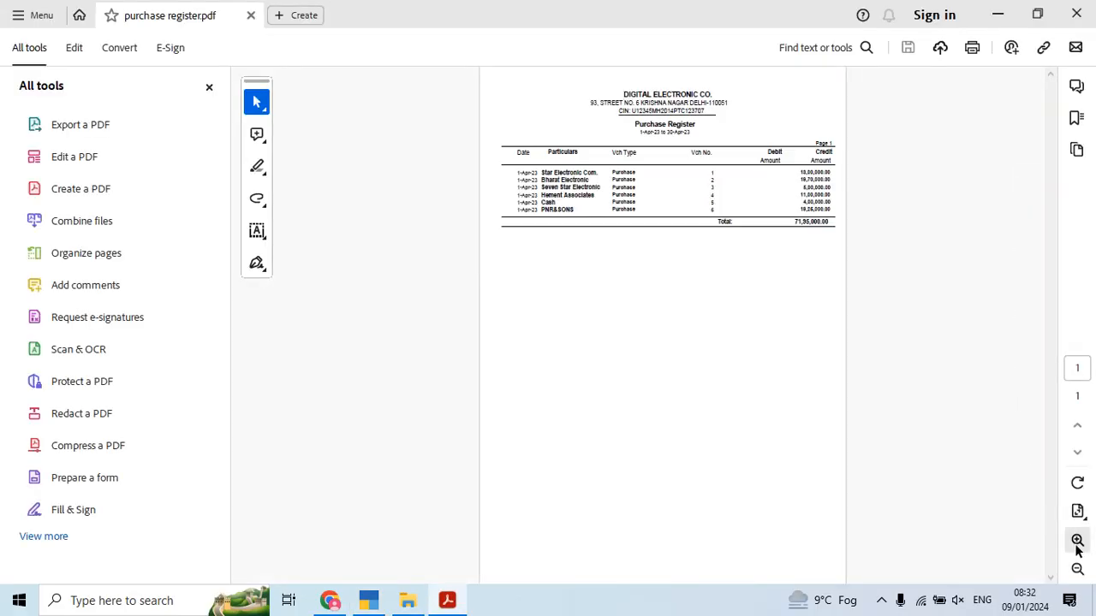
Step: Enlarge the exported purchase register PDF to check its heading and entries, and close the PDF viewer
click(1077, 541)
click(1077, 541)
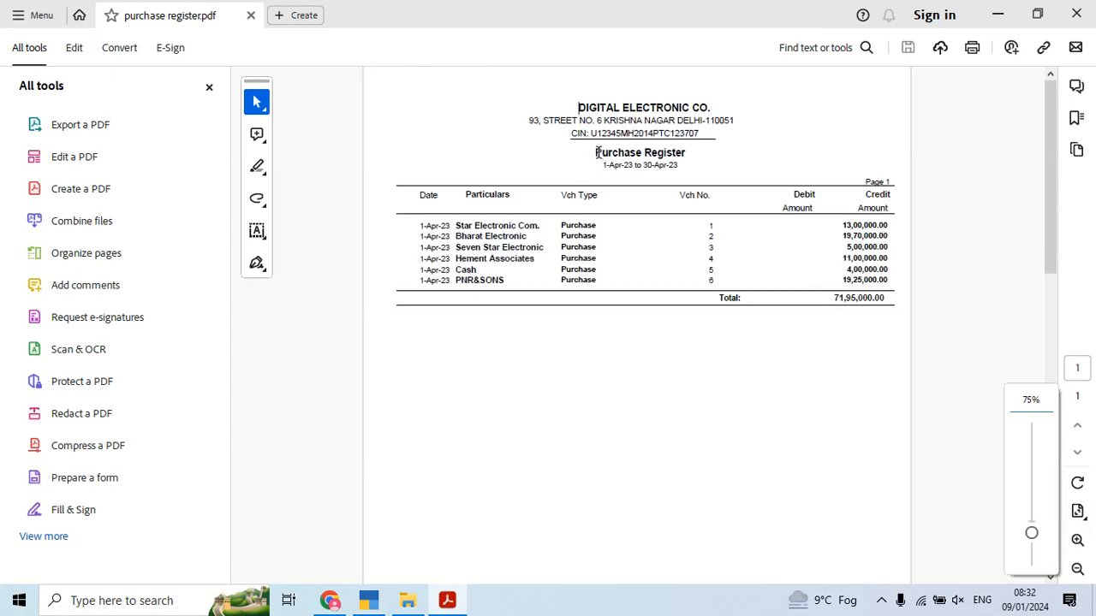
drag(596, 153, 687, 155)
click(614, 189)
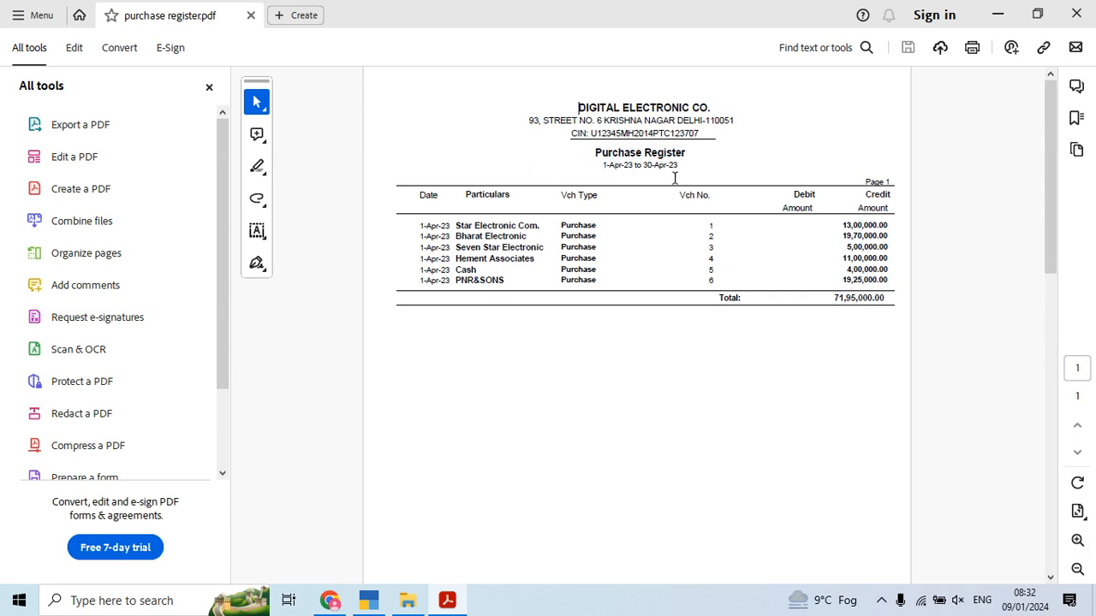
click(1085, 15)
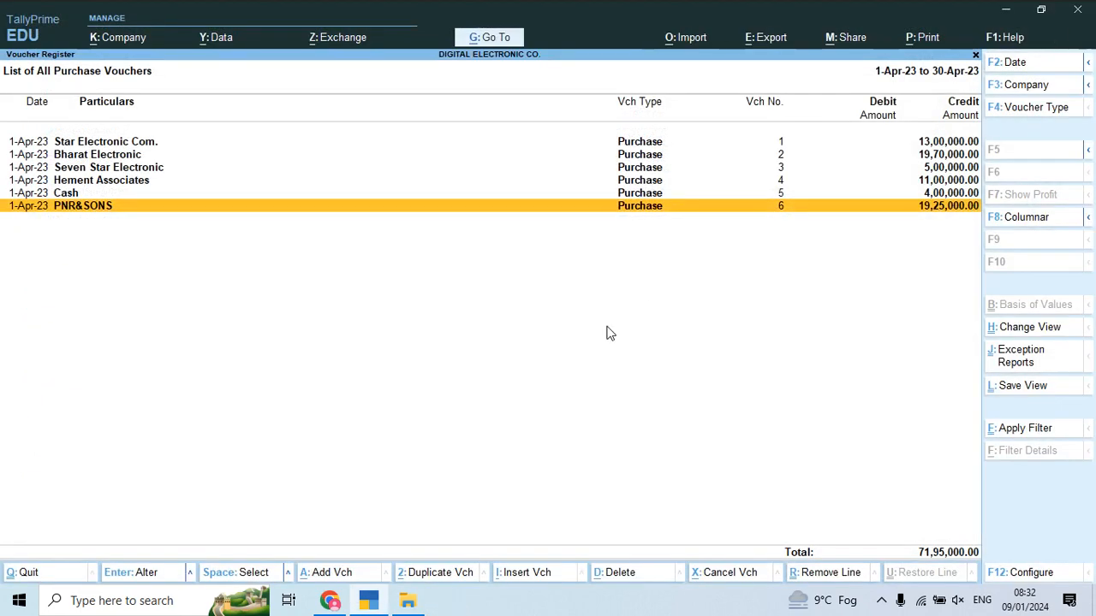
Step: Switch to Chrome to read the next question in Project 6.pdf, return to TallyPrime and leave the purchase register
key(alt+Tab)
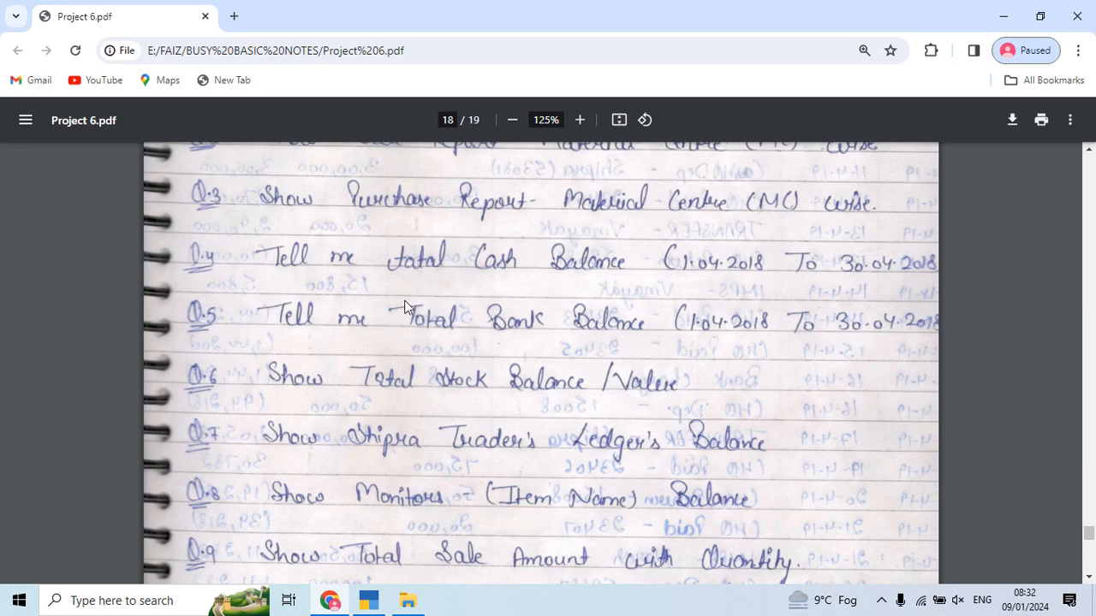
key(alt+Tab)
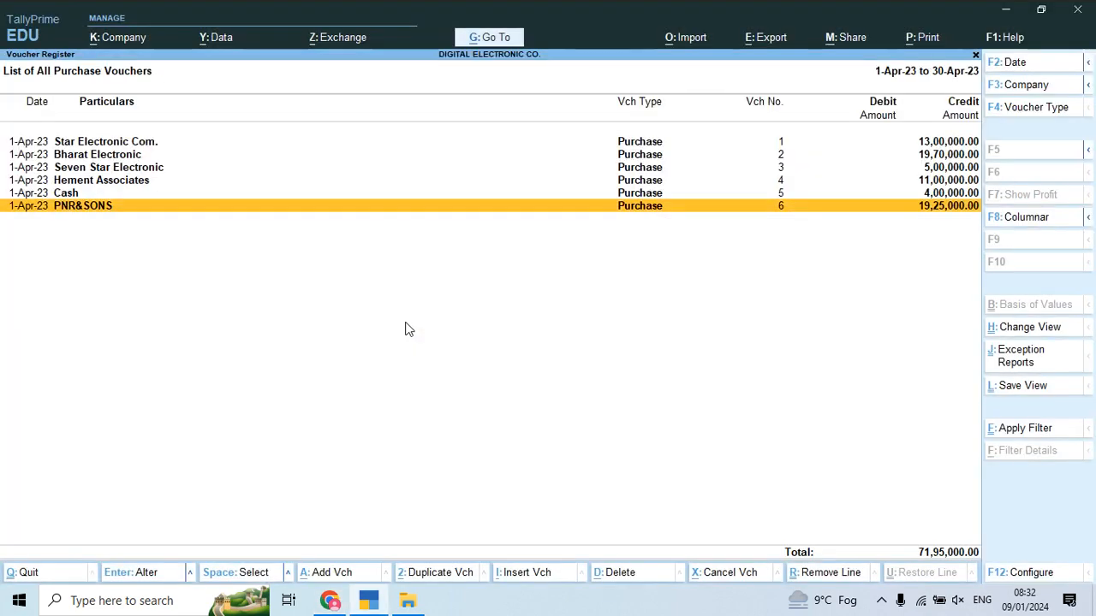
key(Escape)
key(Escape)
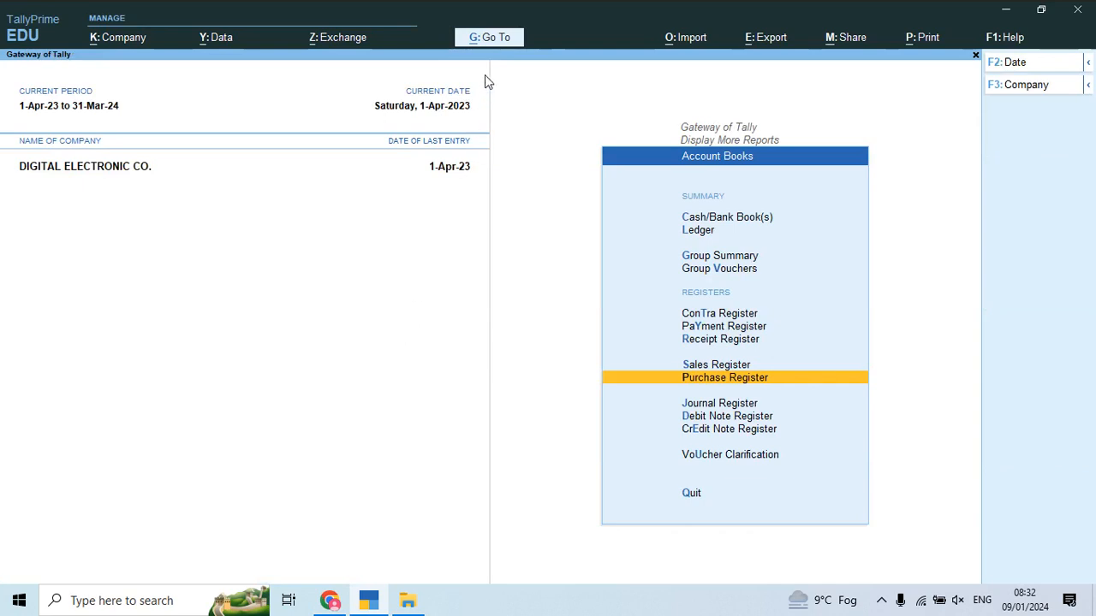
Step: Open the Ledger Vouchers report for the Cash ledger from the list of common reports
click(489, 38)
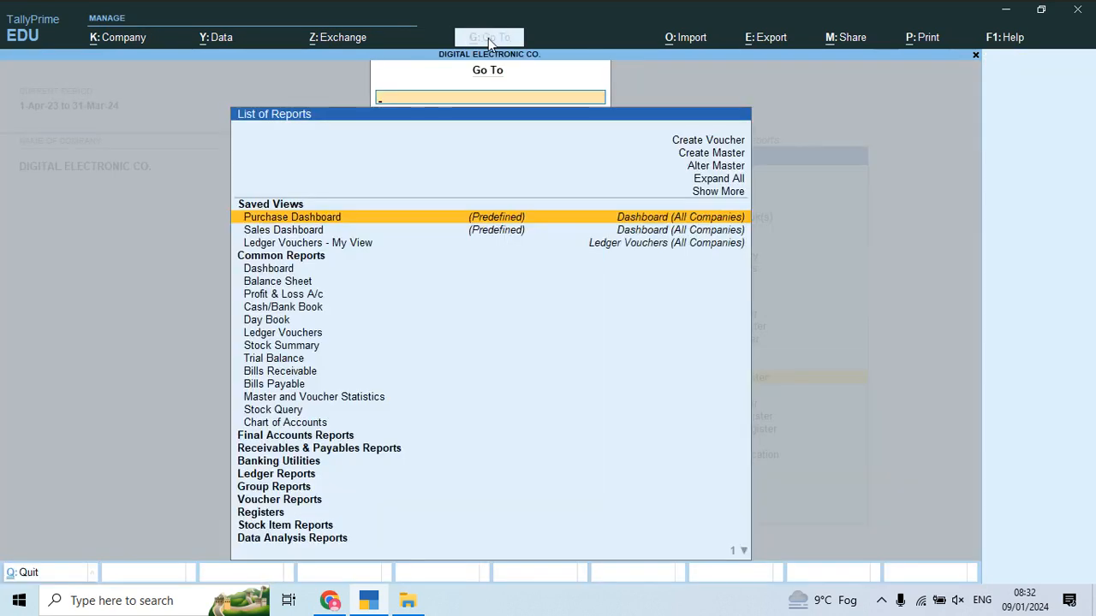
key(Down)
key(Down)
key(Down)
key(Down)
key(Down)
key(Down)
key(Down)
key(Down)
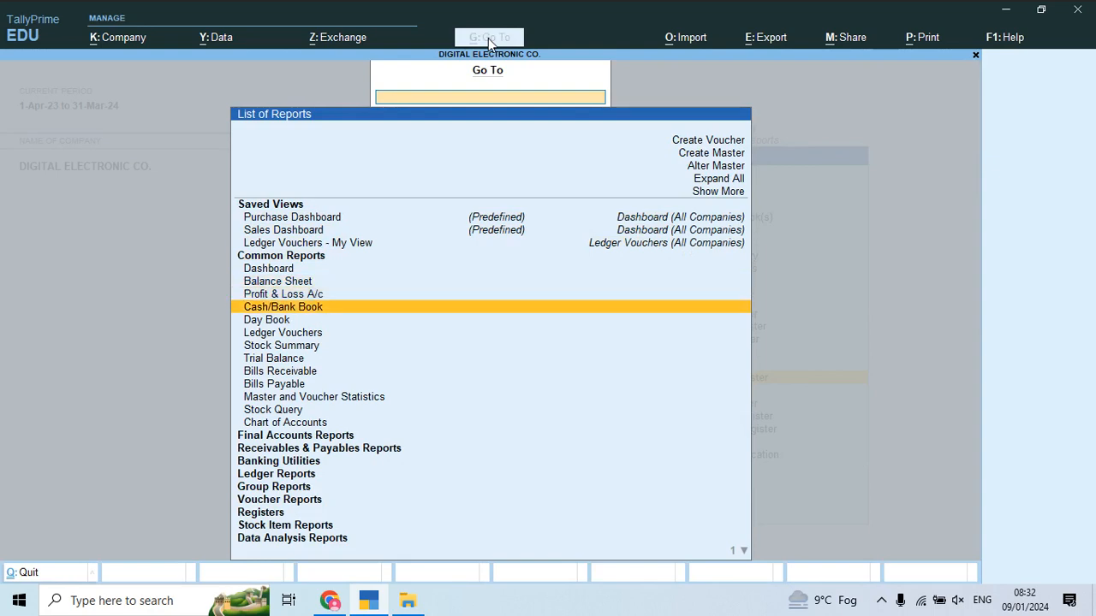
key(Return)
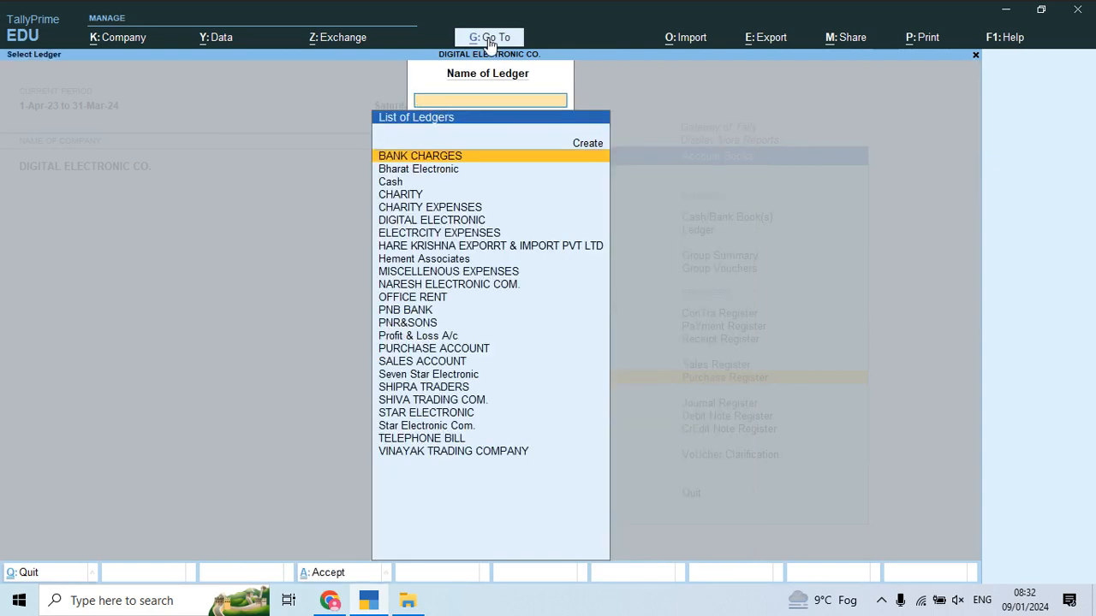
text(Cash)
key(Return)
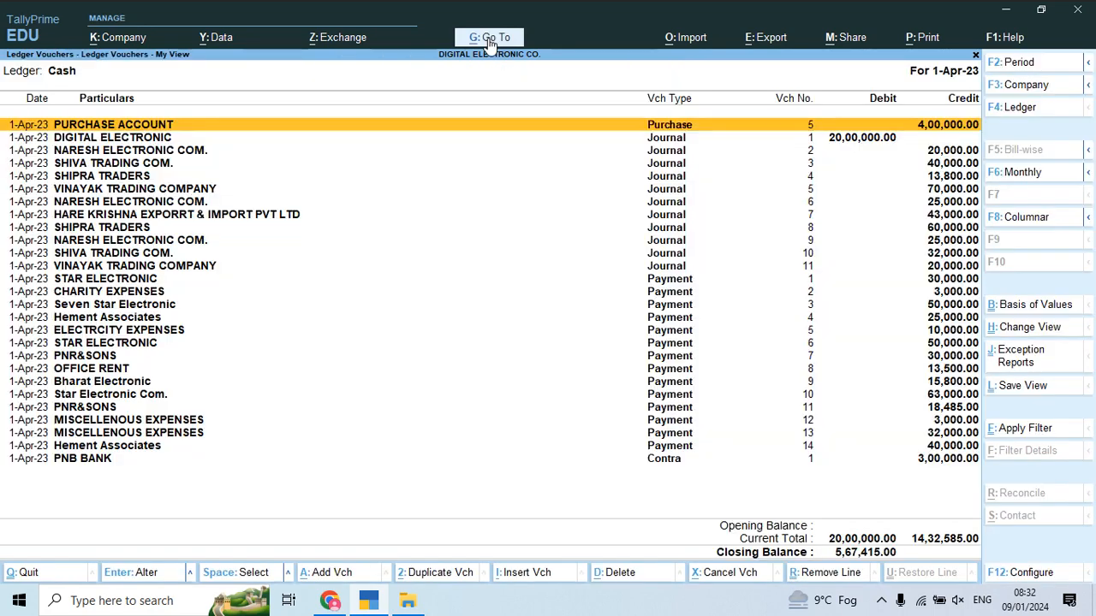
Step: Go through the Cash ledger entries down to the PNB BANK contra voucher and check the closing balance
key(Down)
key(Down)
key(Down)
key(Down)
key(Down)
key(Down)
key(Down)
key(Down)
key(Down)
key(Down)
key(Down)
key(Down)
key(Down)
key(Down)
key(Down)
key(Down)
key(Down)
key(Down)
key(Down)
key(Down)
key(Down)
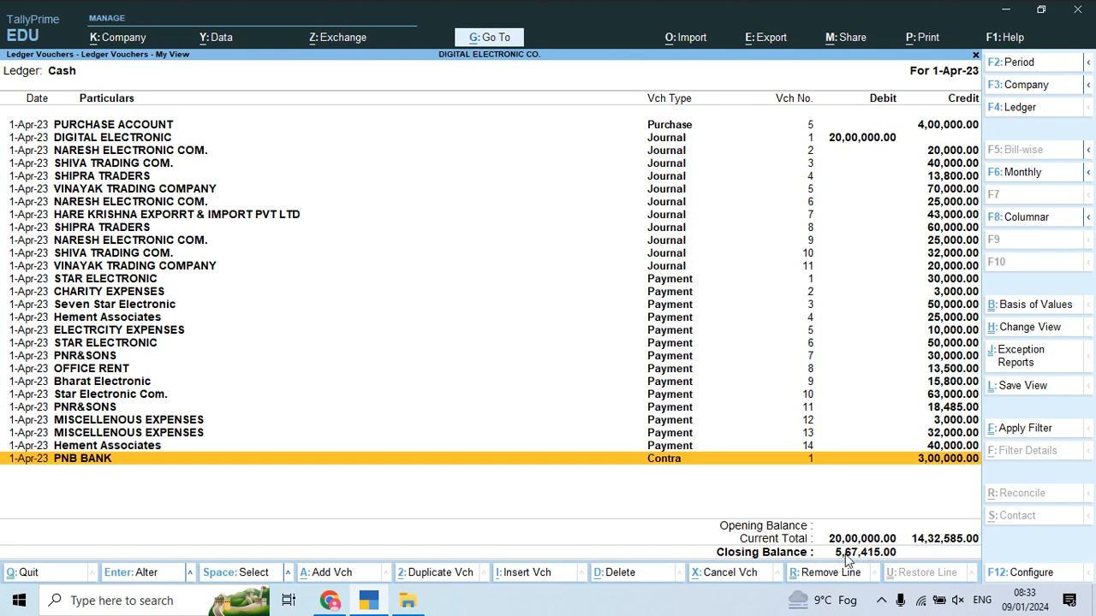
Step: Configure the Cash ledger report to show the running balance, keeping the other options at their current settings
click(1020, 581)
key(Return)
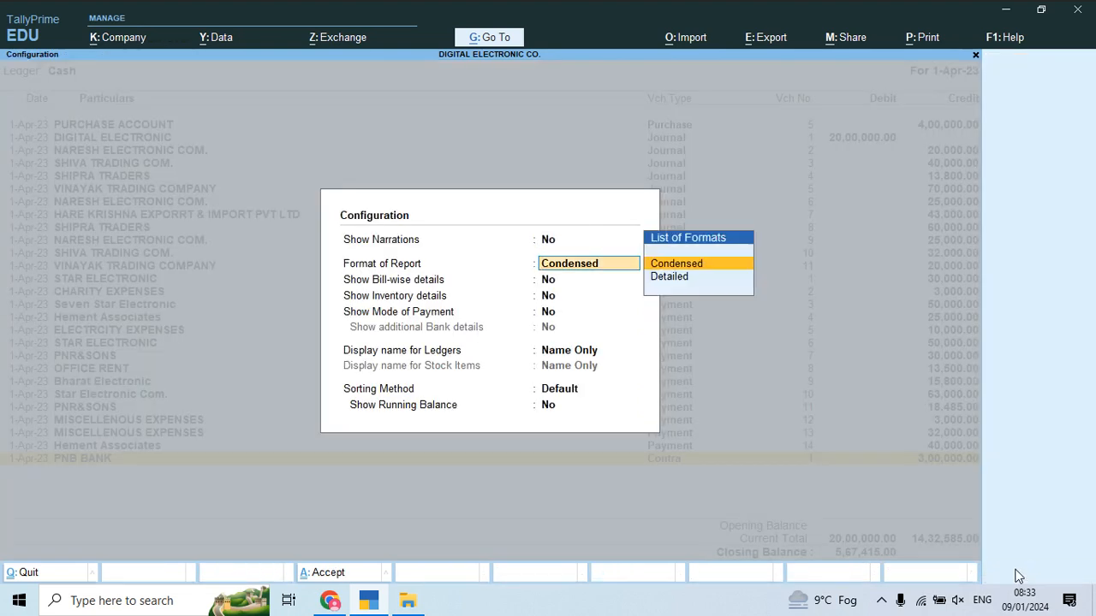
key(BackSpace)
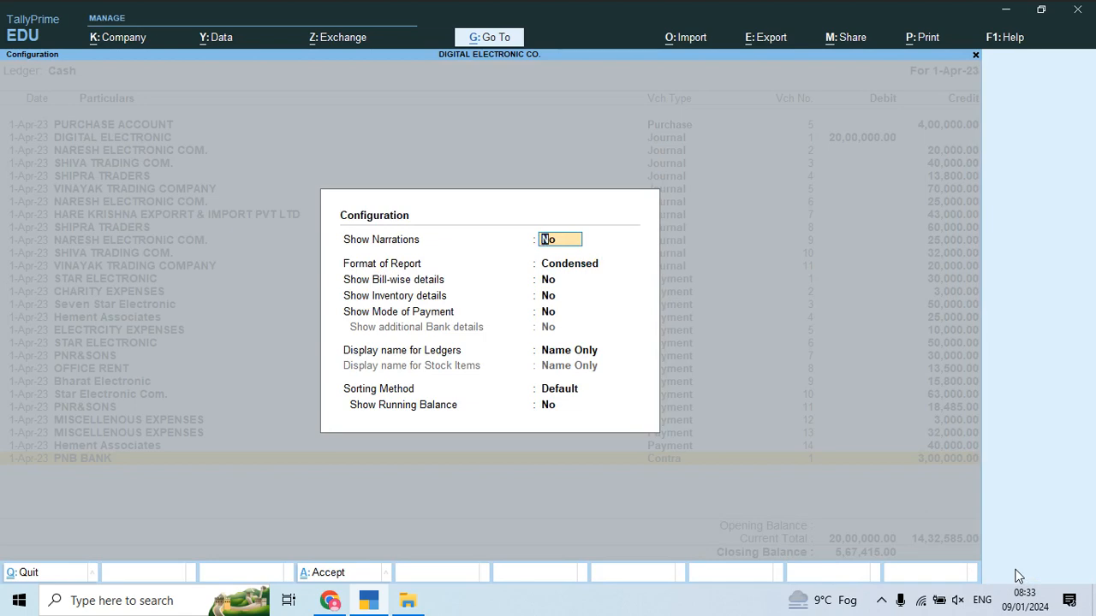
key(Return)
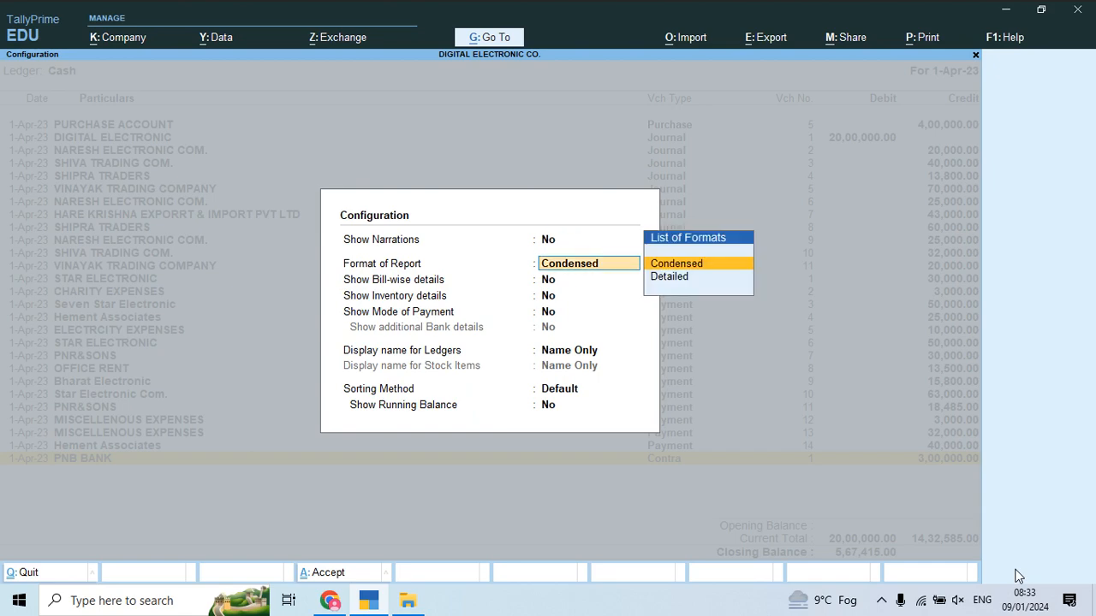
key(Return)
key(Return)
key(Return)
key(Return)
key(Return)
key(Return)
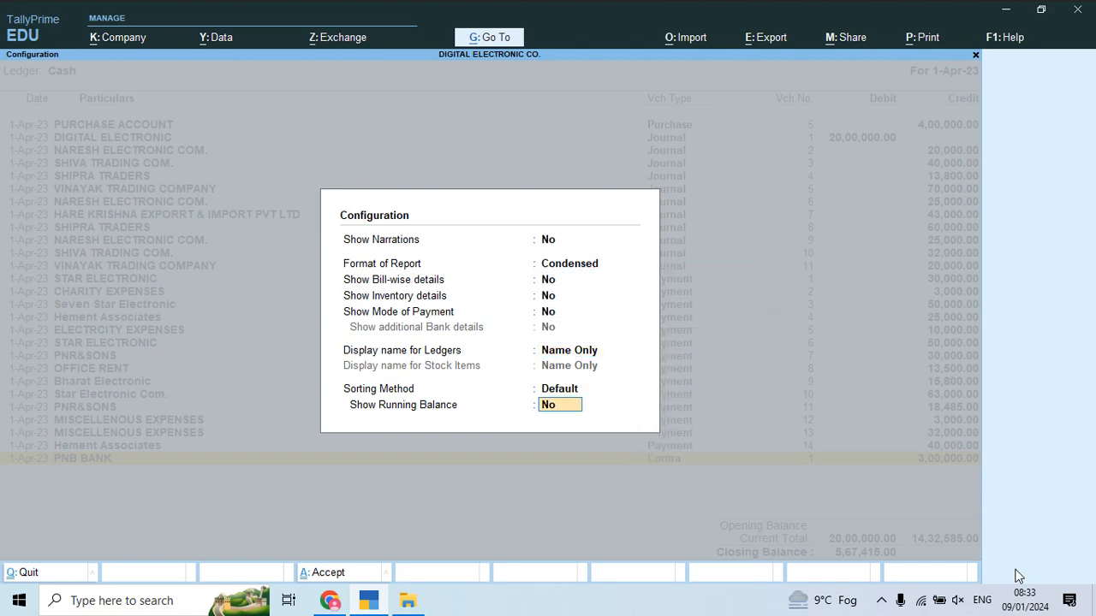
text(y)
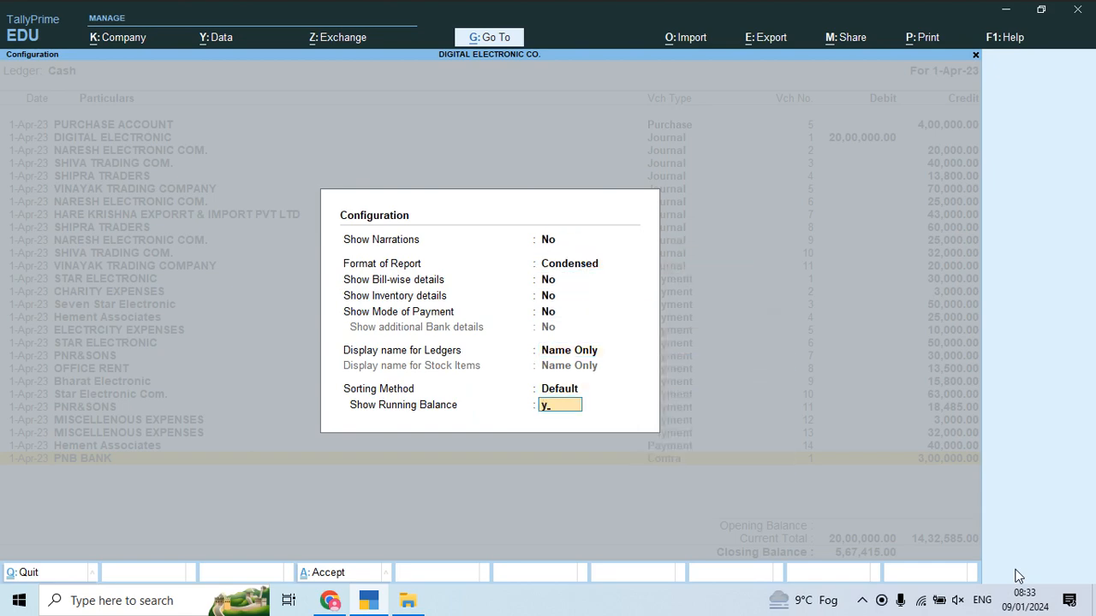
key(Return)
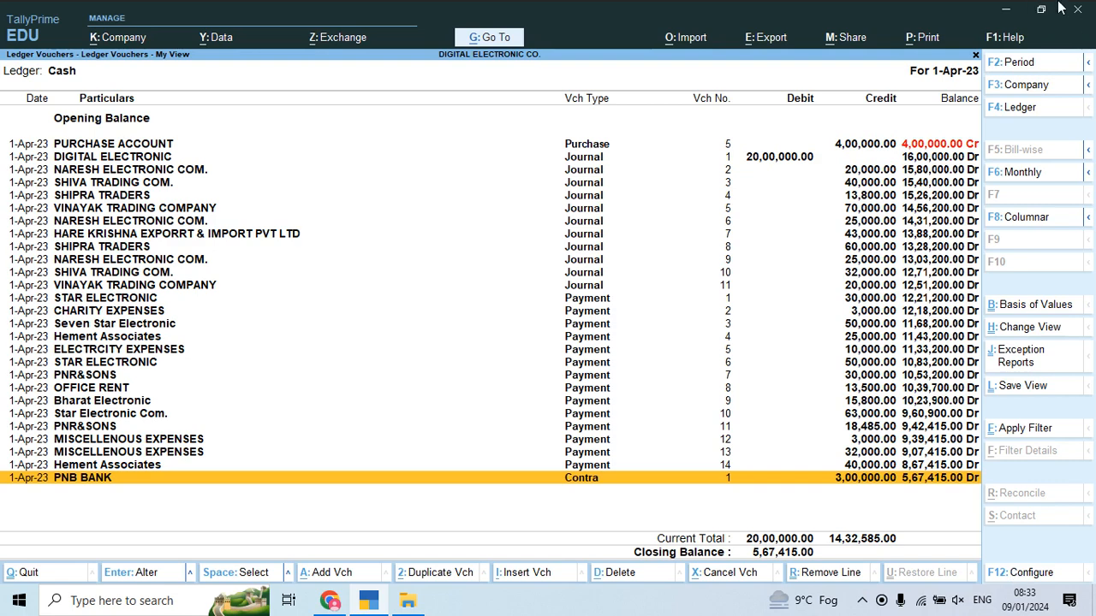
Step: Follow the running balance of the Cash ledger entry by entry down to the last voucher
click(806, 159)
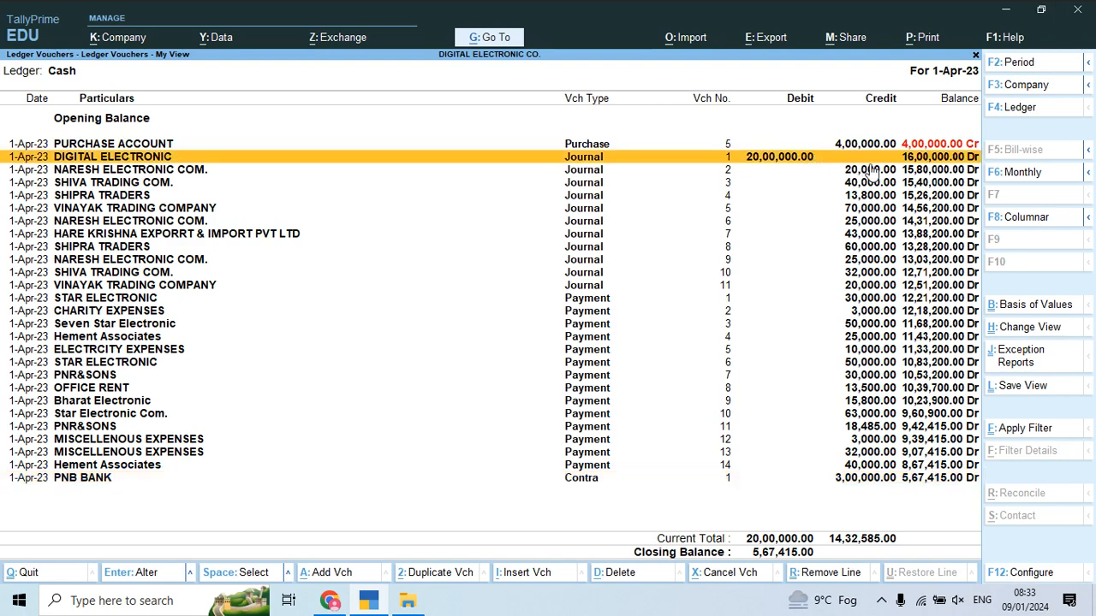
click(929, 171)
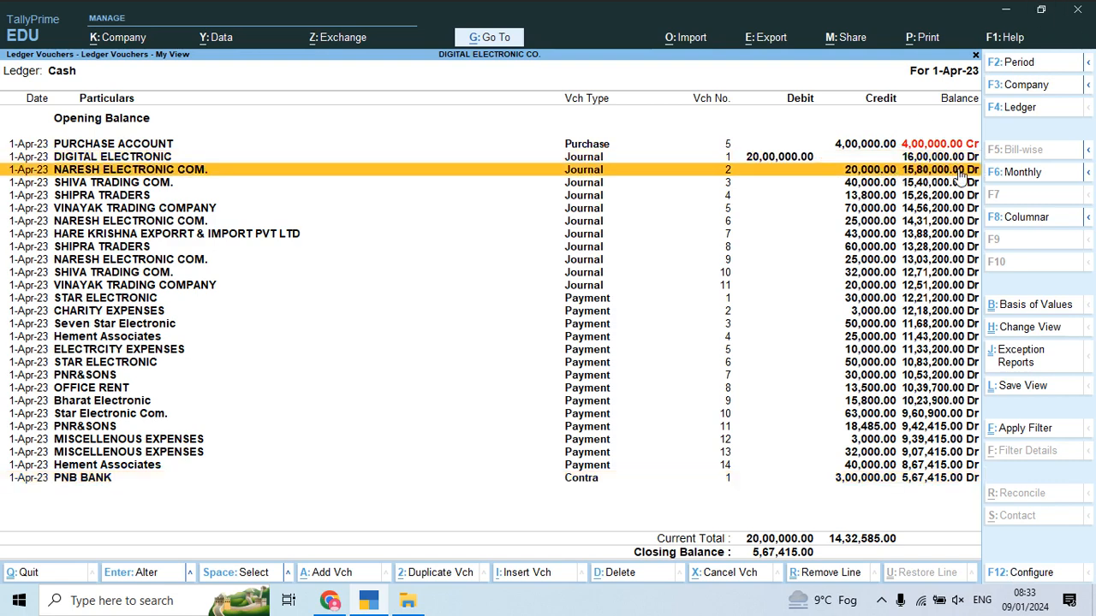
key(Down)
key(Down)
key(Down)
key(Down)
key(Down)
key(Down)
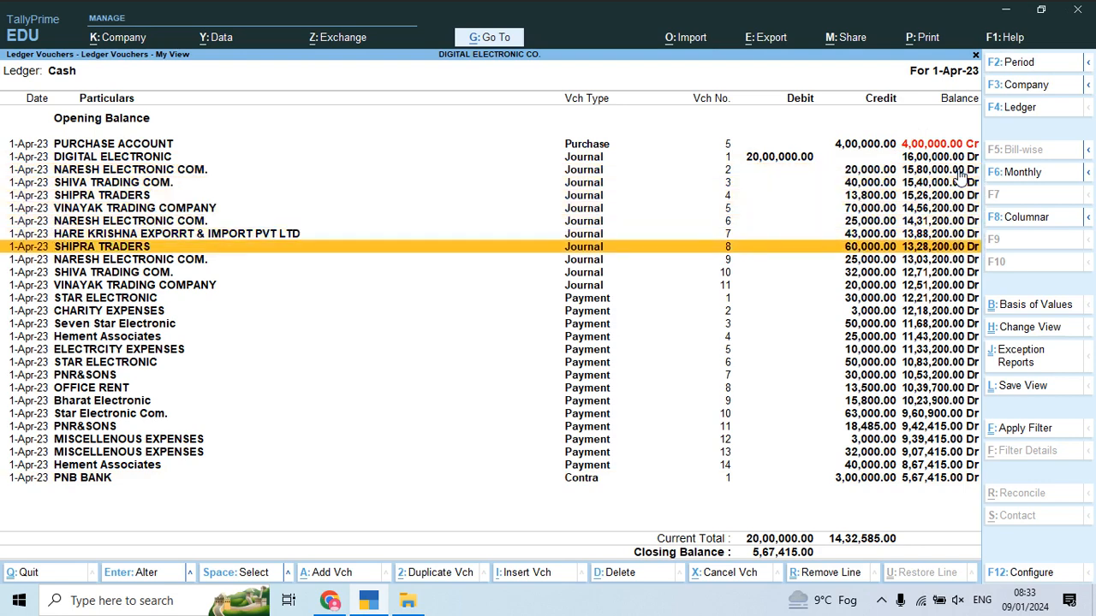
key(Down)
key(Down)
key(Down)
key(Down)
key(Down)
key(Down)
key(Down)
key(Down)
key(Down)
key(Down)
key(Down)
key(Down)
key(Down)
key(Down)
key(Down)
key(Down)
key(Down)
key(Down)
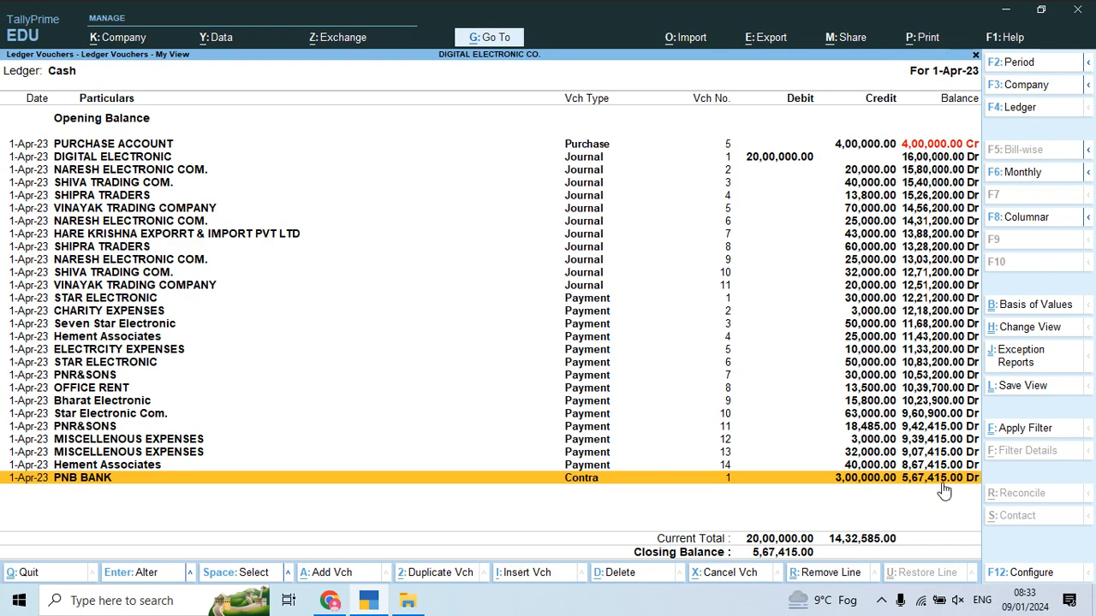
Step: Export the Cash ledger report as a PDF named cash ledger to folder 6 on the local drive
key(alt+e)
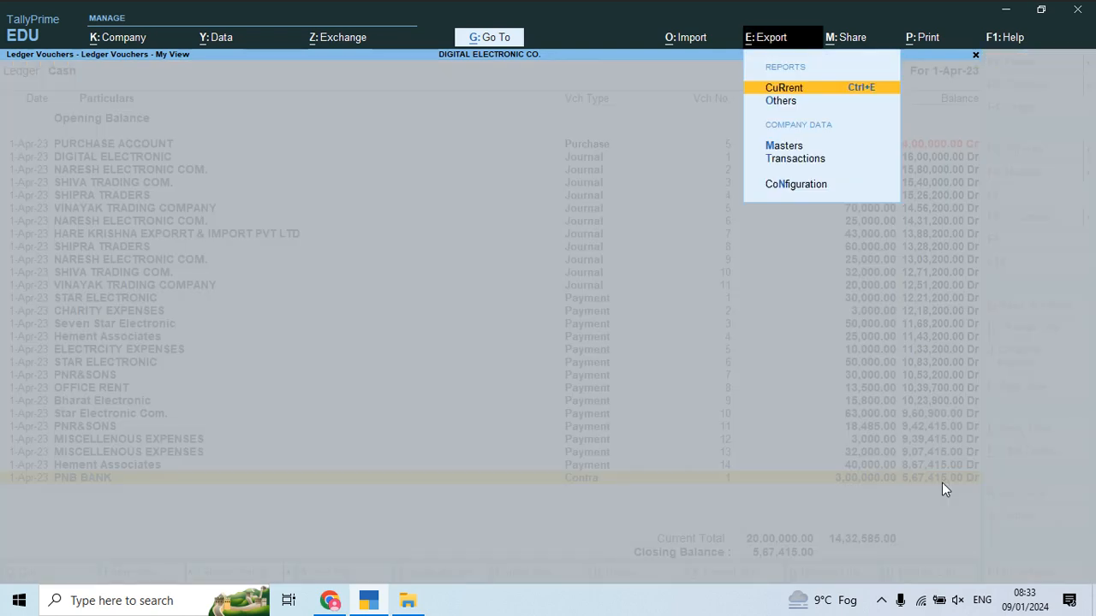
key(Return)
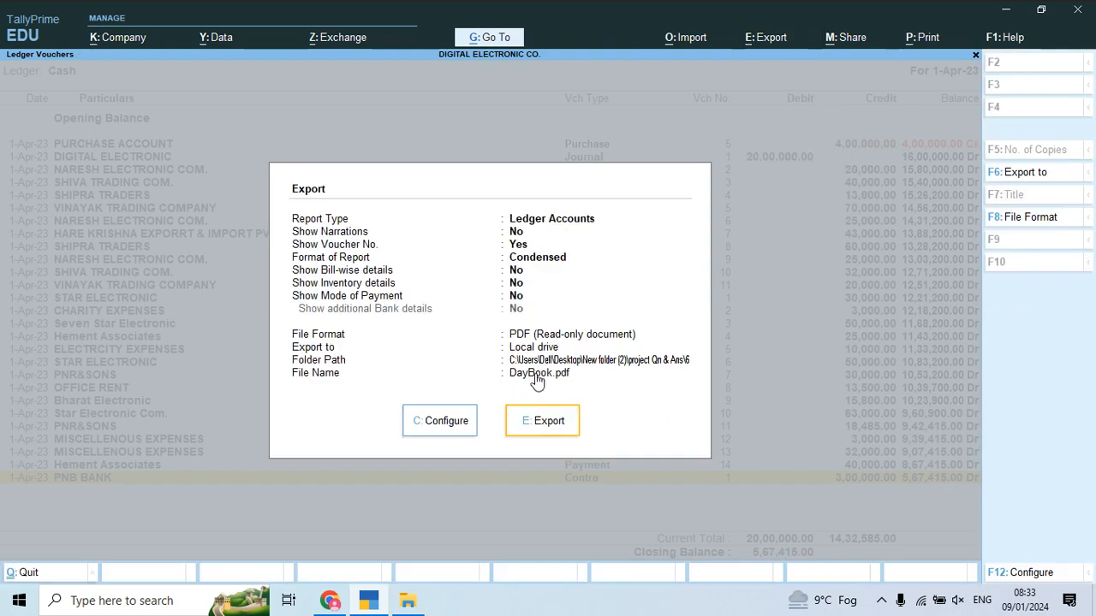
click(1032, 178)
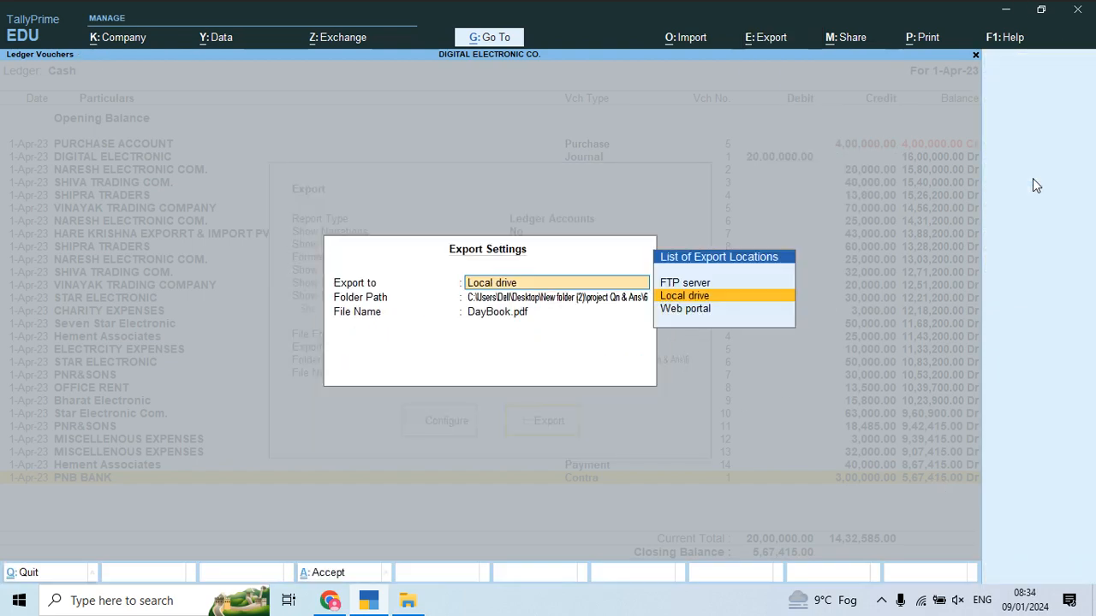
key(Return)
key(Return)
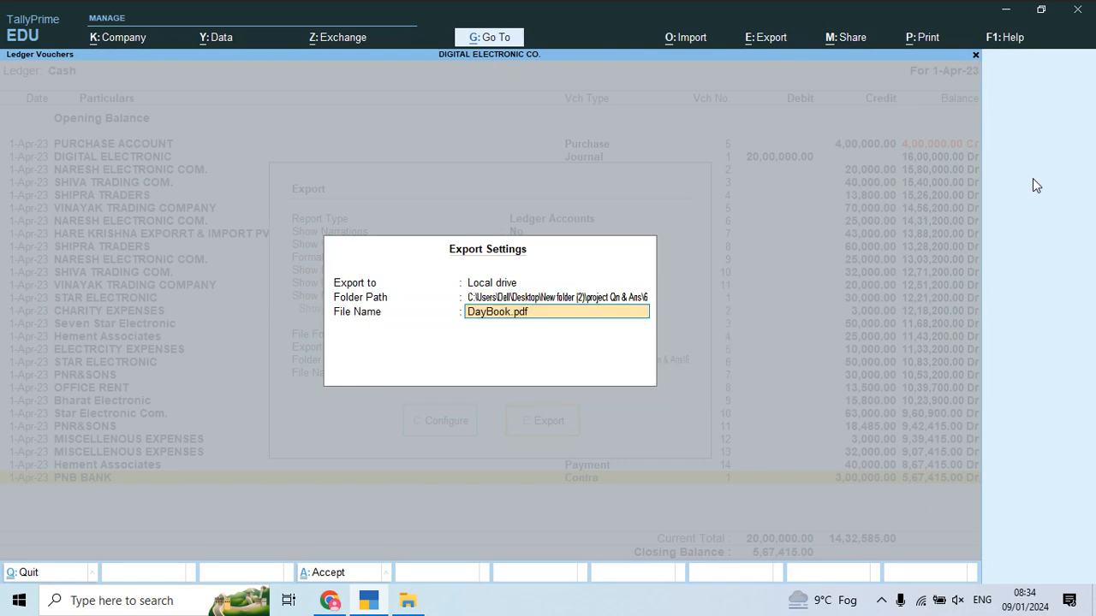
text(cash le)
text(dger)
key(Return)
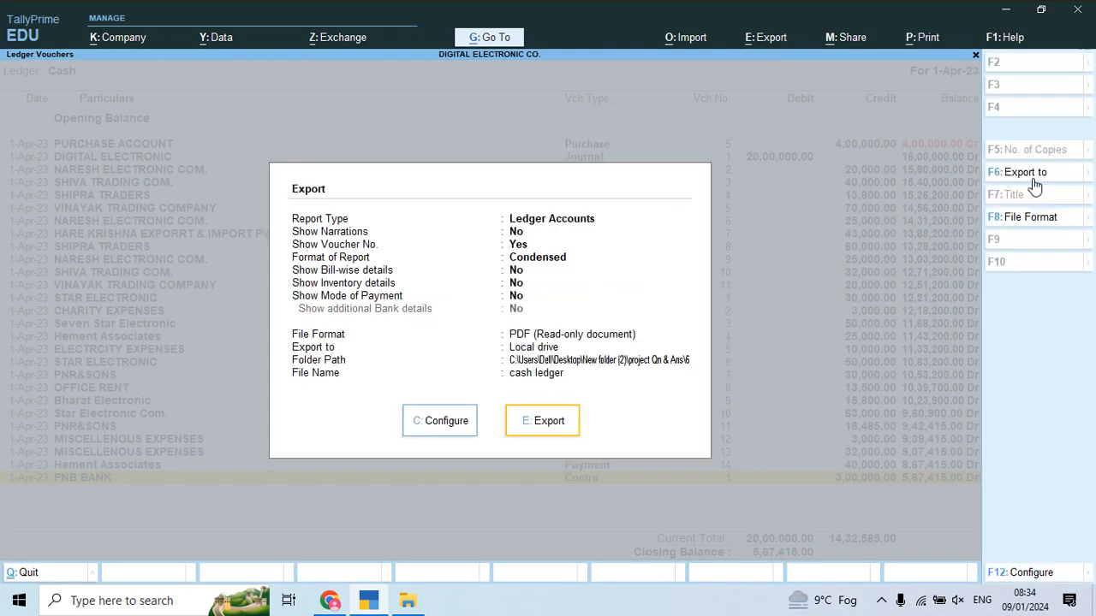
key(Return)
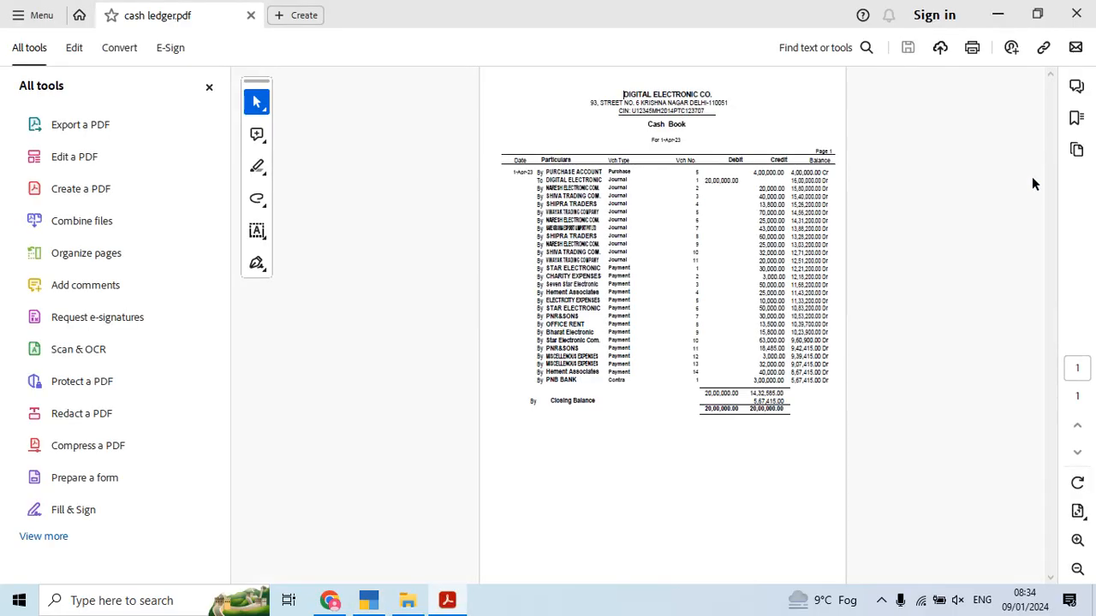
Step: Enlarge the exported cash ledger PDF to 100%, check its entries down to the closing balance, and close it
click(1077, 540)
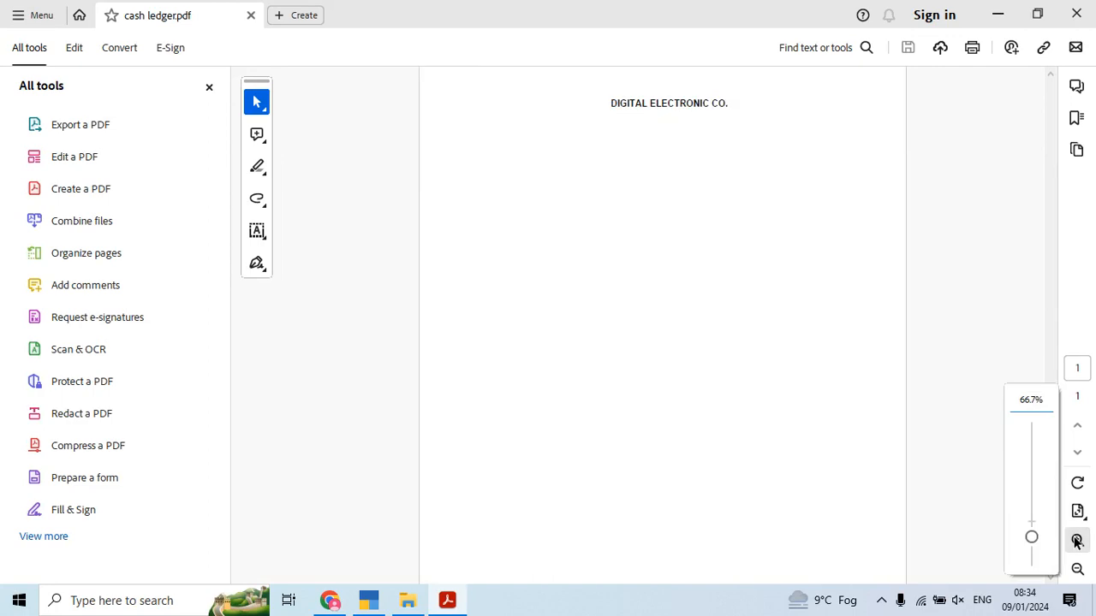
click(1077, 540)
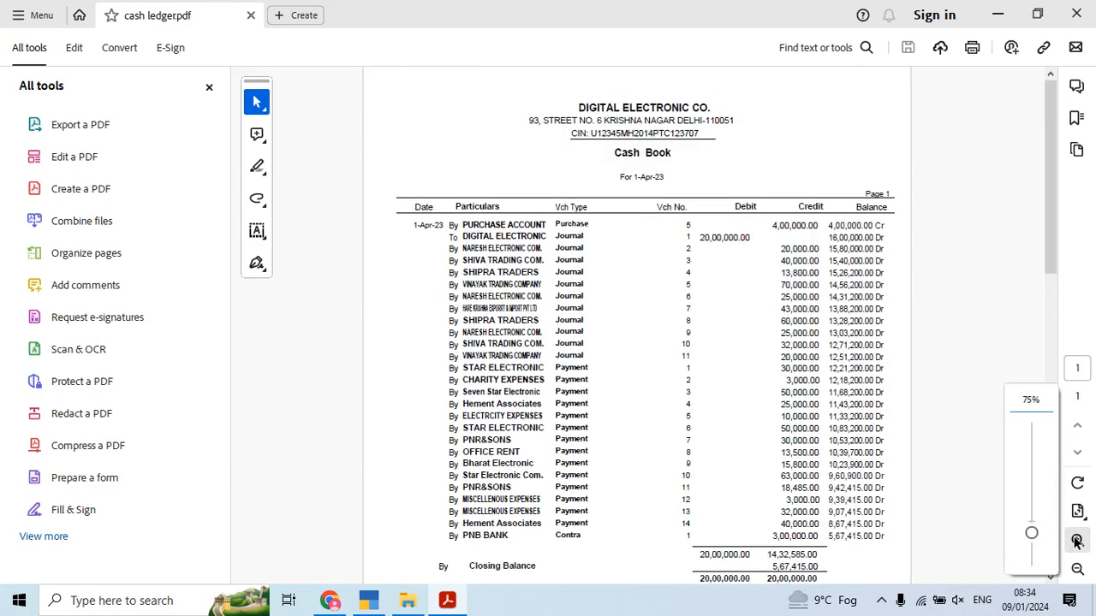
click(1076, 540)
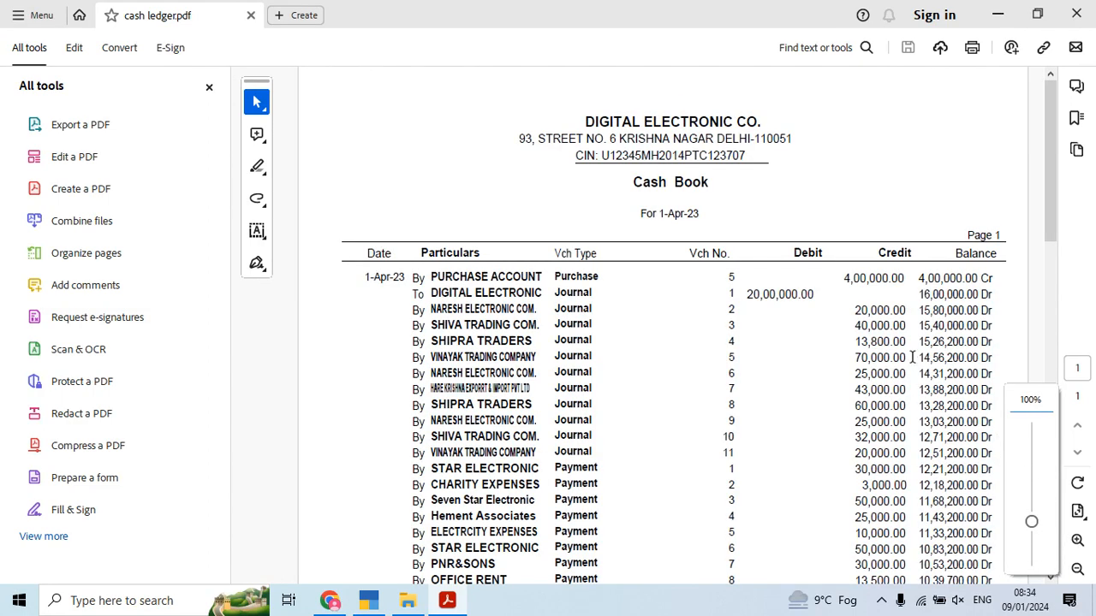
scroll(836, 232, down, 5)
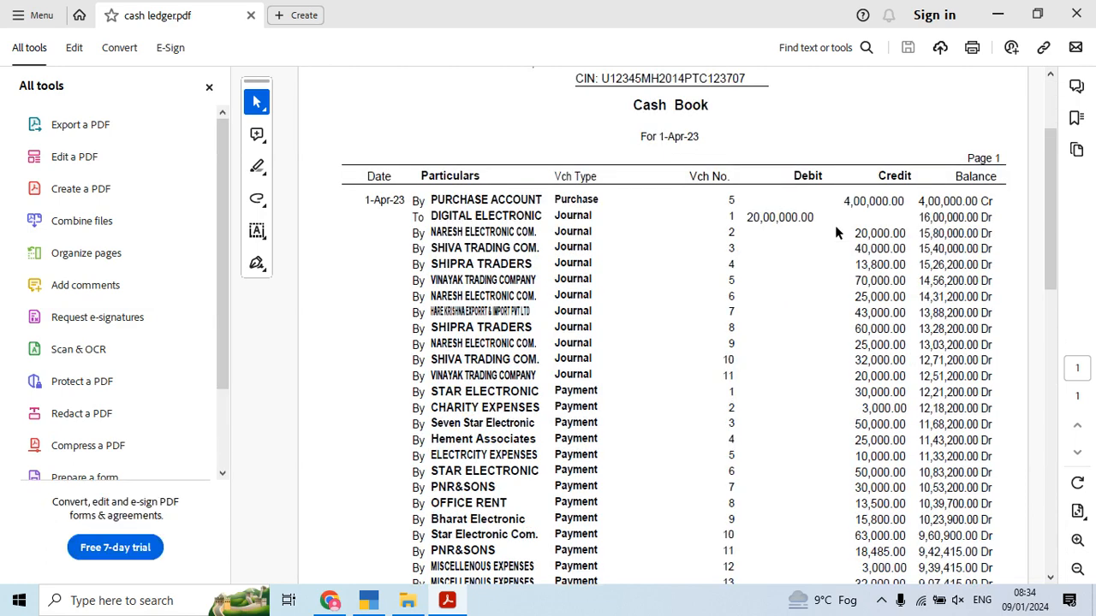
scroll(836, 232, up, 5)
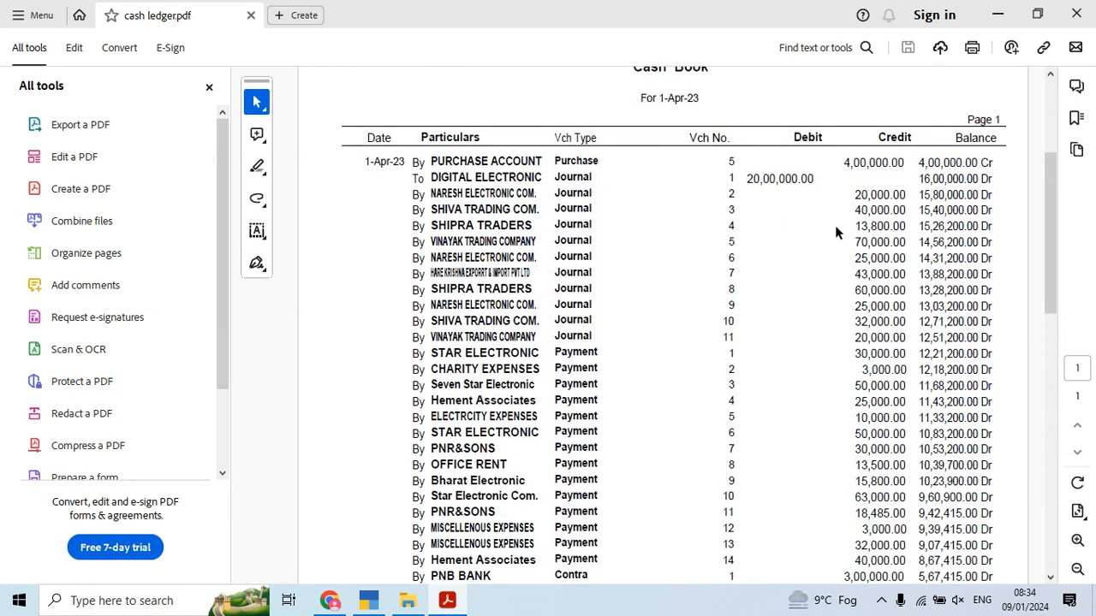
scroll(836, 230, down, 5)
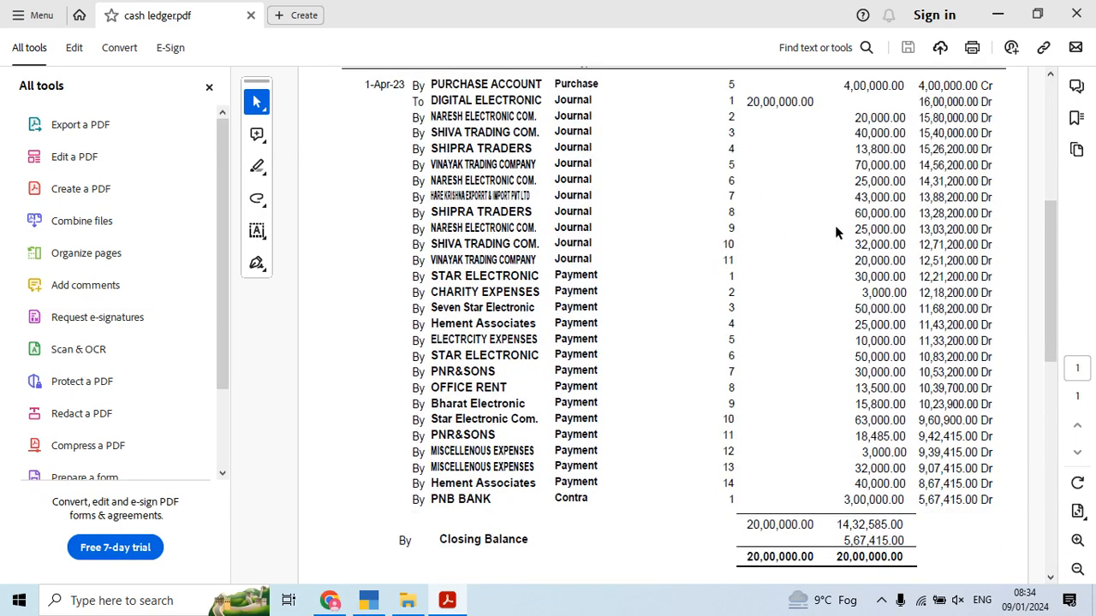
click(1076, 14)
click(651, 286)
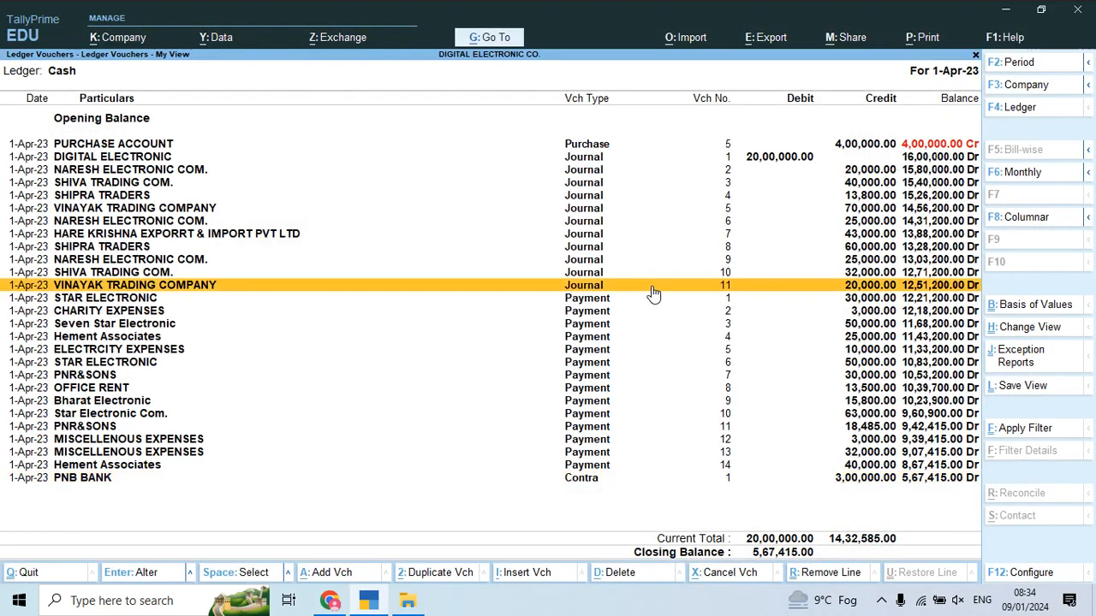
Step: Switch to Project 6.pdf in Chrome to read the total bank balance question, and return to TallyPrime
key(alt+Tab)
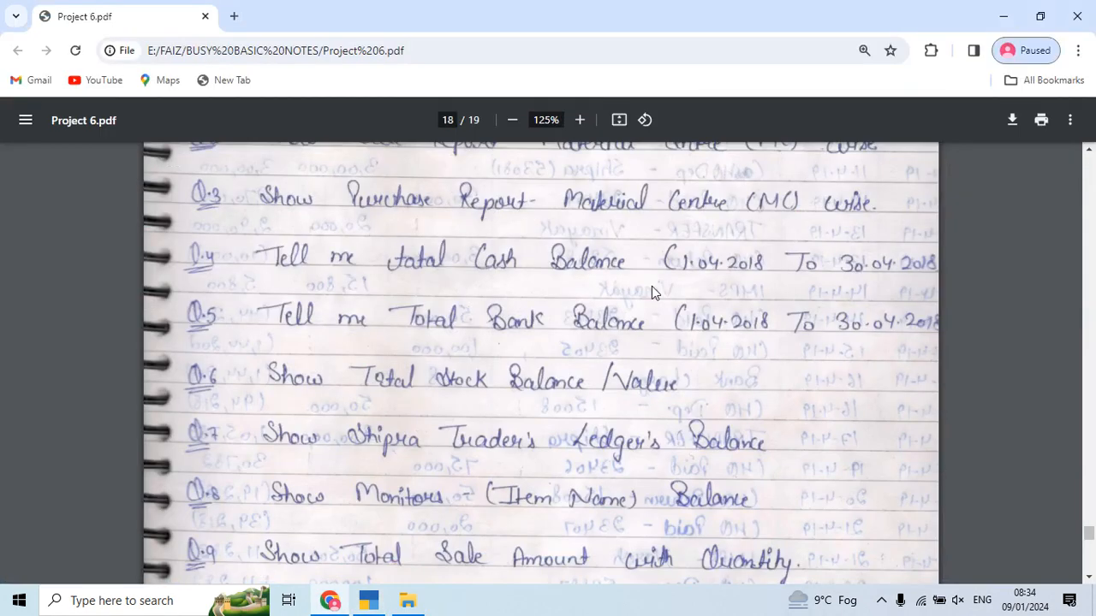
scroll(651, 288, down, 2)
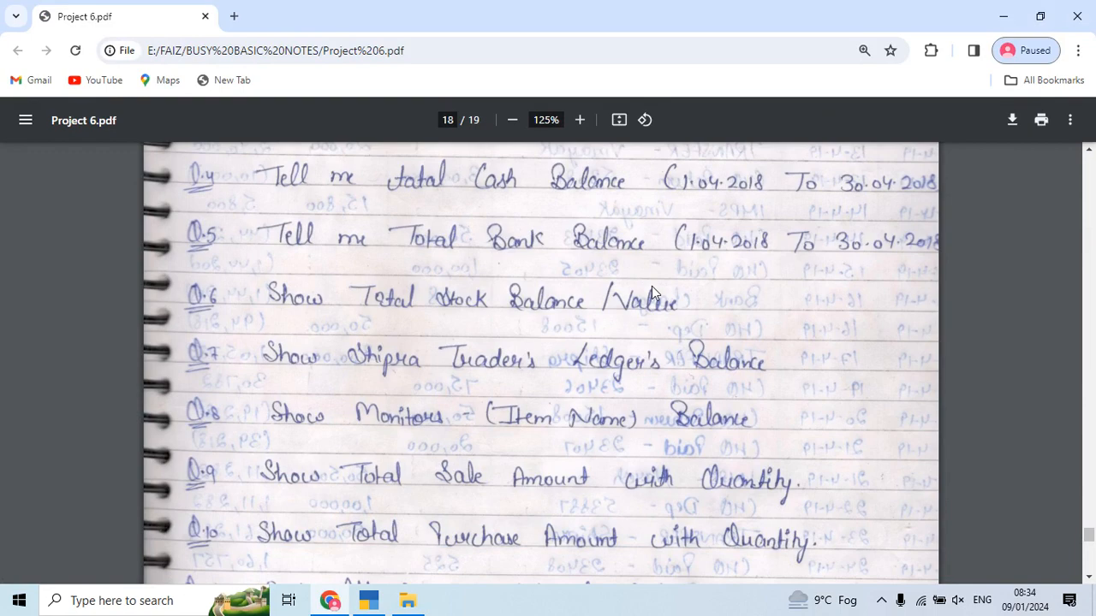
key(alt+Tab)
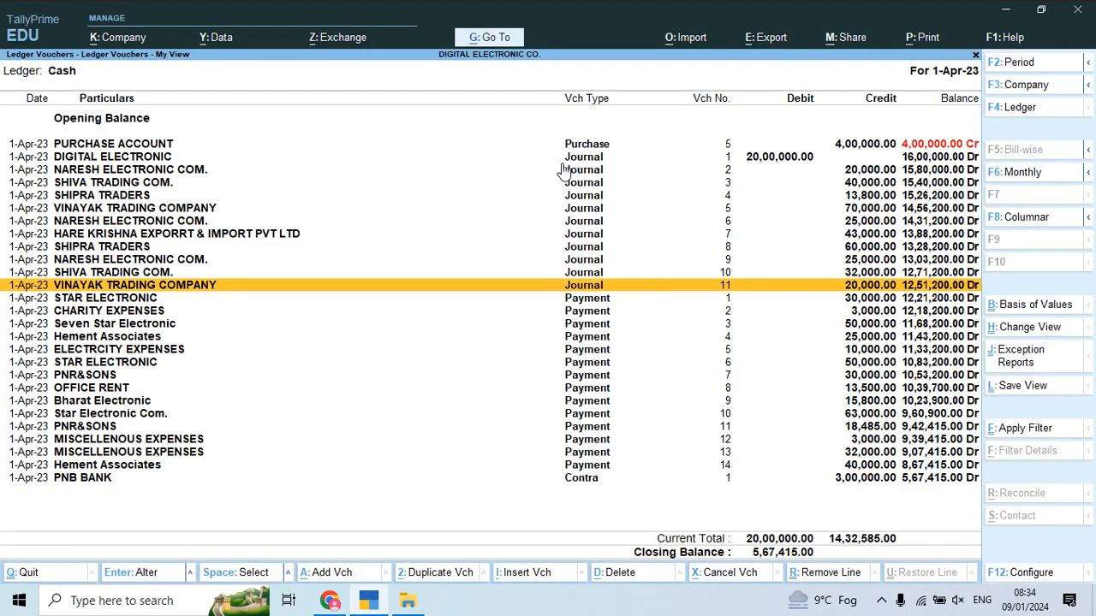
Step: Open the Ledger Vouchers report from the list of common reports
click(490, 38)
key(Down)
key(Down)
key(Down)
key(Down)
key(Down)
key(Down)
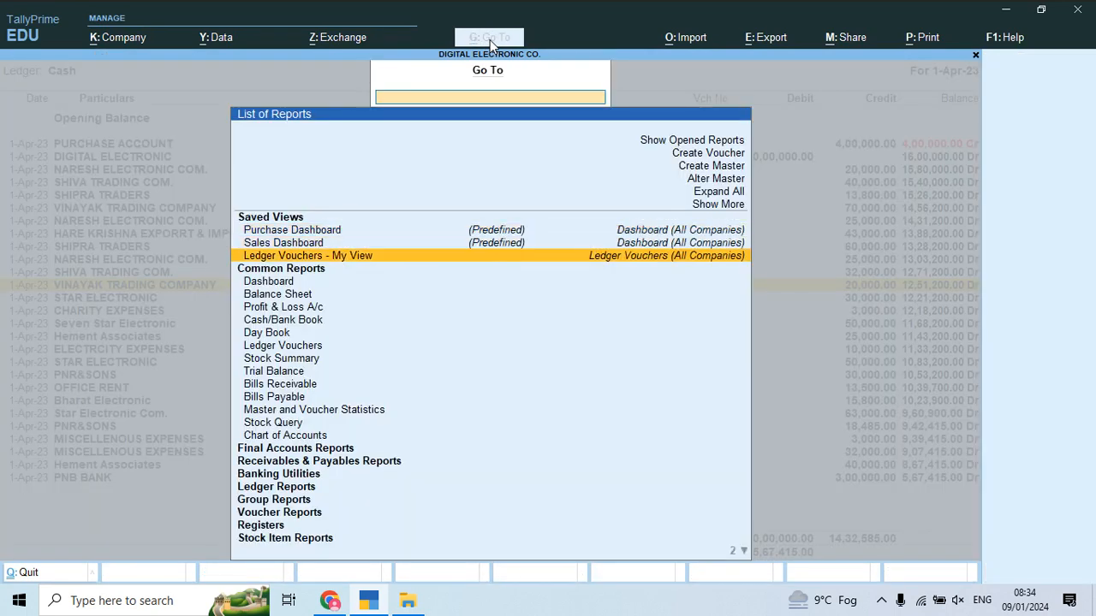
key(Down)
key(Down)
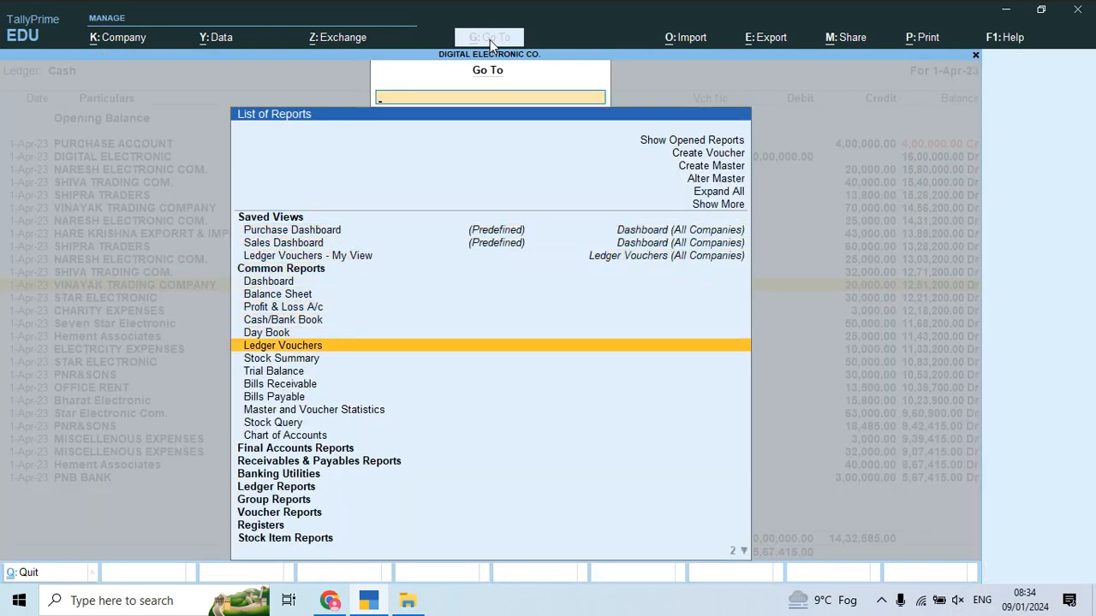
key(Return)
Step: Find the PNB BANK ledger in the list of ledgers and display its vouchers
key(Down)
key(Down)
key(Down)
key(Down)
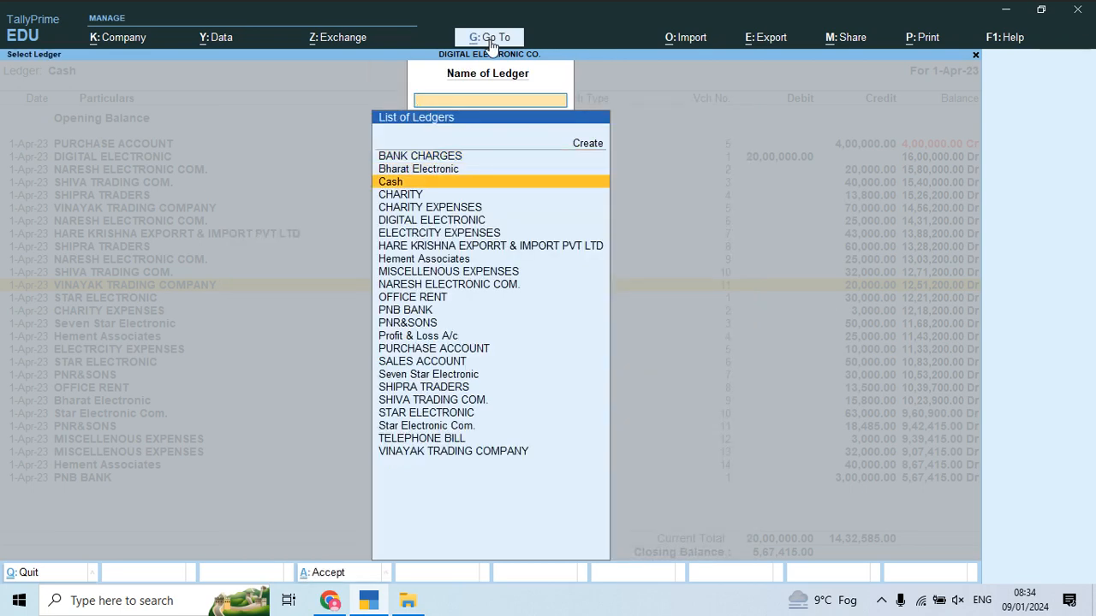
key(Down)
key(Down)
key(Down)
key(Down)
key(Down)
key(Down)
key(Down)
key(Down)
key(Down)
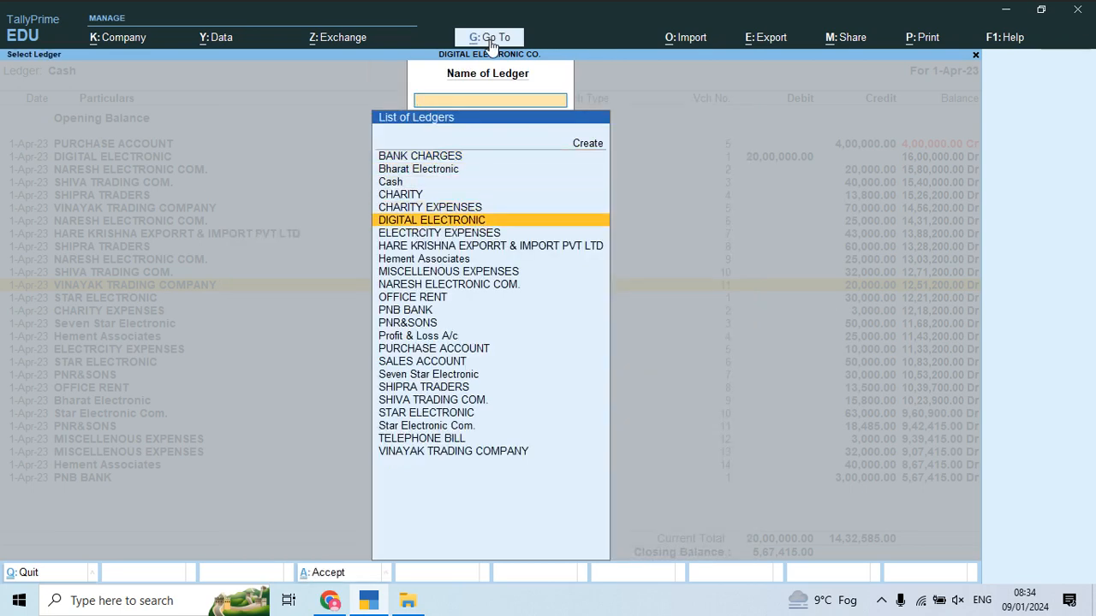
text(Pnb)
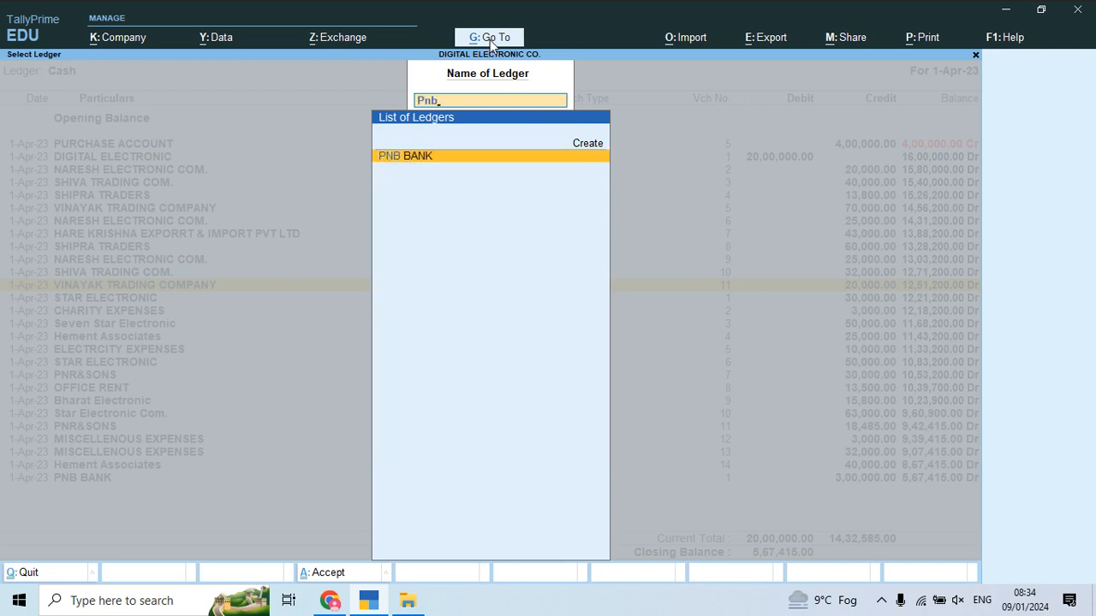
key(Return)
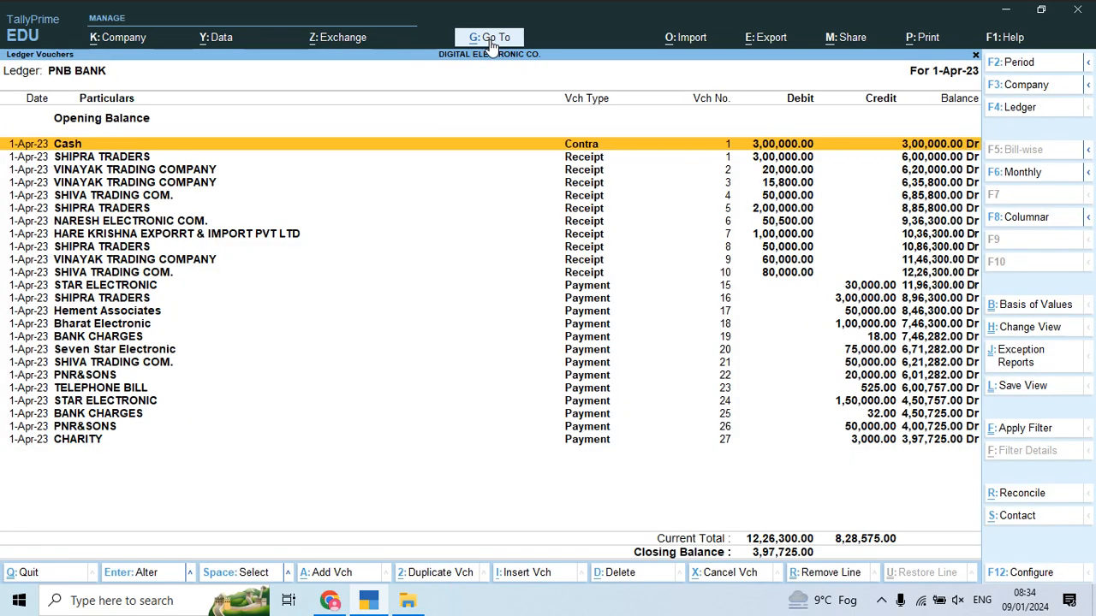
Step: Go through the PNB BANK ledger entries down to the CHARITY payment voucher and check the closing balance
key(Down)
key(Down)
key(Down)
key(Down)
key(Down)
key(Down)
key(Down)
key(Down)
key(Down)
key(Down)
key(Down)
key(Down)
key(Down)
key(Down)
key(Down)
key(Down)
key(Down)
key(Down)
key(Down)
key(Down)
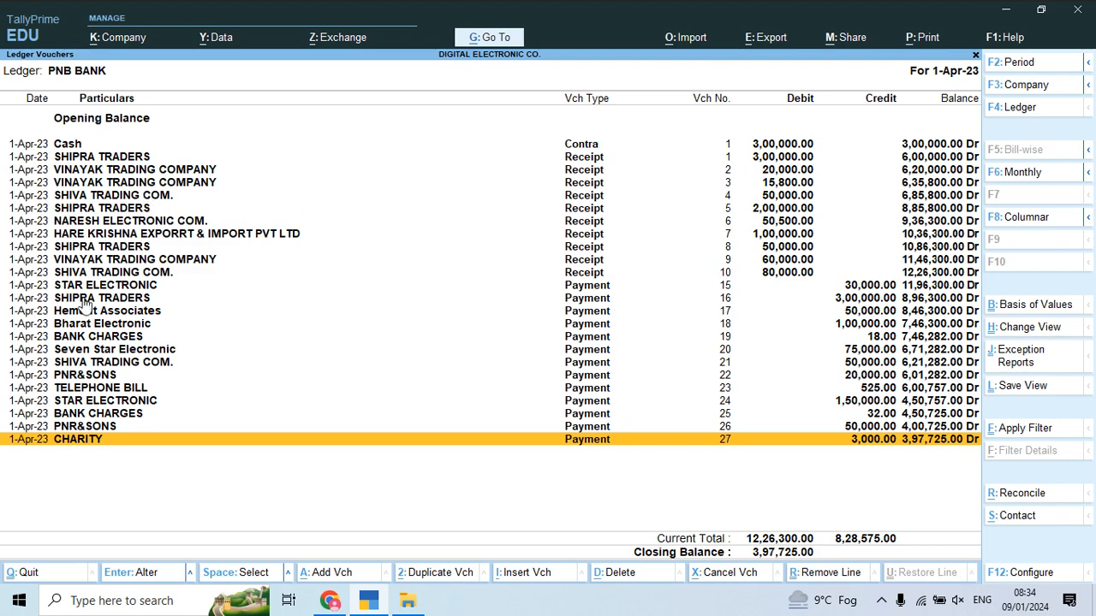
Step: Configure the PNB BANK report to show the mode of payment and additional bank details, and turn off the running balance
click(1019, 580)
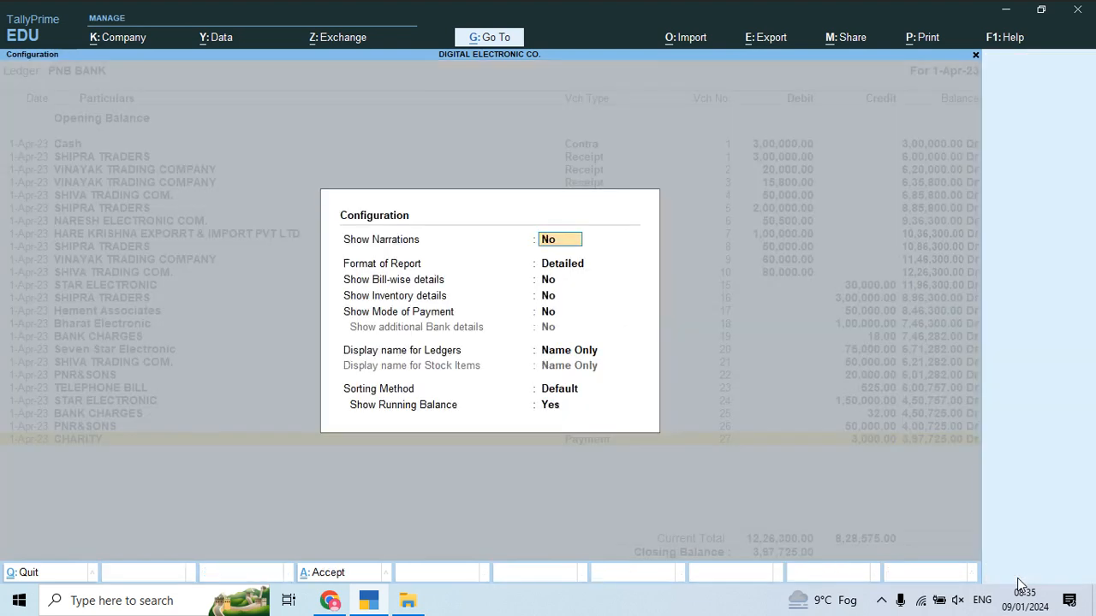
key(Return)
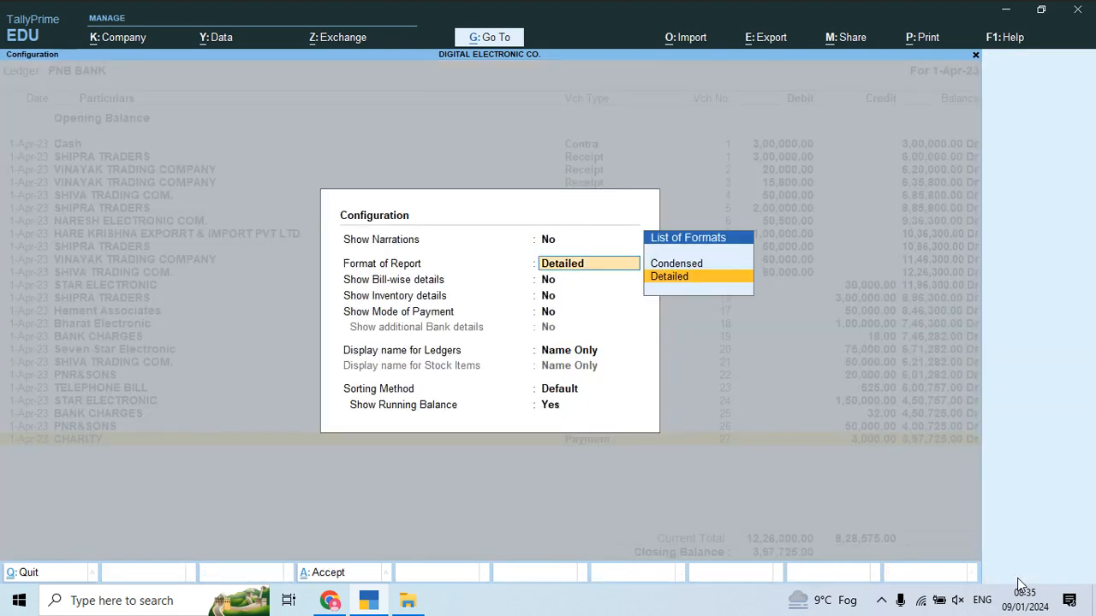
key(Return)
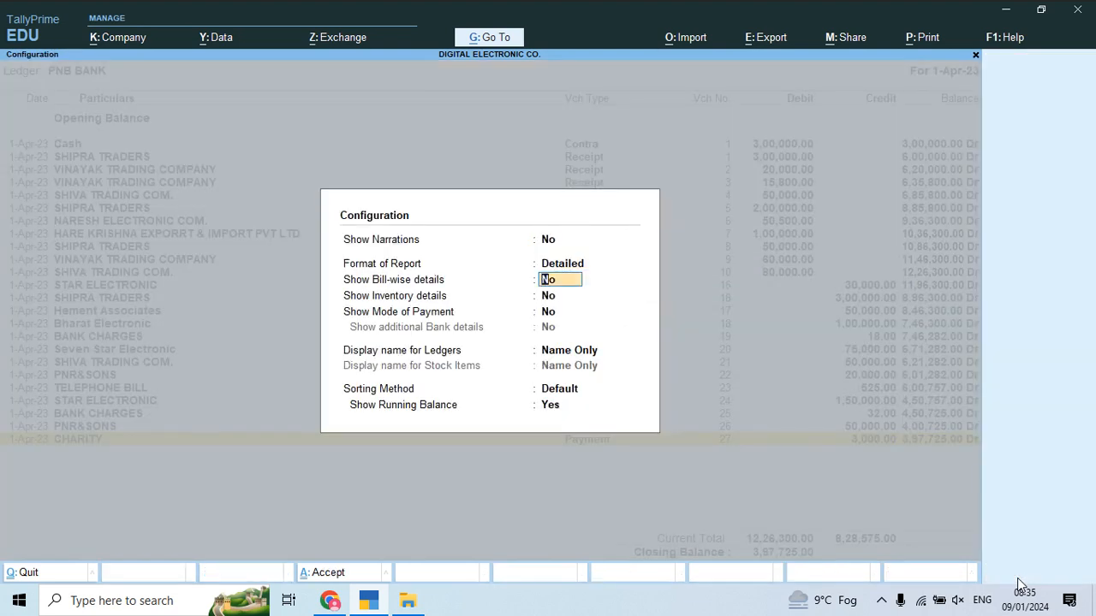
key(Return)
key(Return)
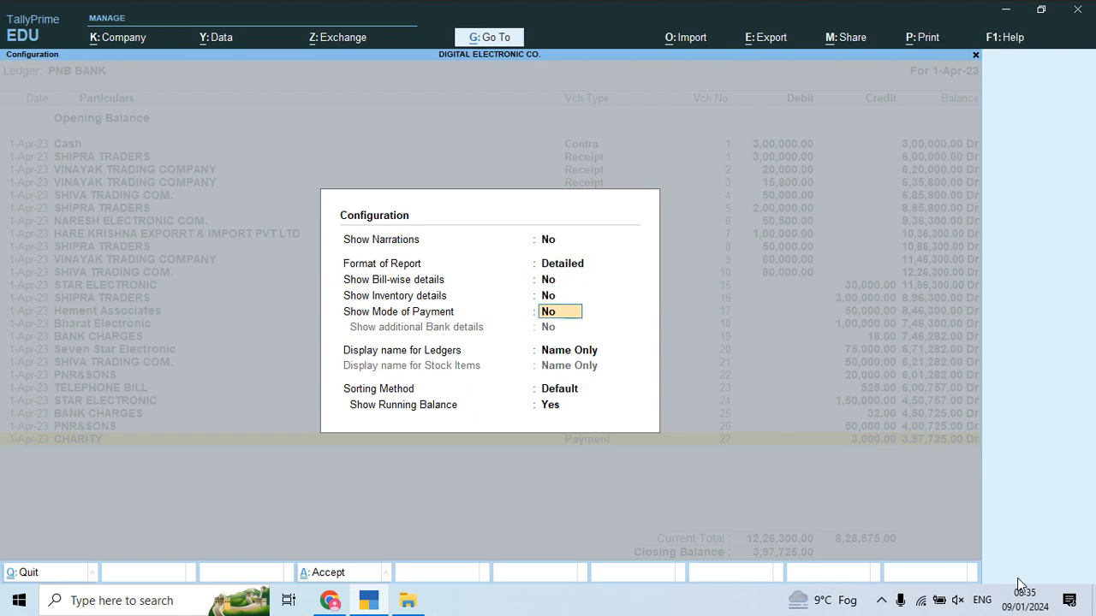
text(y)
key(Return)
text(y)
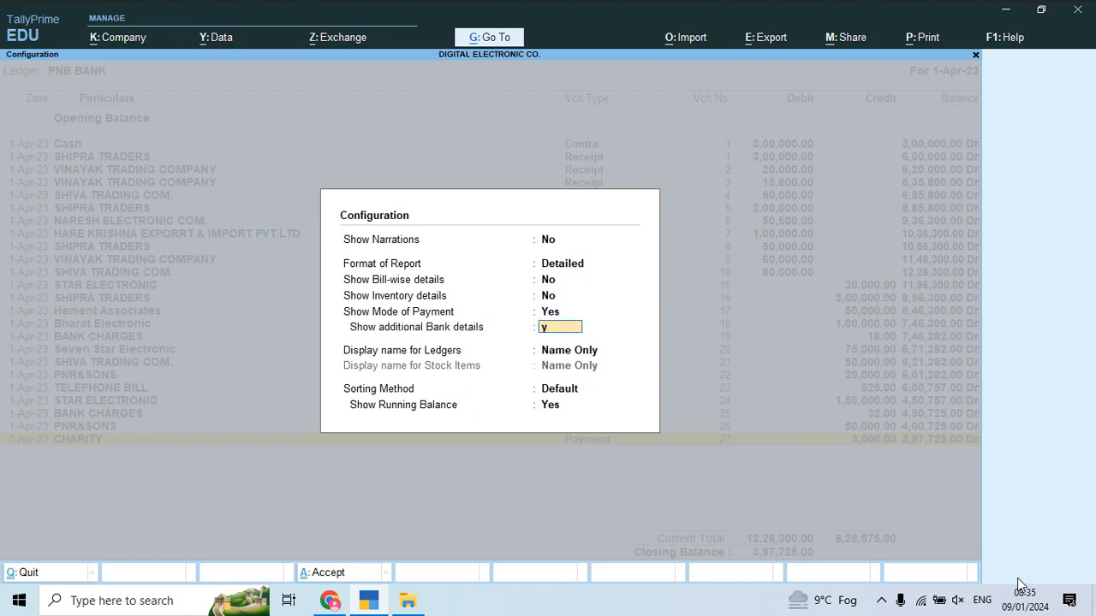
key(Return)
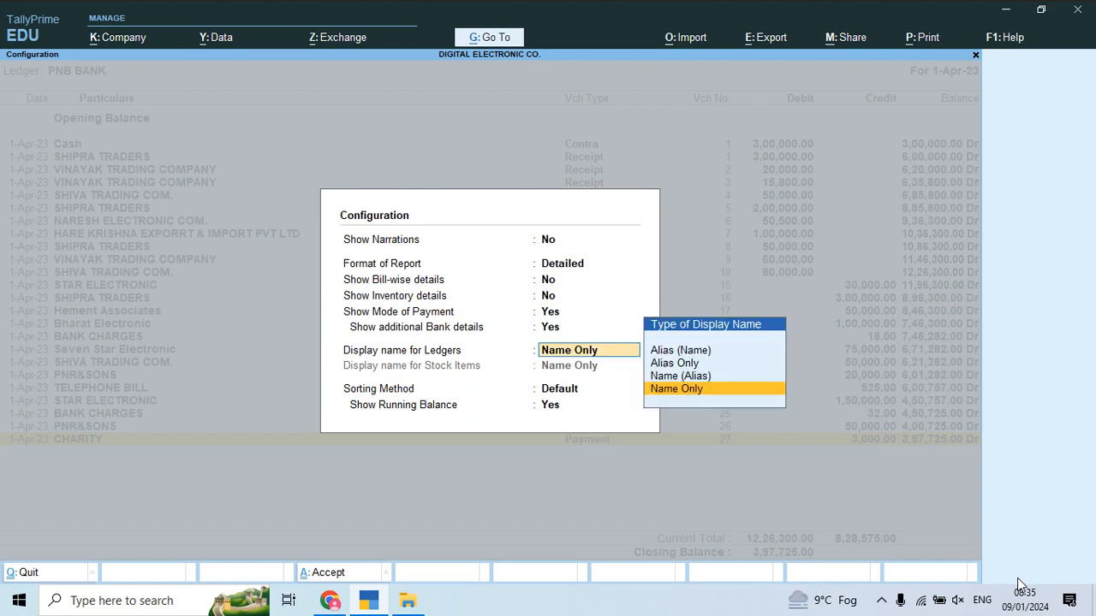
key(Return)
key(Return)
text(n)
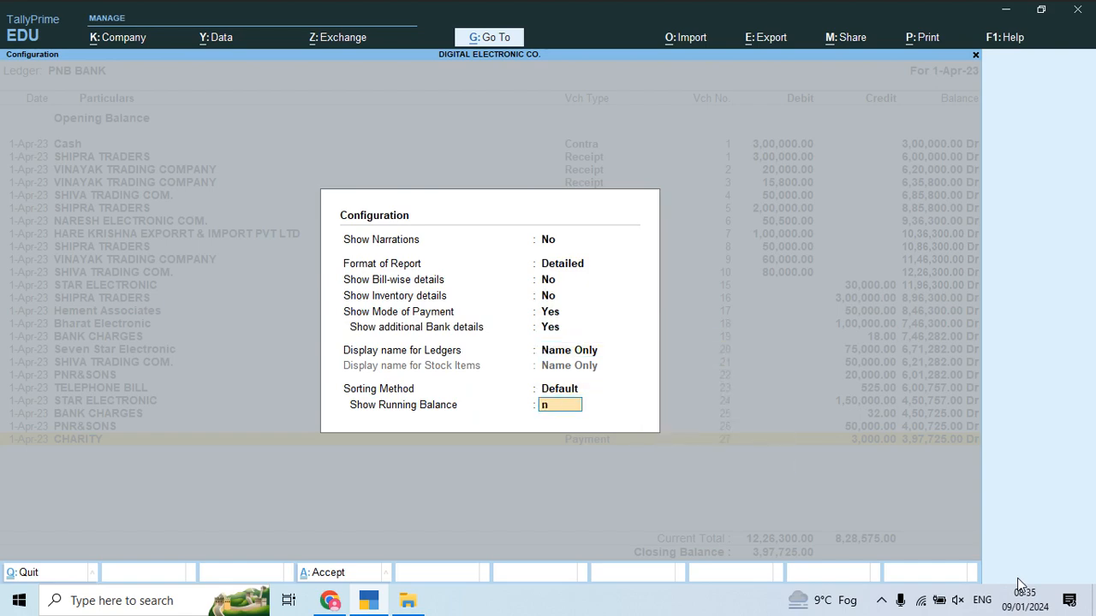
key(Return)
Step: Review the cheque details of the PNB BANK payment entries from the end of the list back to the first voucher
key(Up)
key(Up)
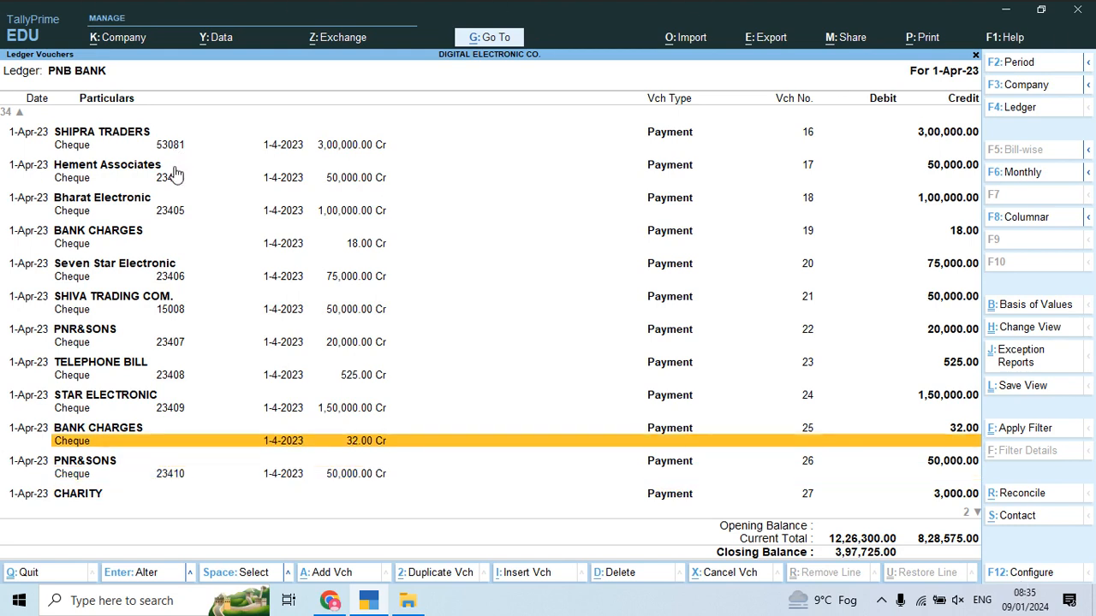
key(Up)
key(Up)
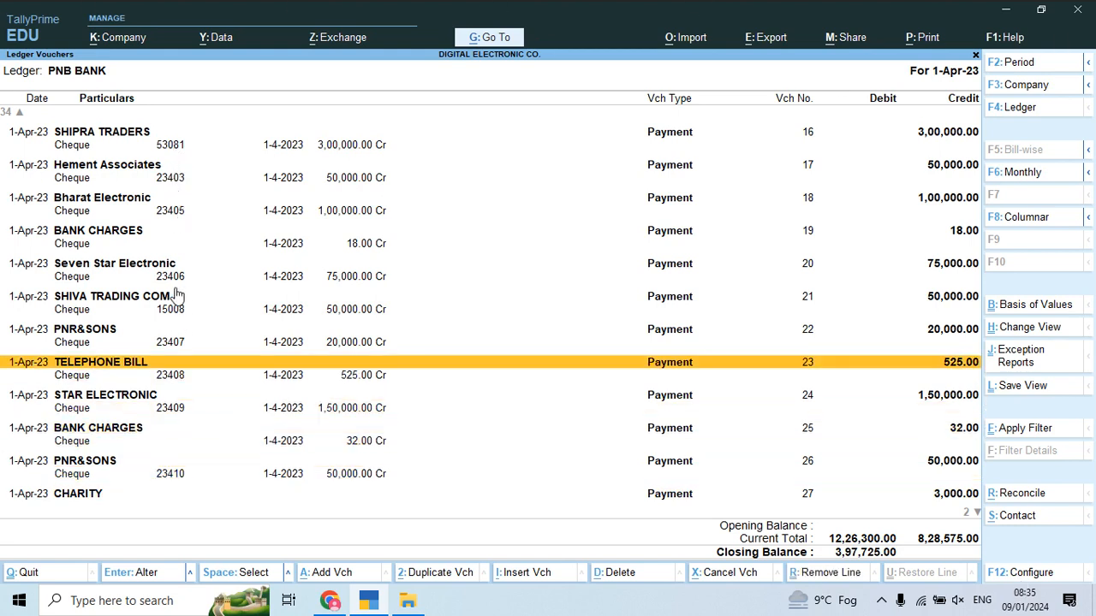
key(Up)
key(Up)
key(Up)
key(Up)
key(Up)
key(Up)
key(Up)
key(Up)
key(Up)
key(Up)
key(Up)
key(Up)
key(Up)
key(Up)
key(Up)
key(Up)
key(Up)
key(Up)
key(Up)
key(Up)
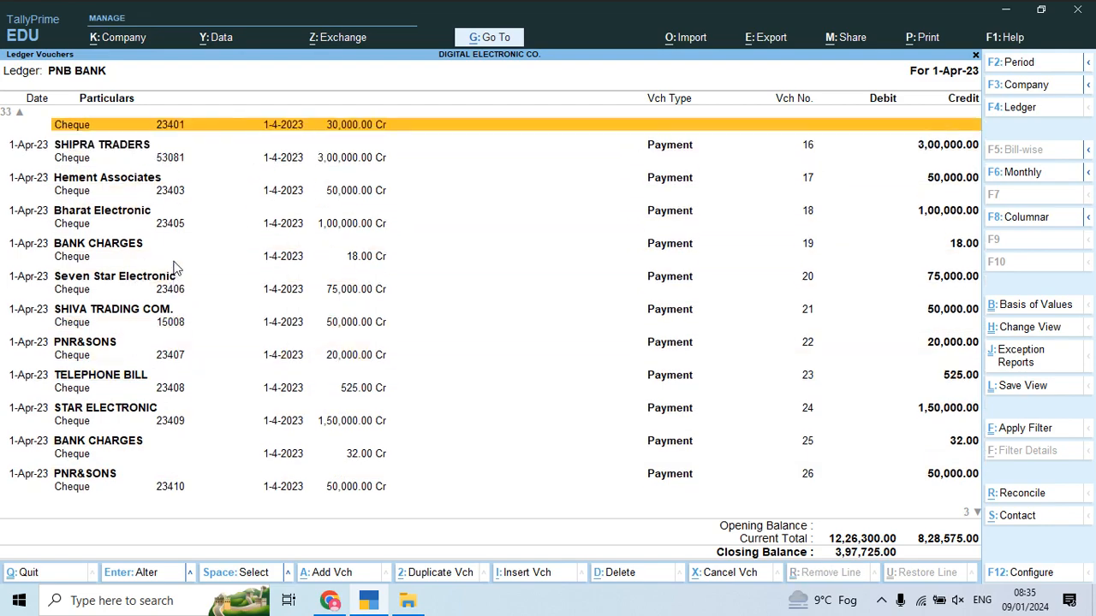
Step: Review the transfer and cheque details of the PNB BANK entries down to the CHARITY payment voucher
key(Down)
key(Down)
key(Down)
key(Down)
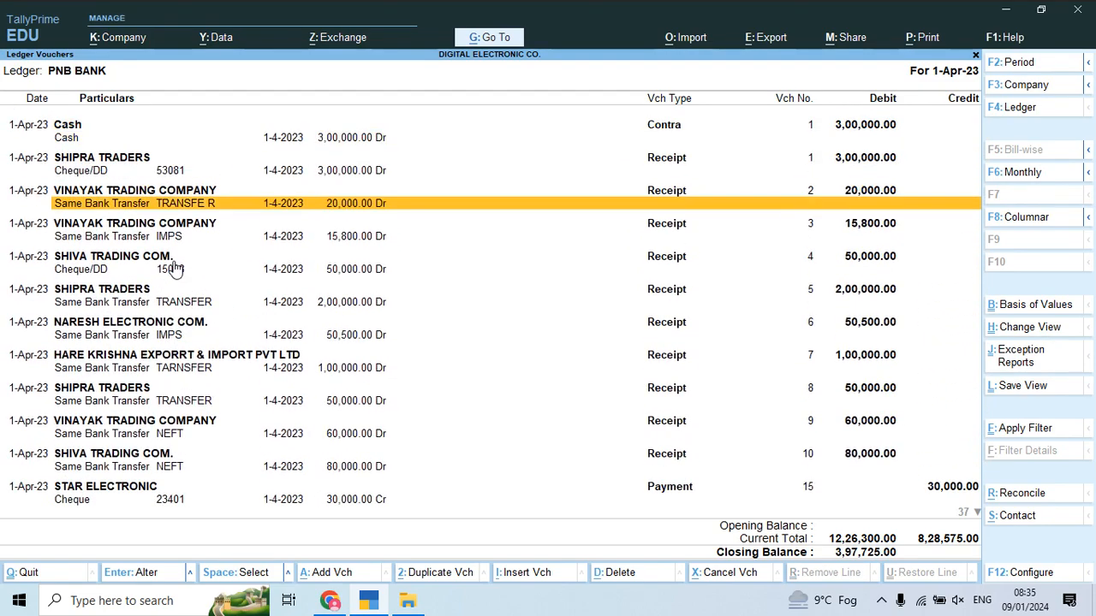
key(Down)
key(Down)
key(Down)
key(Down)
key(Down)
key(Down)
key(Down)
key(Down)
key(Down)
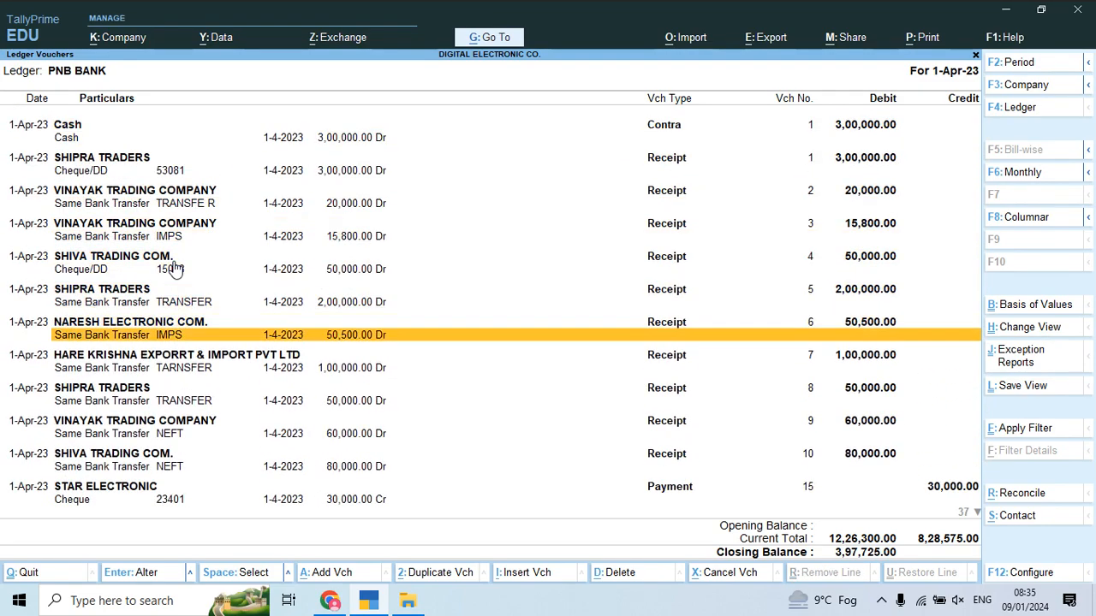
key(Down)
key(Down)
key(Down)
key(Down)
key(Down)
key(Down)
key(Down)
key(Down)
key(Down)
key(Down)
key(Down)
key(Down)
key(Down)
key(Down)
key(Down)
key(Down)
key(Down)
key(Down)
key(Down)
key(Down)
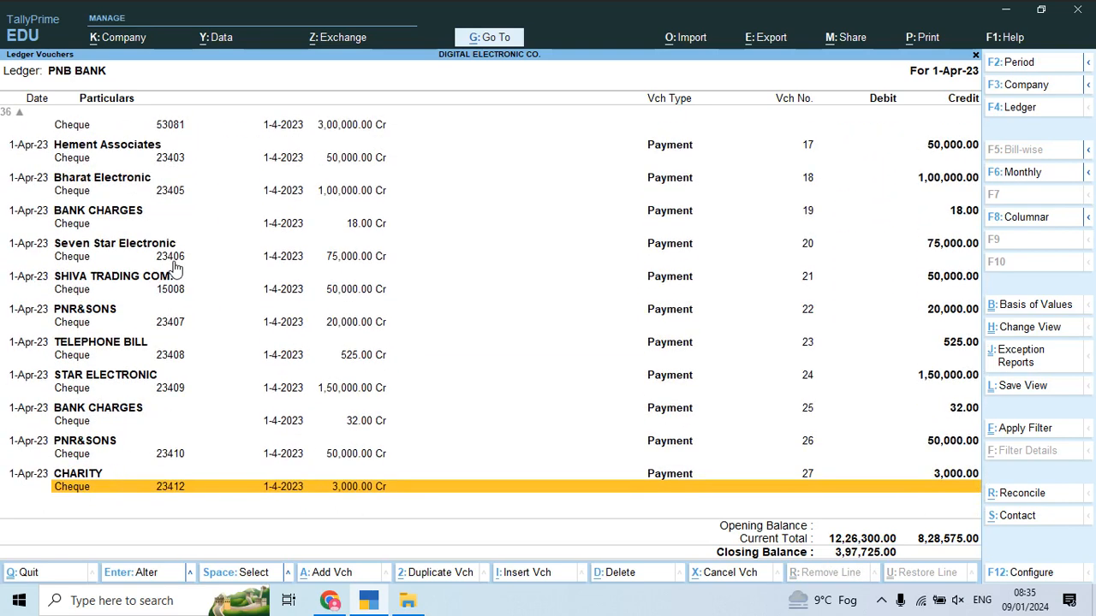
Step: Go back through the PNB BANK entries from the CHARITY payment to the opening Cash contra voucher
key(Up)
key(Up)
key(Up)
key(Up)
key(Up)
key(Up)
key(Up)
key(Up)
key(Up)
key(Up)
key(Up)
key(Up)
key(Up)
key(Up)
key(Up)
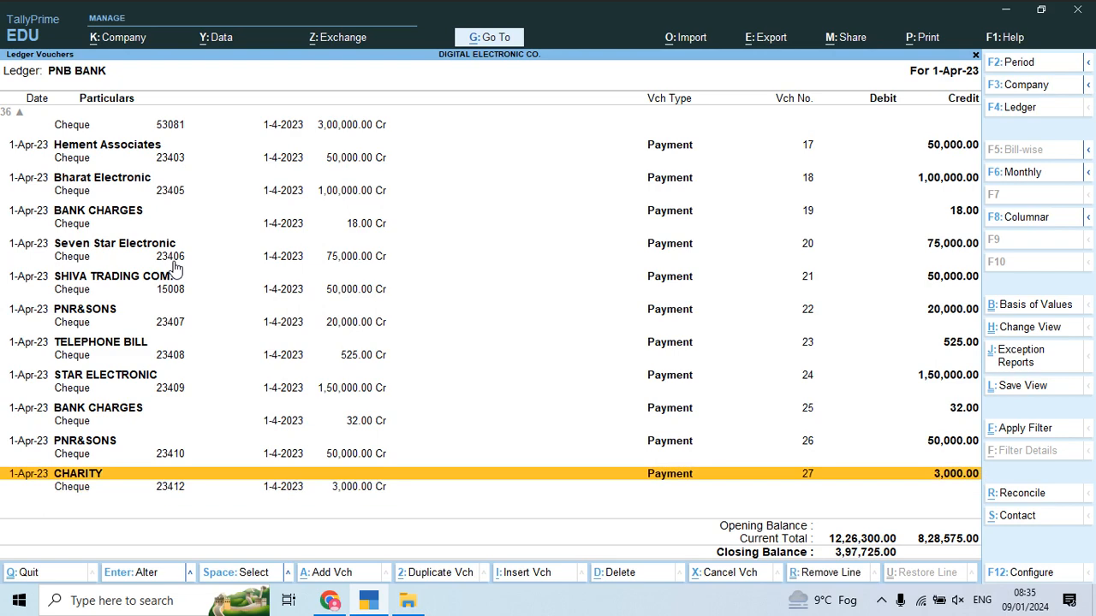
key(Up)
key(Up)
key(Up)
key(Up)
key(Up)
key(Up)
key(Up)
key(Up)
key(Up)
key(Up)
key(Up)
key(Up)
key(Up)
key(Up)
key(Up)
key(Up)
key(Up)
key(Up)
key(Up)
key(Up)
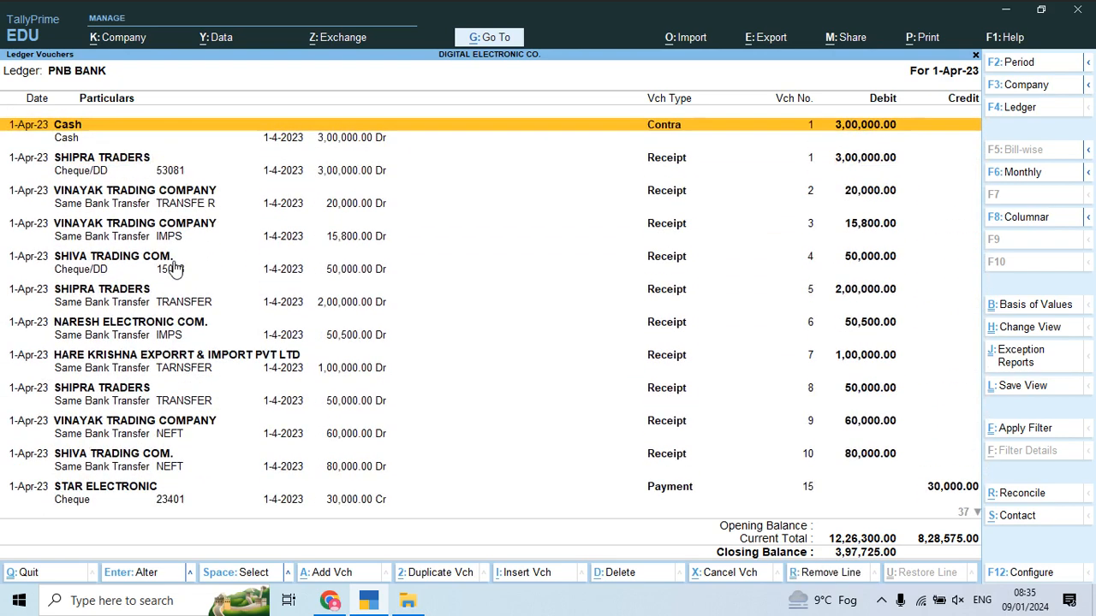
Step: Export the PNB BANK ledger report as a PDF with the file name bank ledger to folder 6
key(alt+e)
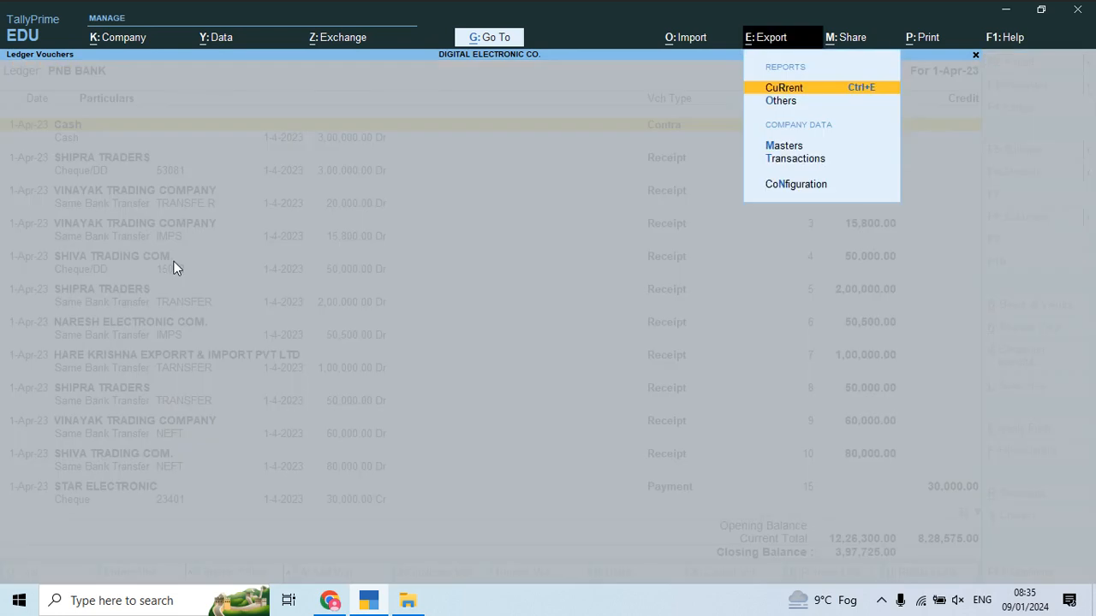
key(Return)
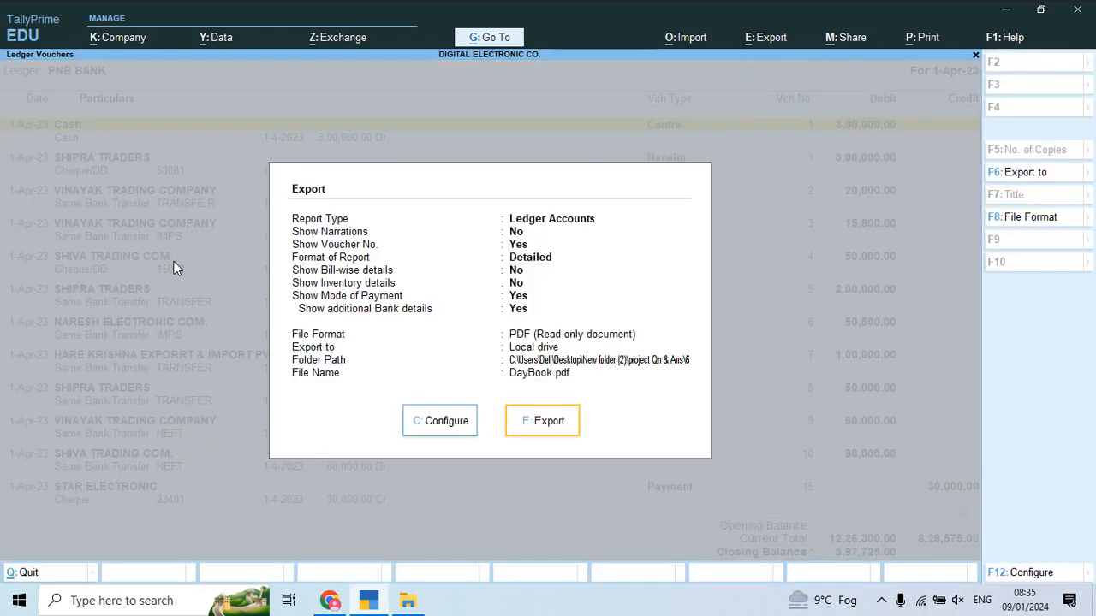
click(1037, 173)
key(Return)
key(Return)
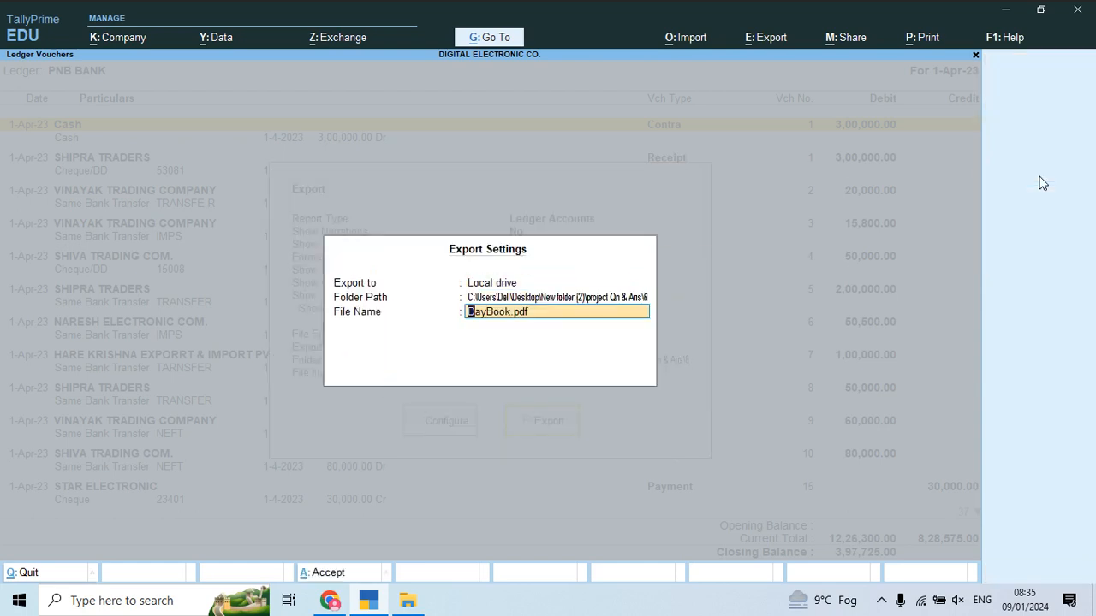
text(bank ledge)
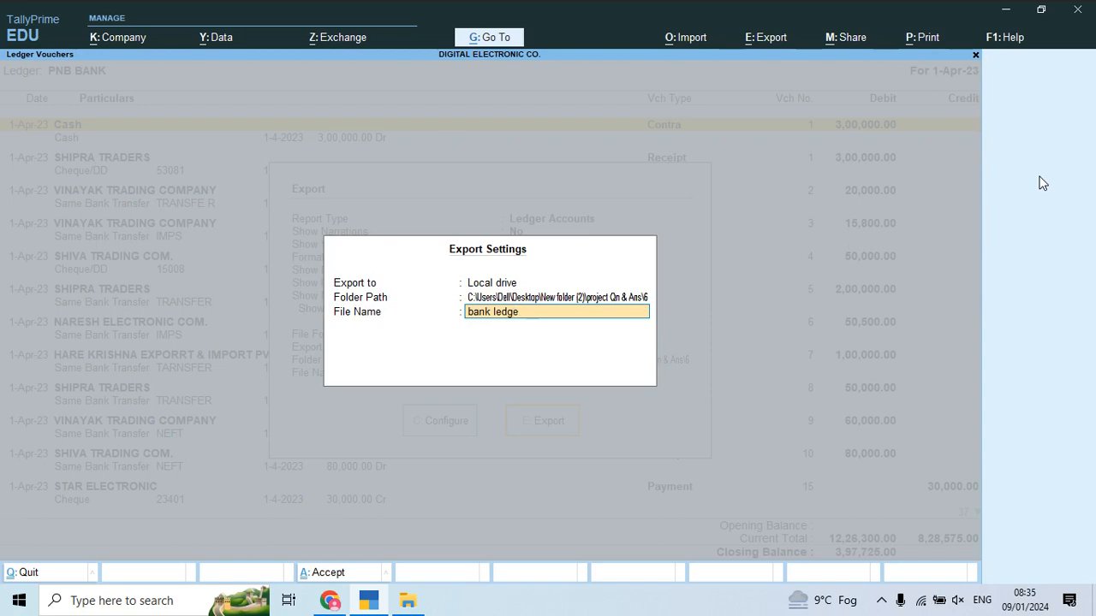
text(r)
key(Return)
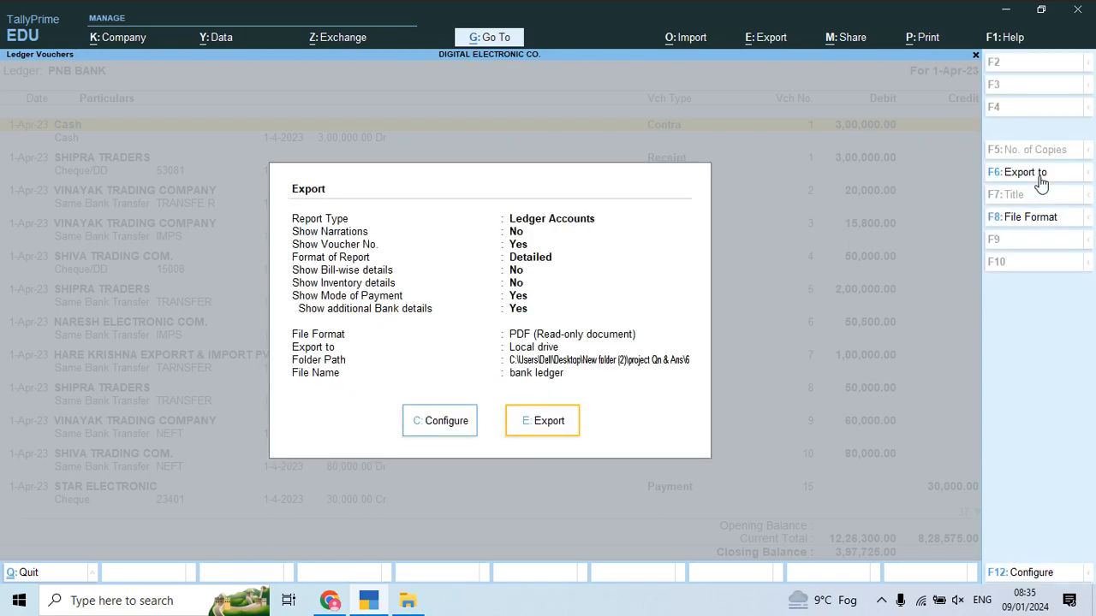
key(Return)
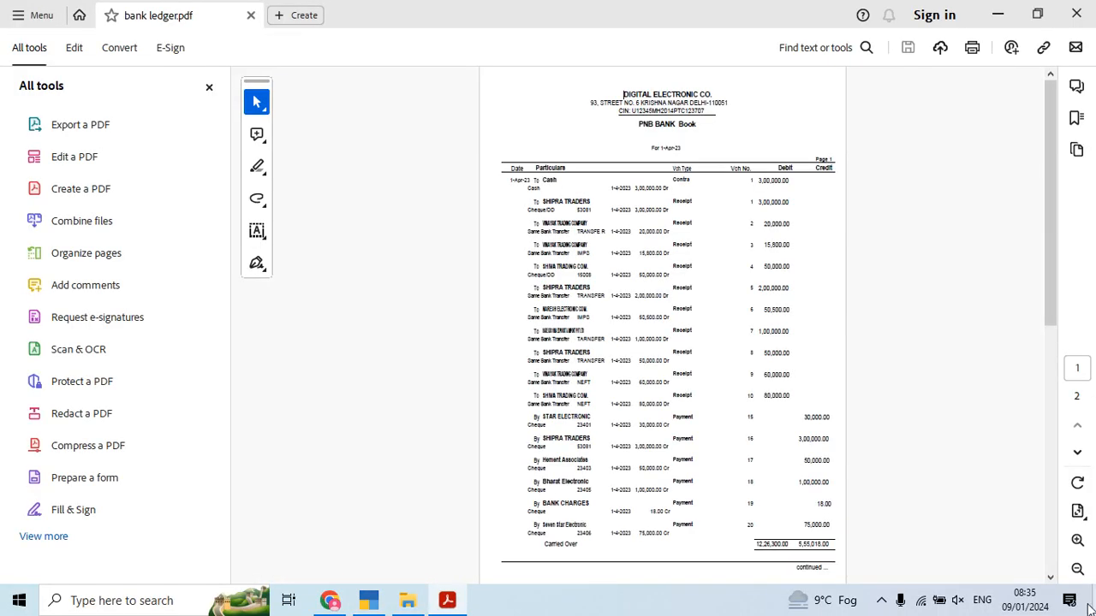
Step: Check both pages of the exported bank ledger PDF at a larger size and close it
click(1076, 541)
click(1078, 545)
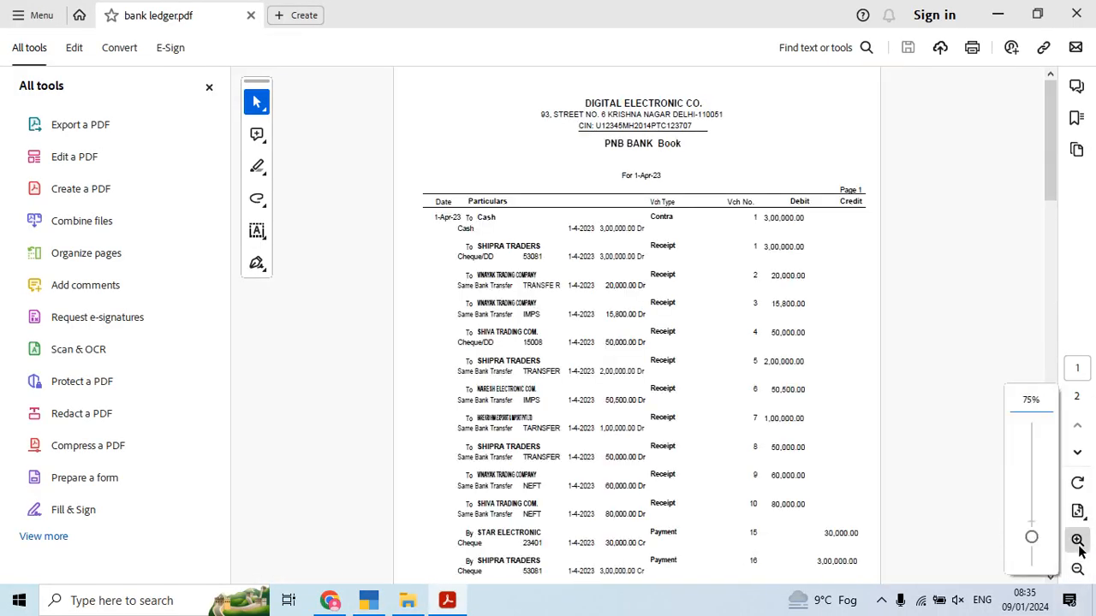
scroll(775, 361, down, 10)
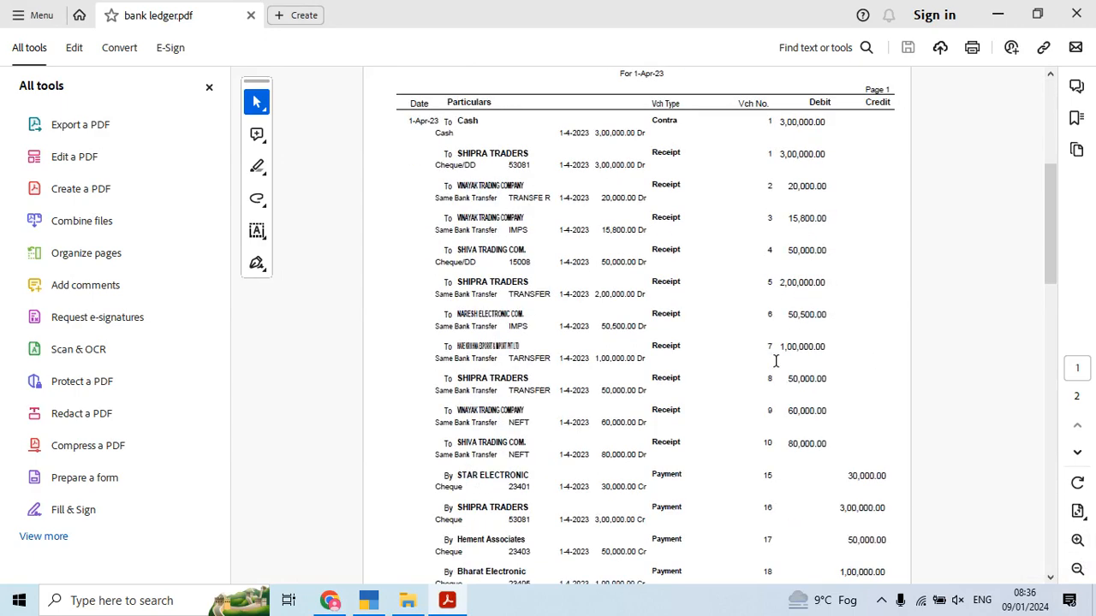
scroll(775, 360, up, 10)
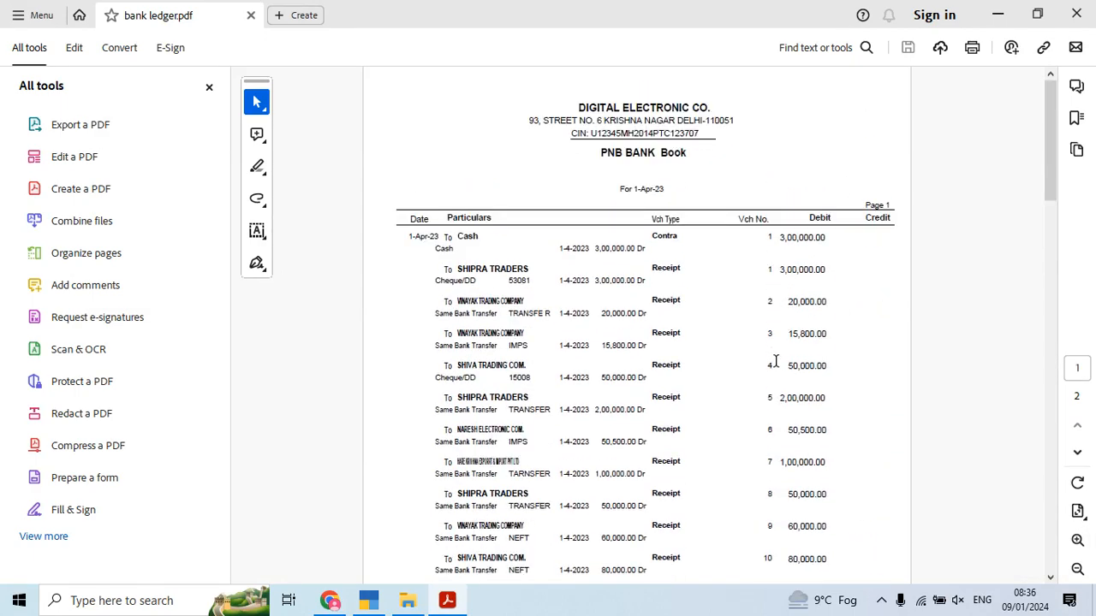
scroll(776, 360, down, 15)
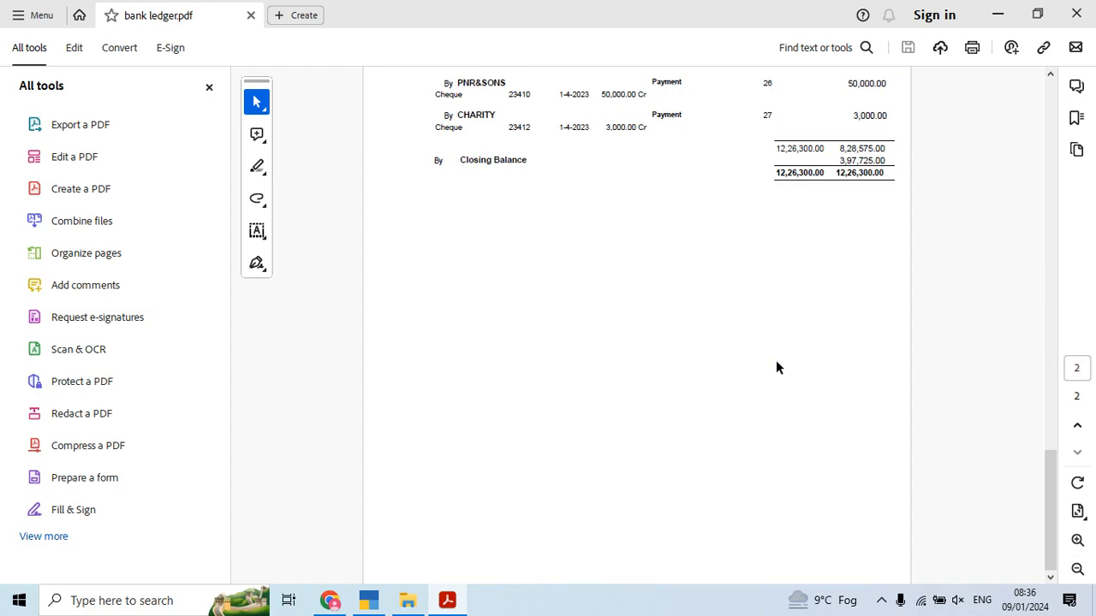
scroll(775, 367, up, 15)
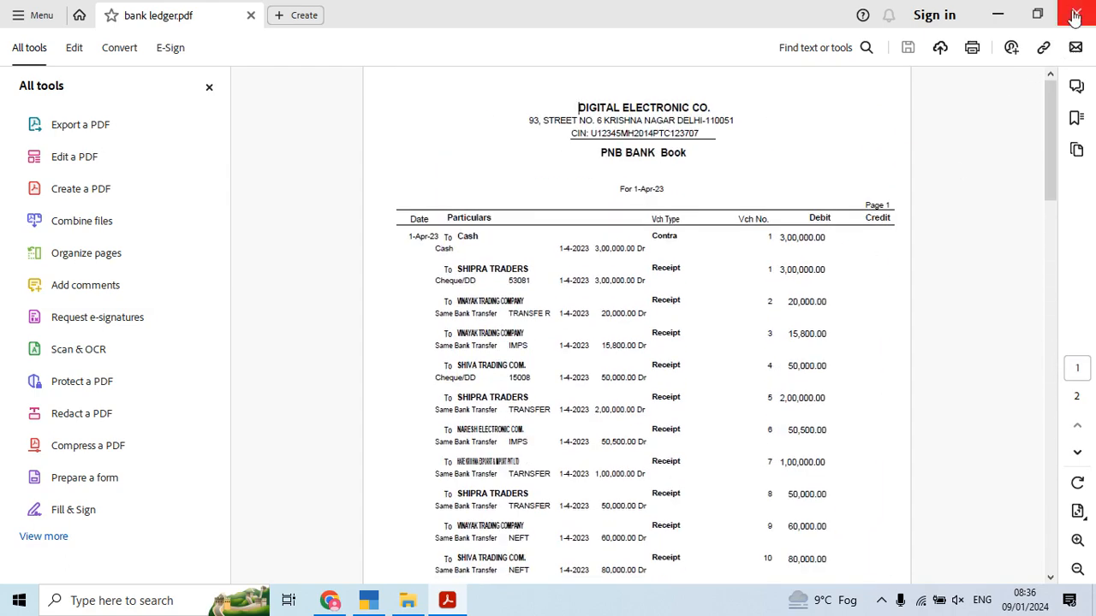
click(1075, 15)
click(733, 175)
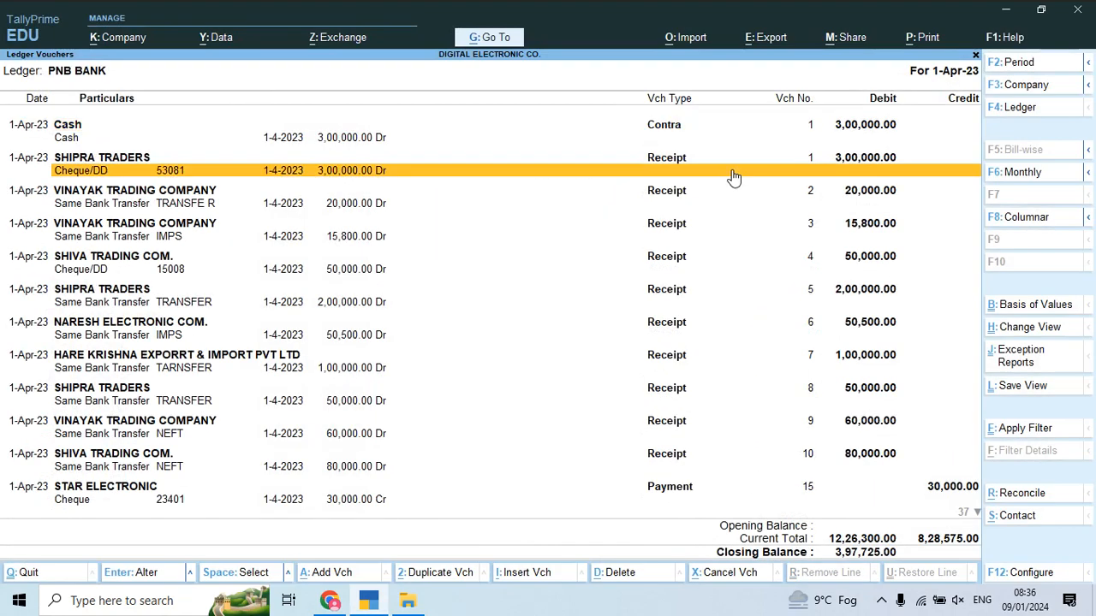
Step: Switch to Project 6.pdf in Chrome, read question 6 about the stock balance and value, and return to TallyPrime
key(alt+Tab)
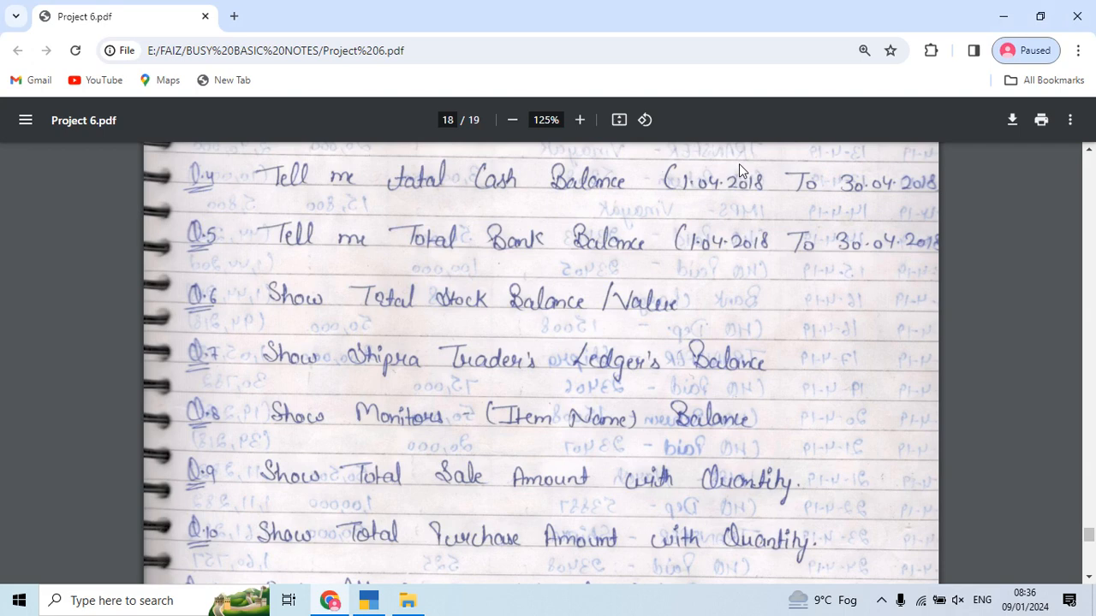
scroll(739, 163, down, 1)
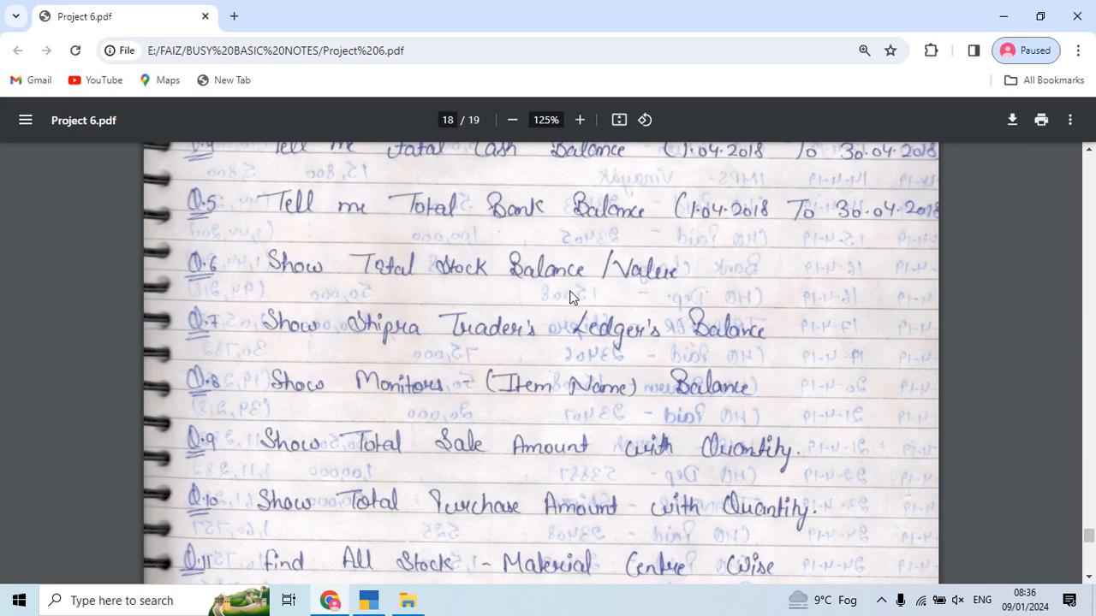
key(alt+Tab)
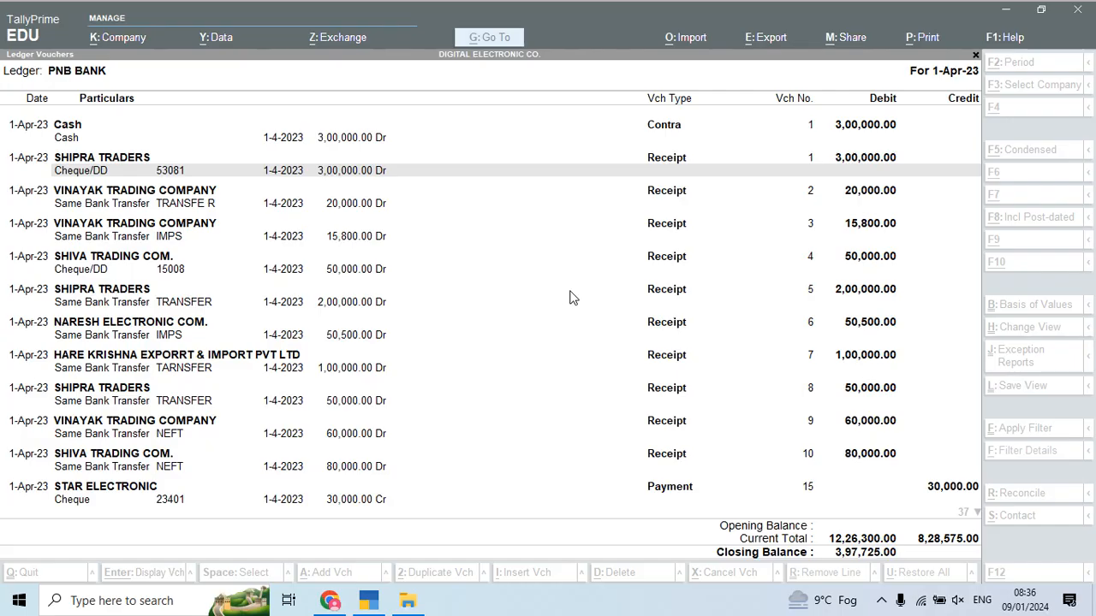
Step: Leave the open ledger reports and display the Stock Summary from the Gateway of Tally
key(Escape)
key(Escape)
key(Escape)
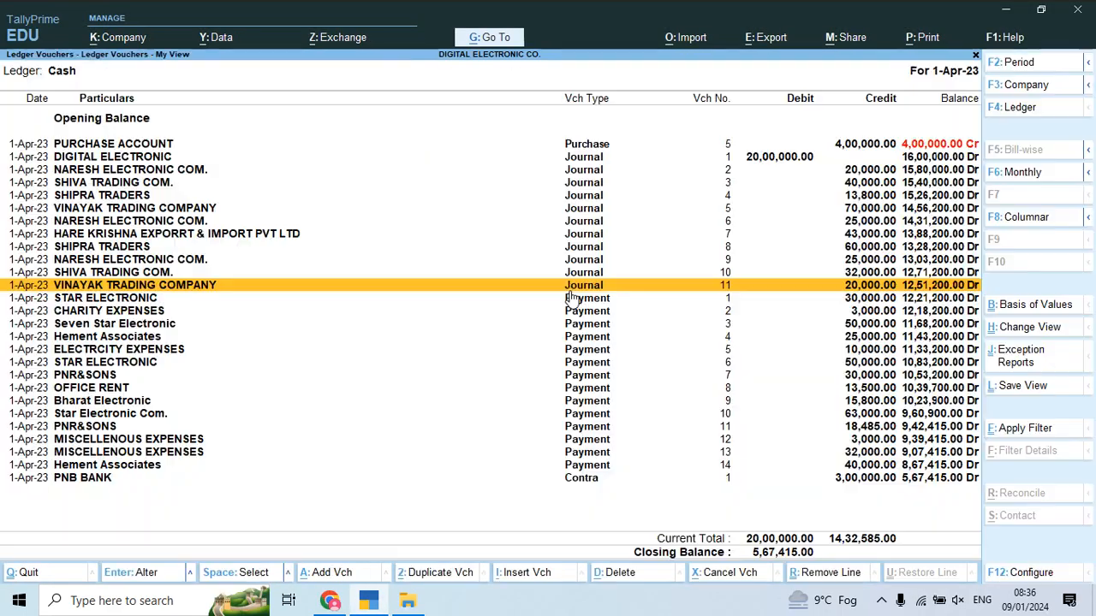
key(Escape)
key(Escape)
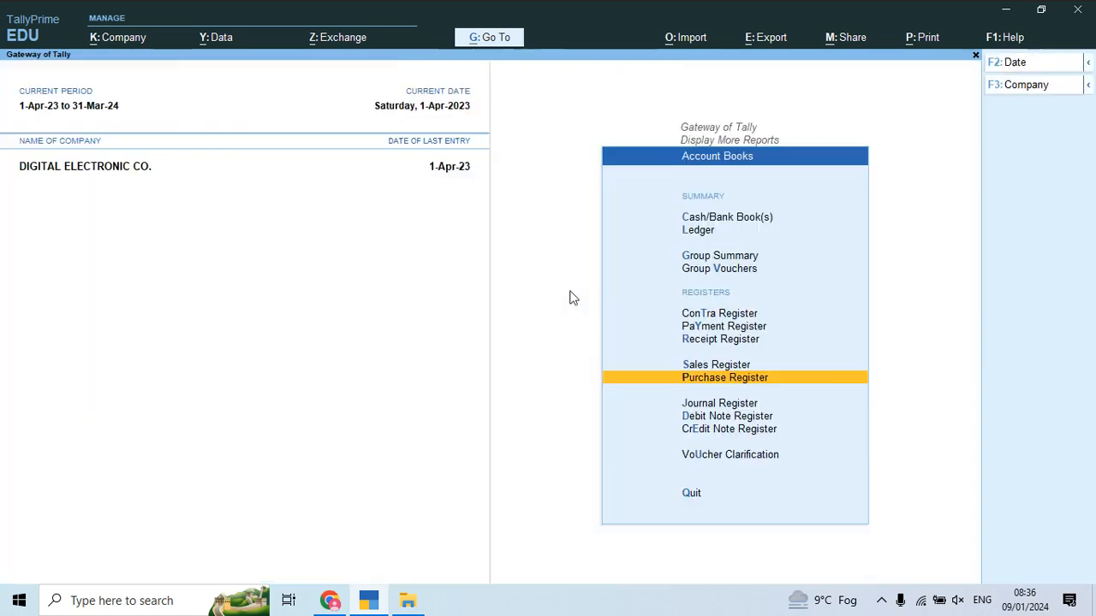
key(Escape)
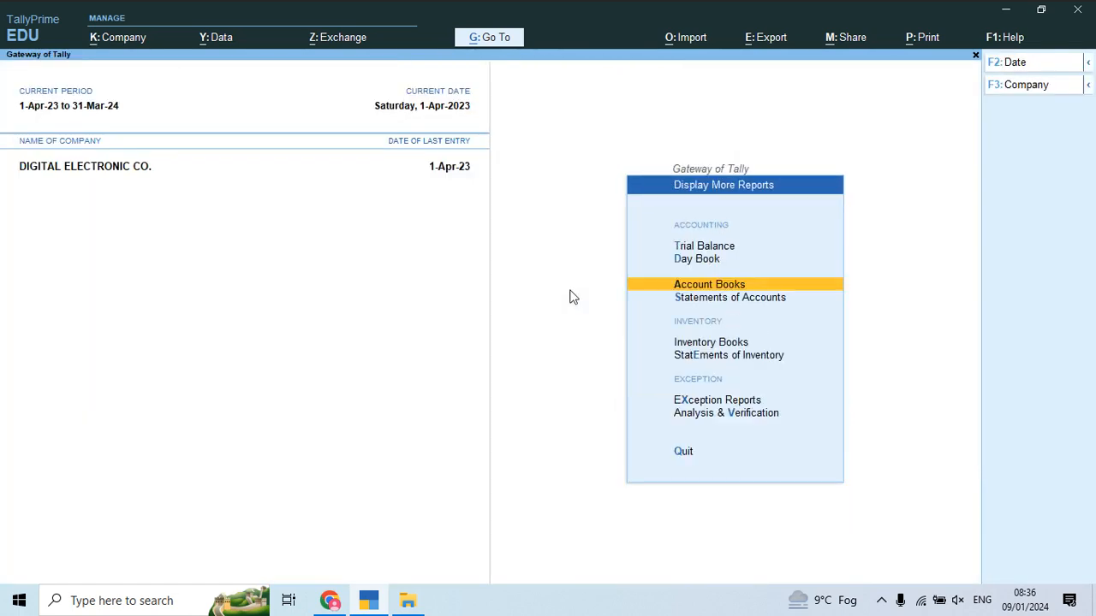
key(Escape)
key(Up)
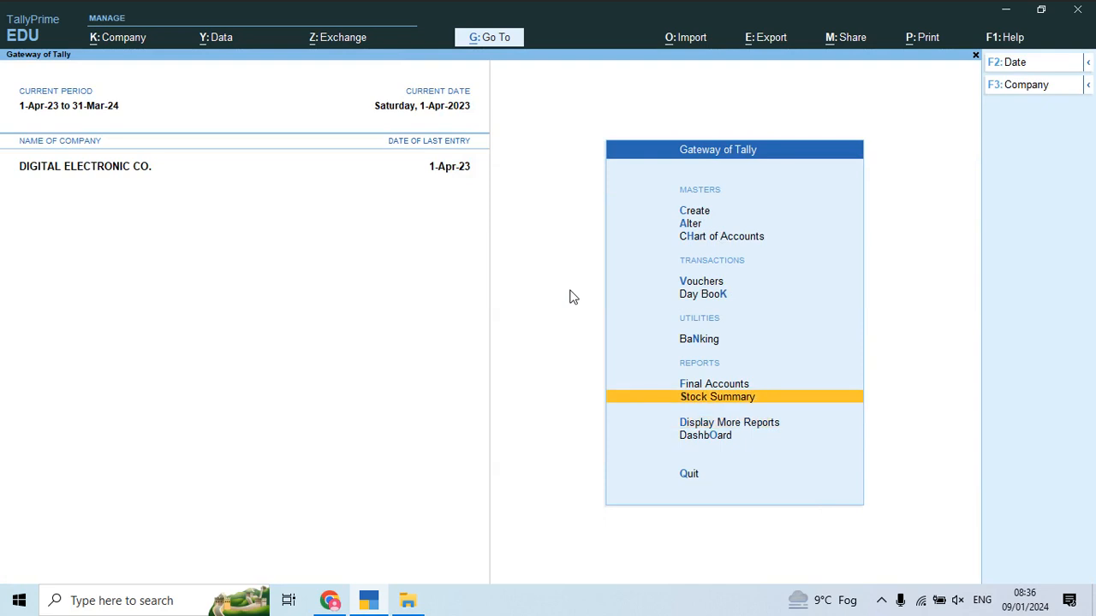
key(Return)
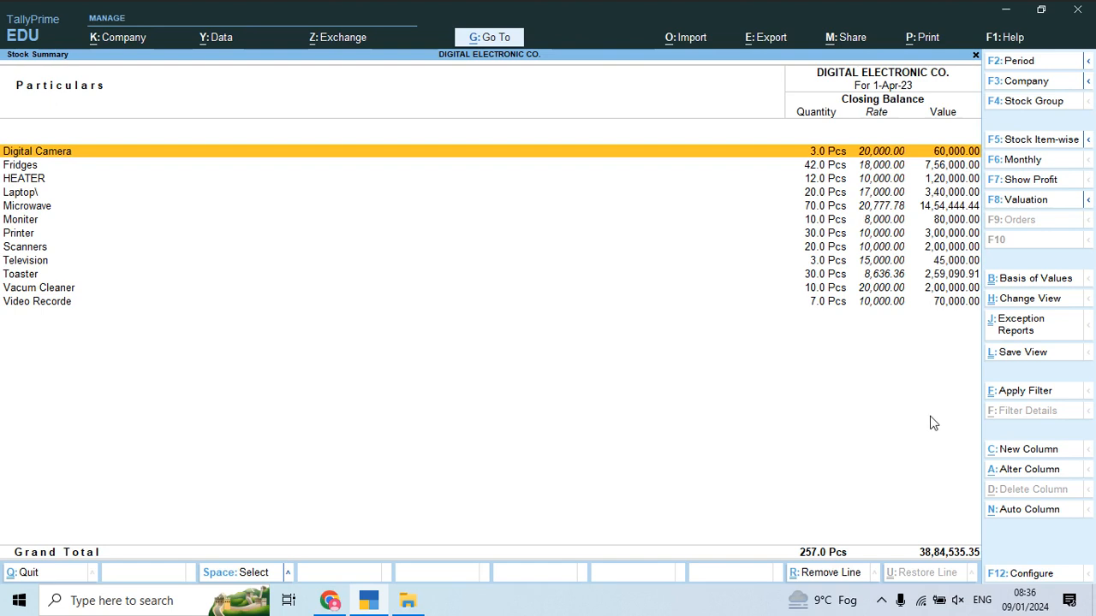
Step: Export the Stock Summary as the PDF file StkSum.pdf to folder 6
click(771, 38)
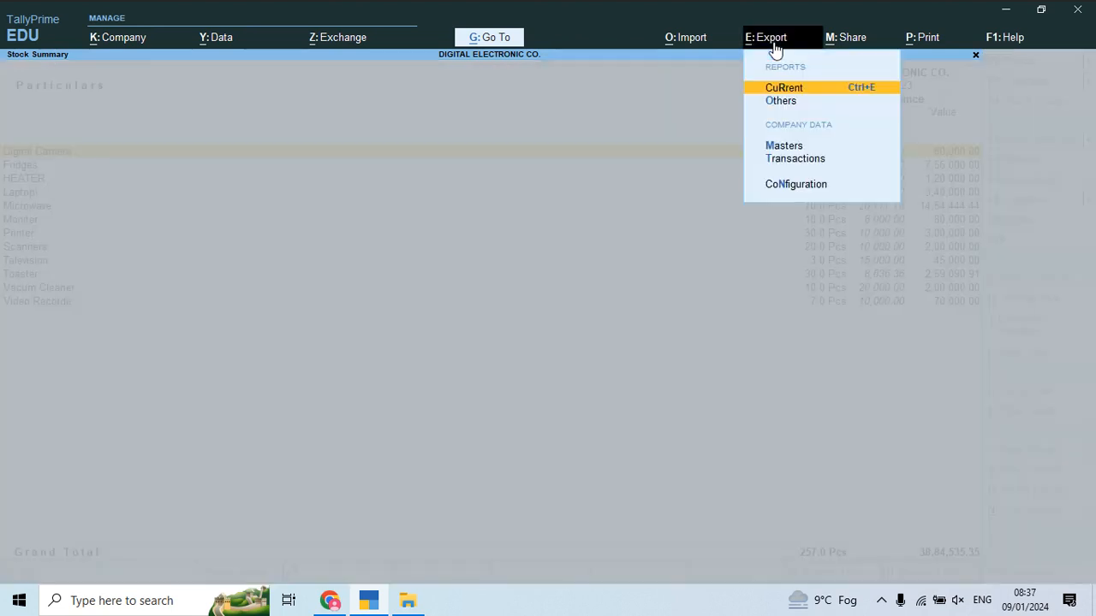
key(Return)
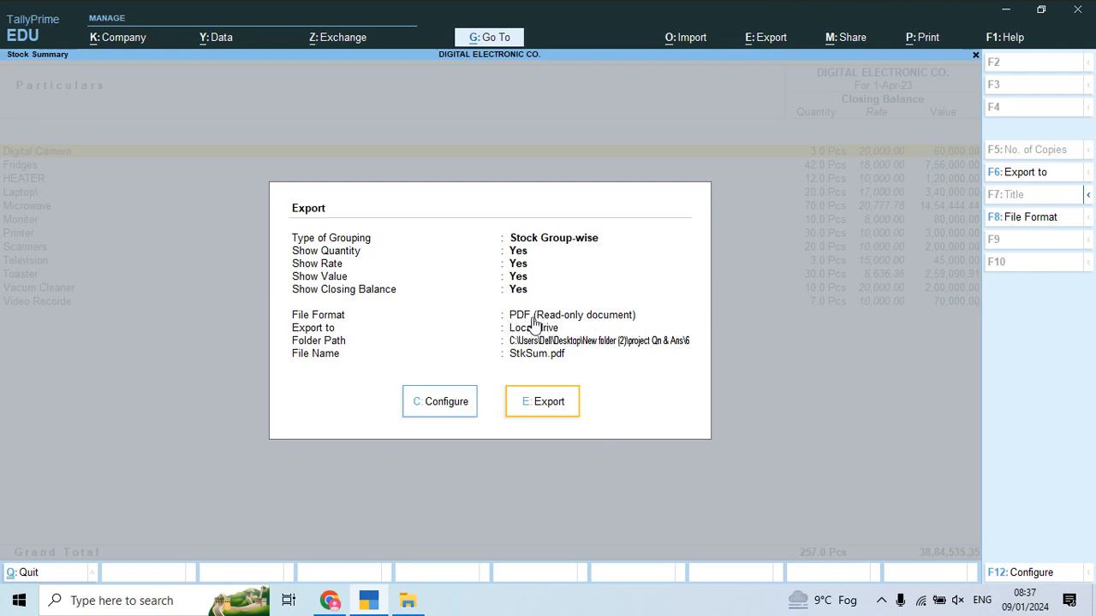
click(549, 408)
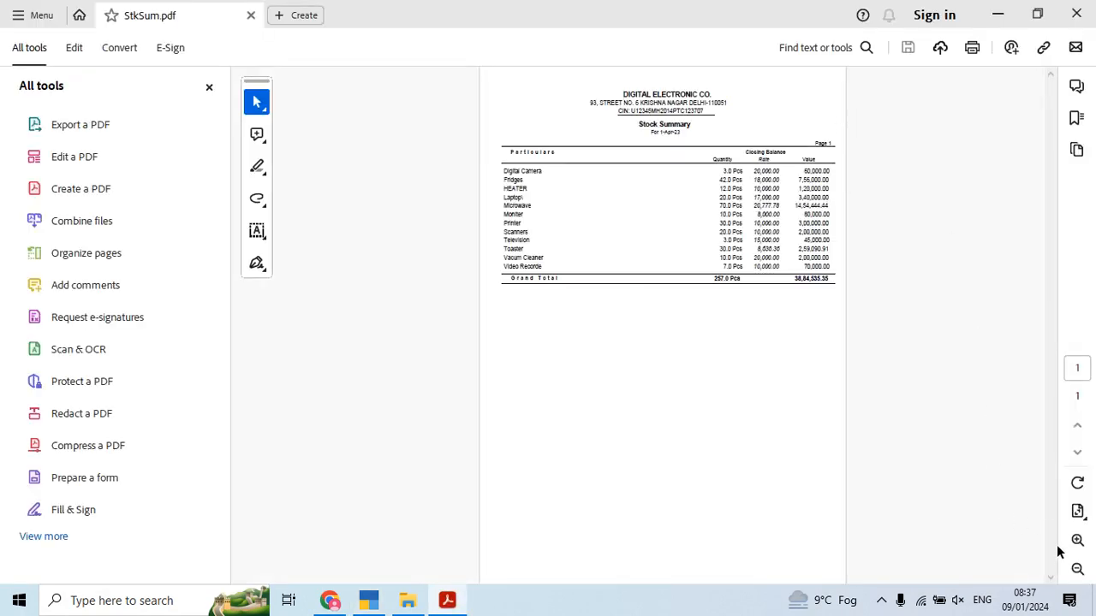
Step: Enlarge the exported StkSum.pdf, check its item quantities and values, and close it
click(1077, 541)
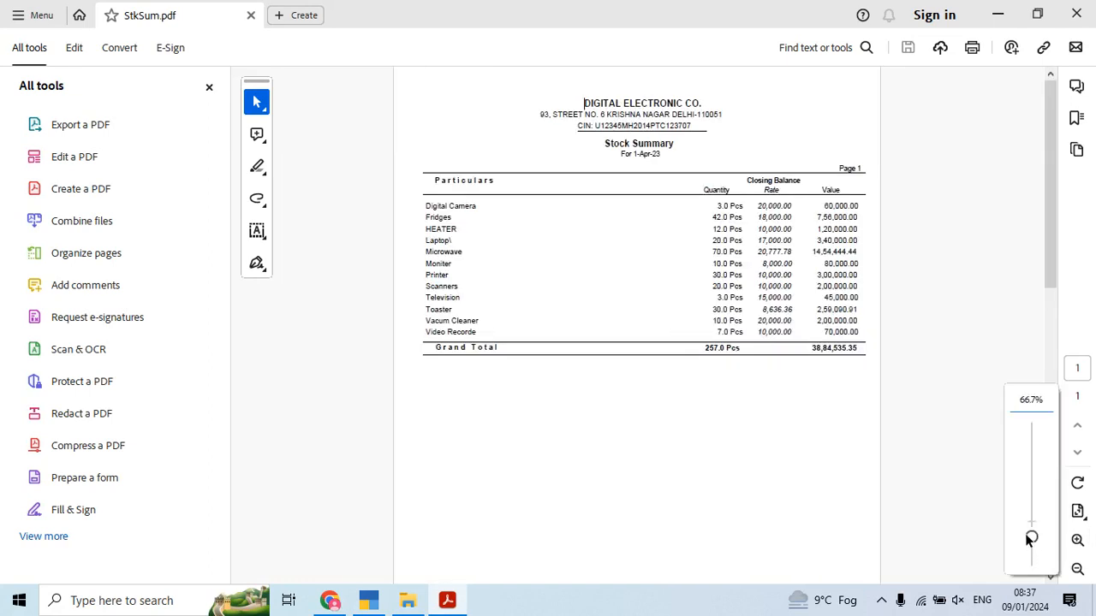
drag(1029, 539, 1030, 525)
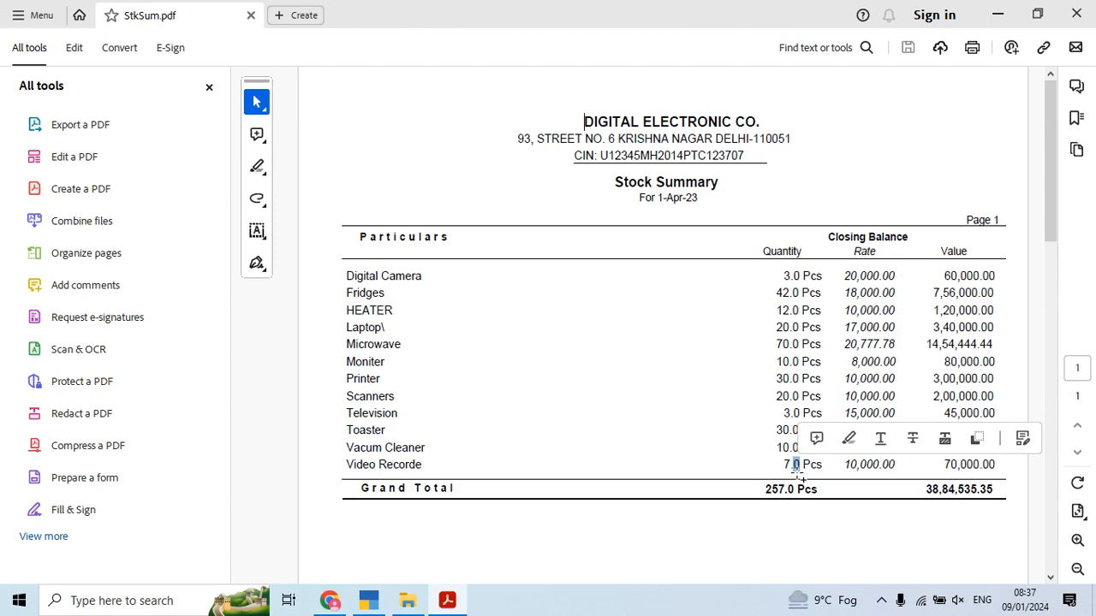
click(1076, 15)
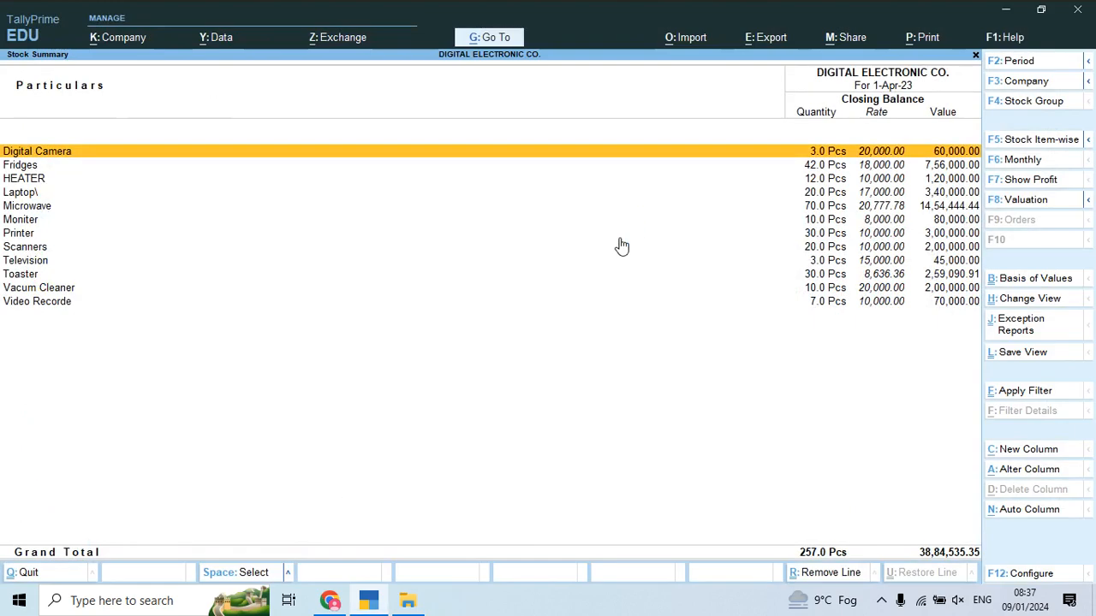
Step: Switch to Project 6.pdf in Chrome, read the questions from number 7 onward, and return to TallyPrime
key(alt+Tab)
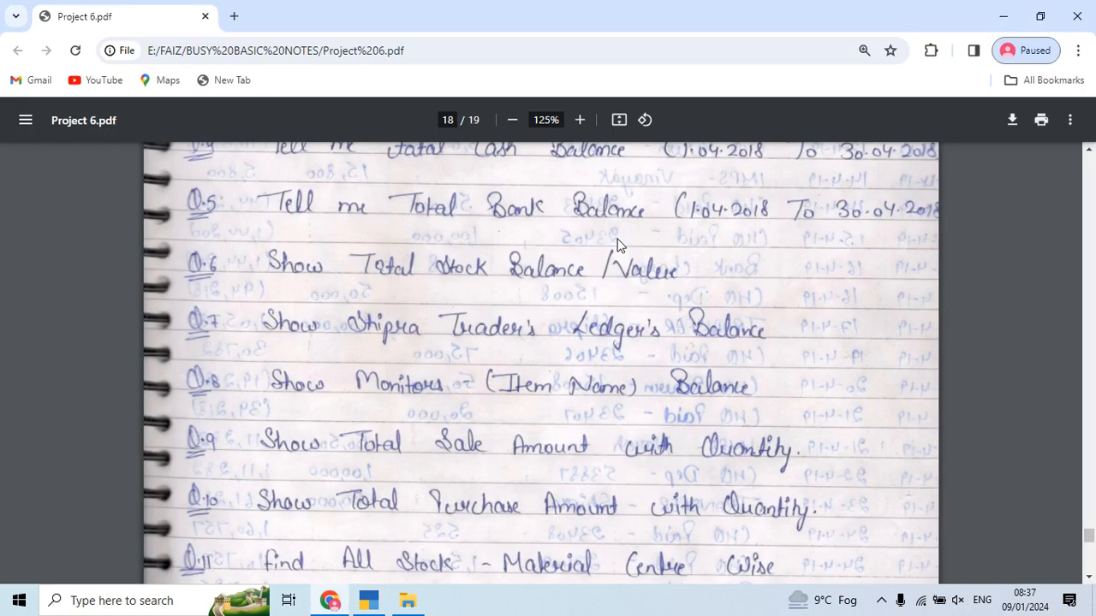
scroll(617, 239, down, 1)
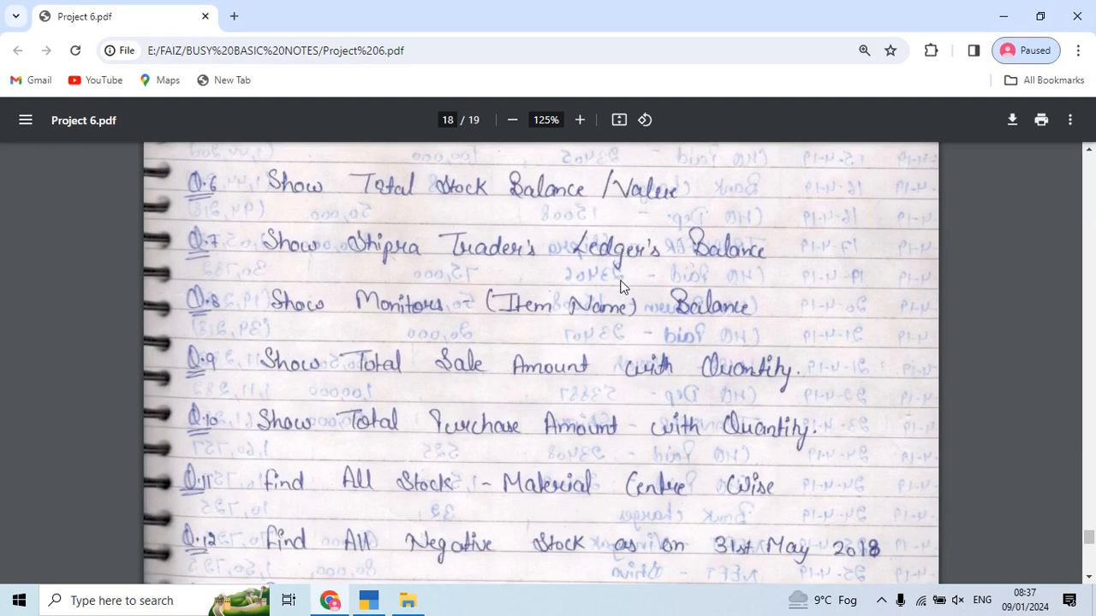
scroll(621, 287, down, 1)
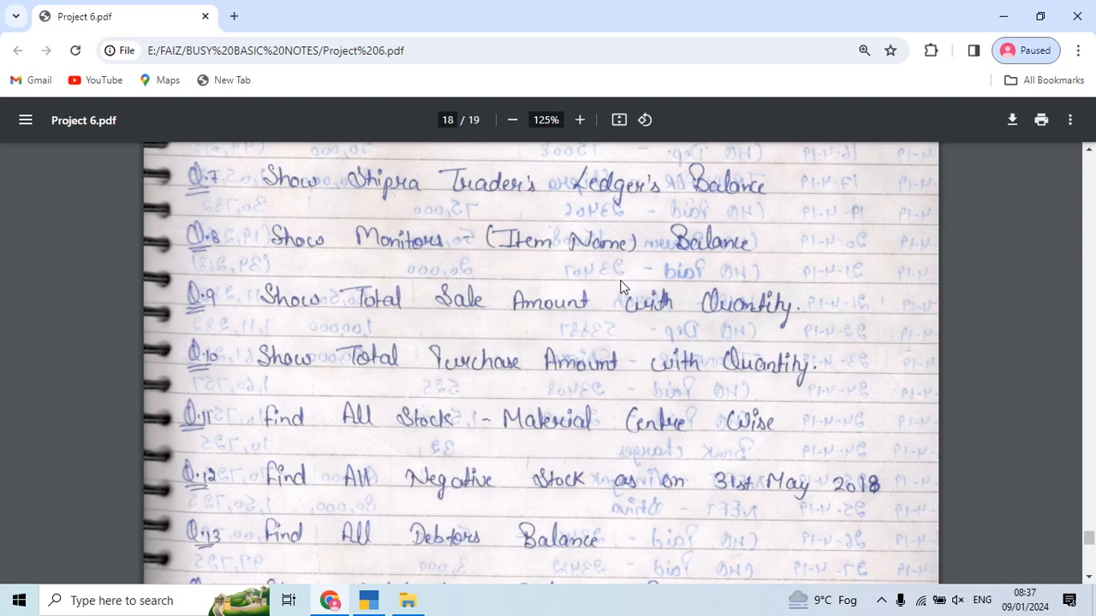
key(alt+Tab)
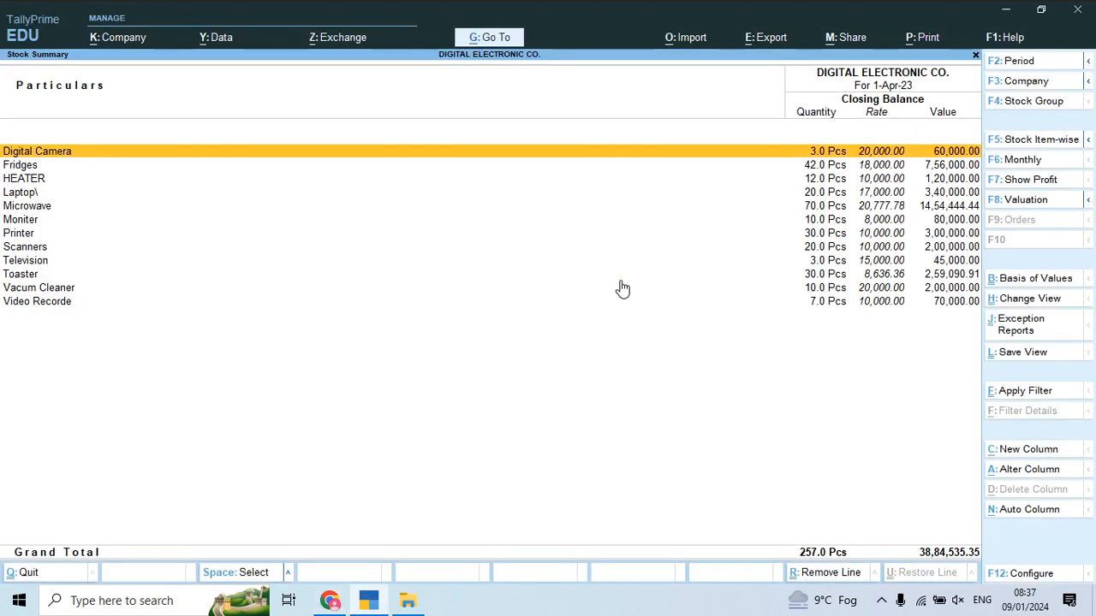
Step: Leave the Stock Summary and open the Account Books from the additional reports of the Gateway of Tally
key(Escape)
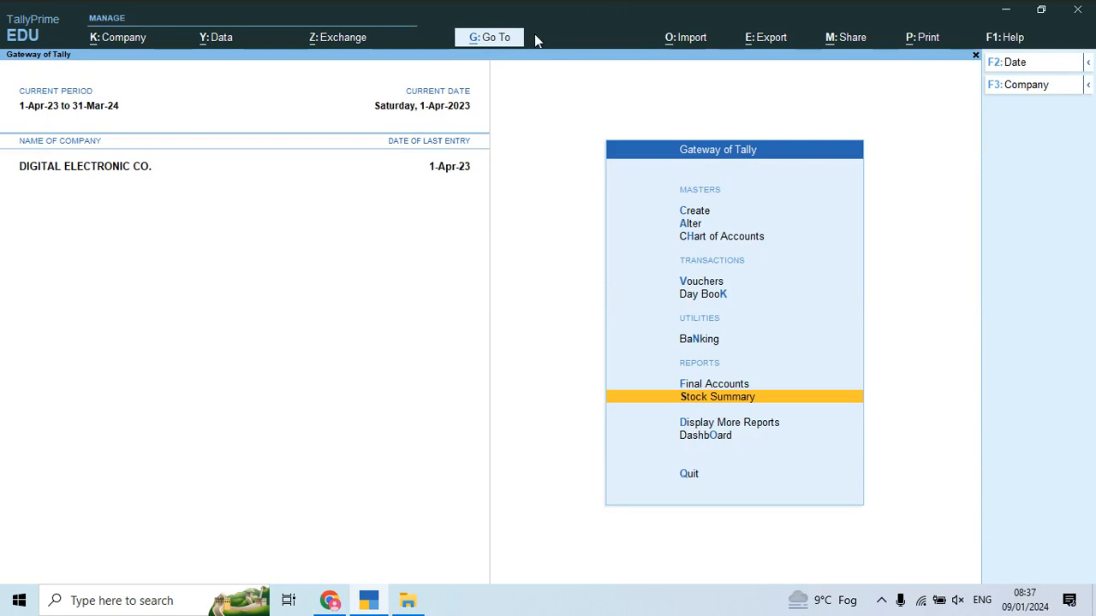
click(495, 41)
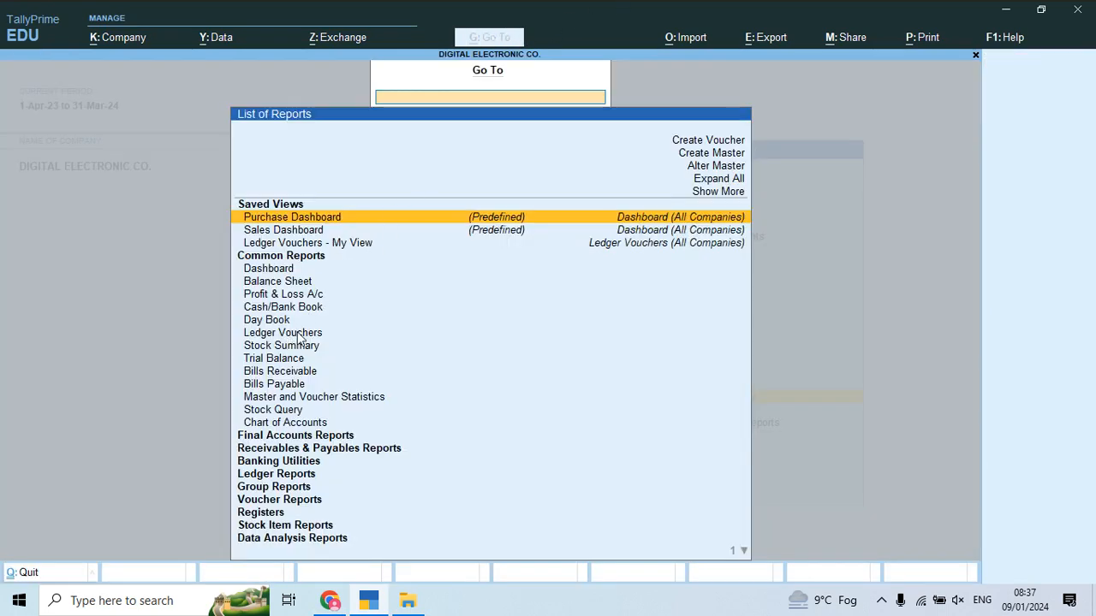
key(Escape)
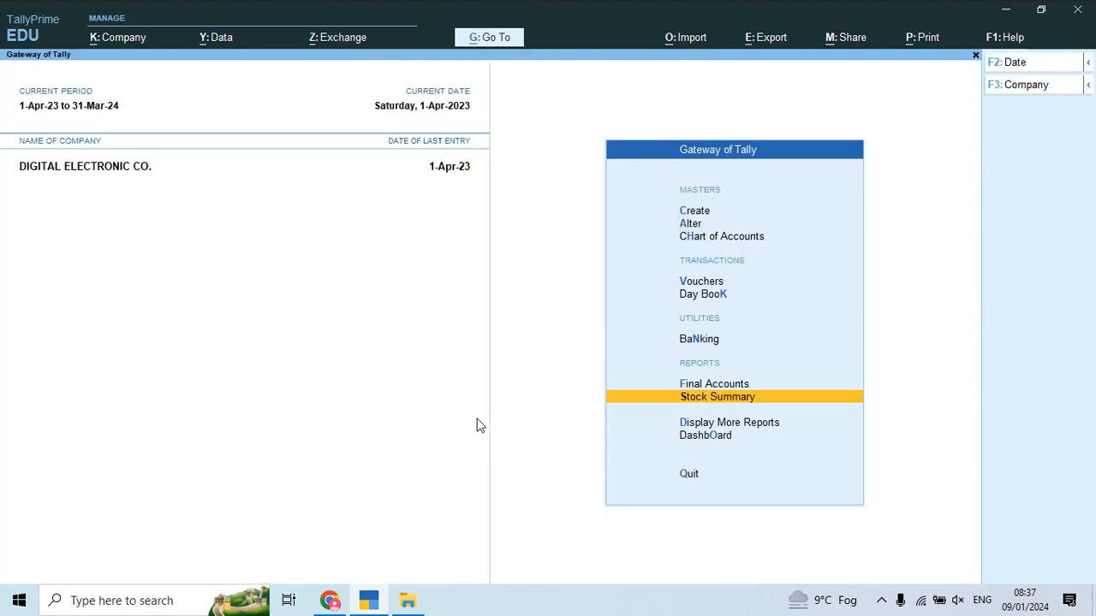
key(Down)
key(Return)
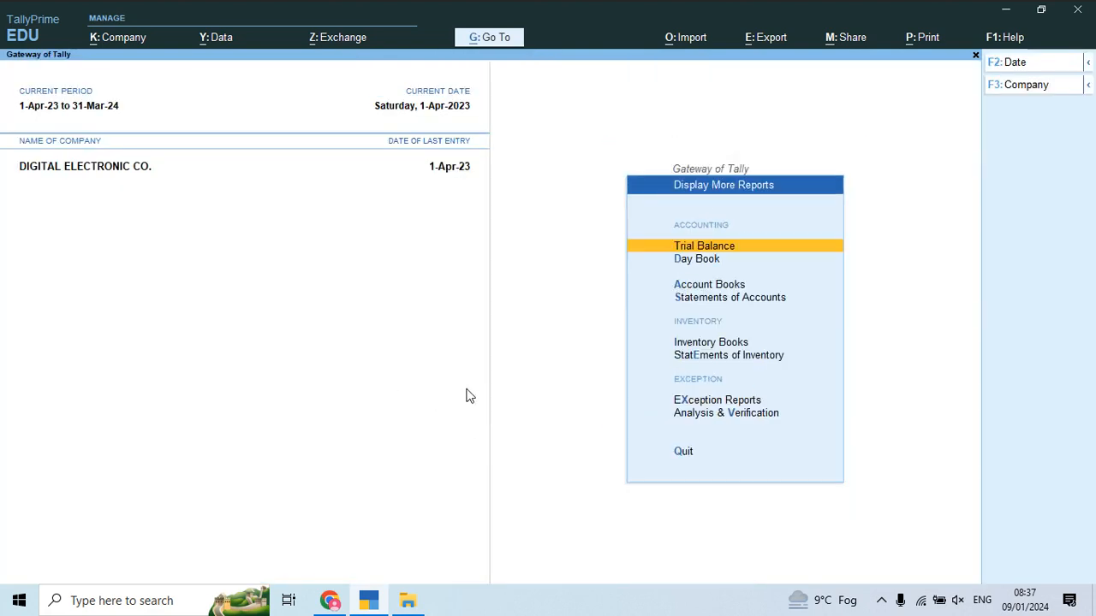
key(Down)
key(Down)
key(Return)
Step: Display the ledger vouchers report of SHIPRA TRADERS
key(Down)
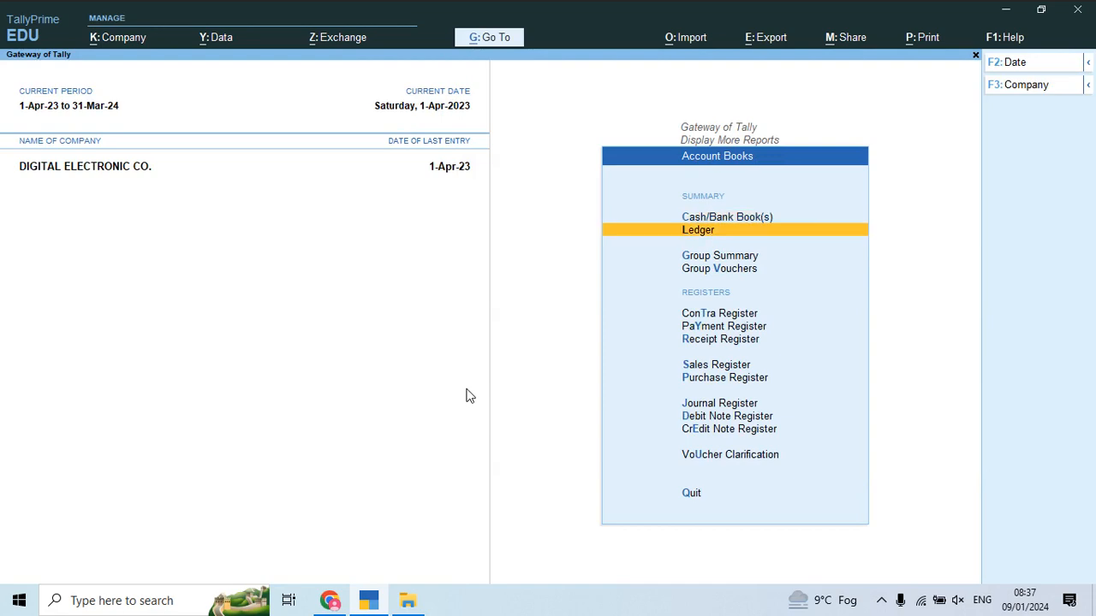
key(Return)
text(S)
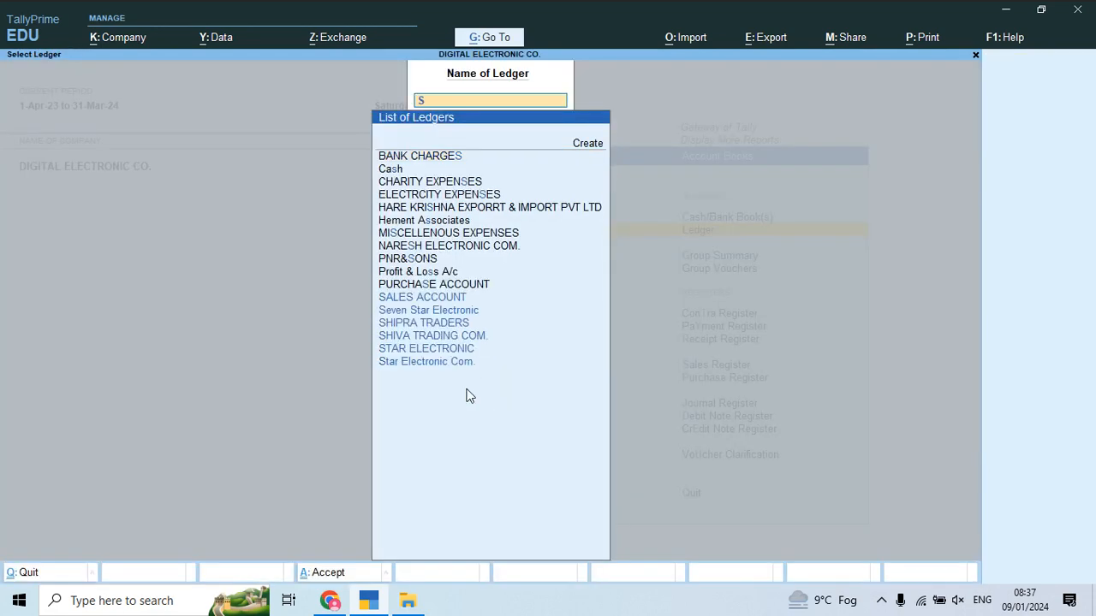
text(hip)
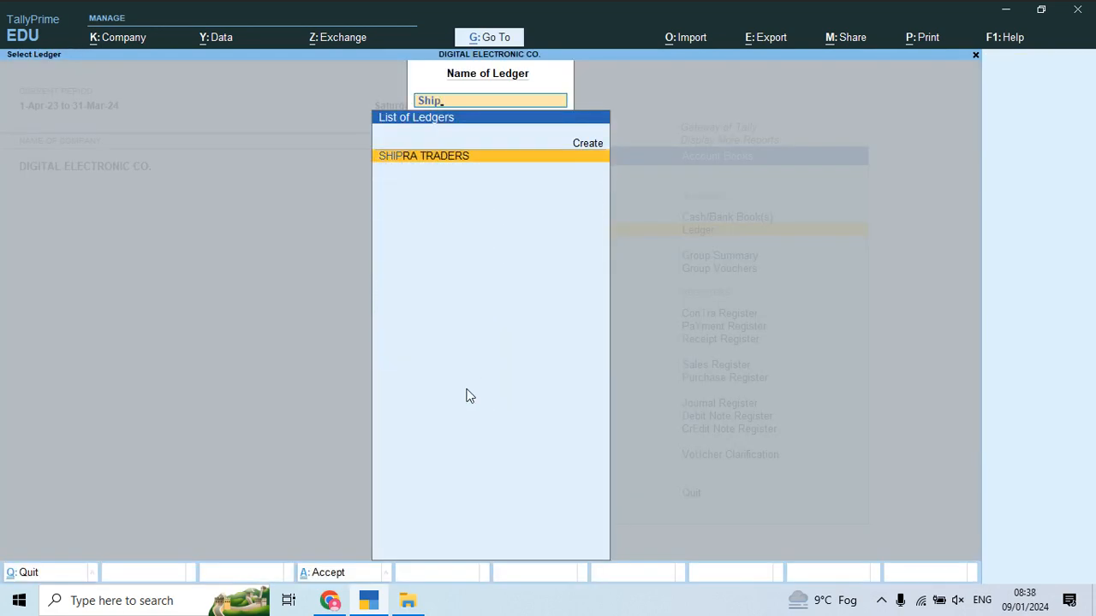
key(Return)
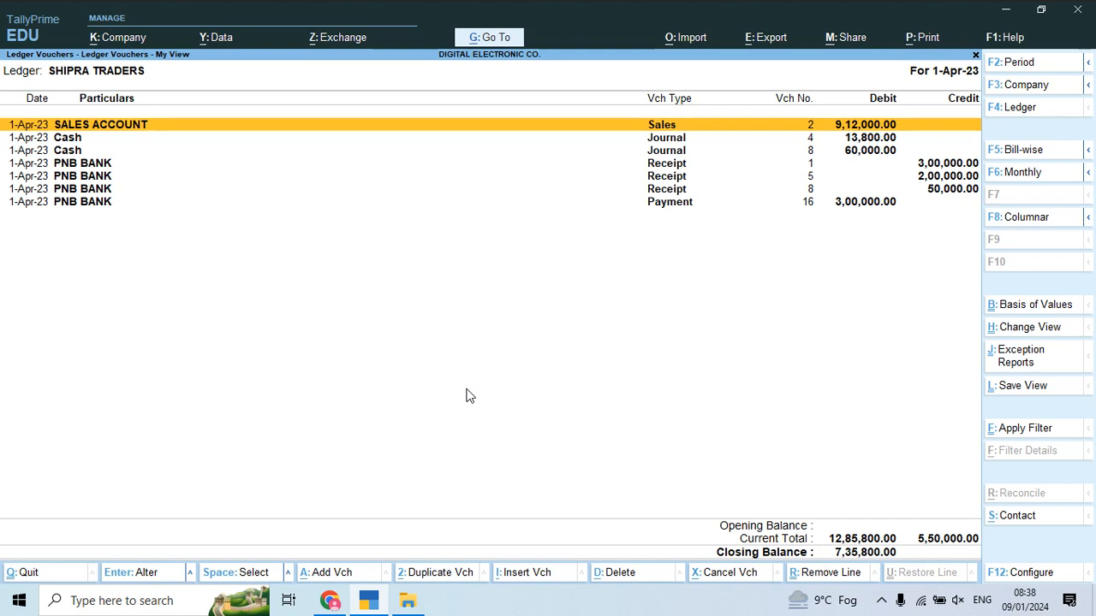
Step: Go through the voucher lines of the SHIPRA TRADERS ledger and return to the SALES ACCOUNT entry
key(Down)
key(Down)
key(Down)
key(Down)
key(Down)
key(Down)
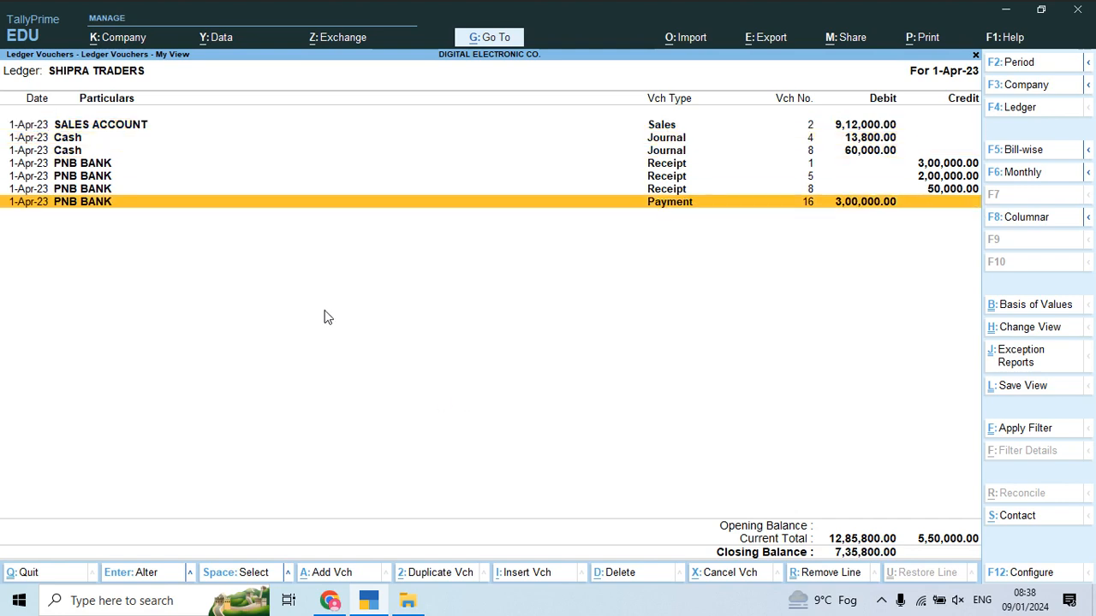
click(125, 128)
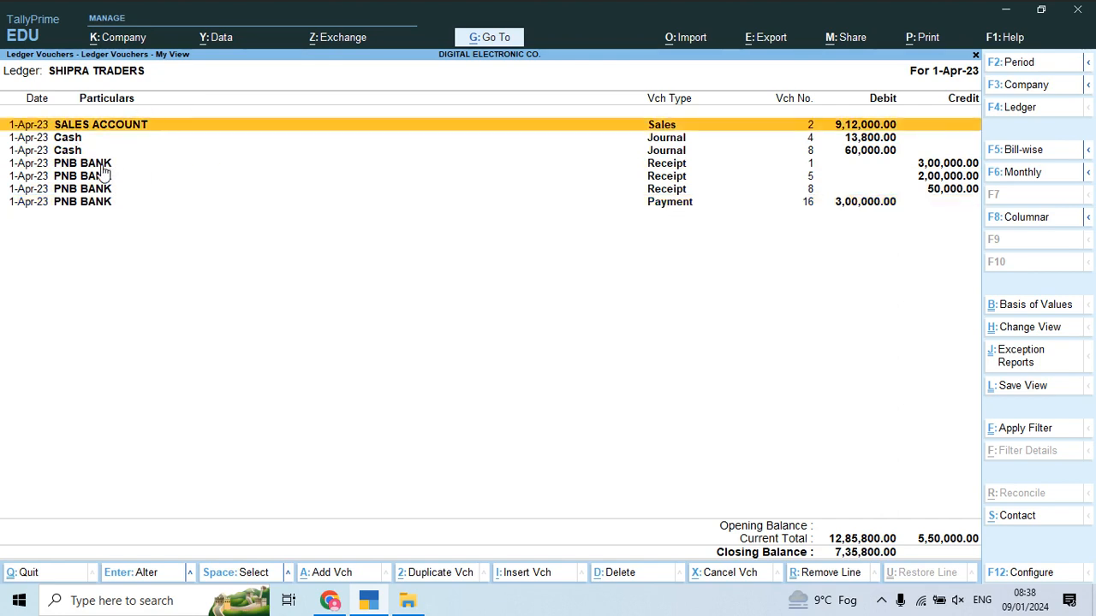
Step: Configure the ledger report with the Detailed format and inventory details shown
click(1023, 574)
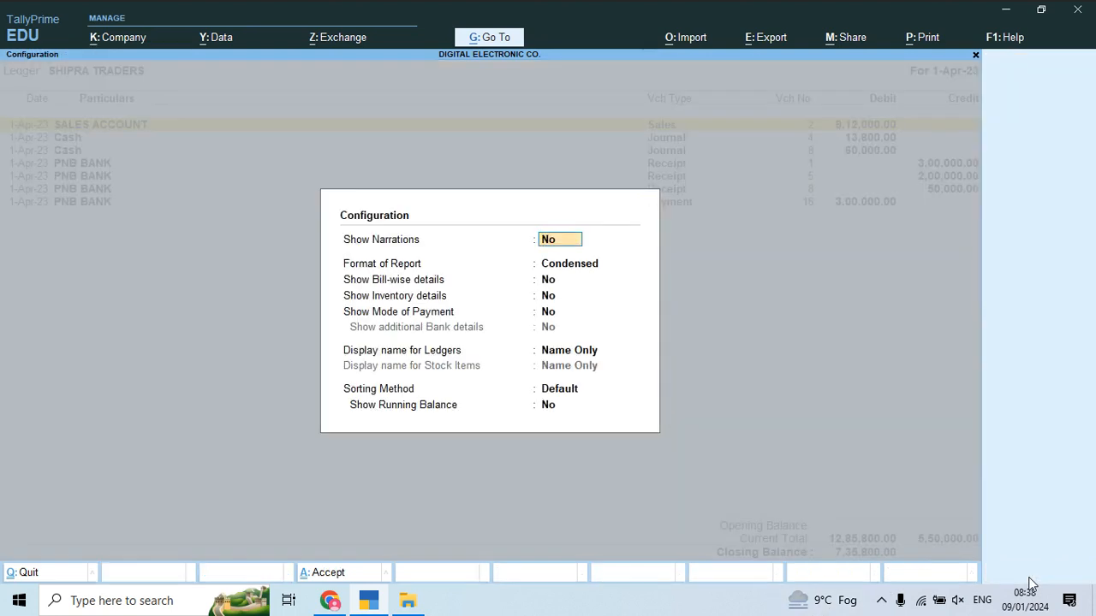
key(Return)
key(Down)
key(Return)
key(Return)
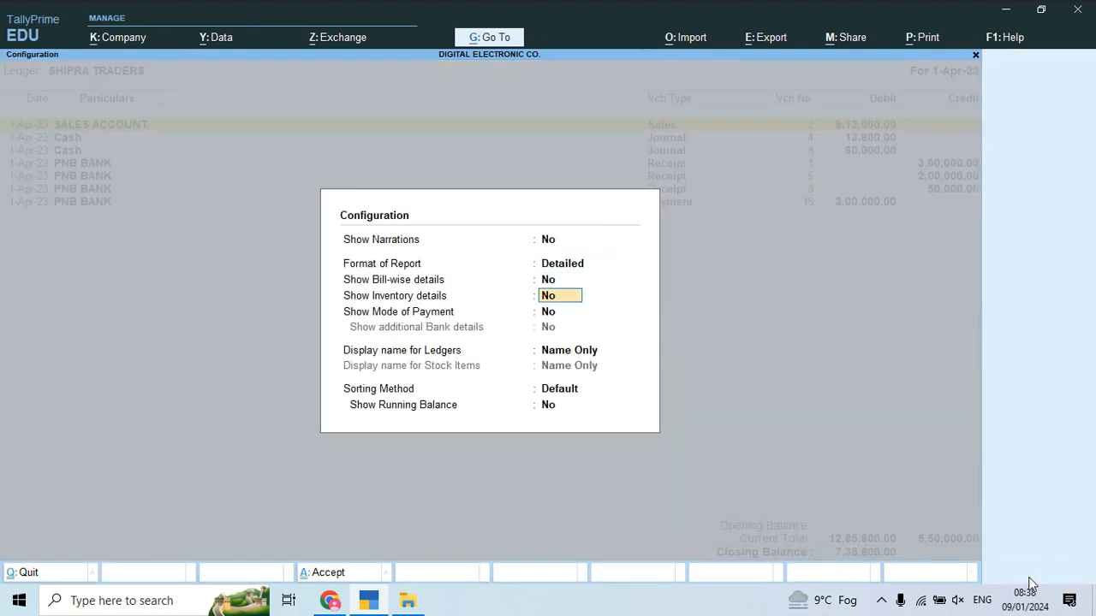
text(y)
key(Return)
key(Return)
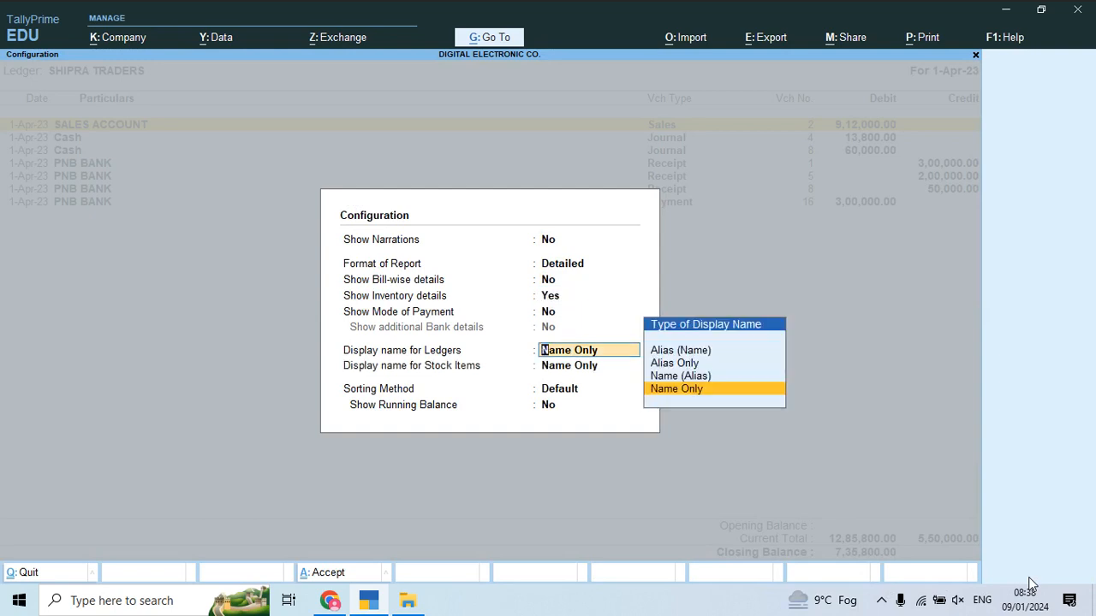
key(ctrl+a)
Step: Examine the stock items under the sales entry and the remaining cash and bank vouchers of the ledger
key(Down)
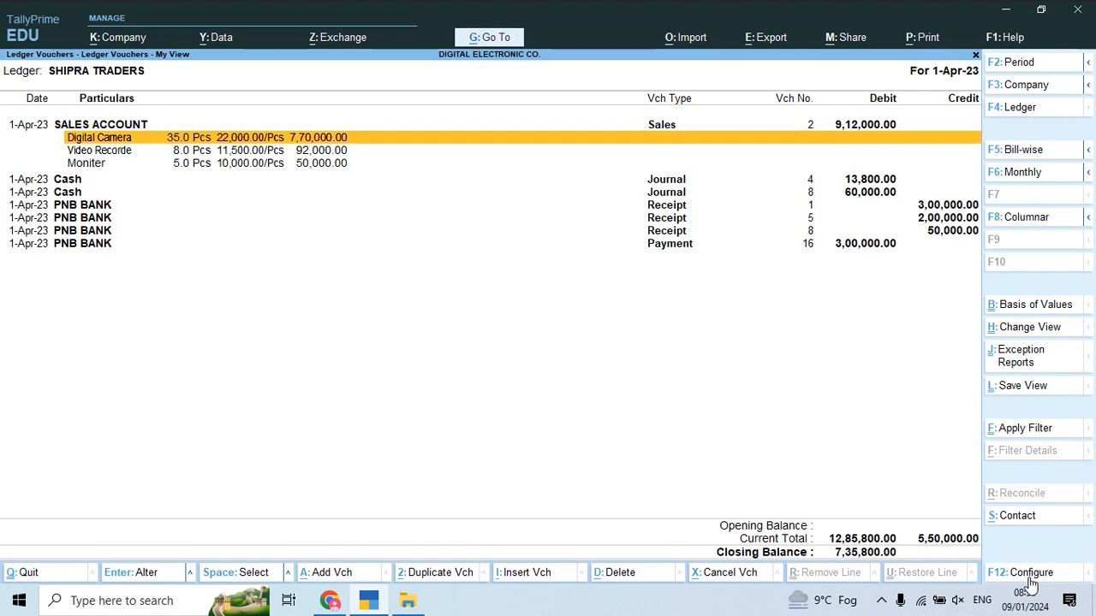
key(Down)
key(Down)
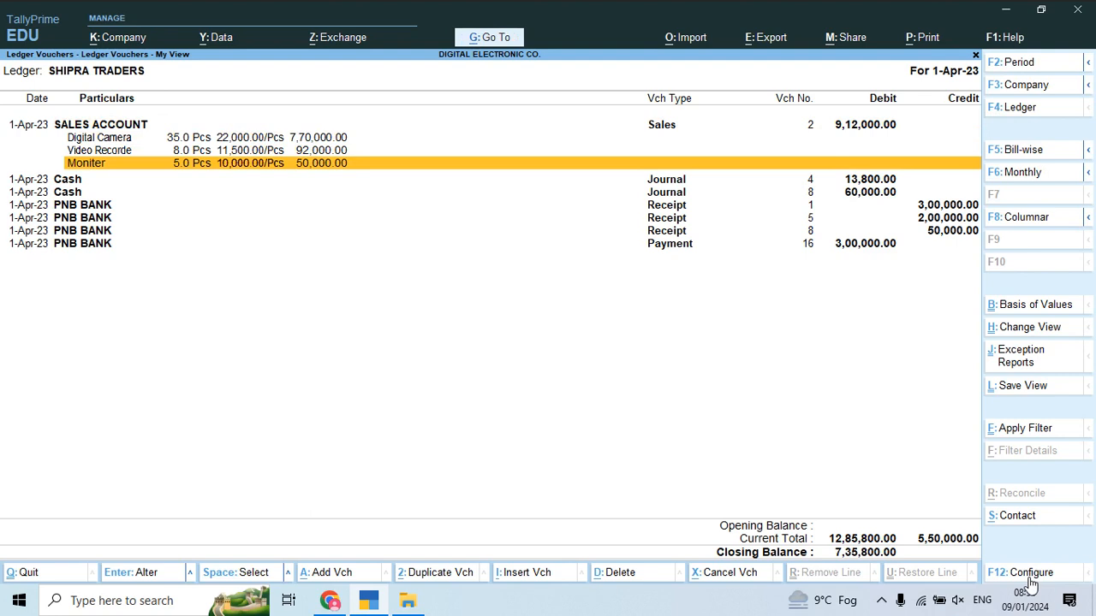
key(Down)
key(Down)
key(Down)
key(Down)
key(Down)
key(Down)
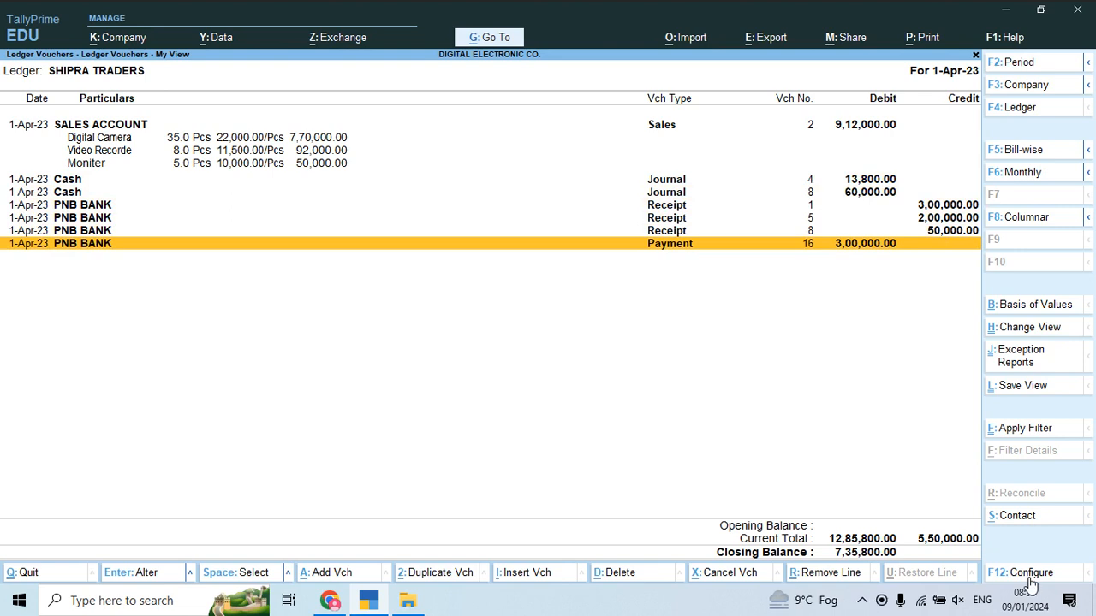
Step: Configure the ledger report to show the mode of payment and additional bank details
click(1030, 580)
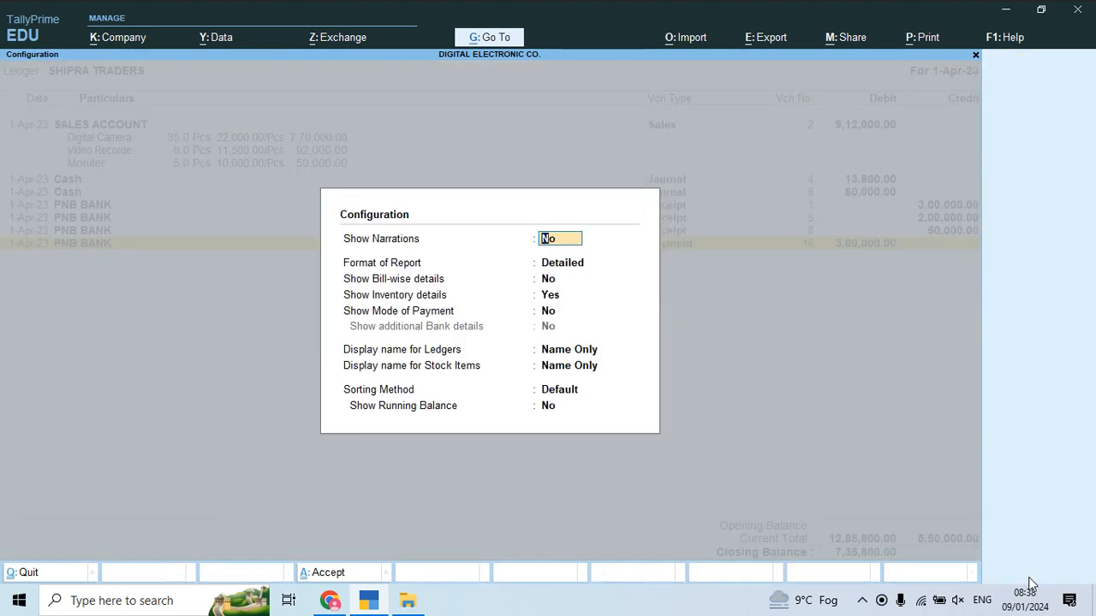
key(Return)
key(Return)
key(Return)
key(Return)
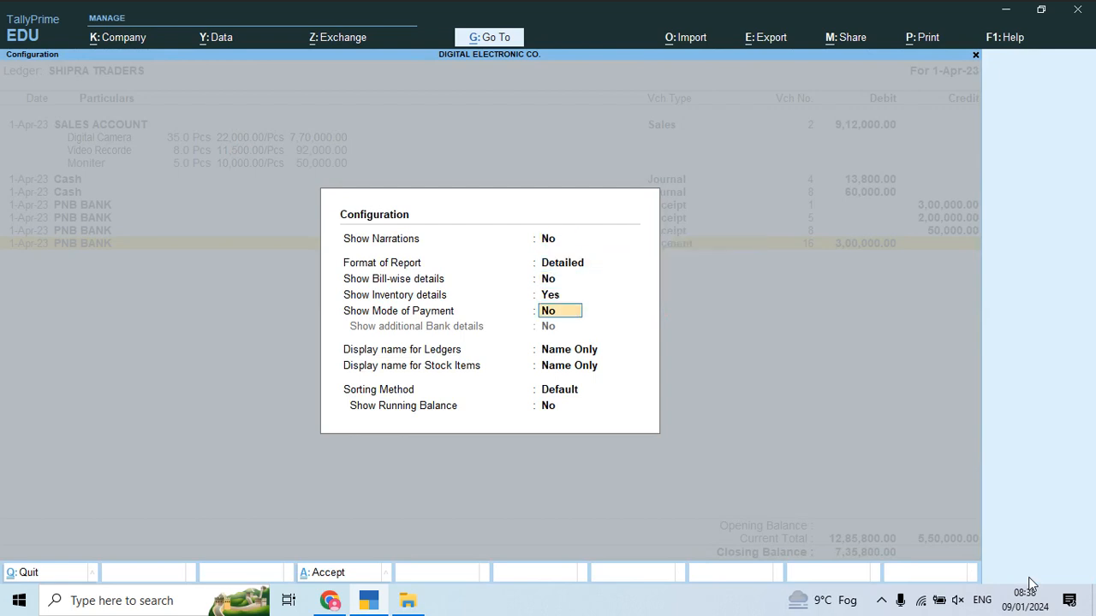
text(y)
key(Return)
text(y)
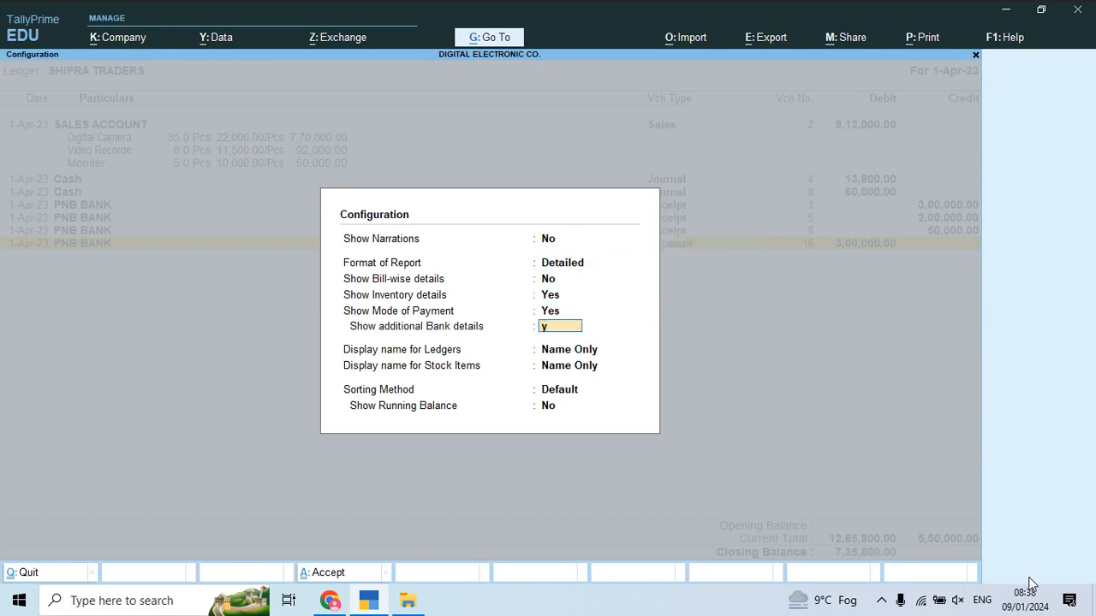
key(Return)
key(ctrl+a)
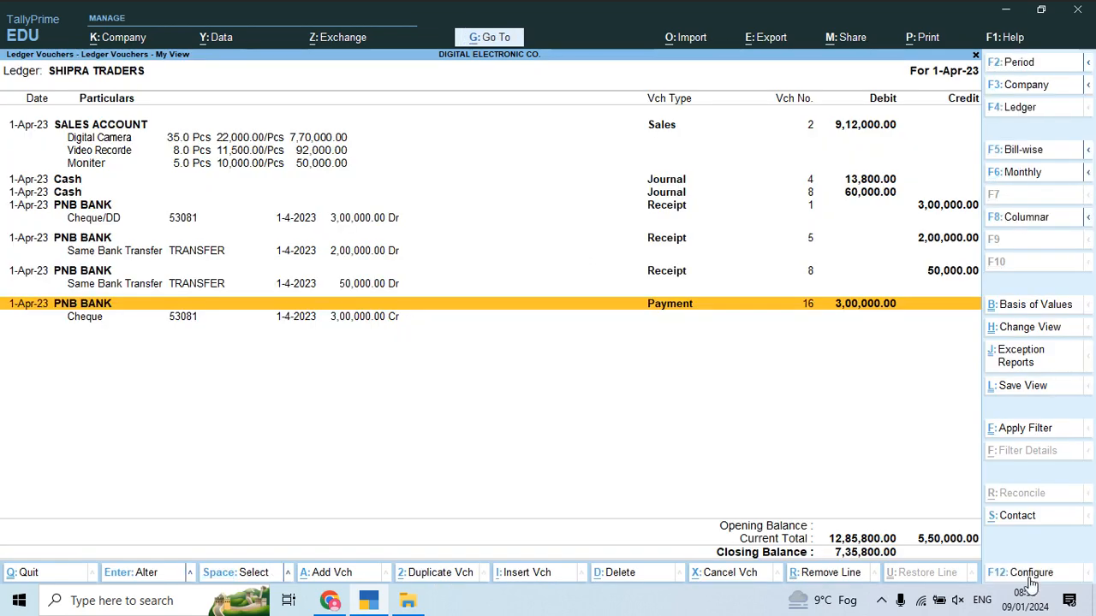
Step: Examine the payment mode and bank details listed under the PNB BANK receipt and payment entries
key(Up)
key(Up)
key(Up)
key(Up)
key(Up)
key(Up)
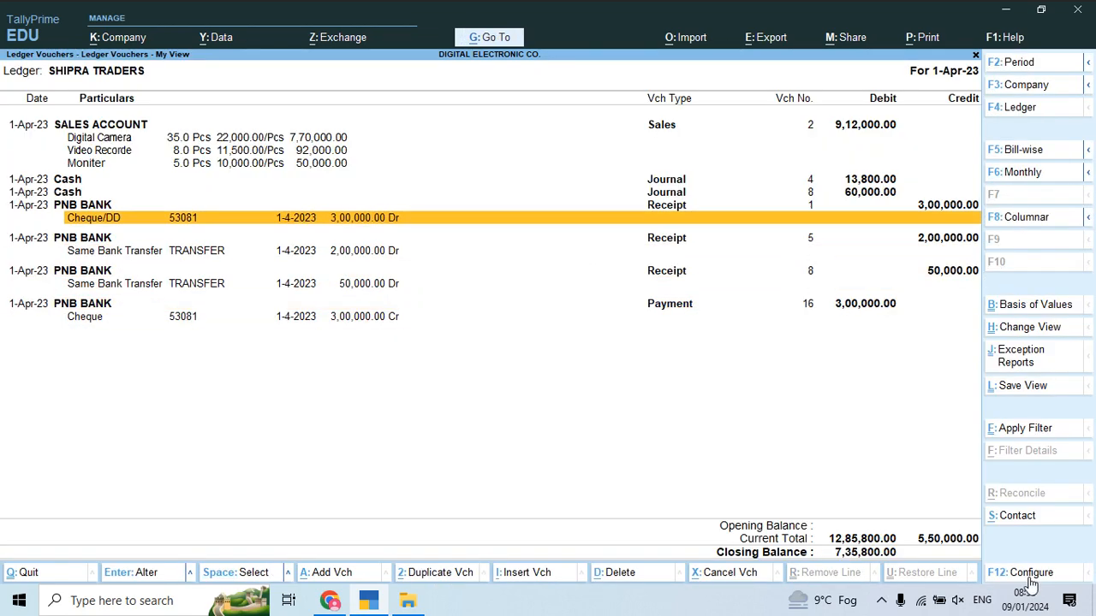
key(Down)
key(Down)
key(Down)
key(Down)
key(Down)
key(Down)
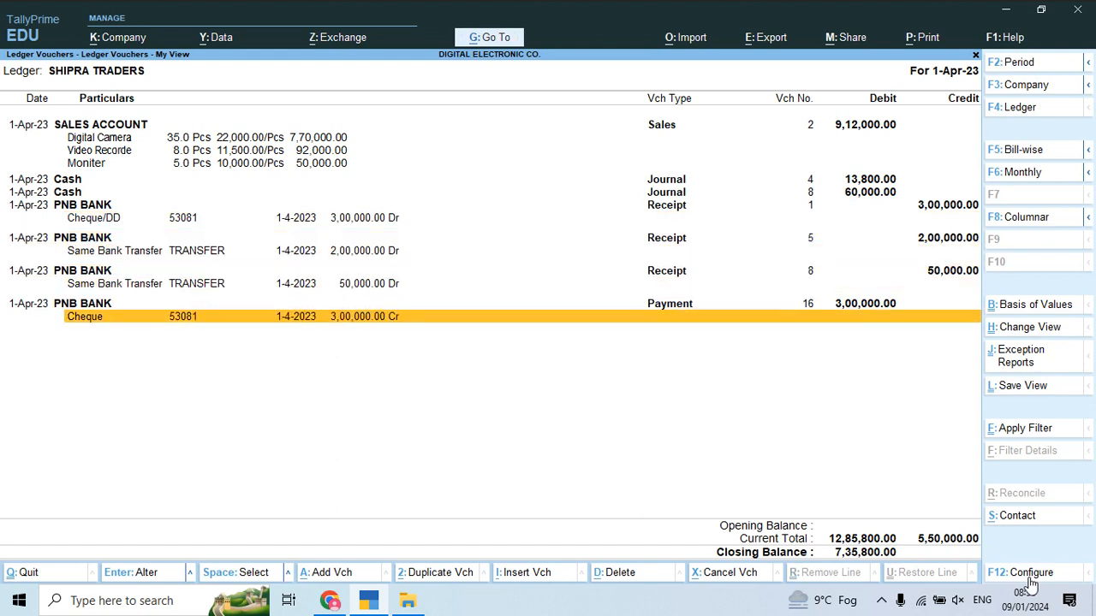
Step: Export the SHIPRA TRADERS ledger as a PDF named "shipra ledger" to folder 6 on the local drive
key(alt+e)
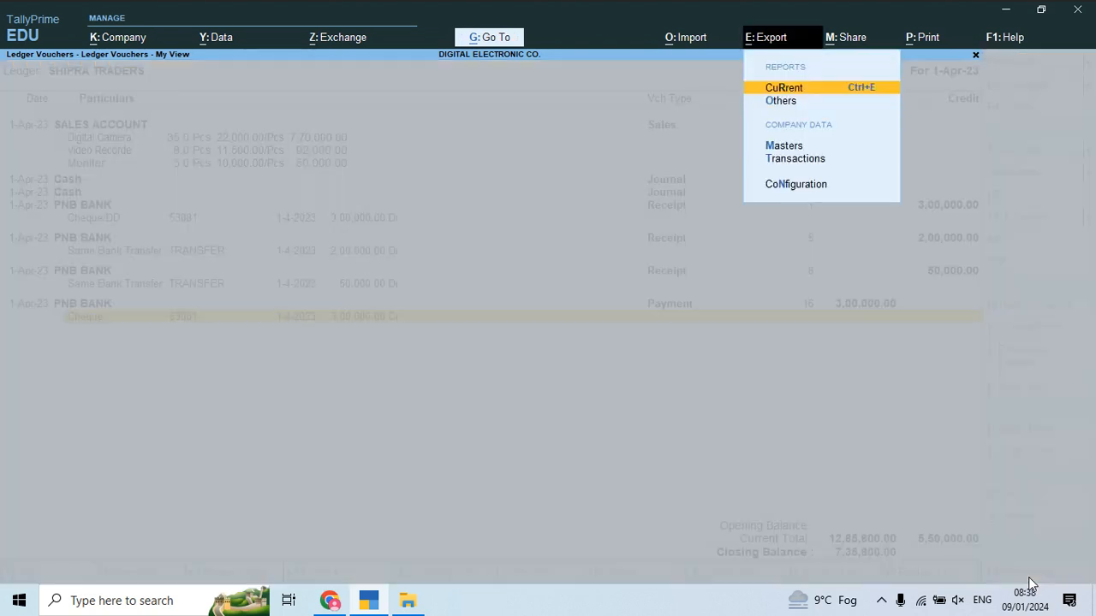
key(Return)
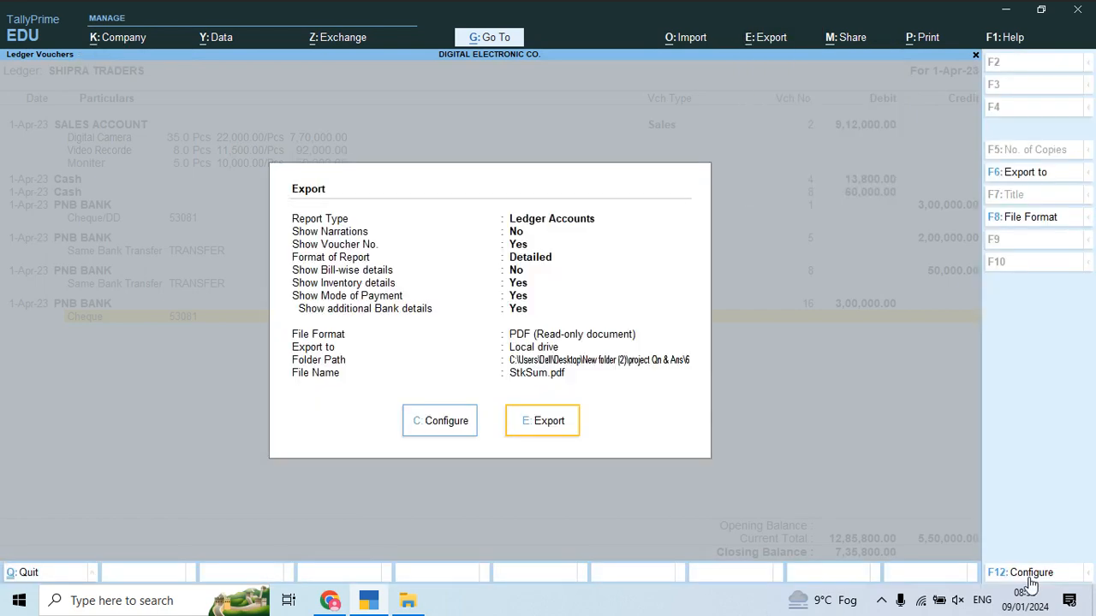
key(Left)
key(Right)
key(Left)
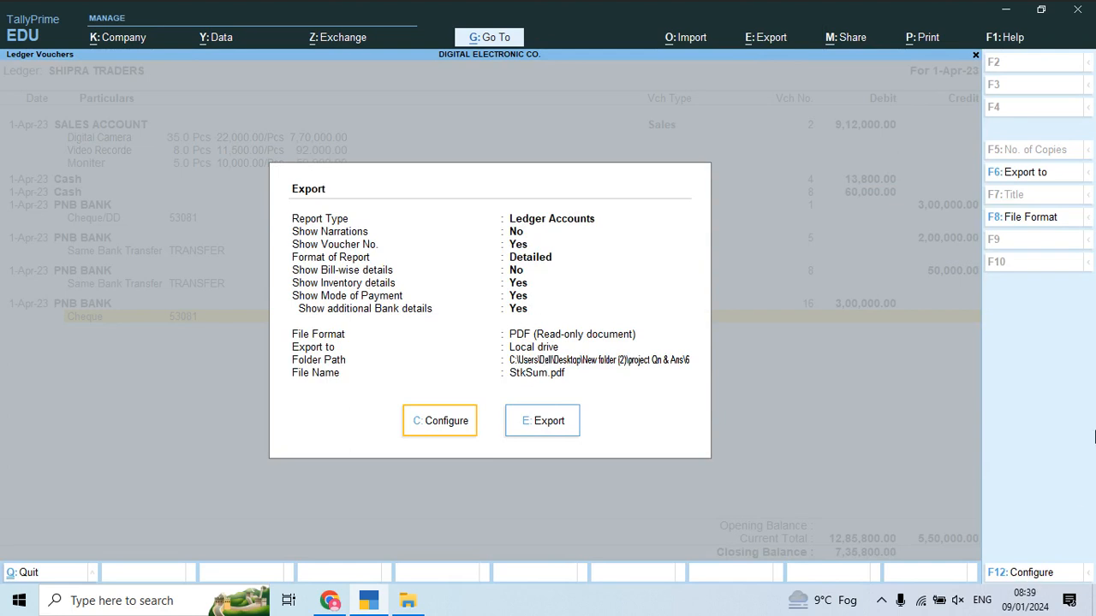
click(1035, 172)
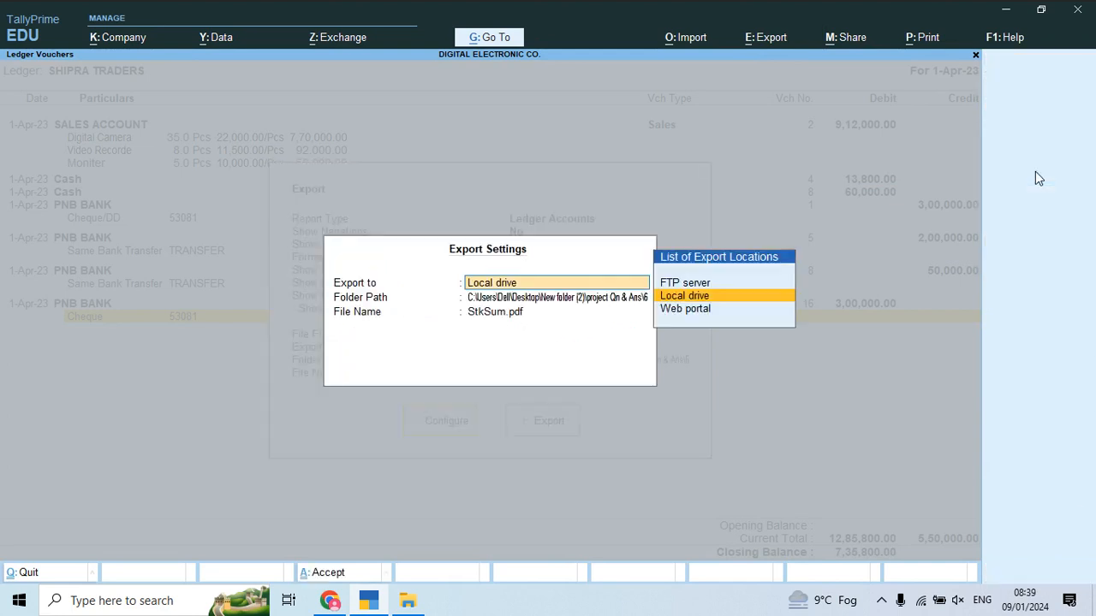
key(Return)
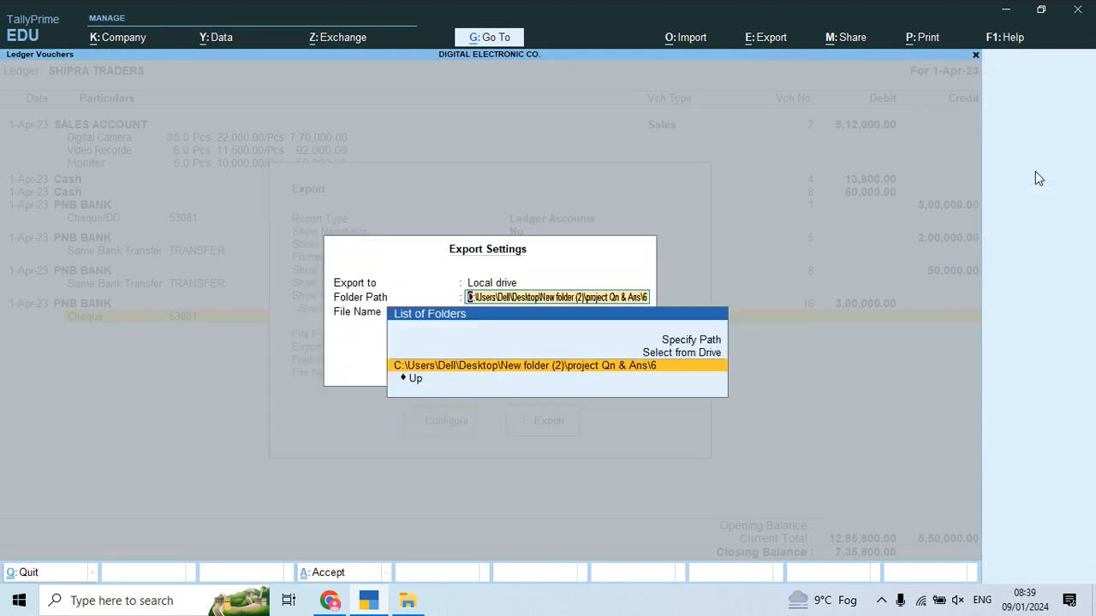
key(Return)
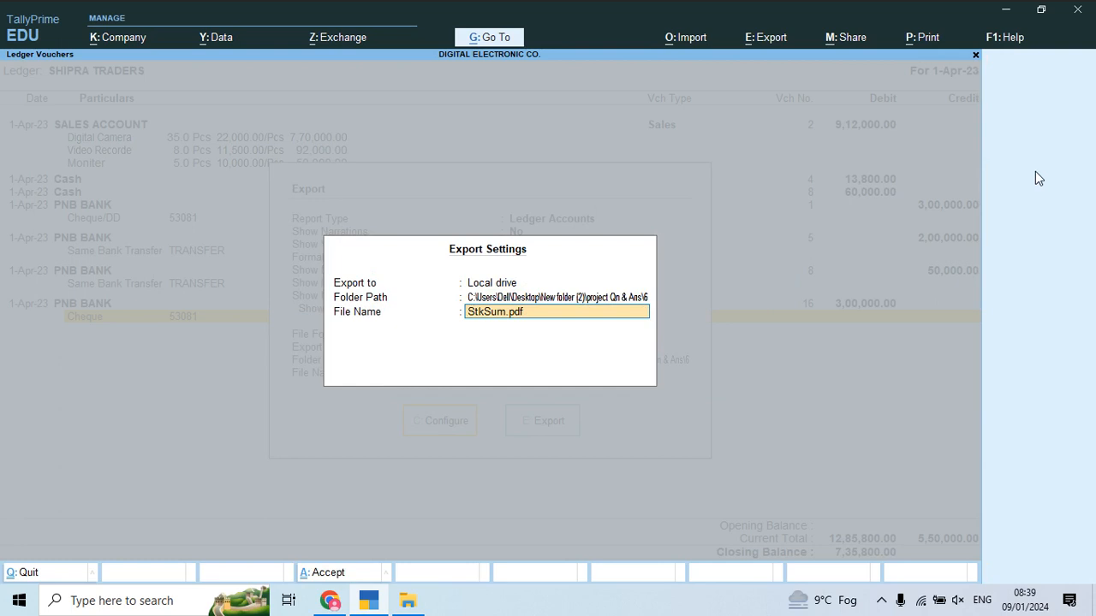
text(shio)
key(BackSpace)
text(pra ledger)
key(Return)
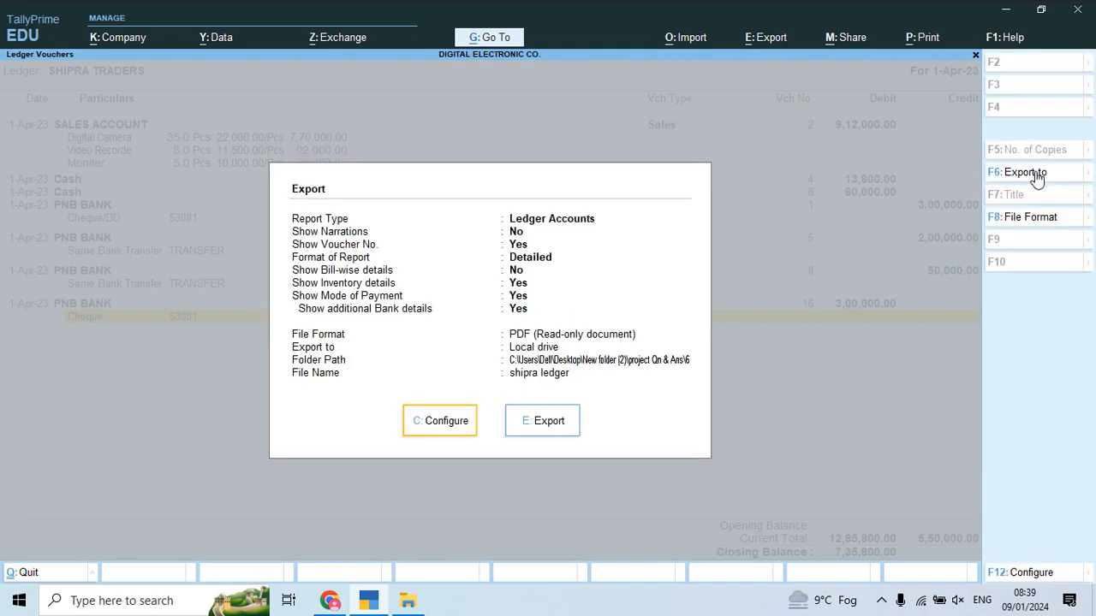
key(Right)
key(Return)
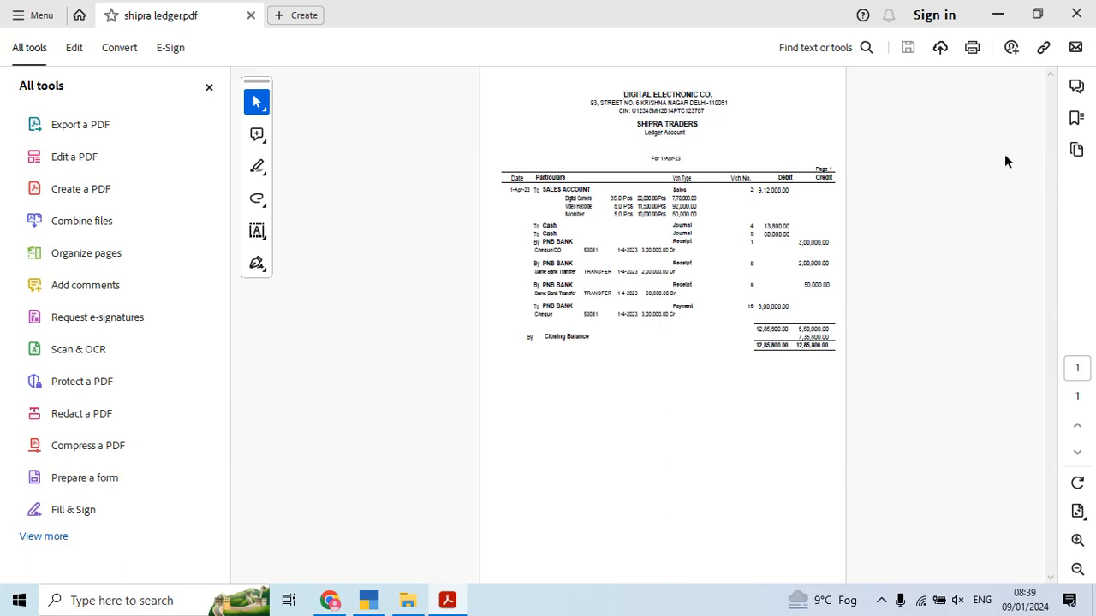
Step: Enlarge the exported shipra ledger.pdf, check its ledger entries and closing balance, and close it
click(1078, 540)
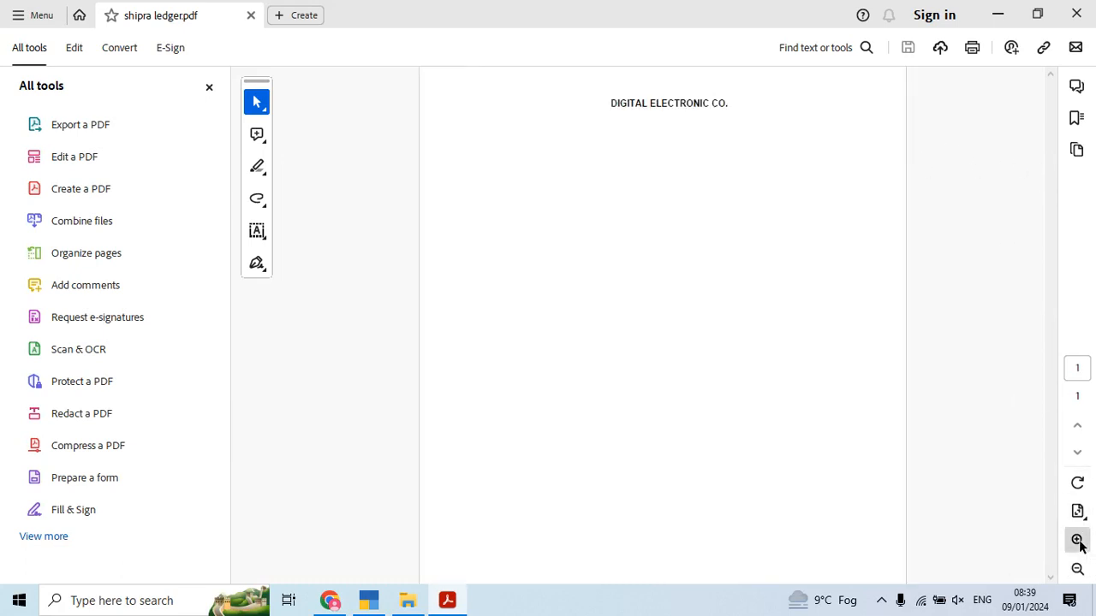
click(1077, 540)
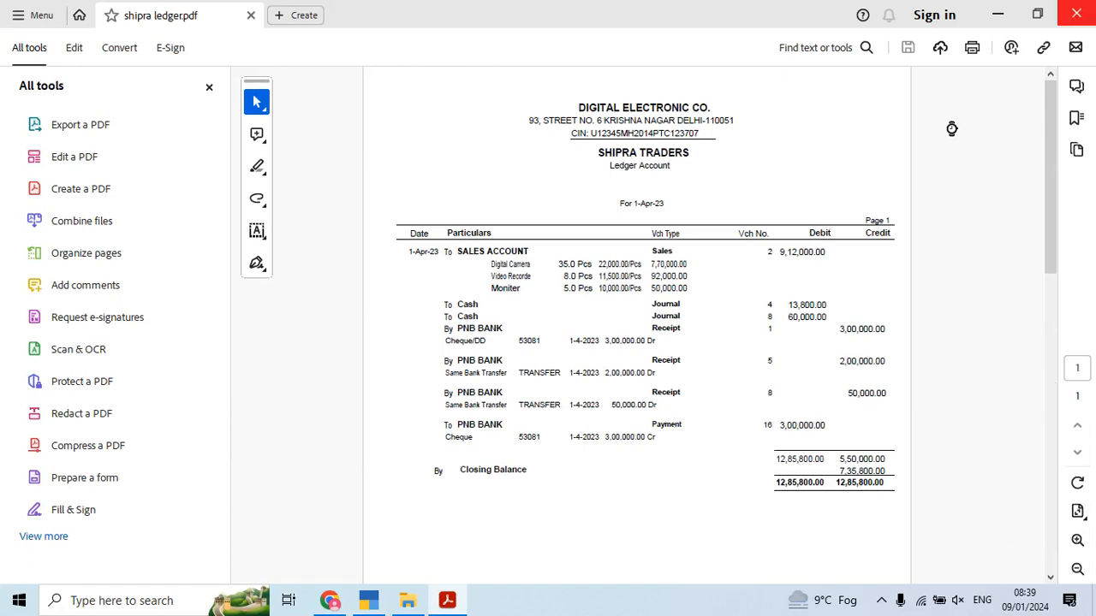
key(alt+F4)
Step: Switch to Project 6.pdf in Chrome, read the questions from number 8 onward, and return to TallyPrime
key(alt+Tab)
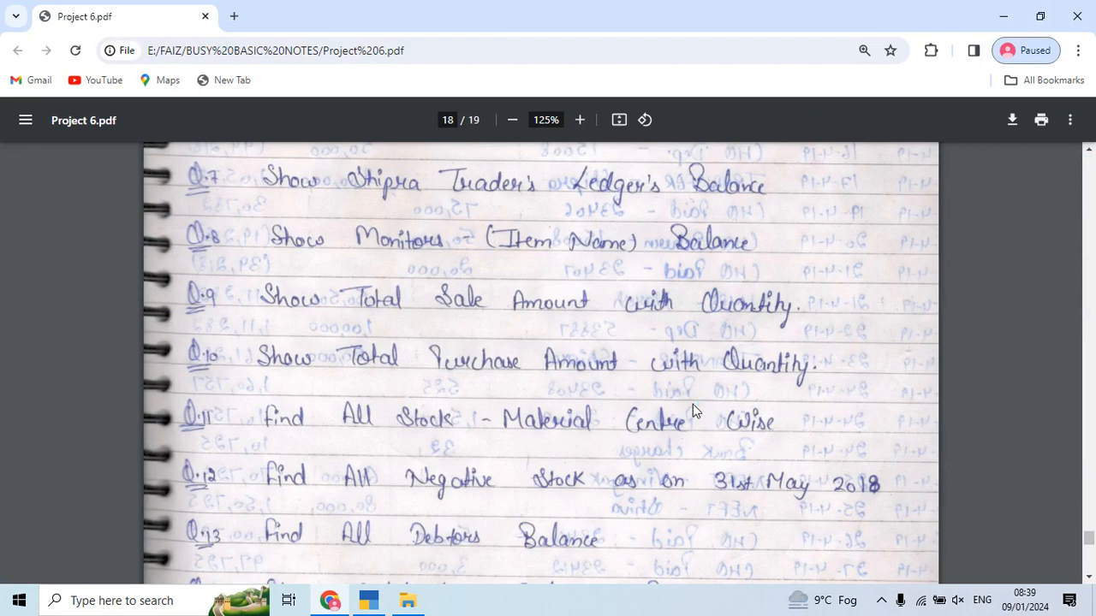
scroll(692, 406, down, 2)
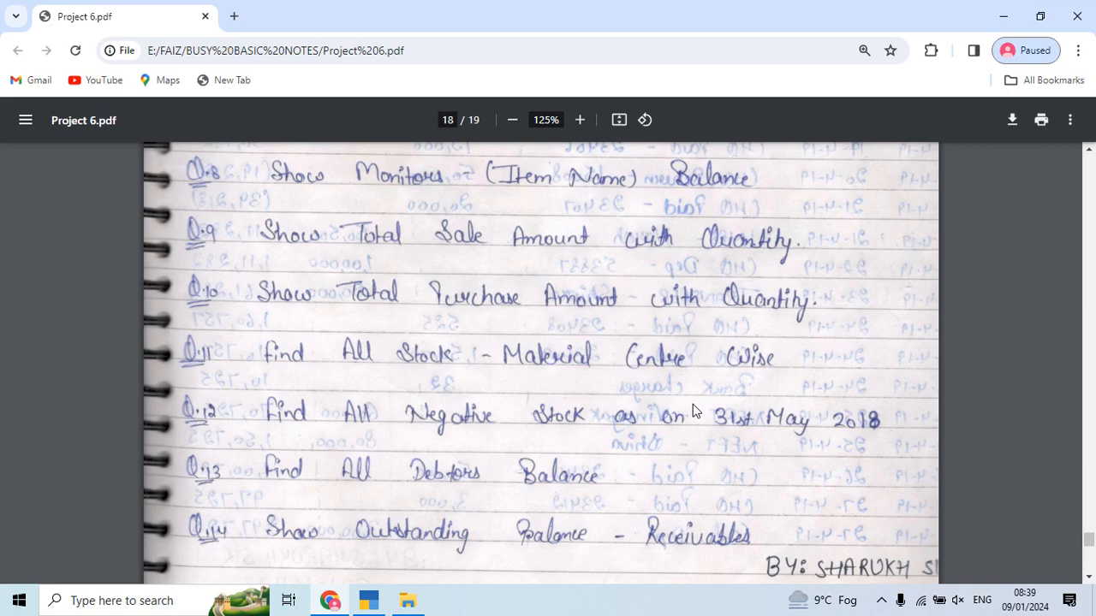
key(alt+Tab)
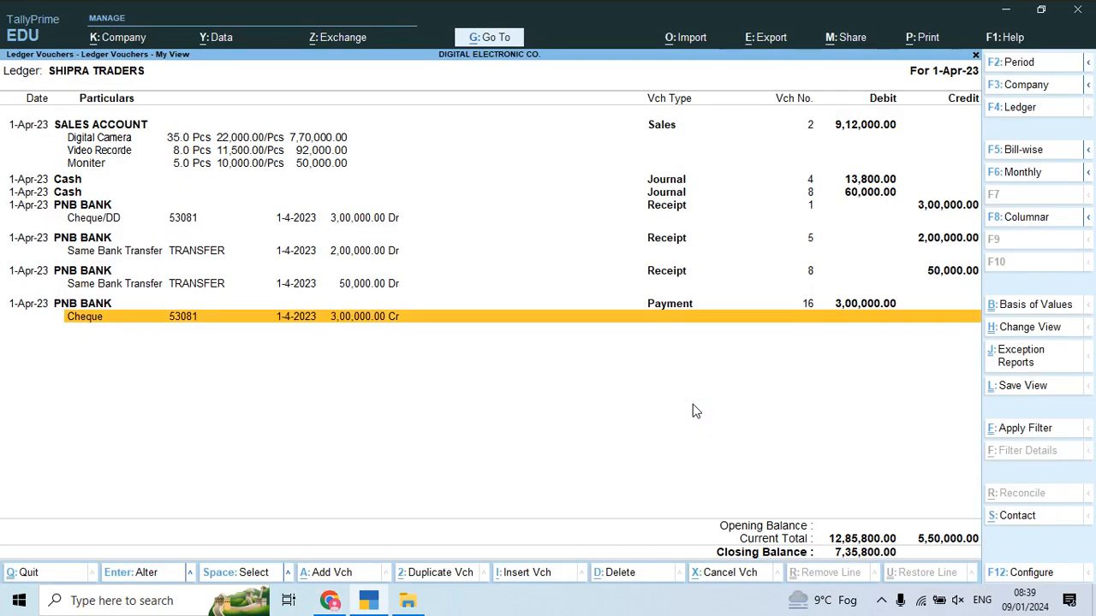
Step: Leave the SHIPRA TRADERS ledger and display the company's Stock Summary
key(Escape)
key(Escape)
key(Escape)
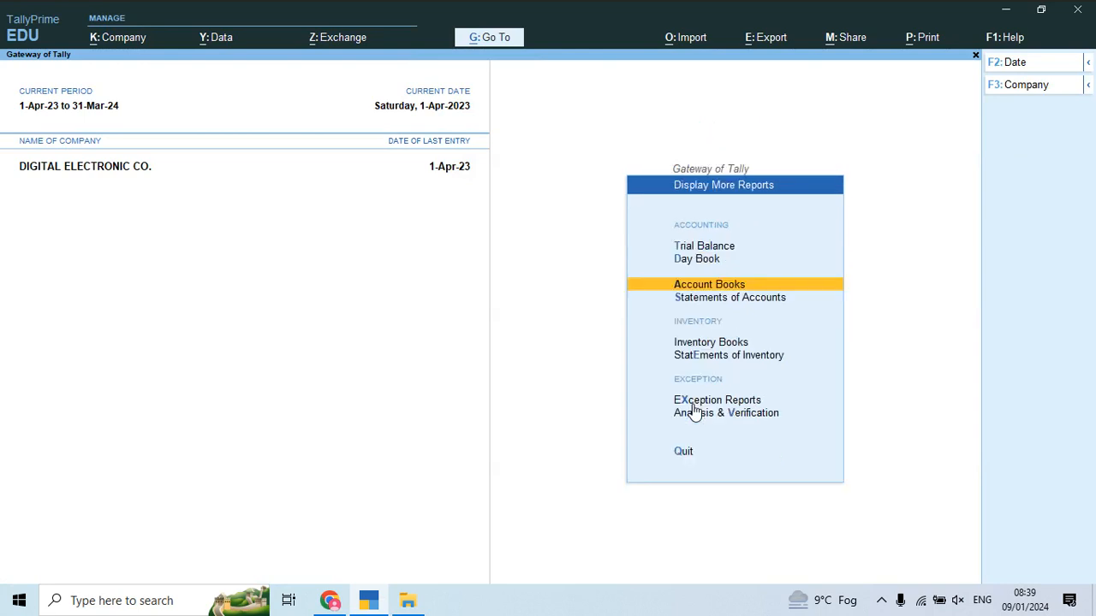
key(Escape)
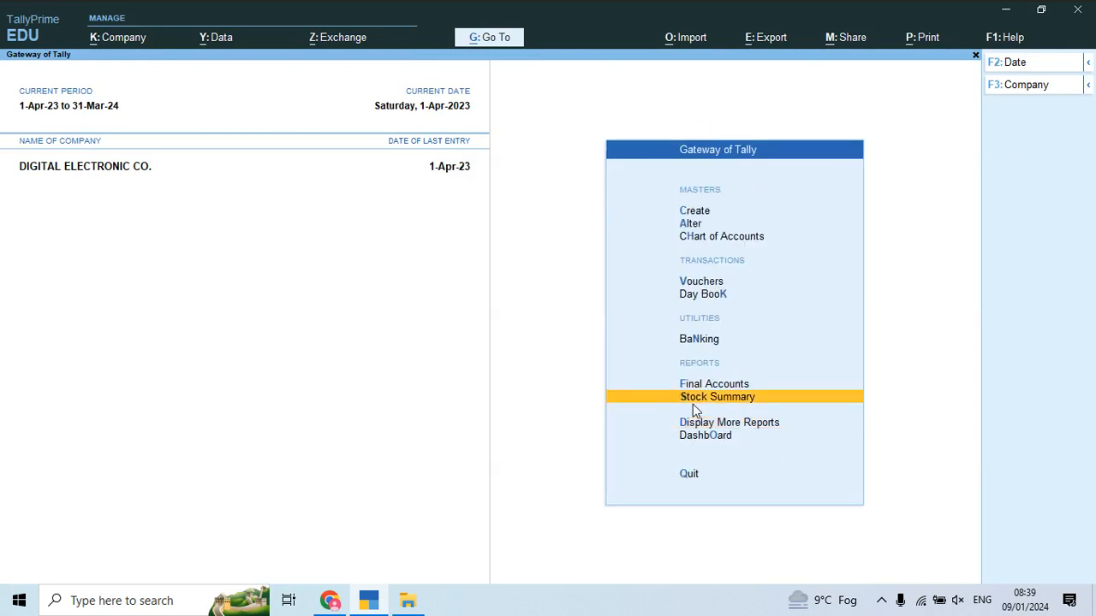
click(692, 404)
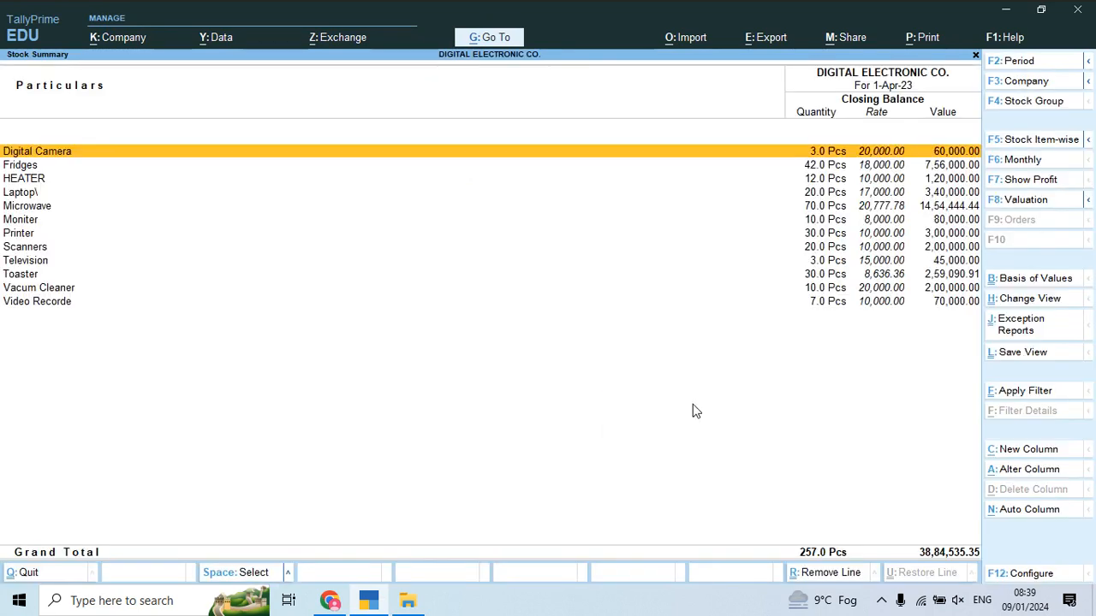
Step: Open the stock item Moniter from the Stock Summary and display its April vouchers
key(Down)
key(Down)
key(Down)
key(Down)
key(Down)
key(Down)
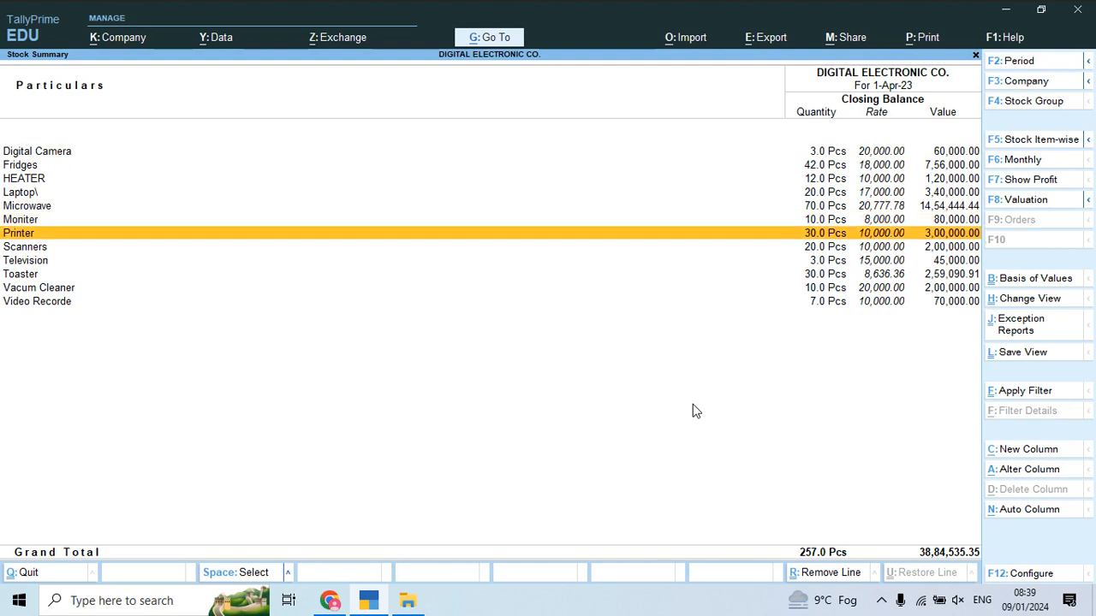
key(Up)
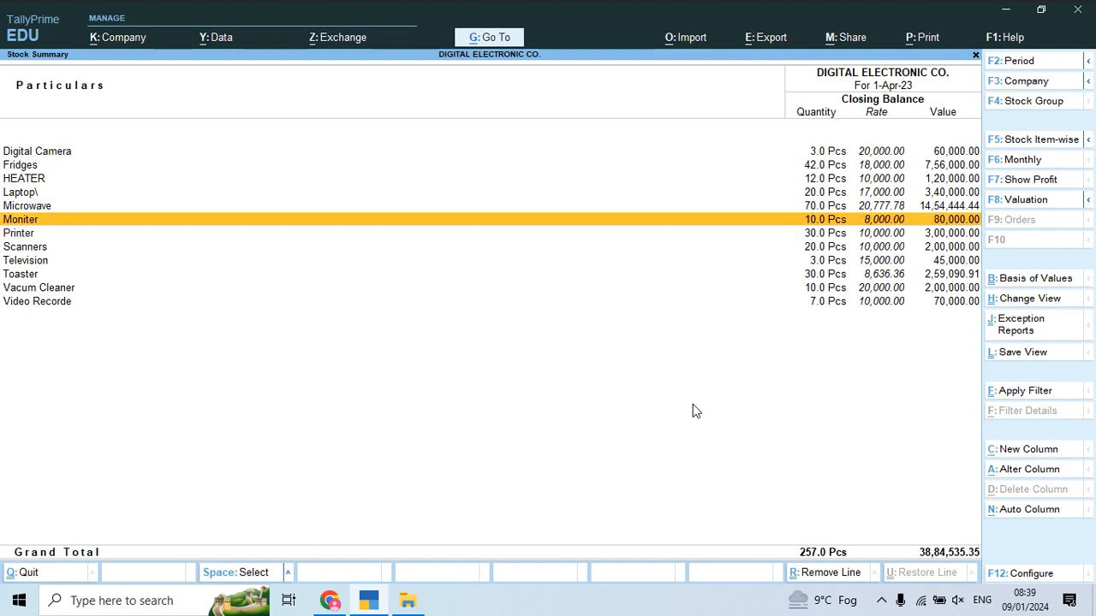
key(Return)
key(Return)
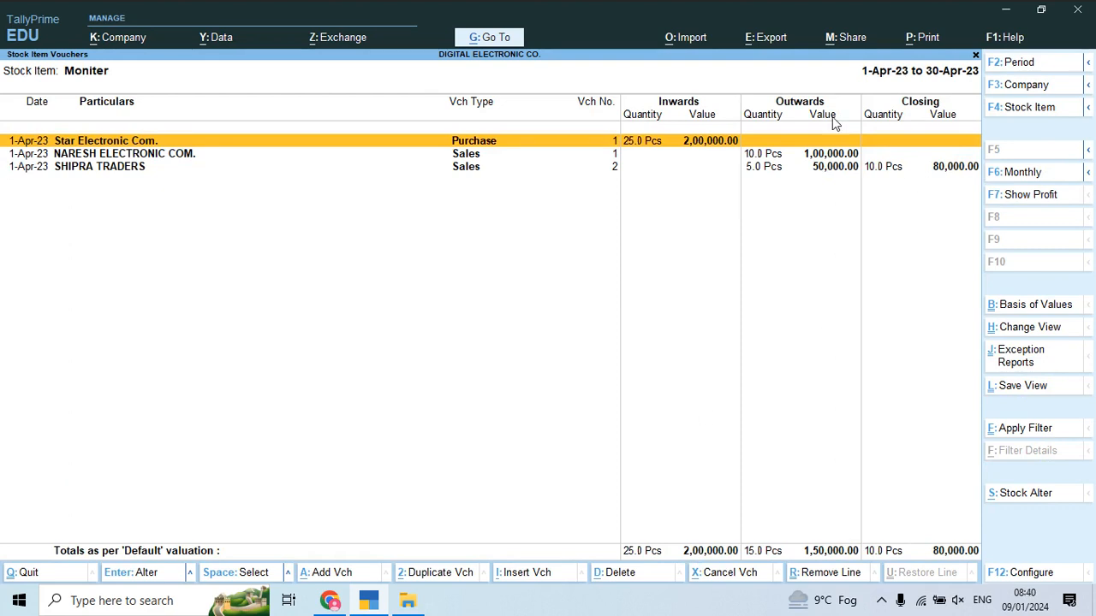
Step: Go to the Stock Query report and display it for the item Moniter
click(479, 41)
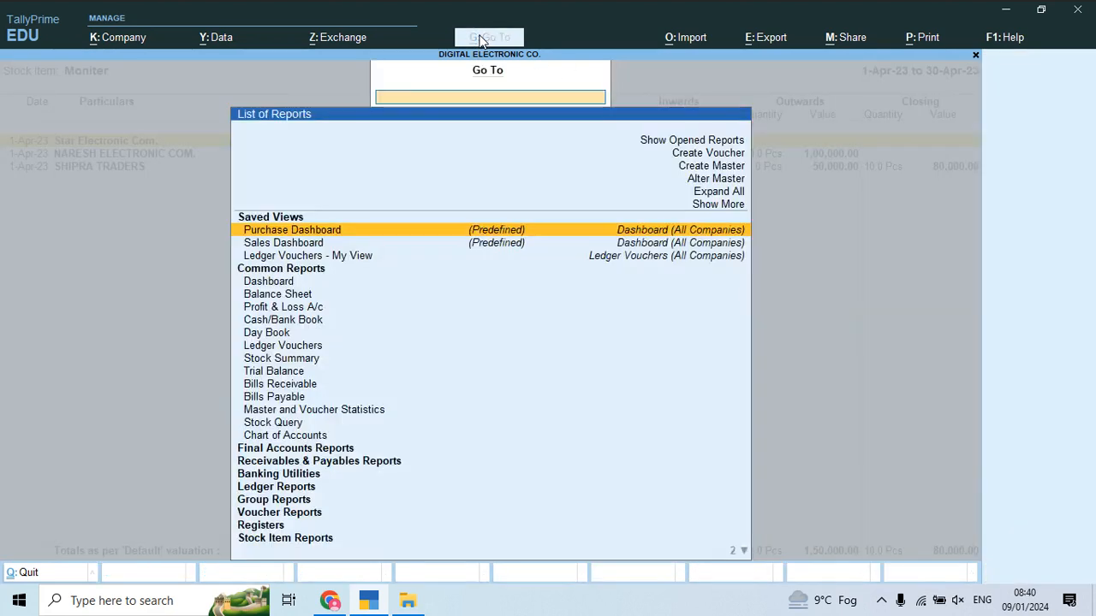
key(Down)
key(Down)
key(Down)
key(Down)
key(Down)
key(Down)
key(Down)
key(Down)
key(Down)
key(Down)
key(Down)
key(Down)
key(Down)
key(Down)
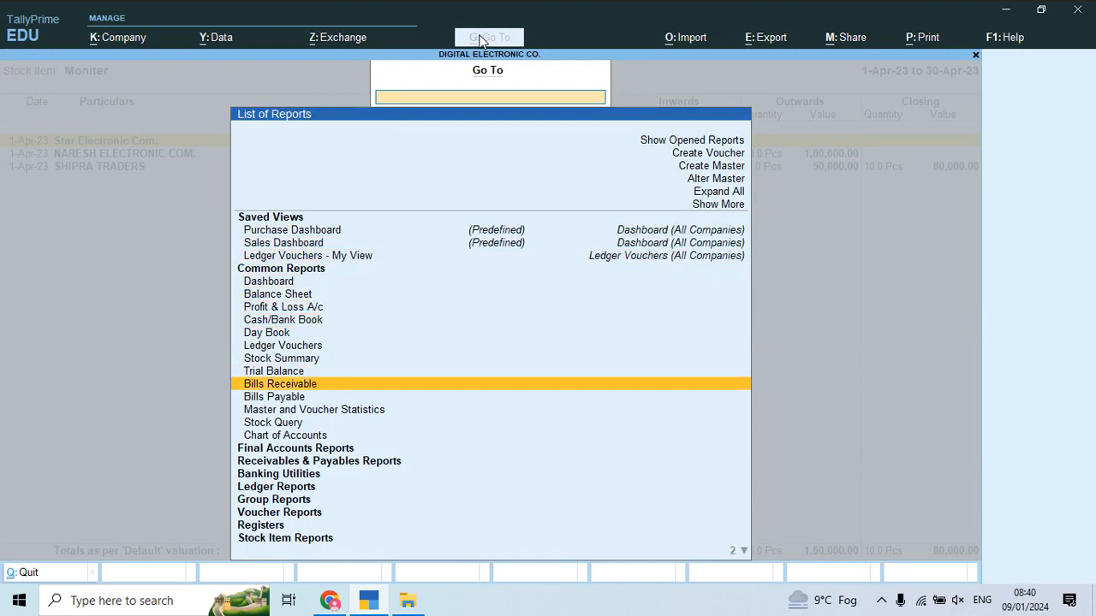
key(Return)
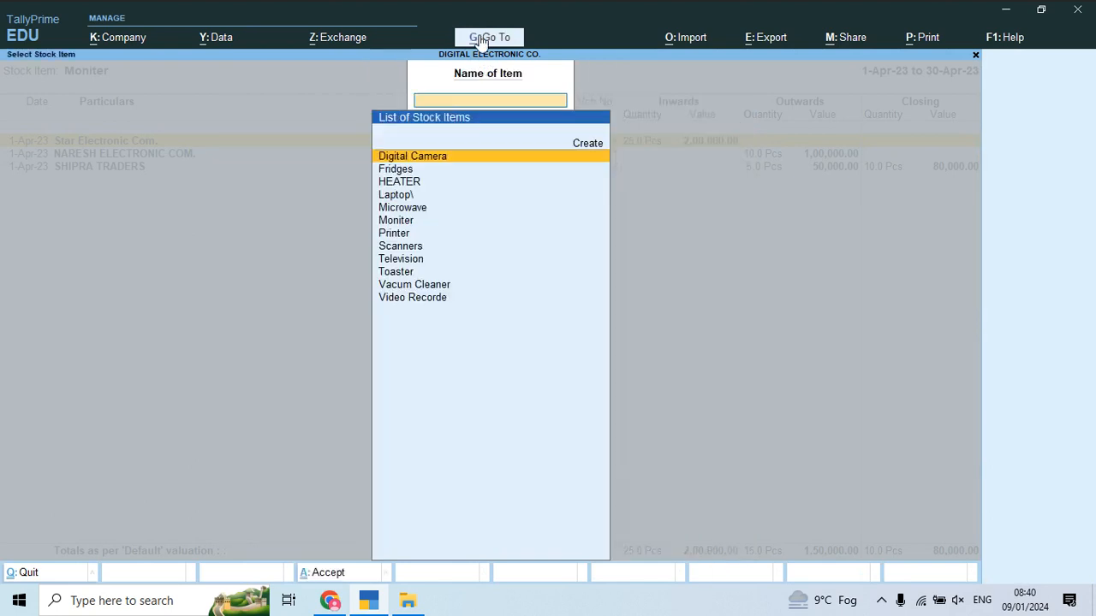
key(Down)
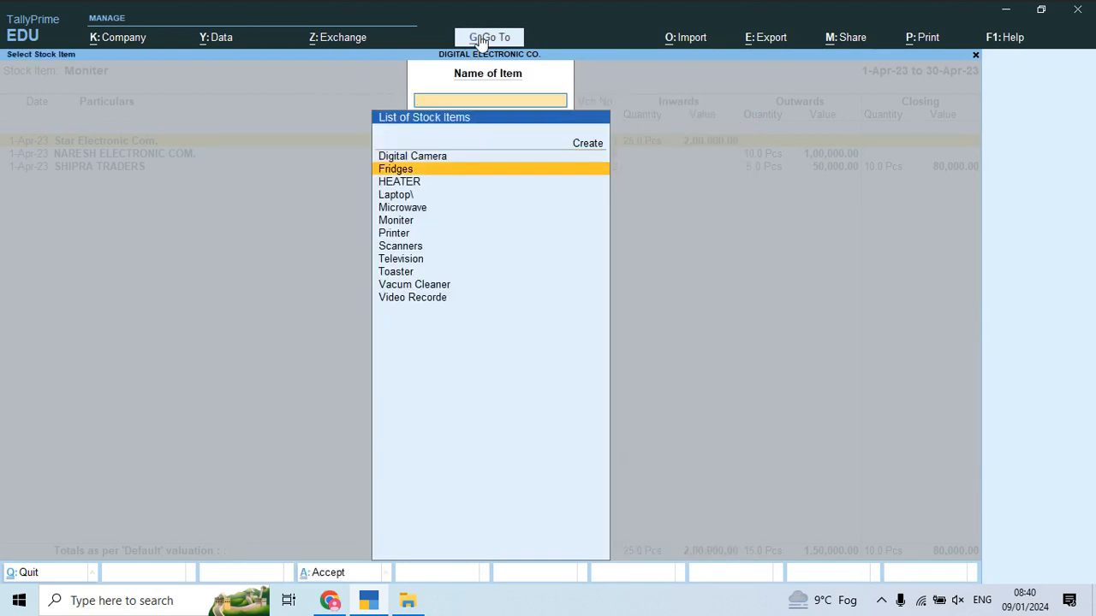
text(Moni)
key(Return)
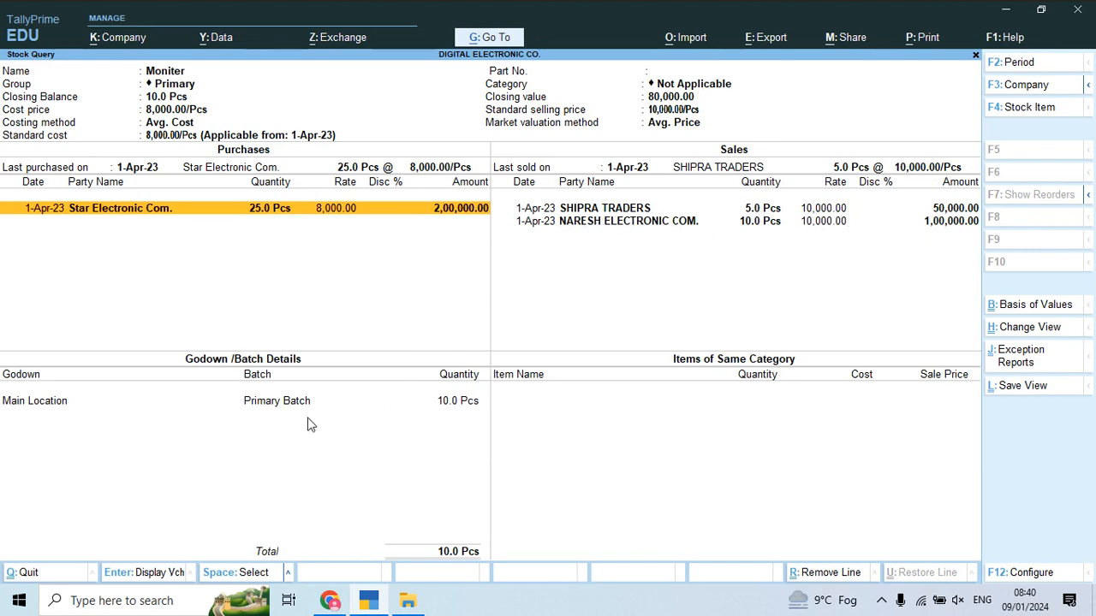
Step: Examine Moniter's godown/batch details, purchase entry and sales entries in the stock query
click(282, 408)
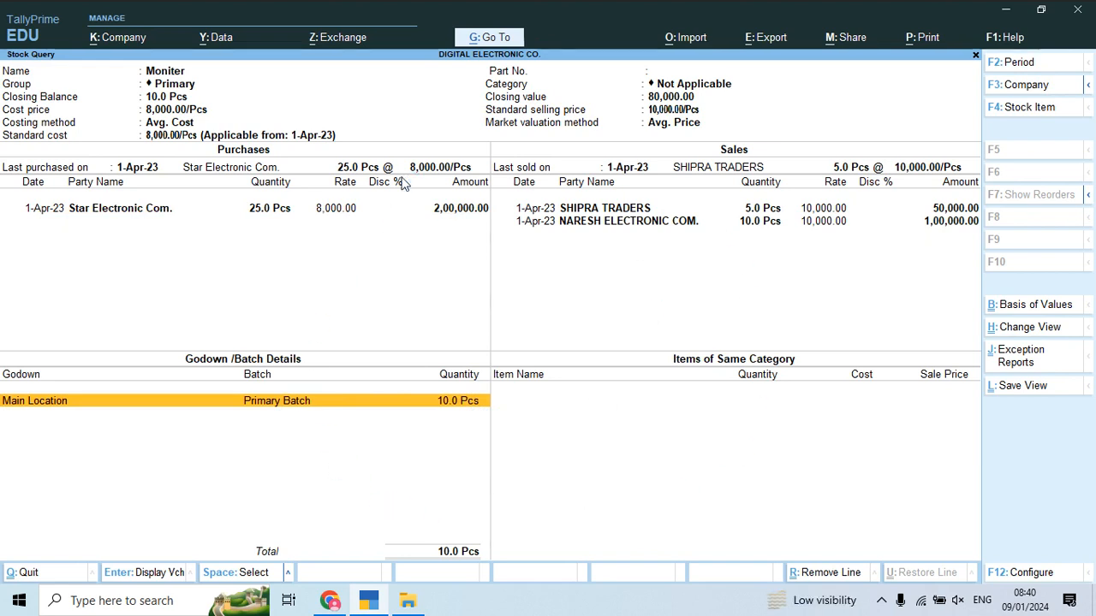
click(280, 230)
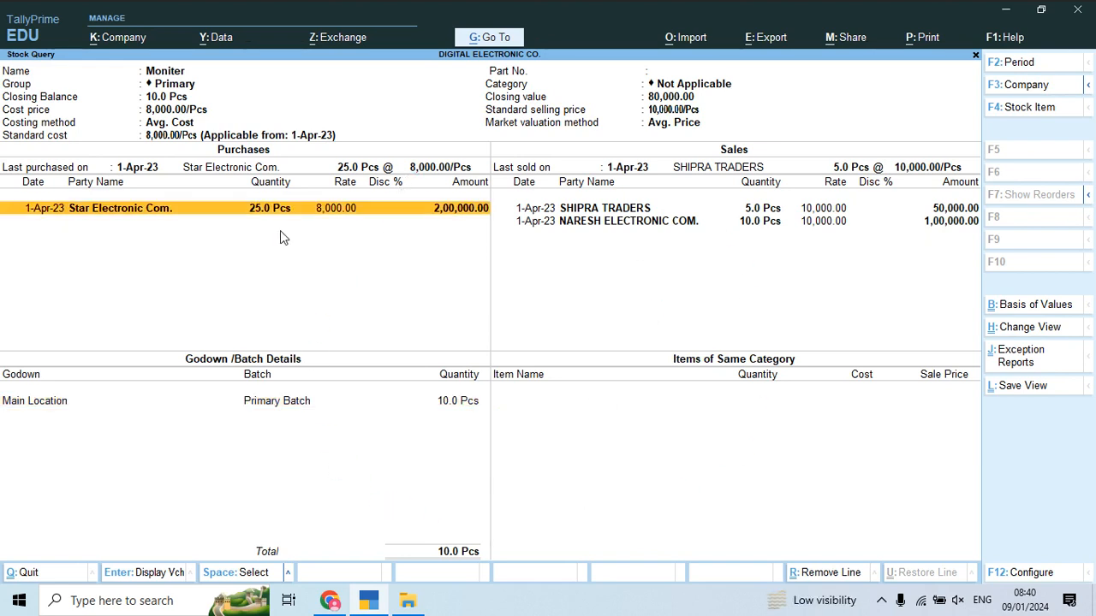
click(611, 239)
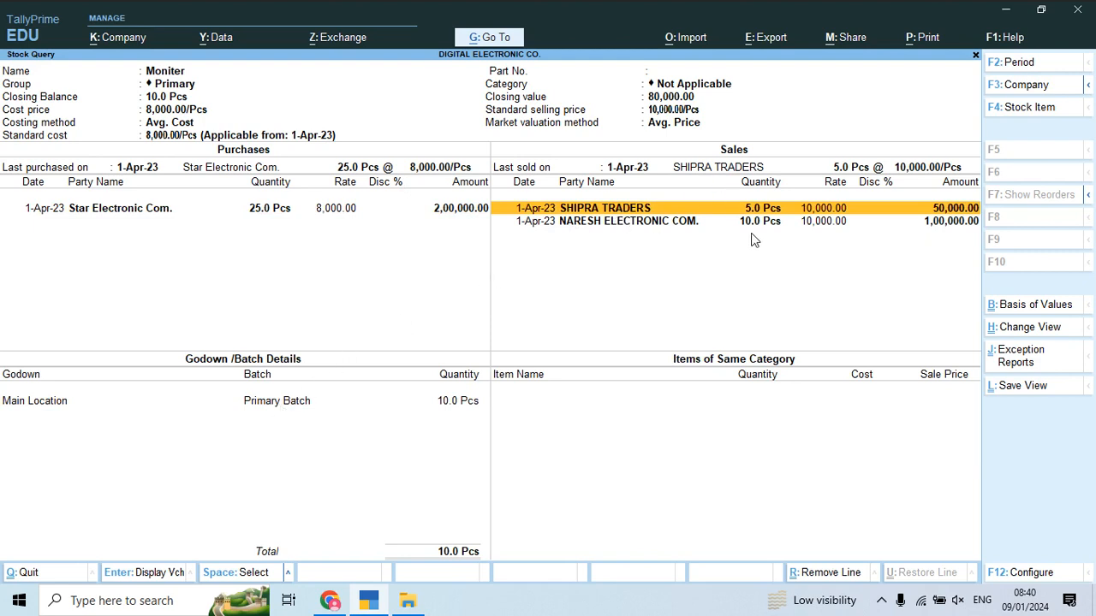
click(291, 405)
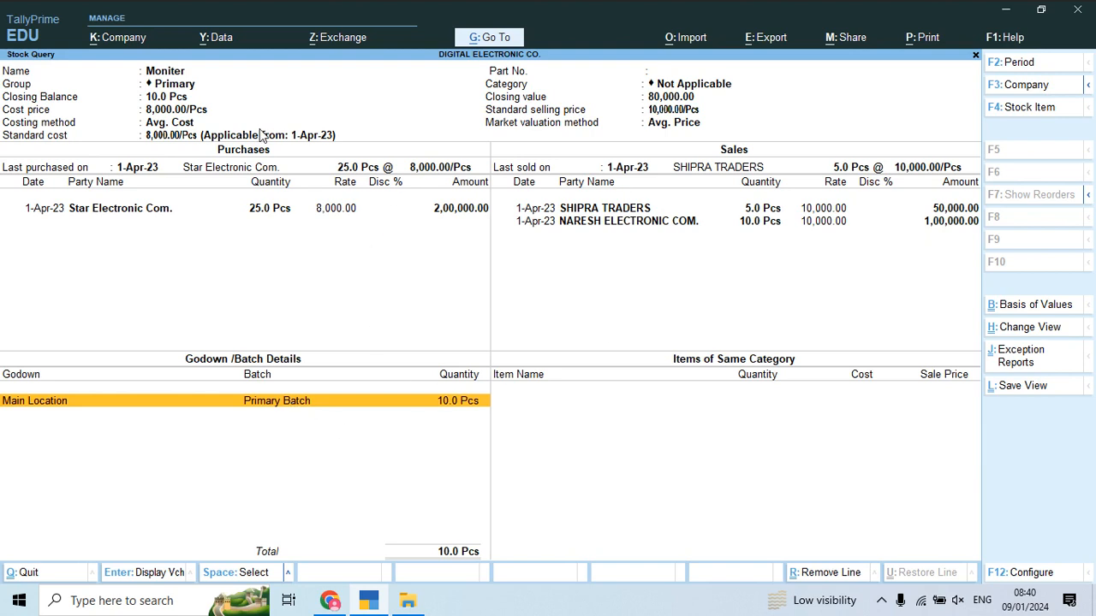
Step: Export the Moniter stock query as the PDF "Stock Query.pdf" to folder 6 on the local drive
key(alt+e)
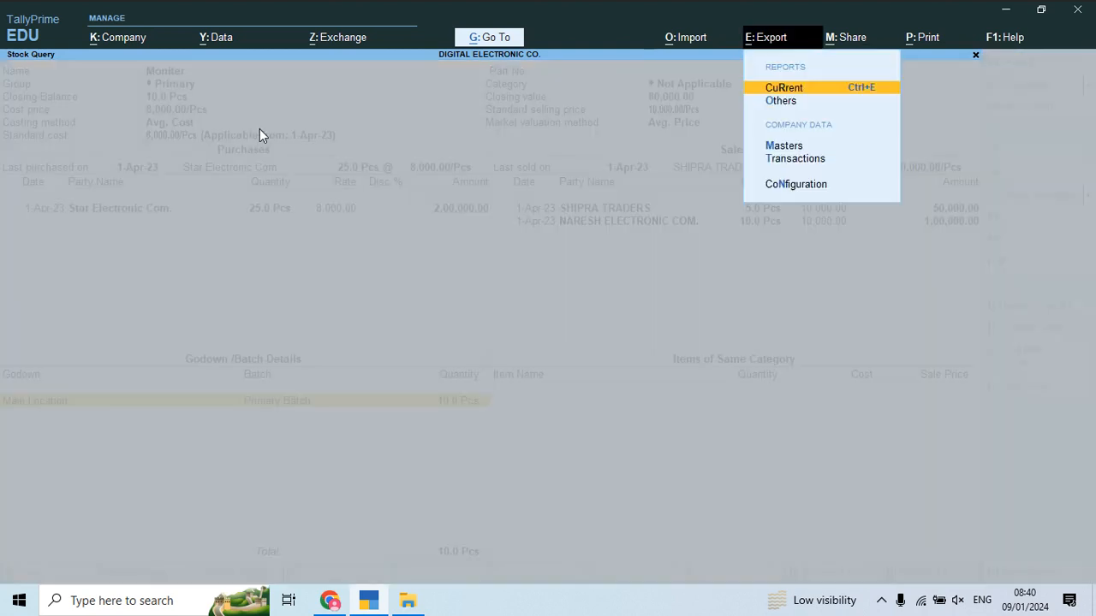
key(Return)
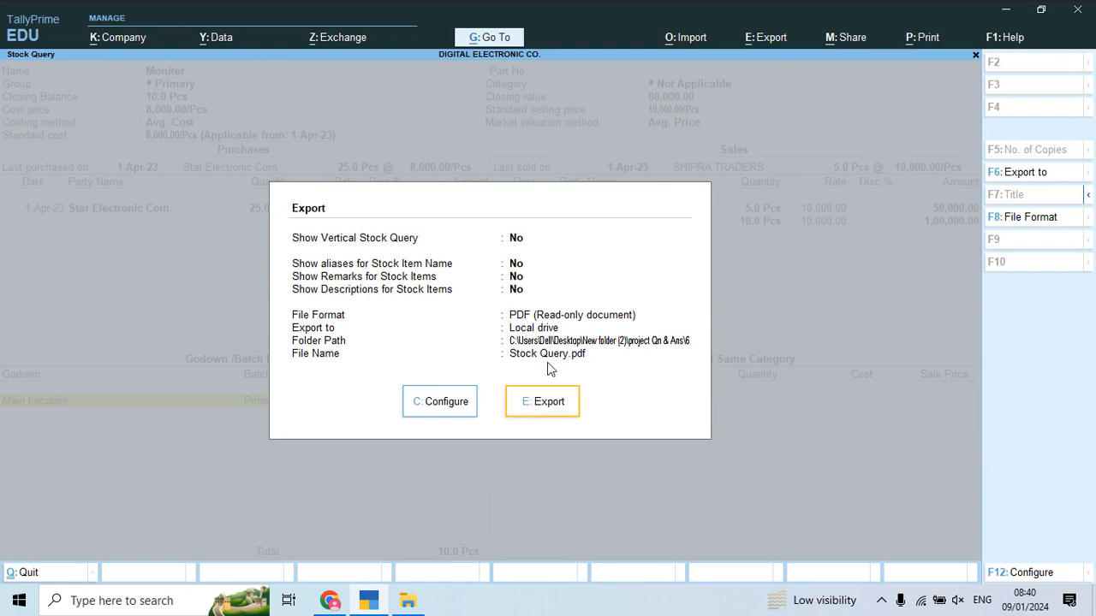
click(541, 410)
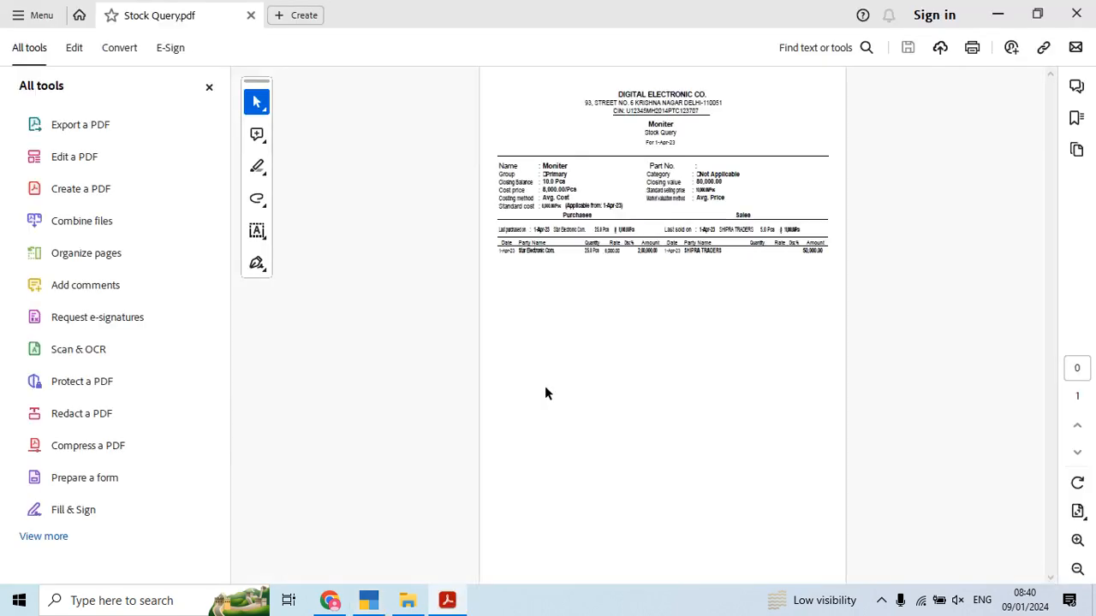
Step: Enlarge the exported Stock Query.pdf, check its purchase, sales and godown details, and close it
click(1077, 539)
click(1077, 539)
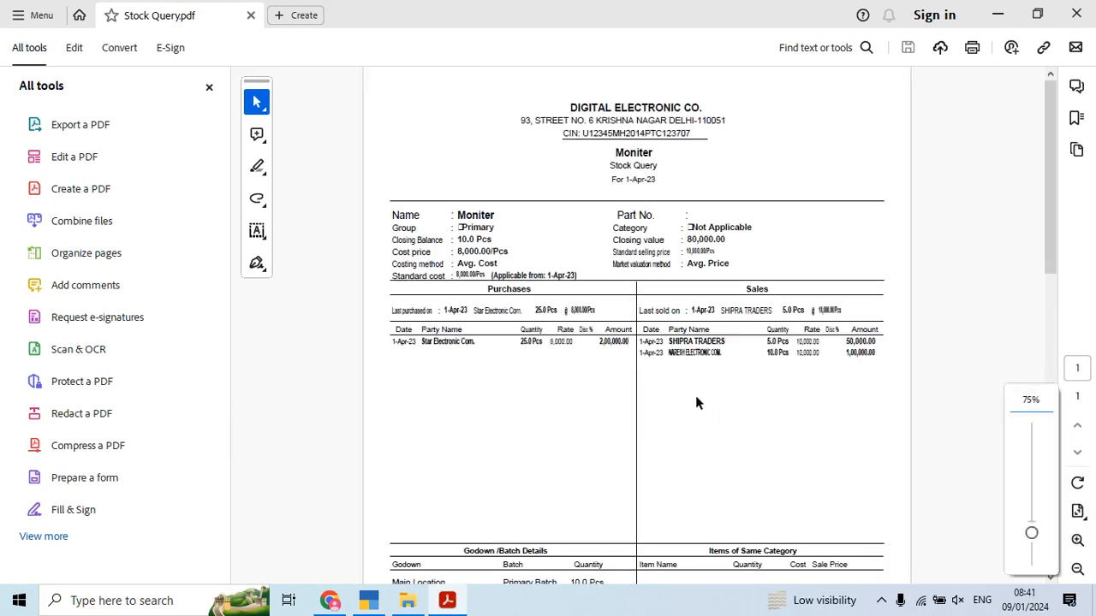
scroll(695, 401, down, 5)
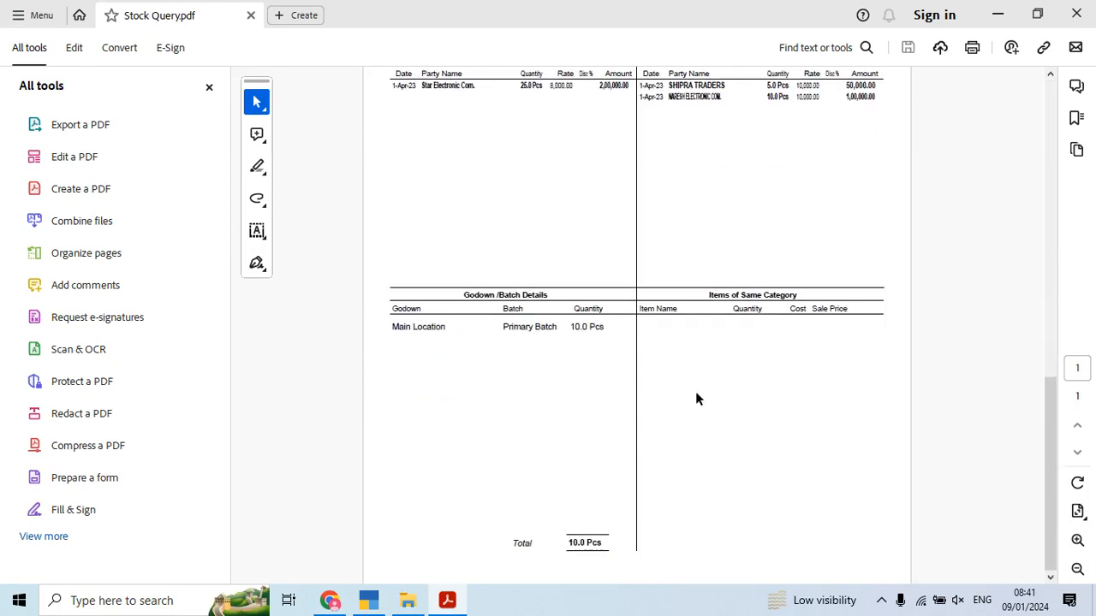
click(1076, 15)
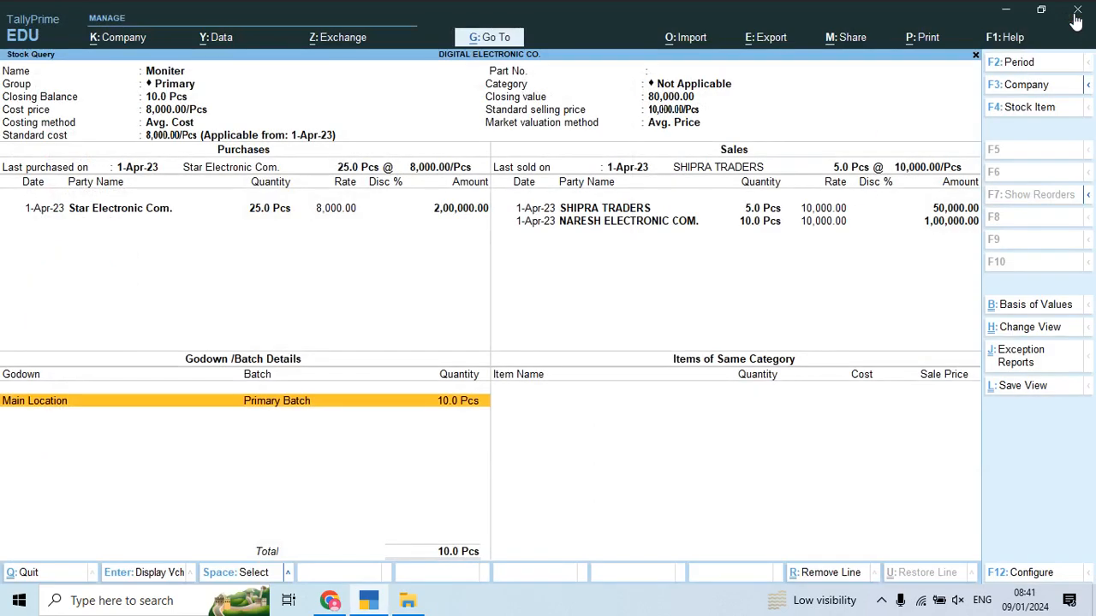
Step: Switch to Project 6.pdf in Chrome, read questions 9 to 14, and return to TallyPrime
key(alt+Tab)
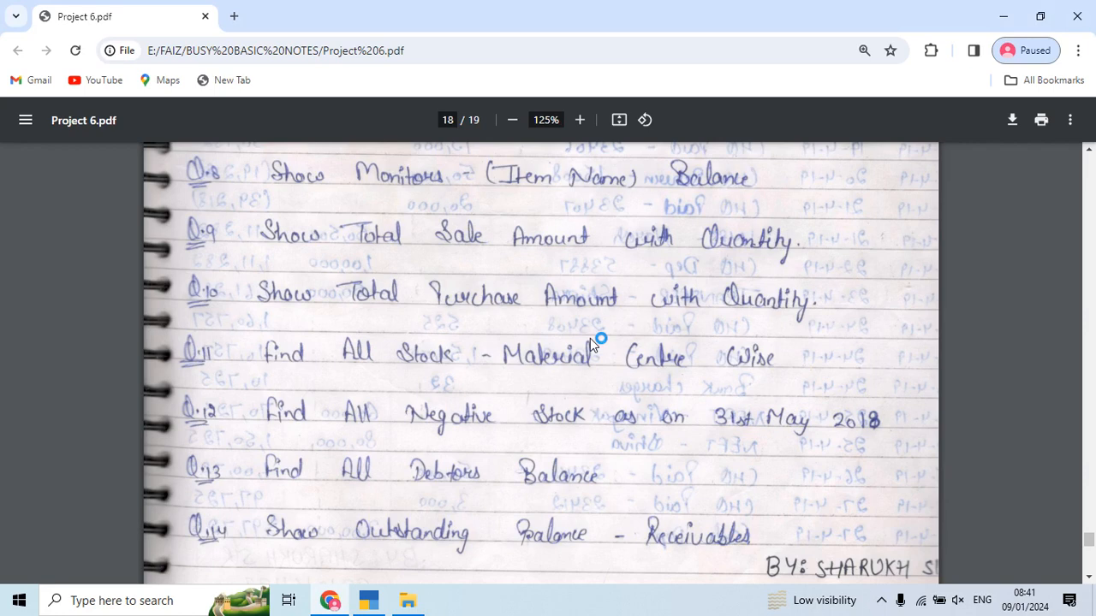
scroll(590, 338, down, 2)
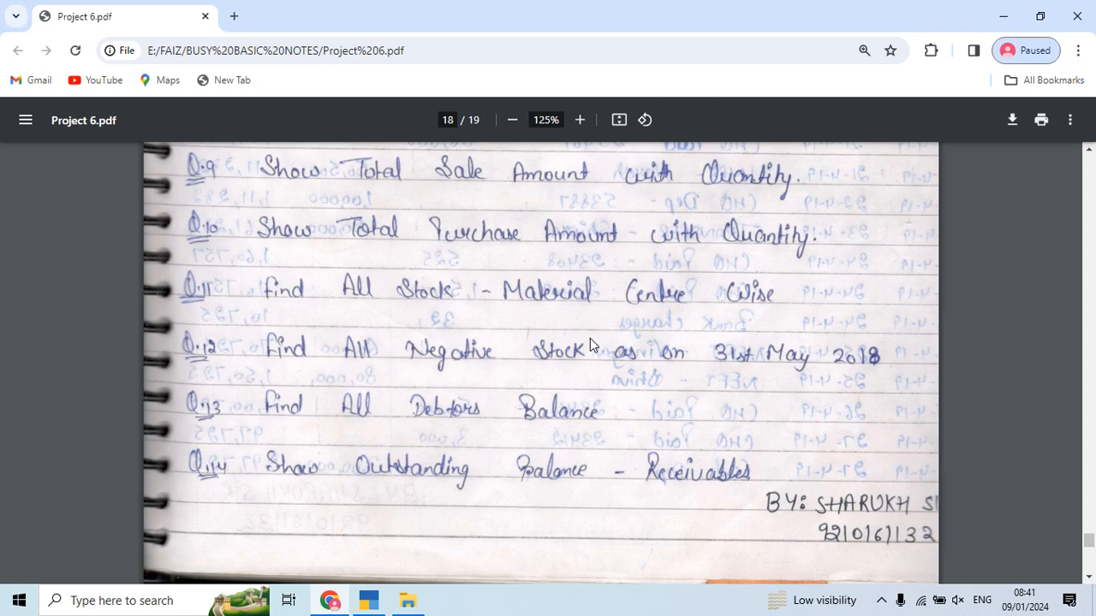
key(alt+Tab)
Step: Close the Moniter stock reports and return to the Gateway of Tally
key(F4)
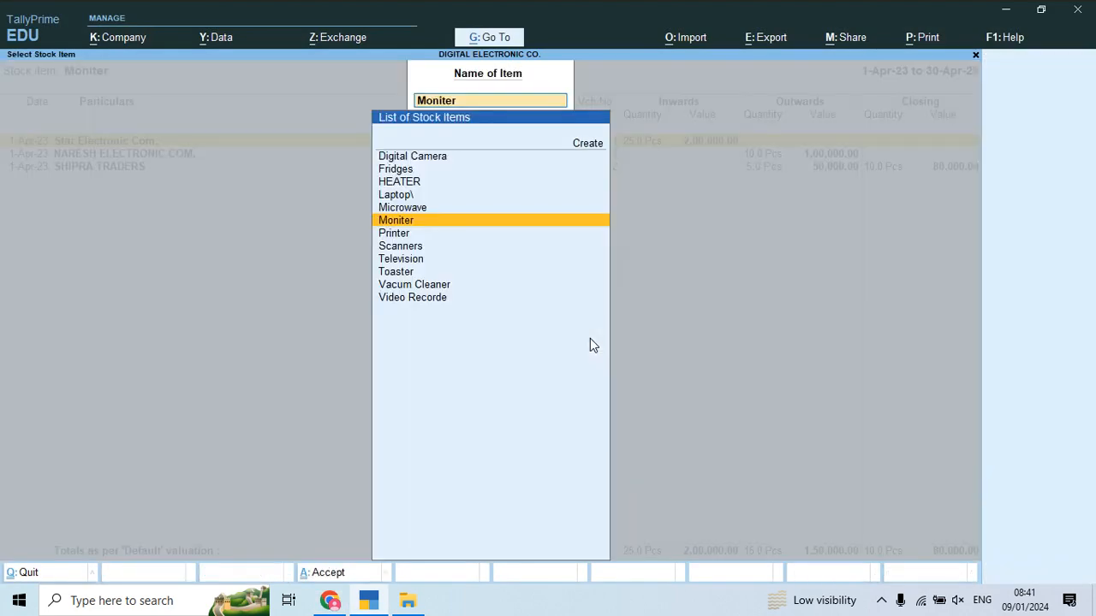
key(BackSpace)
key(Escape)
key(Escape)
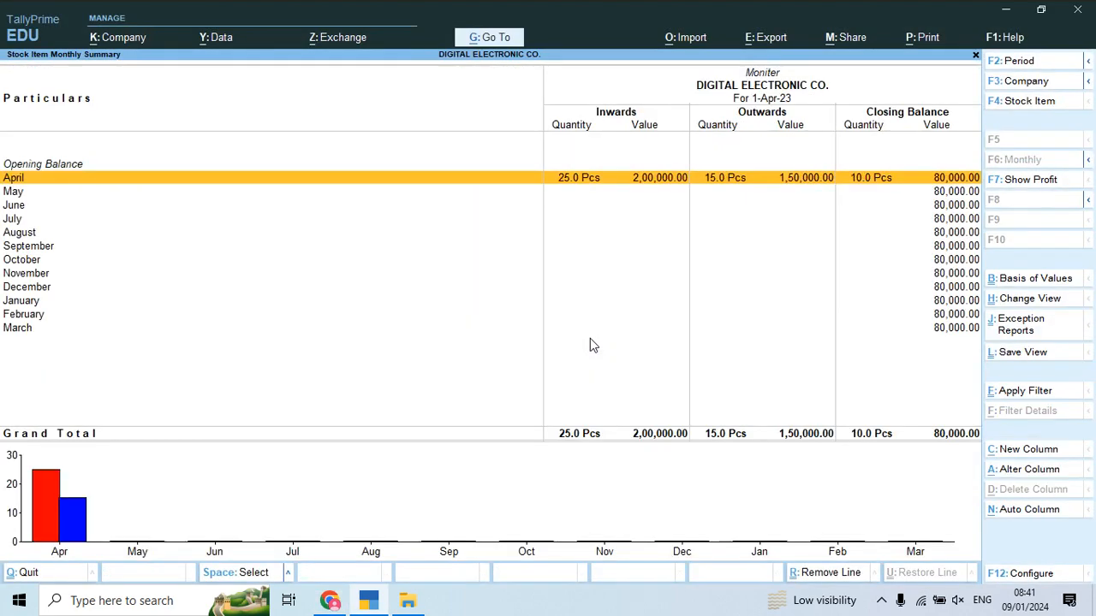
key(Escape)
key(Escape)
key(Down)
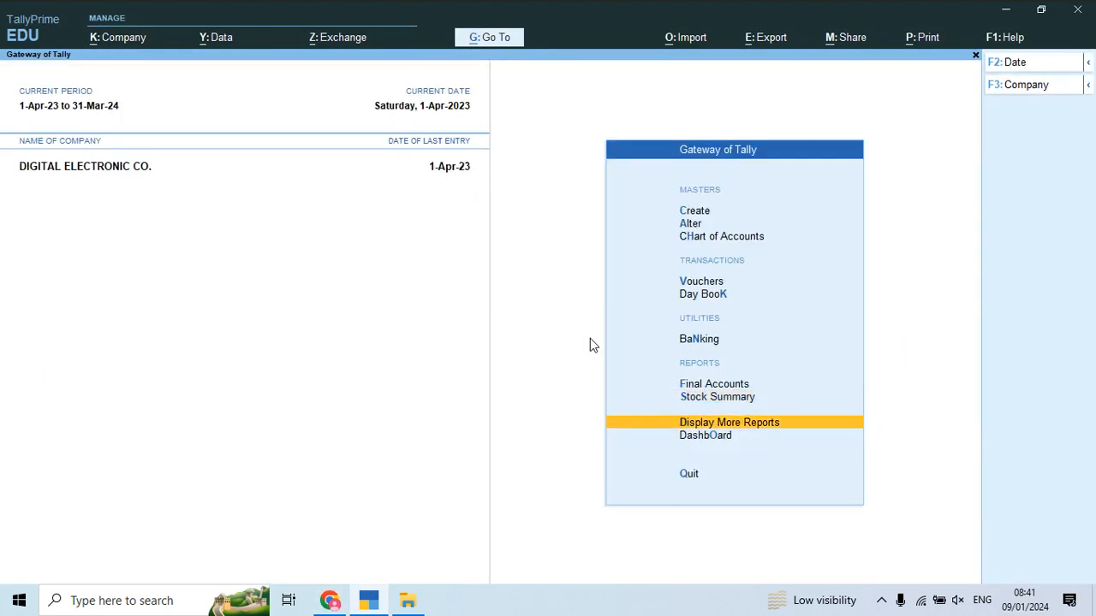
Step: Display the Sales Register from the account books
key(Return)
key(Down)
key(Down)
key(Down)
key(a)
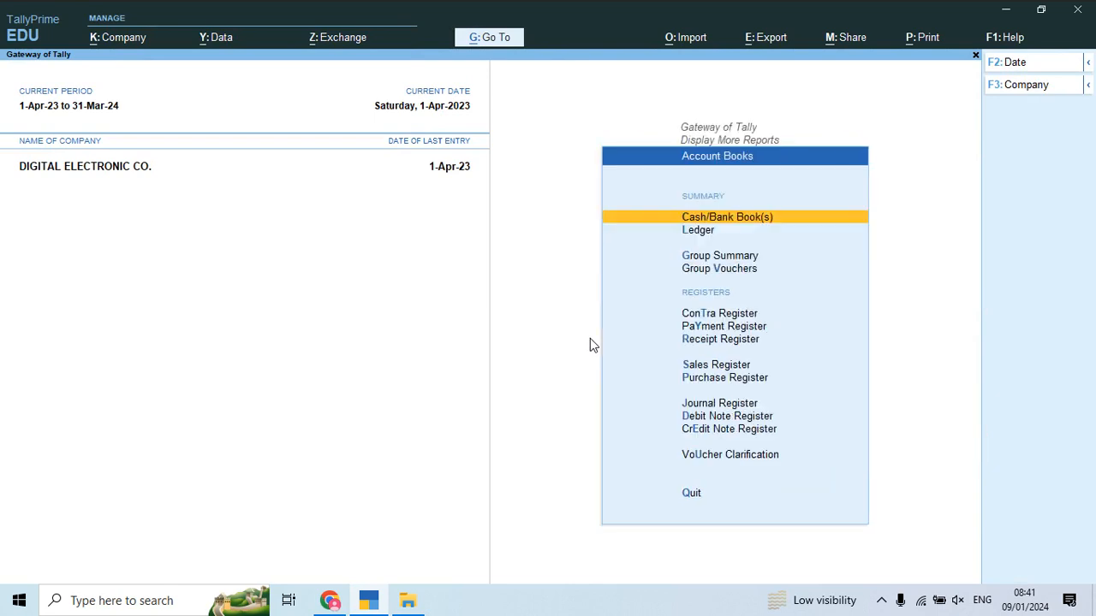
key(Down)
key(Down)
key(Down)
key(Down)
key(Down)
key(Down)
key(Down)
key(Return)
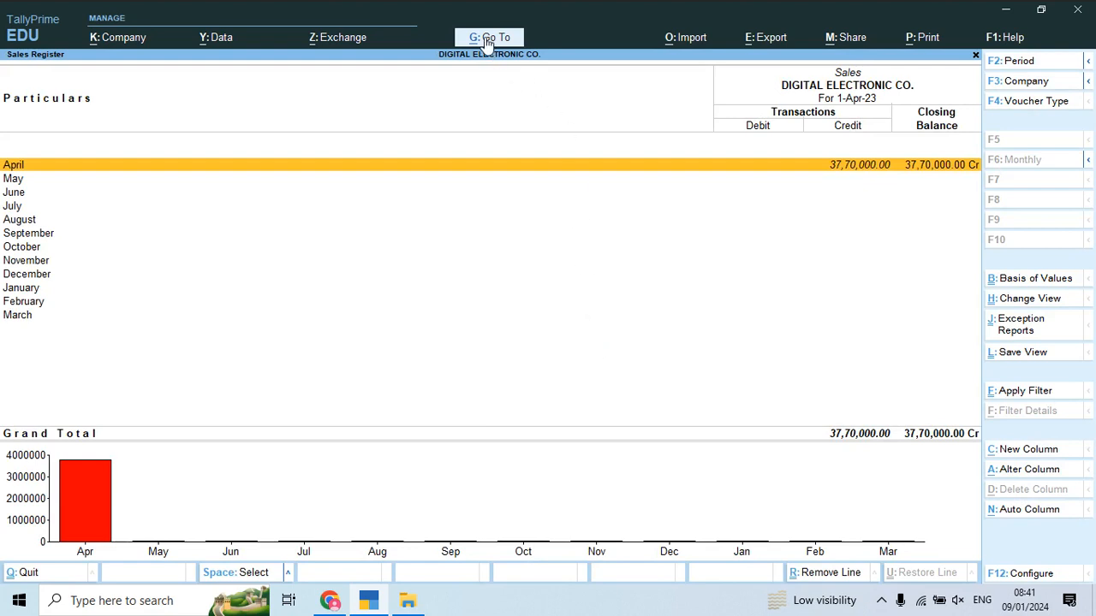
Step: Open the list of April sales vouchers and go through its entries down to SHIVA TRADING COM
key(Return)
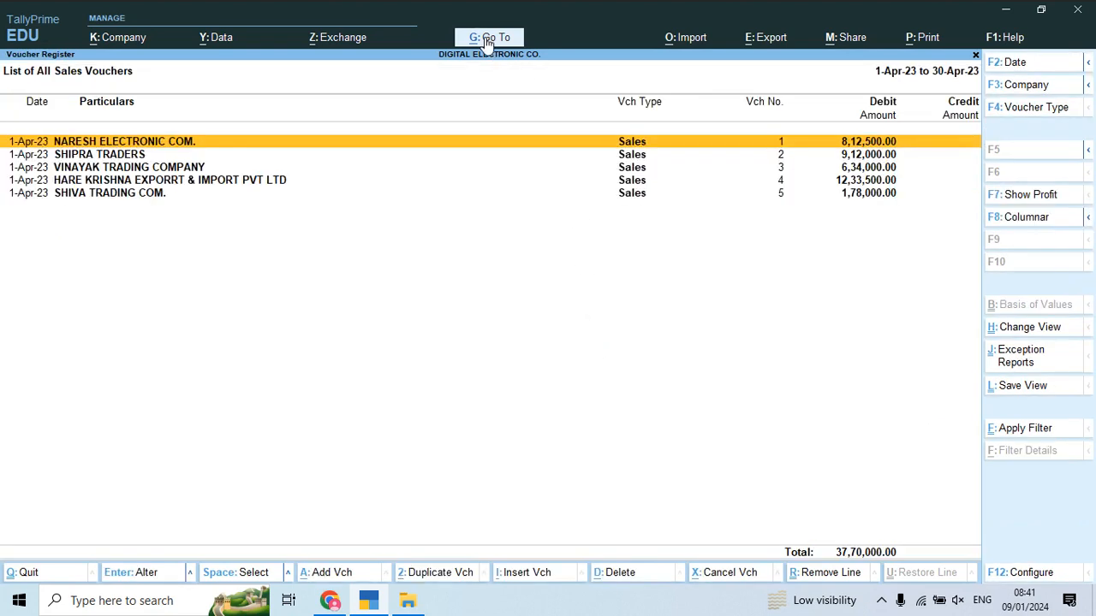
key(Down)
key(Down)
key(Down)
key(Down)
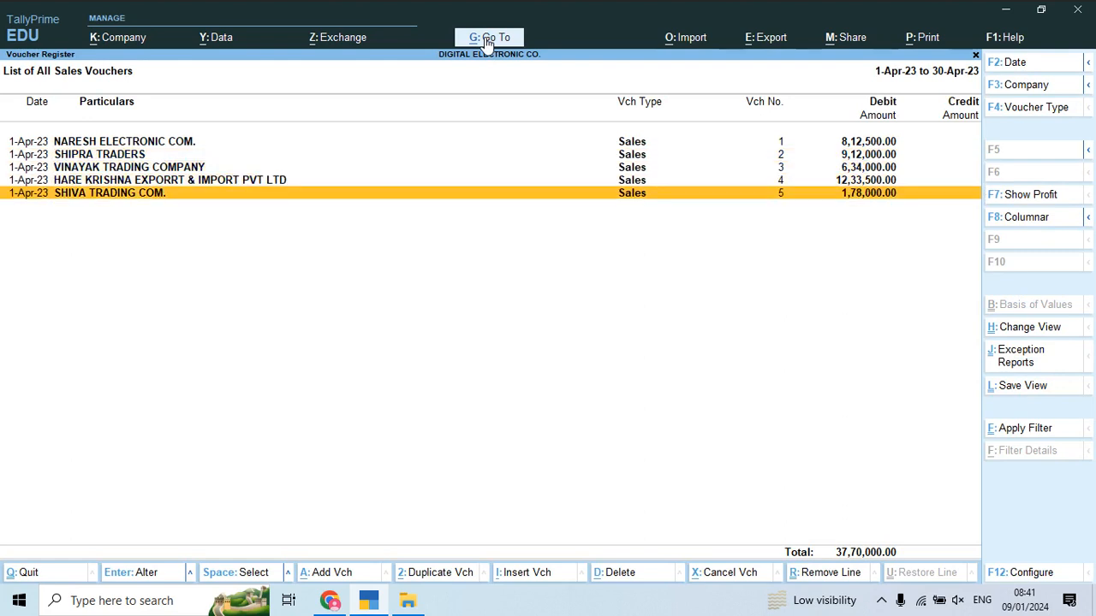
Step: Open the columnar register settings for the April sales vouchers and set Show quantity details to Yes
click(1029, 218)
key(Return)
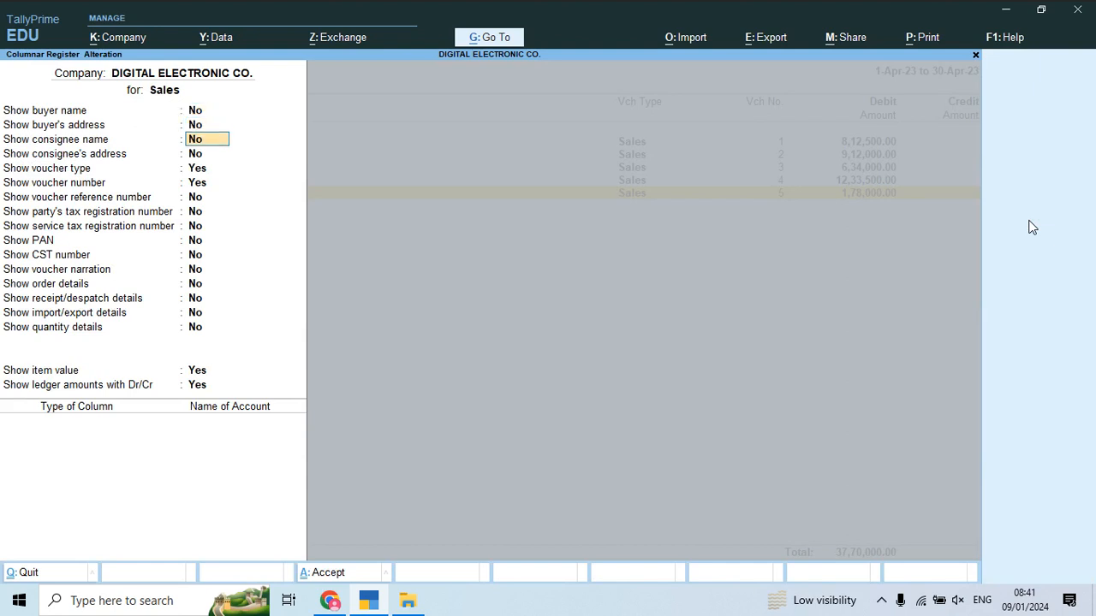
key(Return)
key(Return)
key(Return)
key(Return)
key(Return)
key(Return)
key(Return)
key(Return)
key(Return)
key(Return)
key(Return)
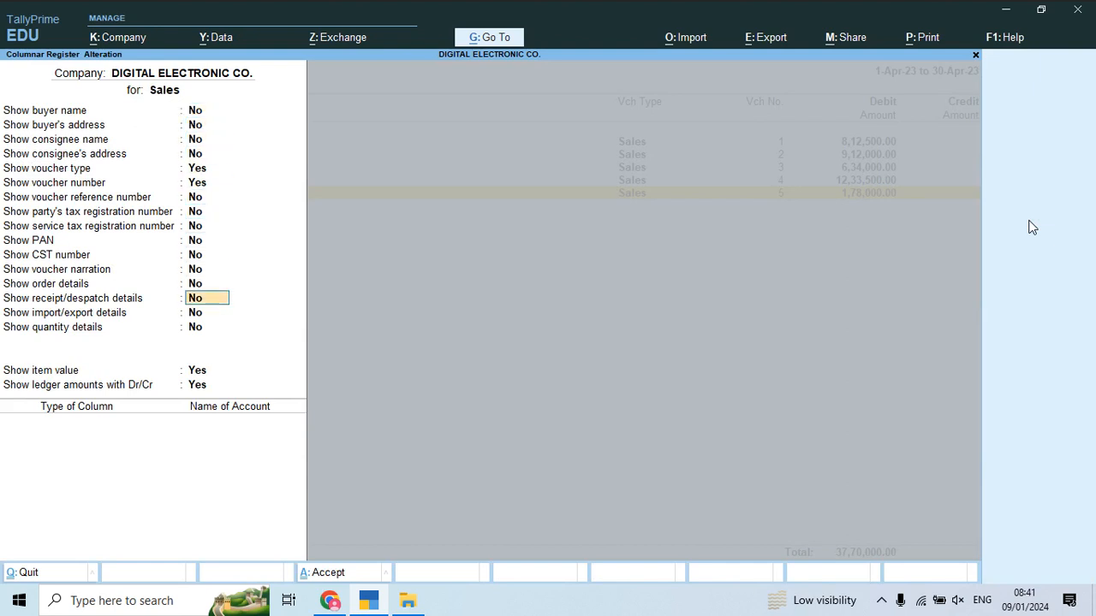
key(Return)
key(Return)
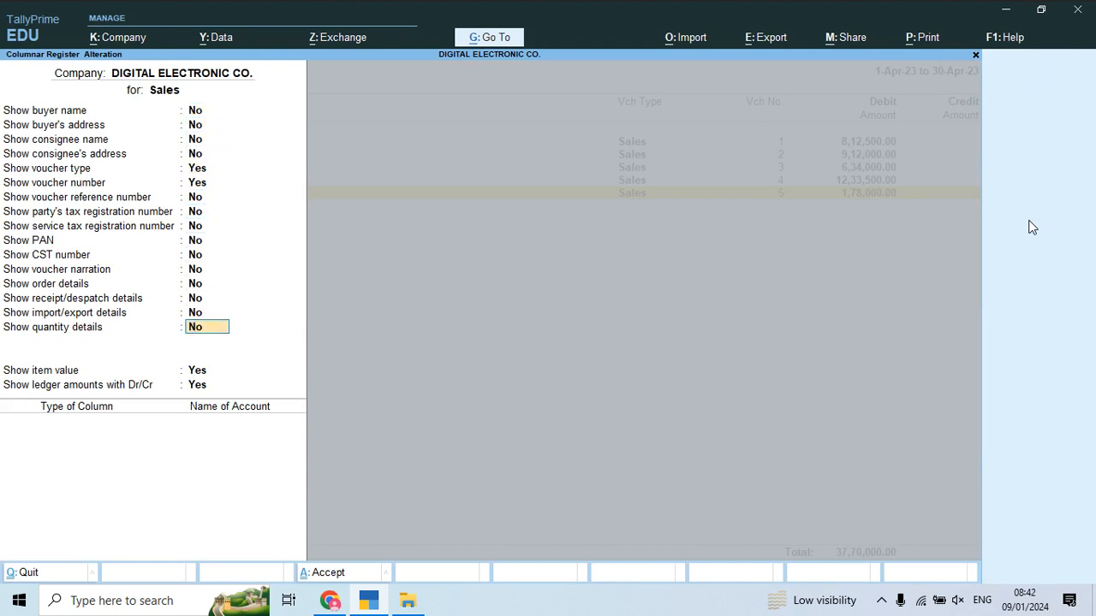
text(y)
key(Return)
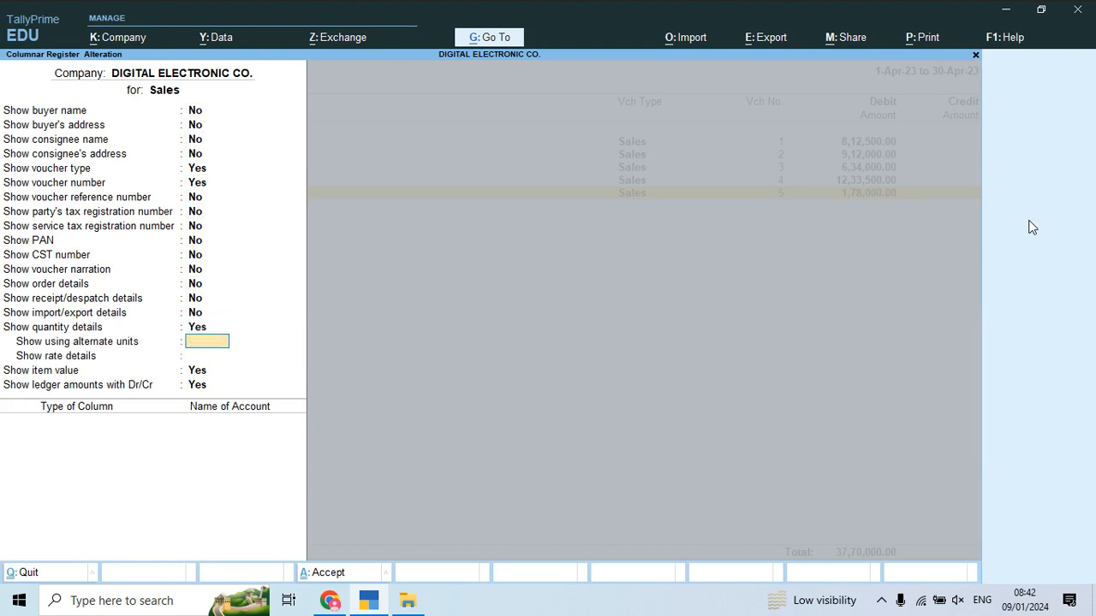
Step: Keep alternate units and rate details at No, set item value and ledger amounts with Dr/Cr to No, and apply the columnar view
key(Return)
key(Return)
text(y)
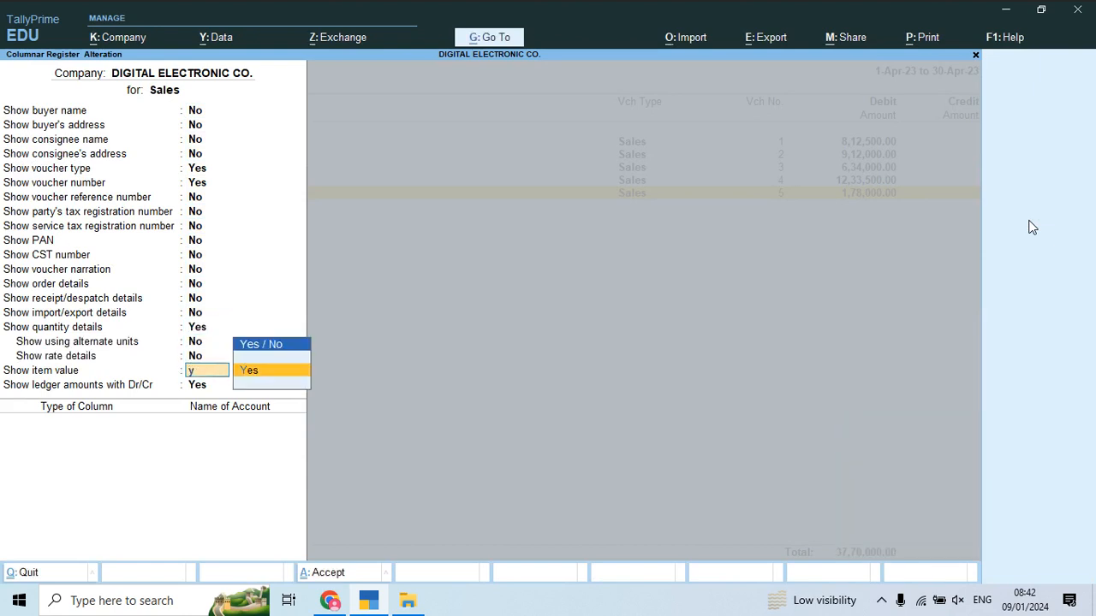
key(BackSpace)
text(n)
key(Return)
text(n)
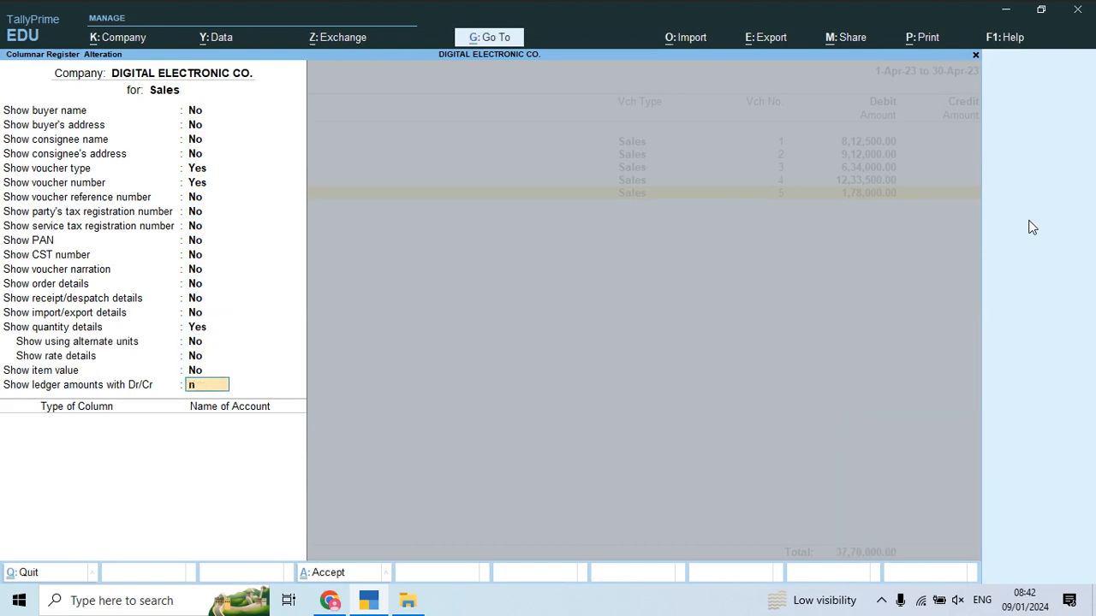
key(Return)
key(Return)
key(Return)
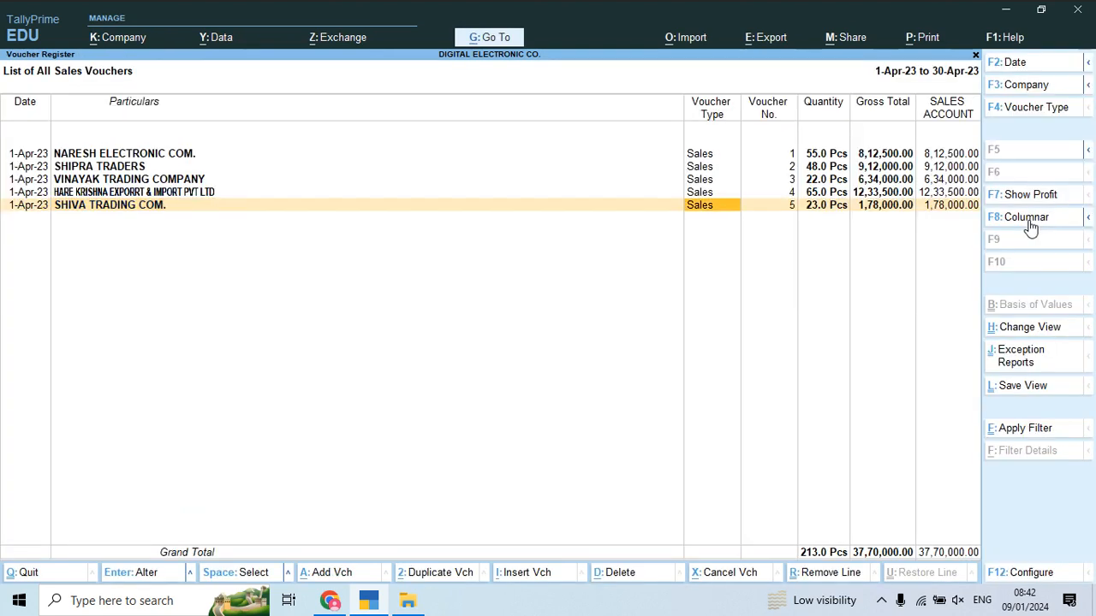
Step: Examine the quantities and gross totals of the listed sales vouchers
key(Right)
key(Left)
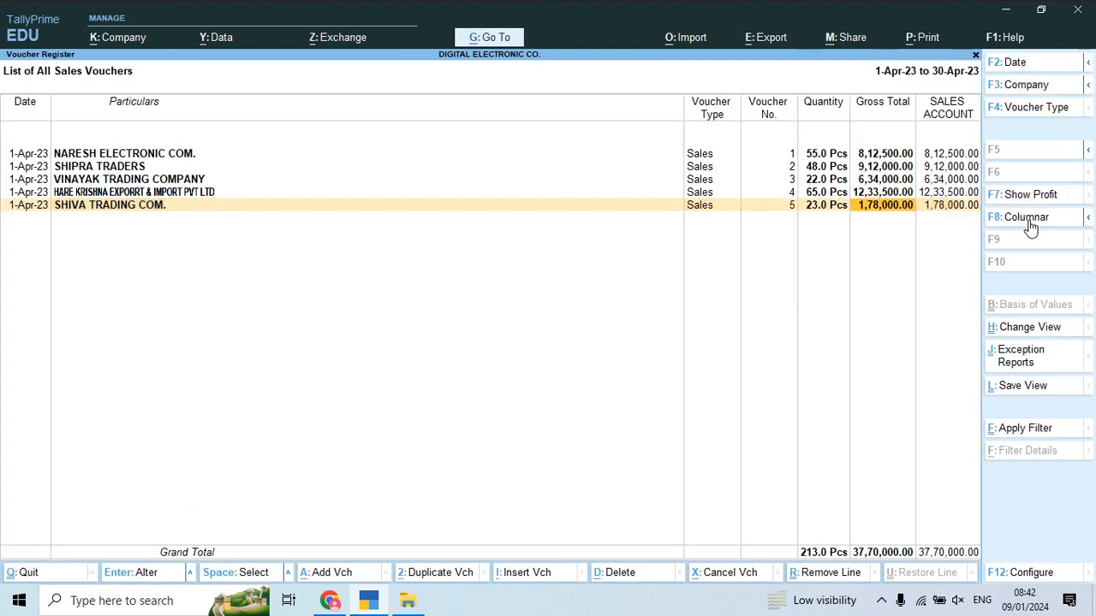
key(Left)
key(Up)
key(Up)
key(Up)
key(Up)
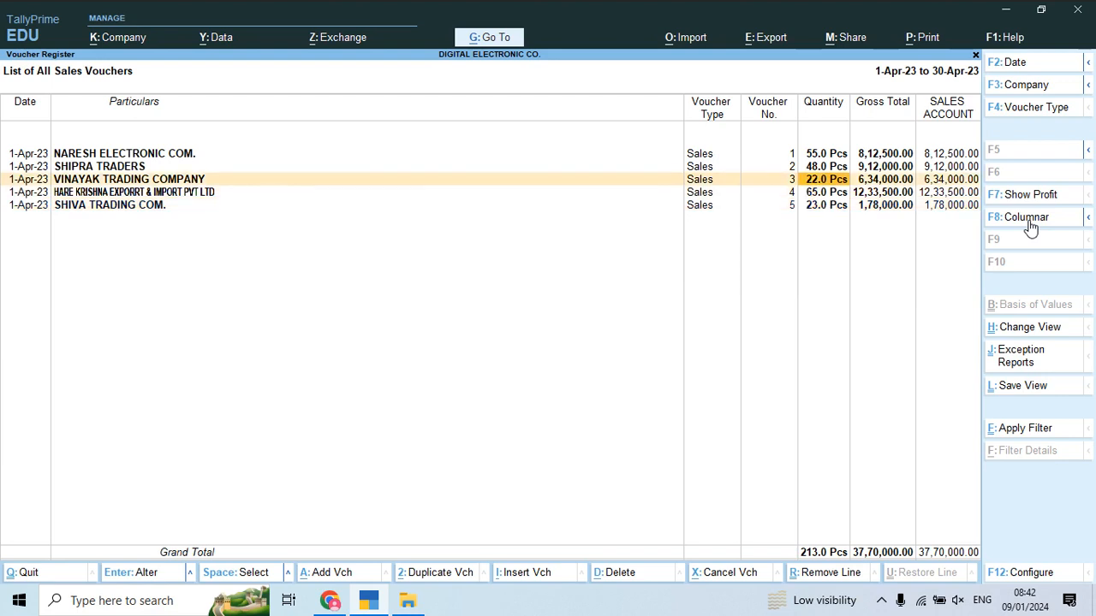
key(Down)
key(Down)
key(Down)
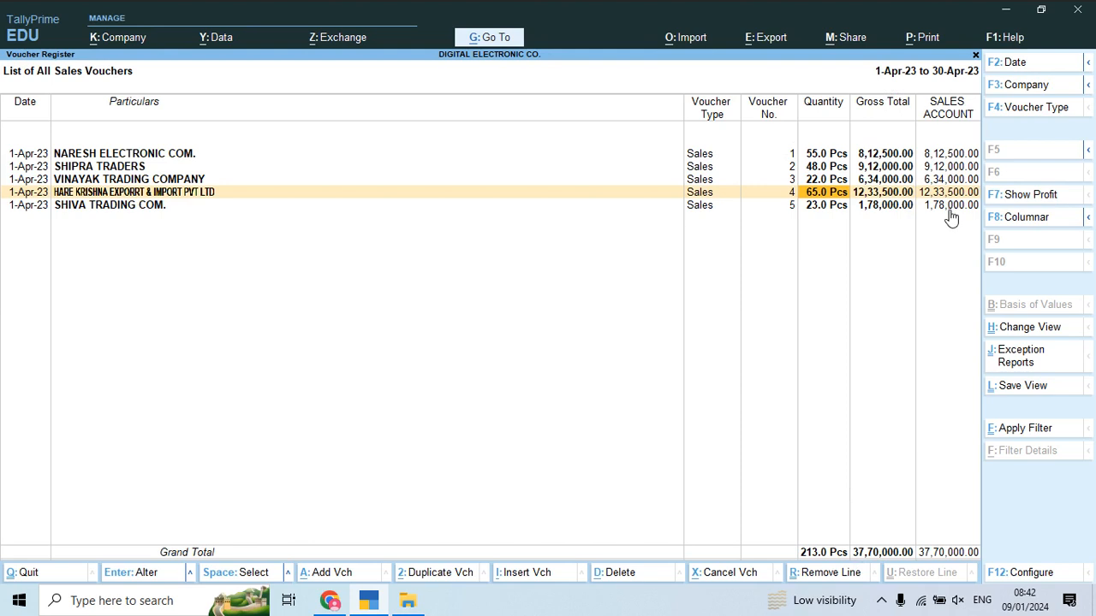
Step: Export the columnar sales register to the local drive as a PDF named "sales amount & qty"
key(alt+e)
key(Return)
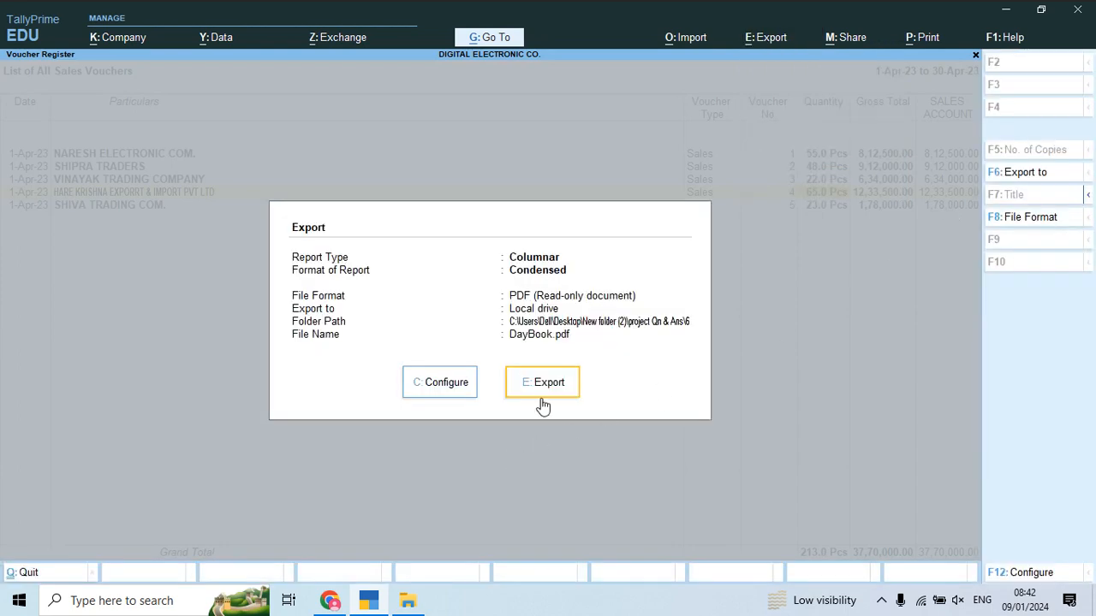
click(1008, 171)
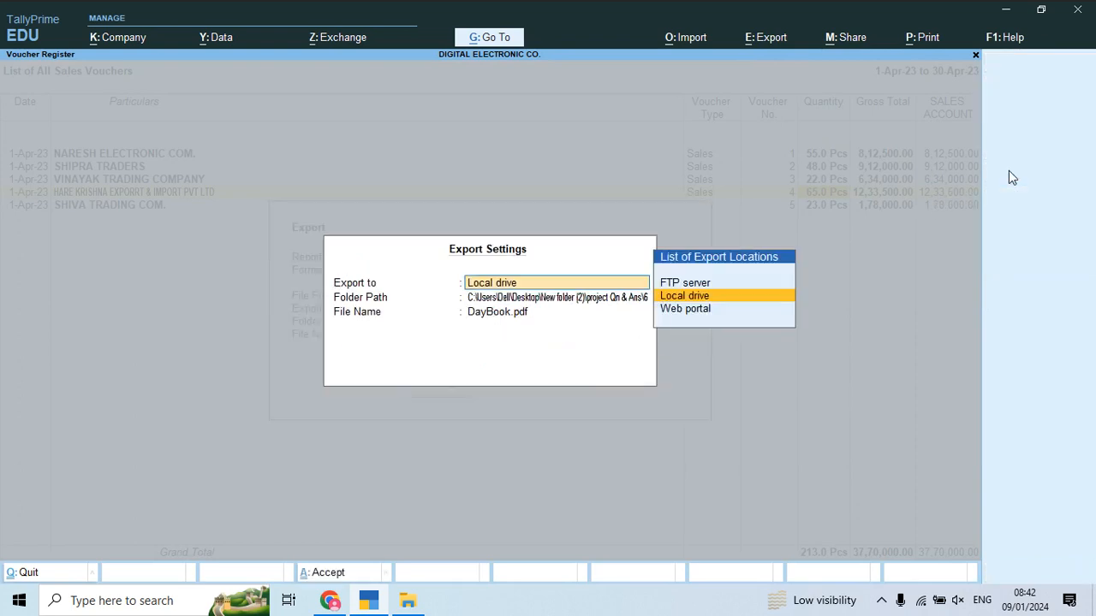
key(Return)
key(Return)
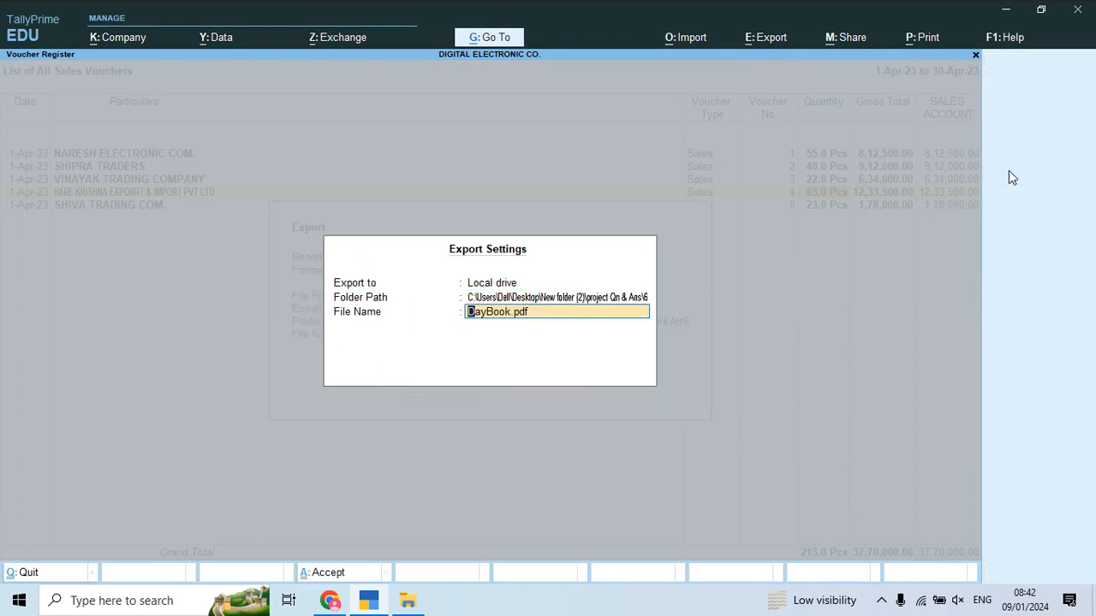
text(sales amount & qty)
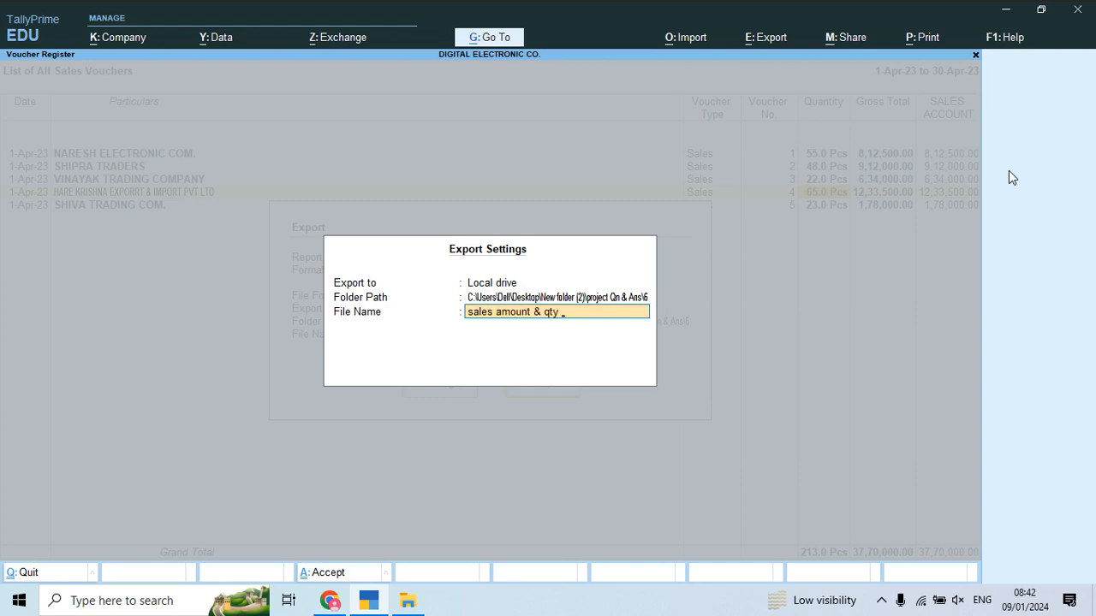
key(Return)
key(Return)
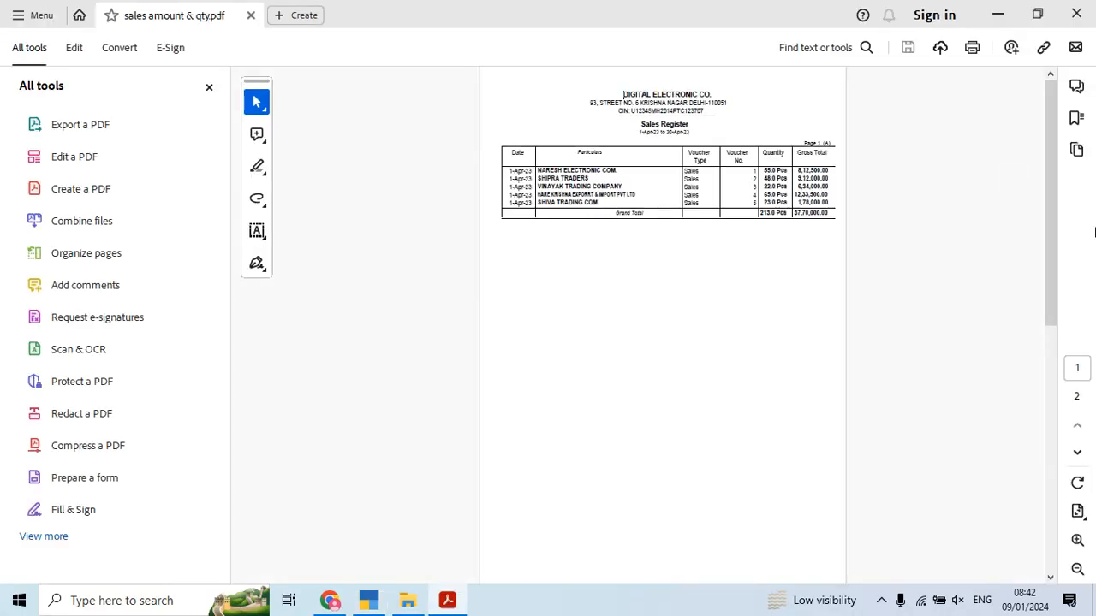
Step: Review both pages of the exported sales register PDF at a larger zoom and close it
click(1077, 541)
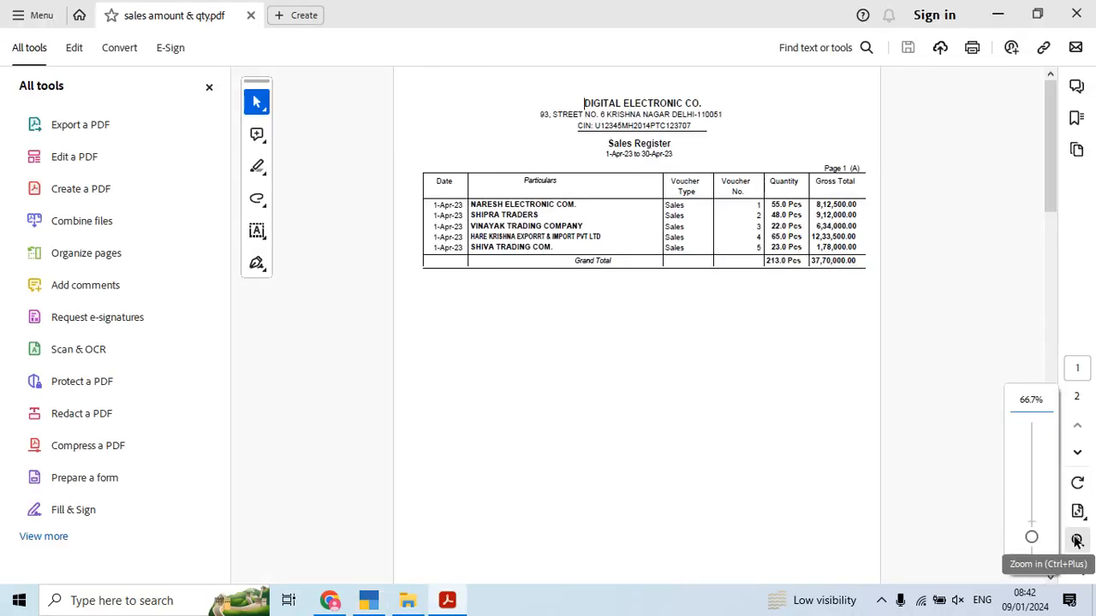
click(1076, 540)
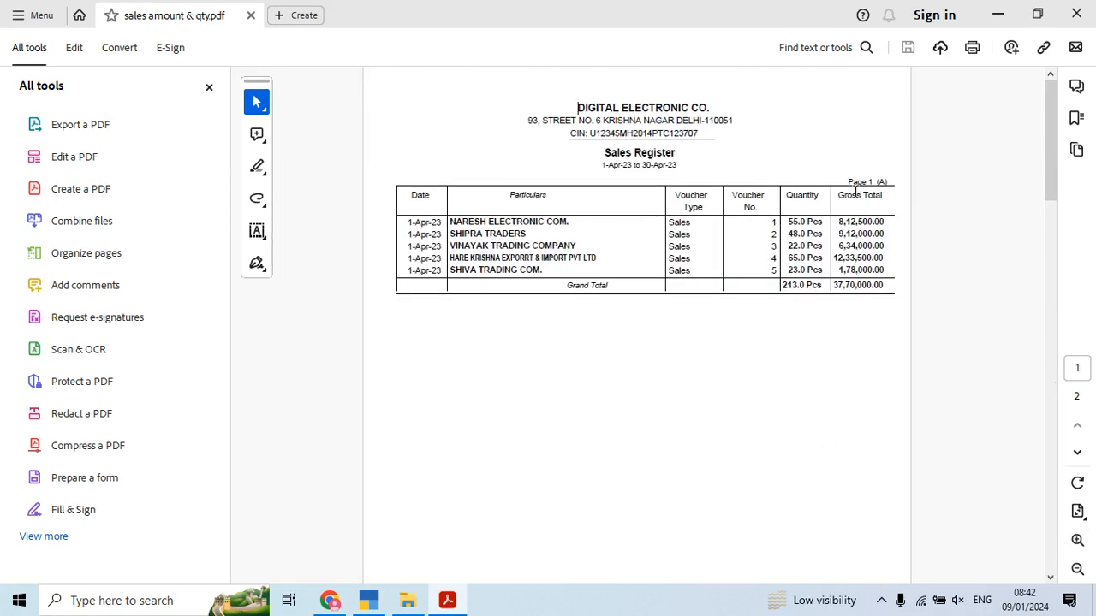
scroll(862, 275, down, 8)
scroll(862, 275, up, 7)
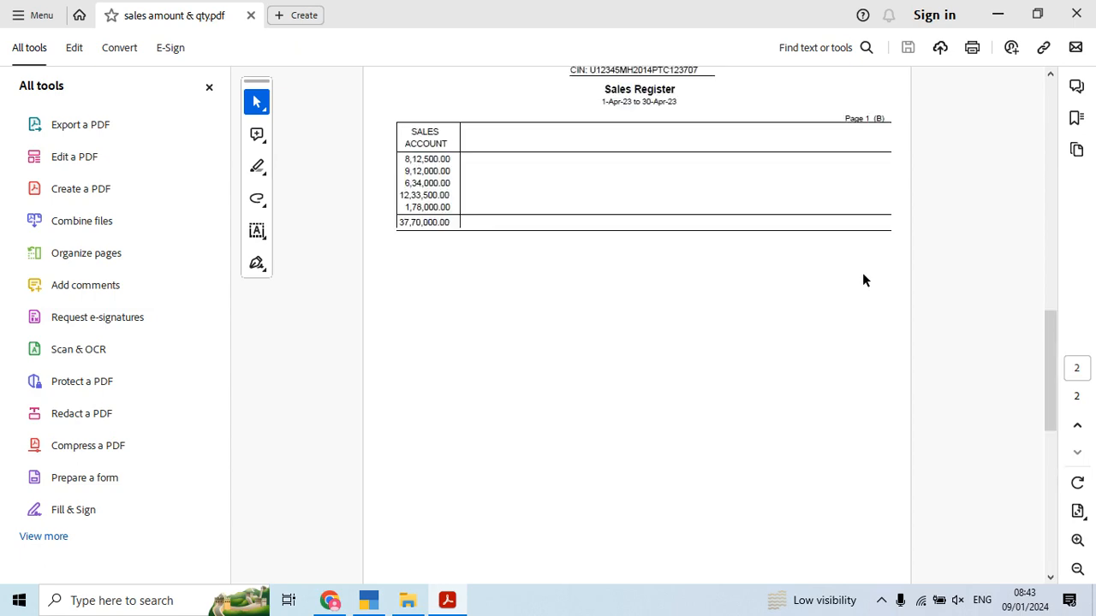
scroll(862, 281, up, 2)
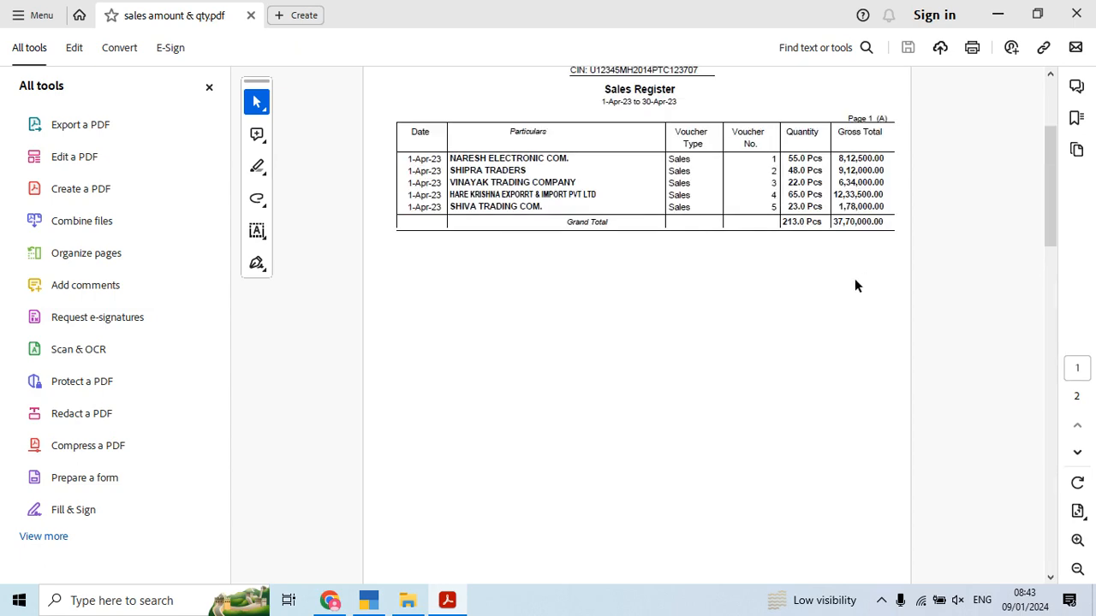
click(1079, 11)
Step: Check the next question in Project 6.pdf in Chrome, return to TallyPrime, and close the sales reports back to Account Books
key(alt+Tab)
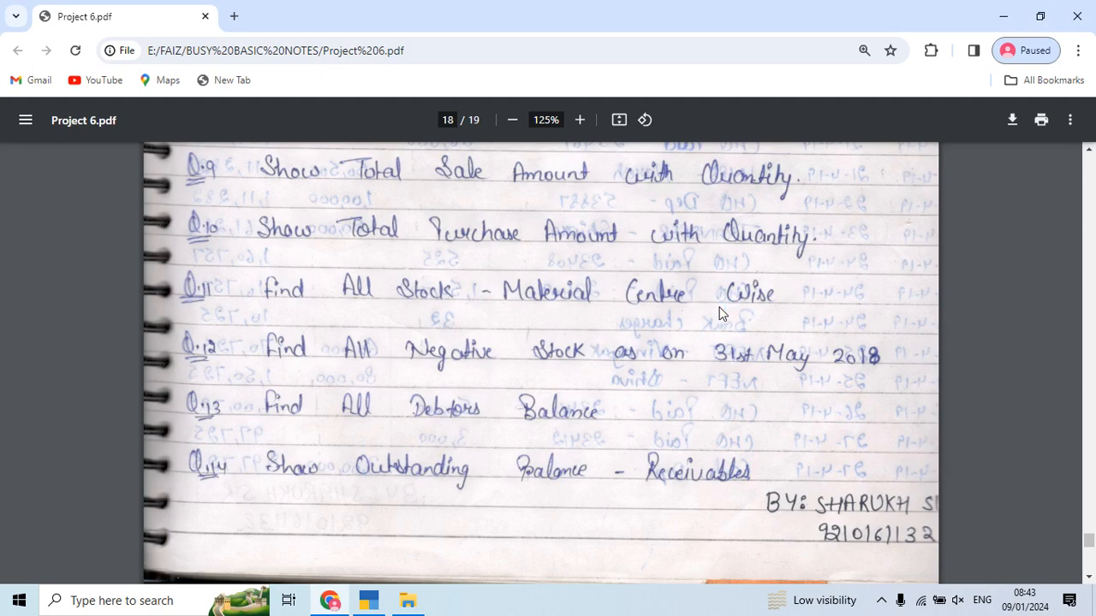
key(alt+Tab)
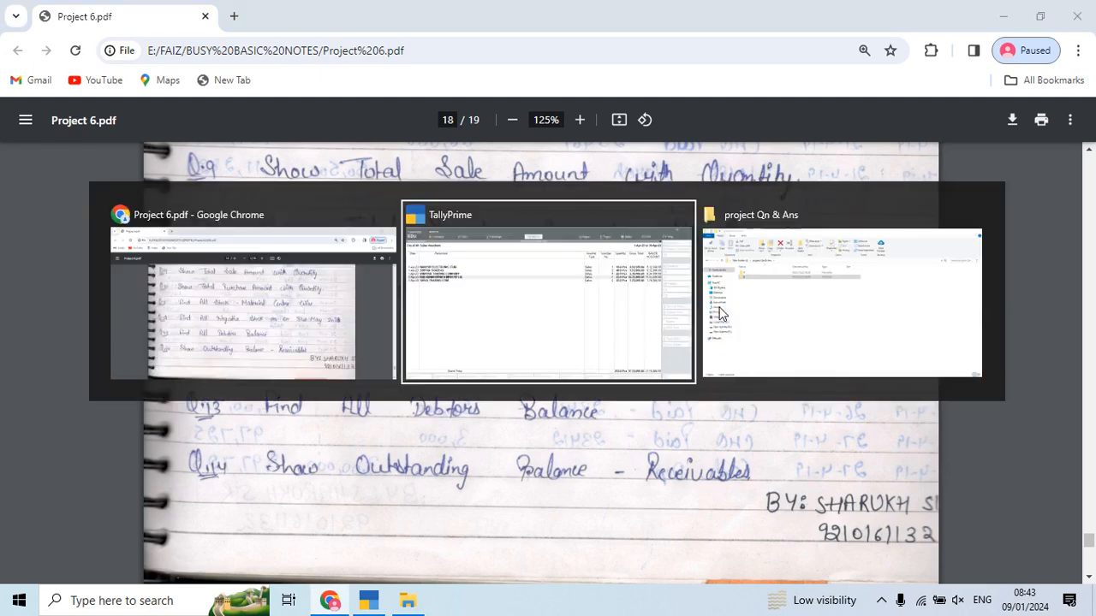
key(Escape)
key(Escape)
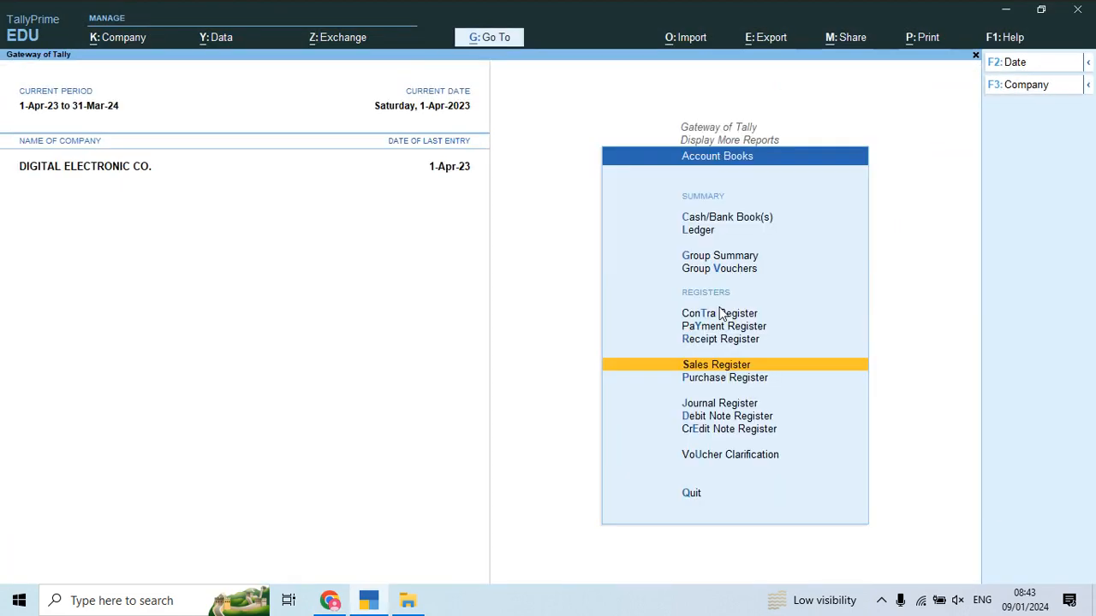
Step: Display the Purchase Register and open the list of April purchase vouchers
key(Down)
key(Return)
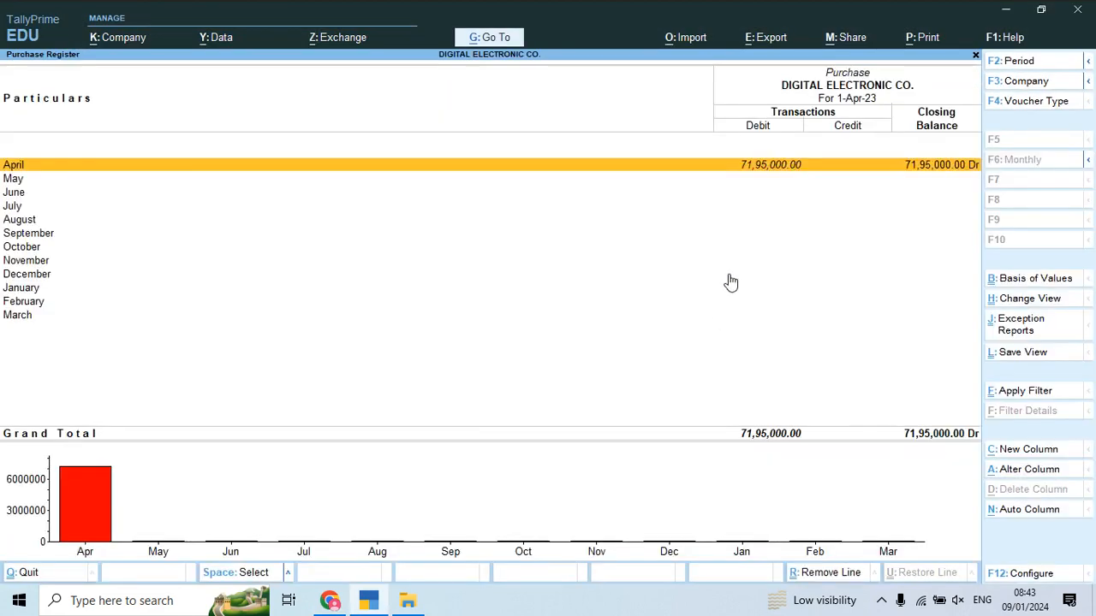
key(Return)
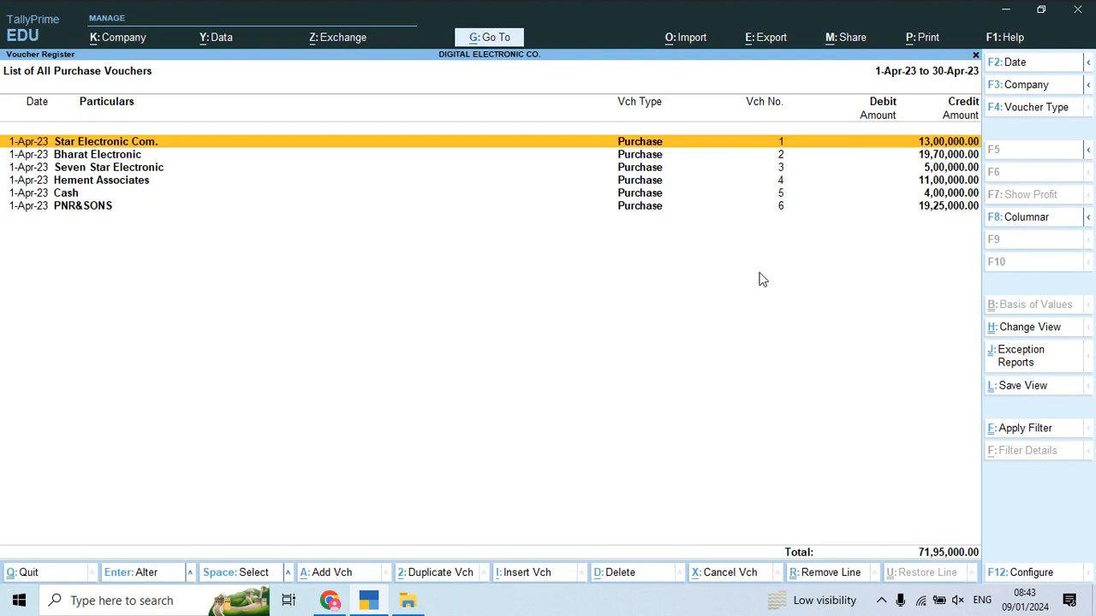
Step: Show the purchase vouchers in columnar view with quantity details kept at Yes and Show additional cost set to No
click(1011, 223)
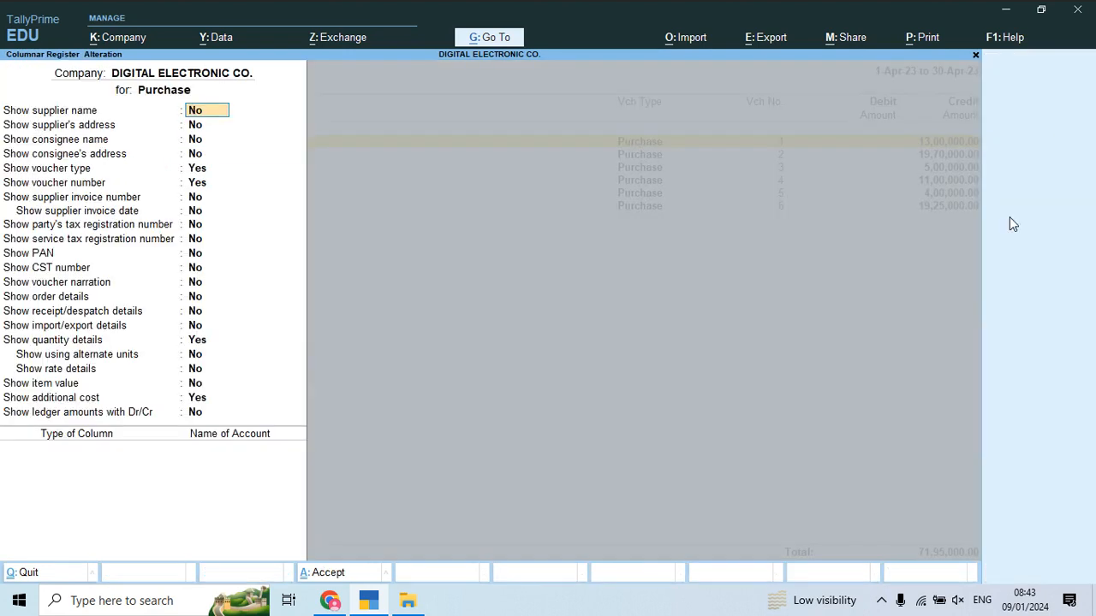
key(Down)
key(Down)
key(Down)
key(Down)
key(Down)
key(Down)
key(Down)
key(Down)
key(Down)
key(Down)
key(Down)
key(Down)
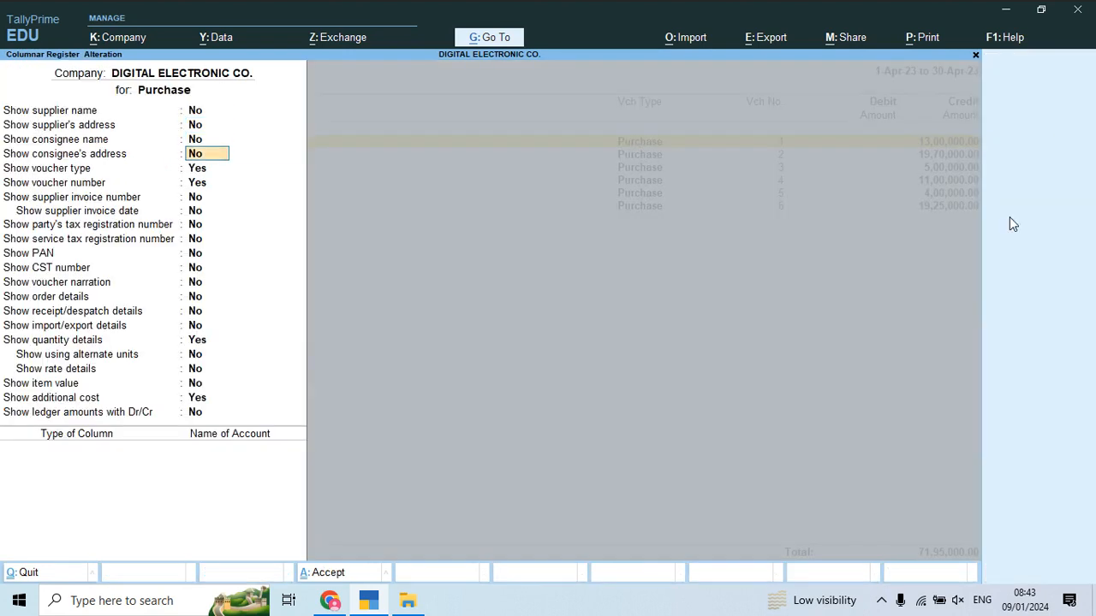
key(Down)
key(Down)
key(Down)
key(Down)
key(Down)
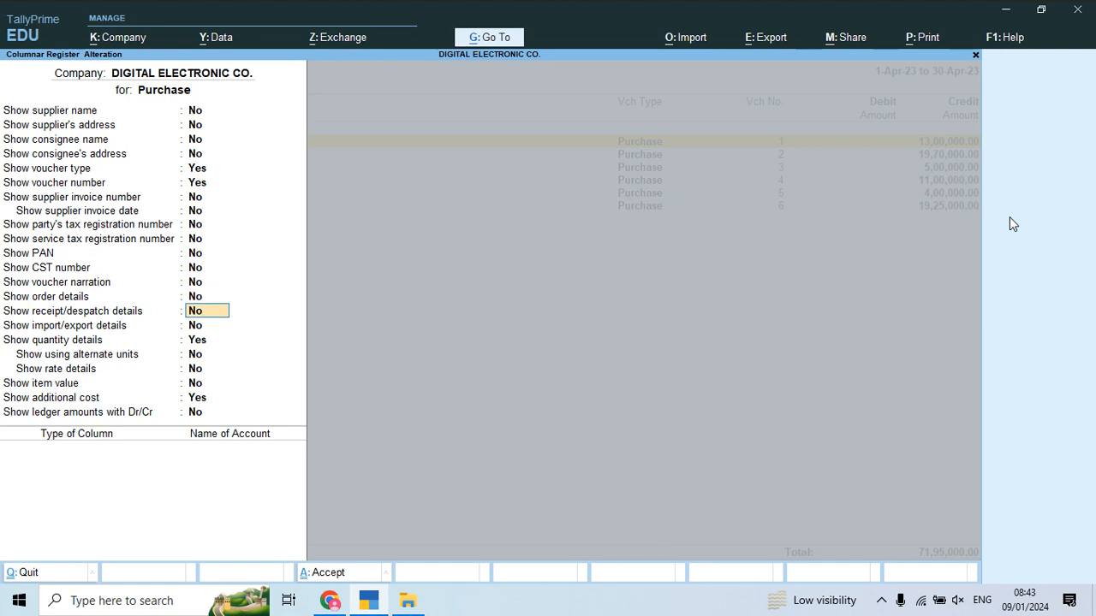
key(Down)
key(Down)
key(Down)
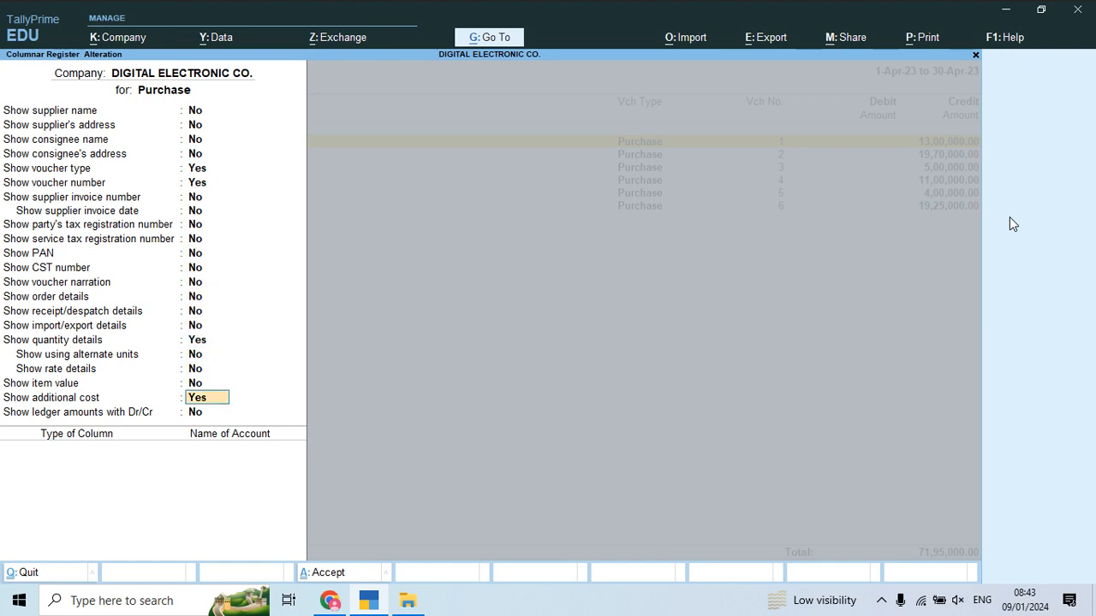
text(n)
key(Return)
key(Return)
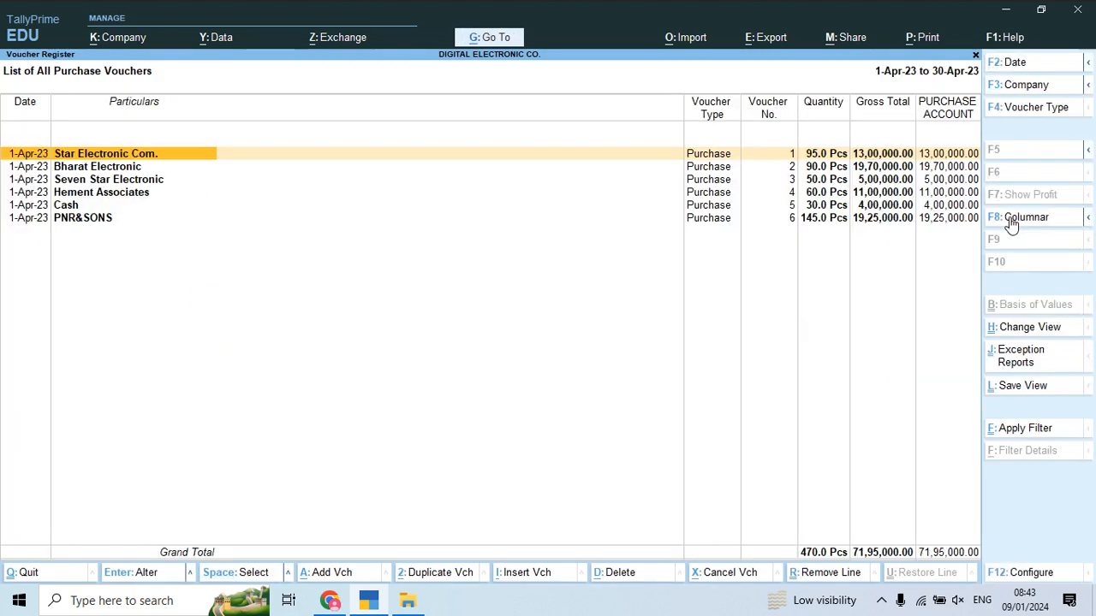
Step: Go through the quantities of the purchase vouchers from Star Electronic Com. down to PNR&SONS and check the gross total
key(Right)
key(Right)
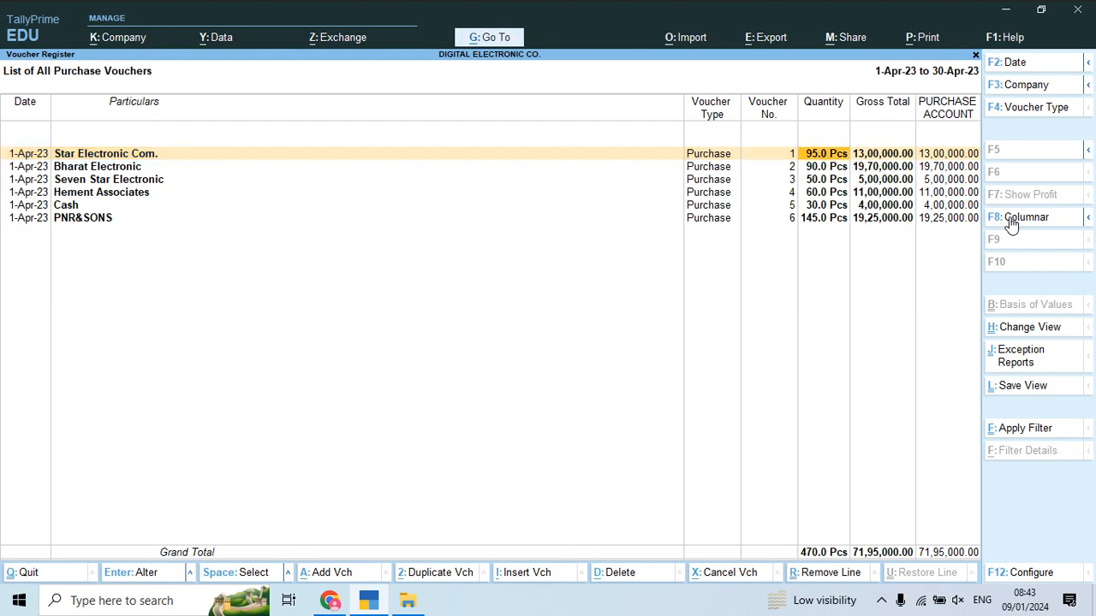
key(Down)
key(Down)
key(Down)
key(Down)
key(Down)
key(Right)
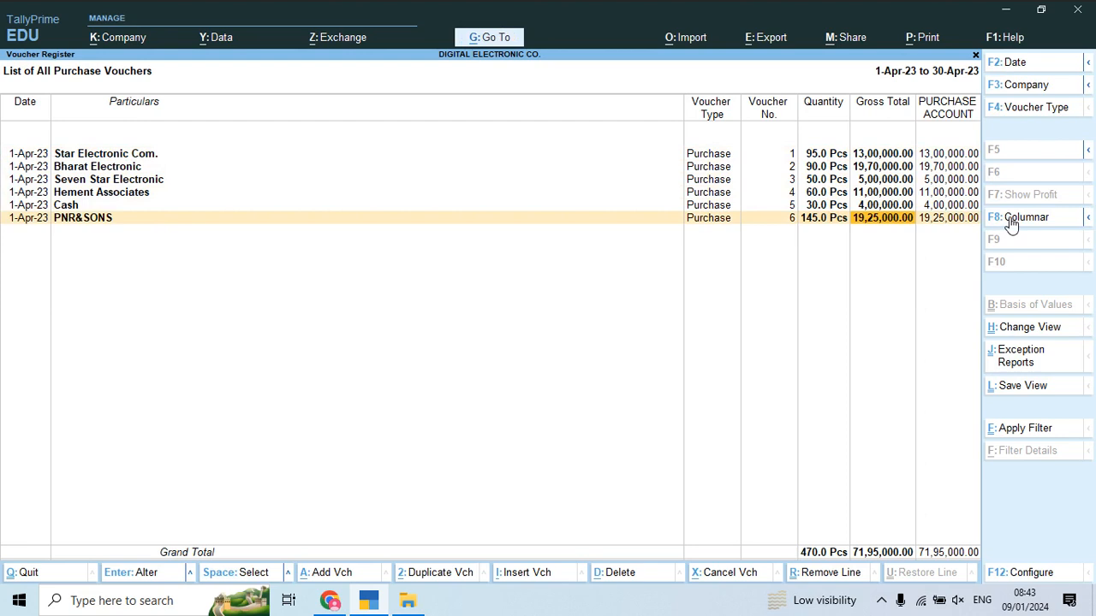
Step: Export the list of purchase vouchers as a PDF named "purchase amount & qty" to the project Qn & Ans\6 folder
key(alt+e)
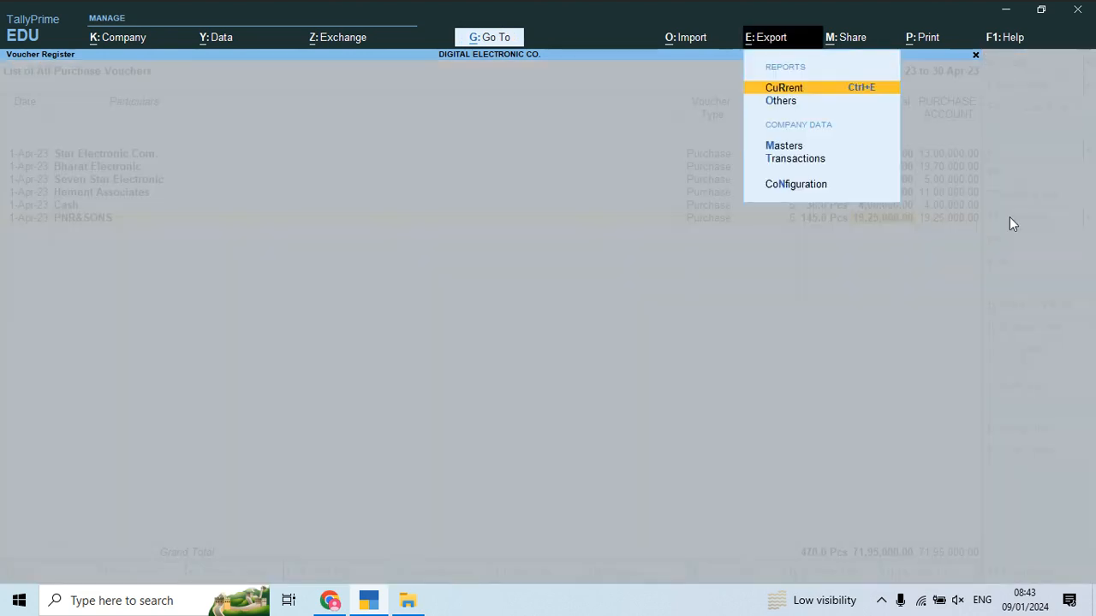
key(Return)
key(Left)
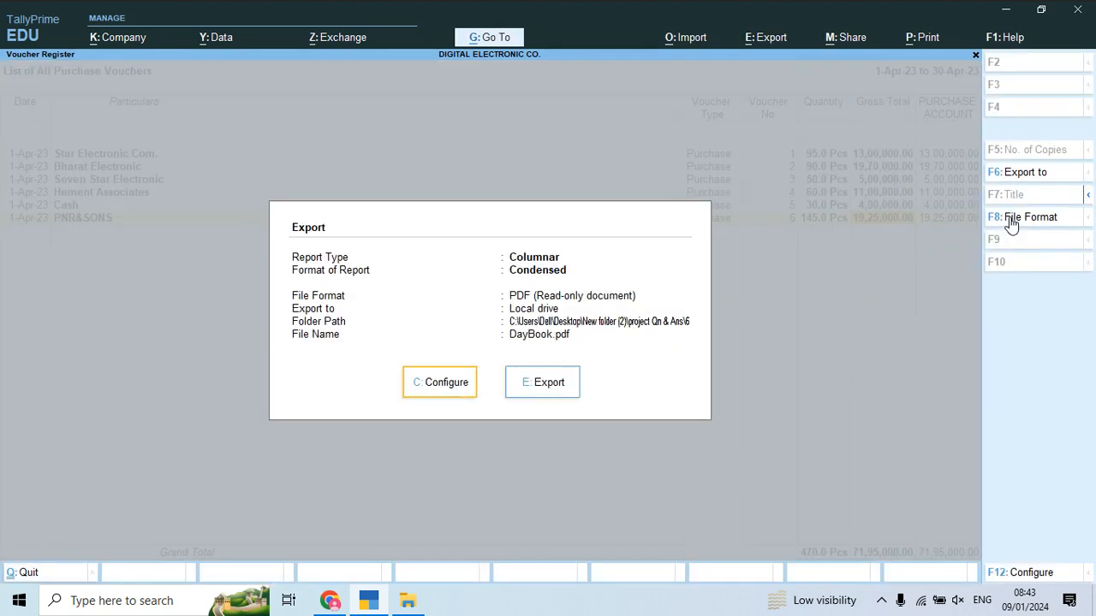
key(Right)
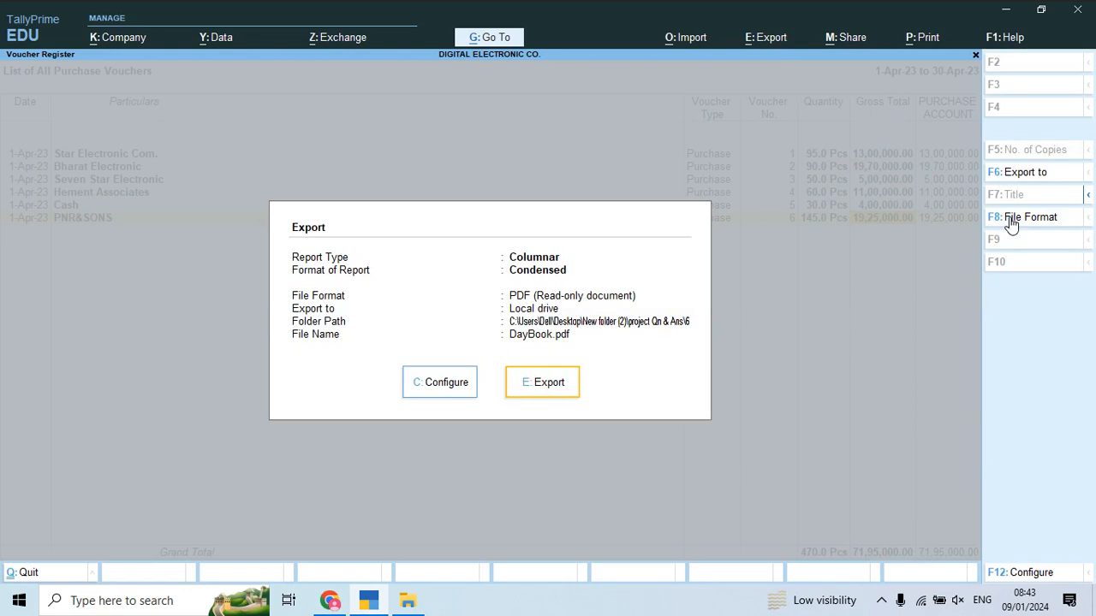
click(1018, 177)
key(Return)
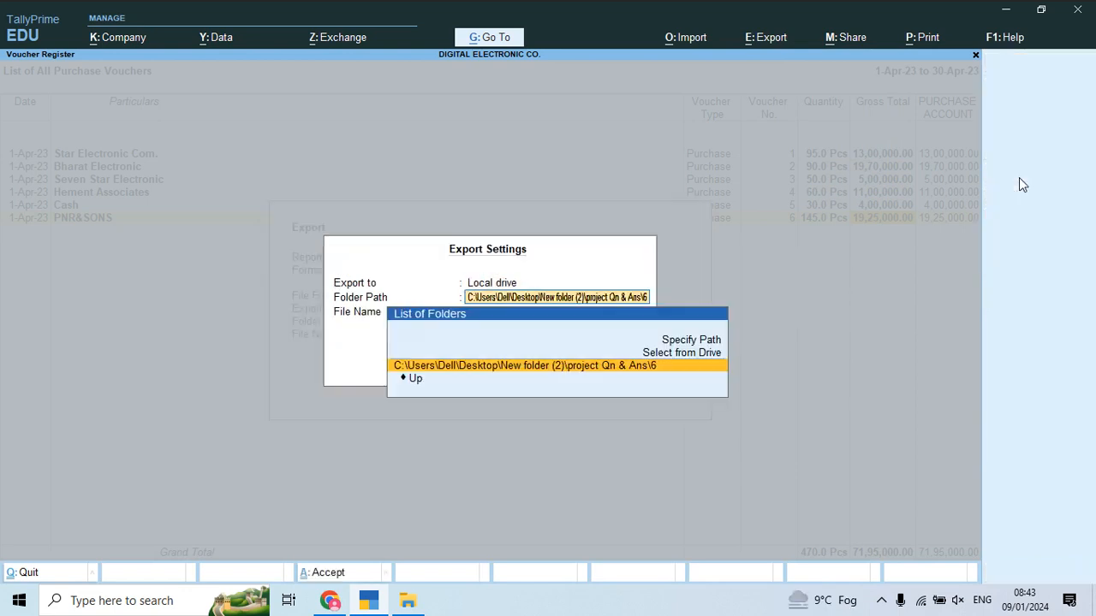
key(Return)
text(pu)
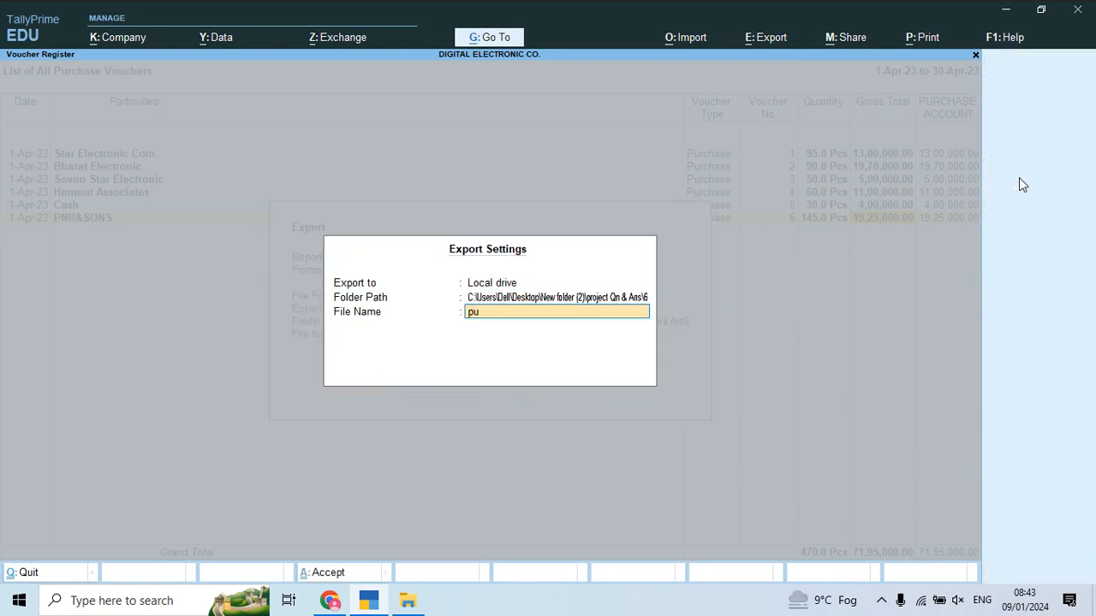
text(rchase amount & qty)
key(Return)
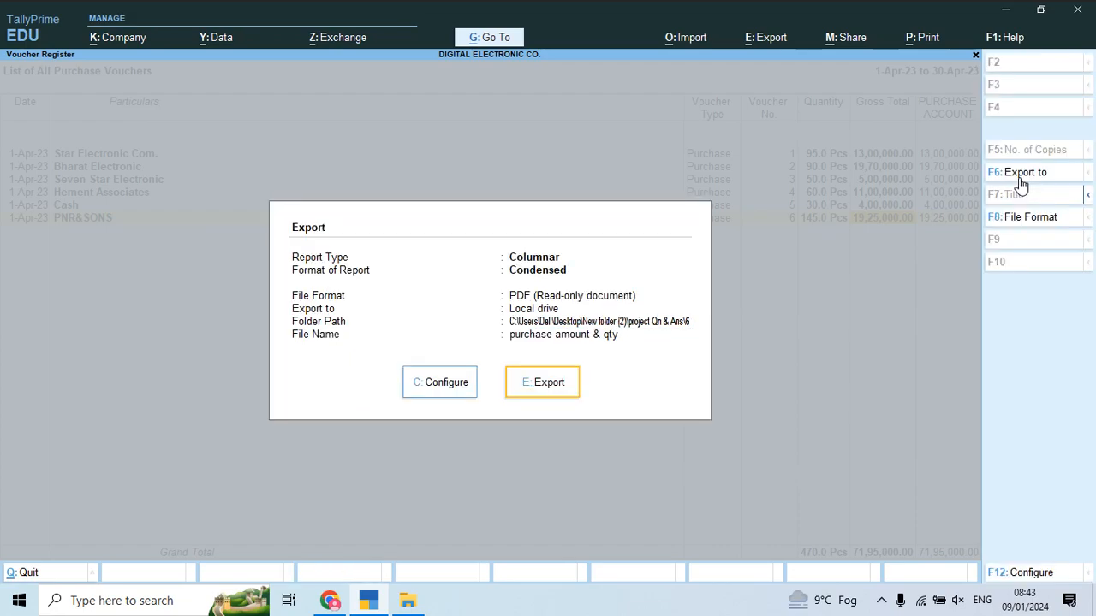
key(Return)
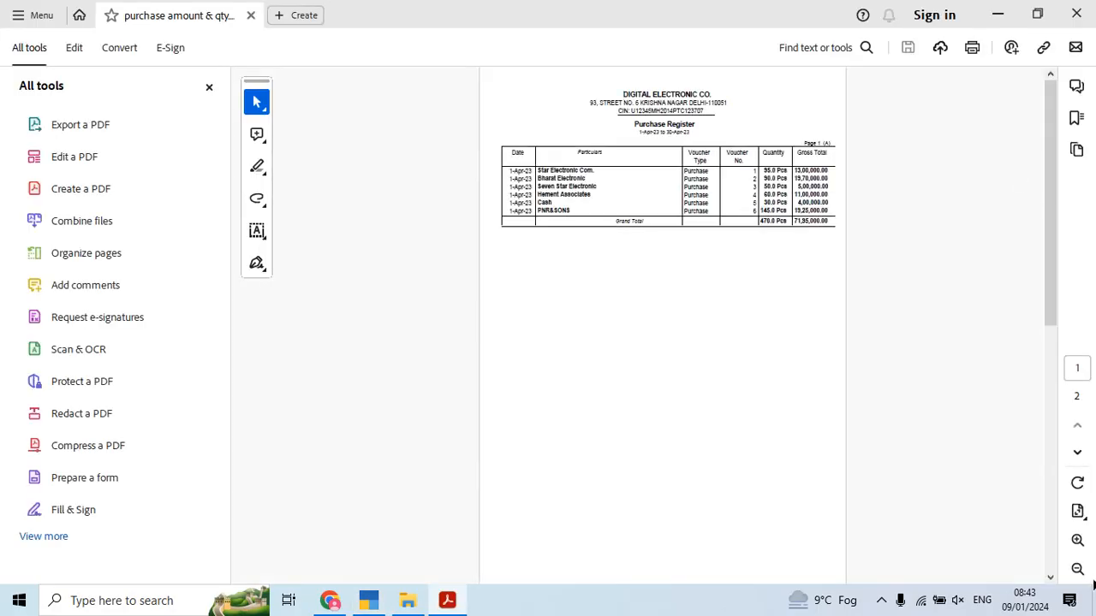
Step: Check both pages of the exported purchase register PDF at 75% zoom and close the PDF viewer
click(1076, 540)
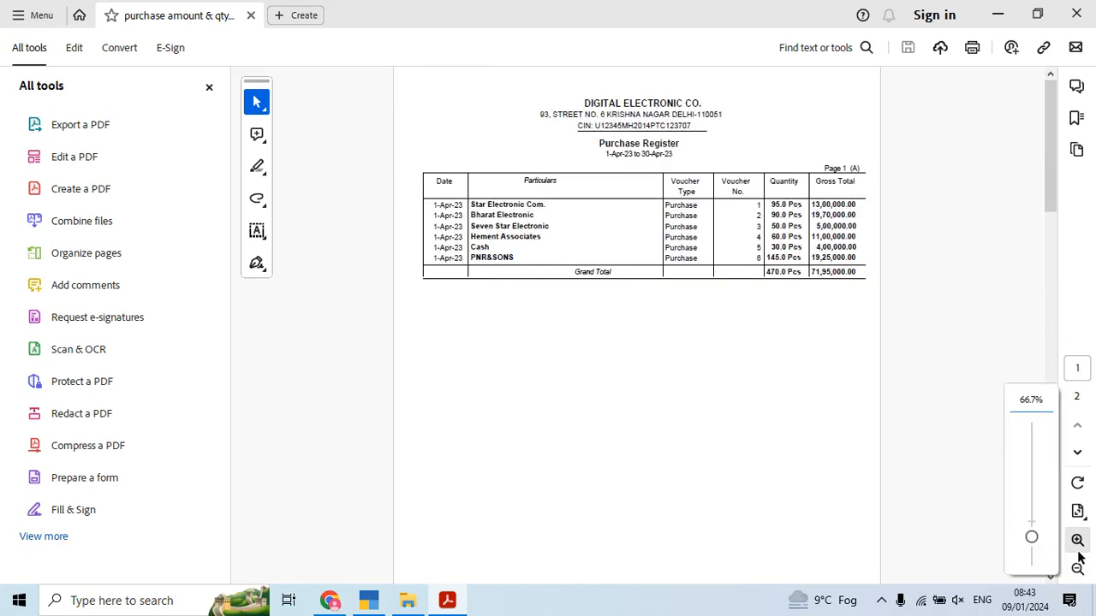
click(1077, 547)
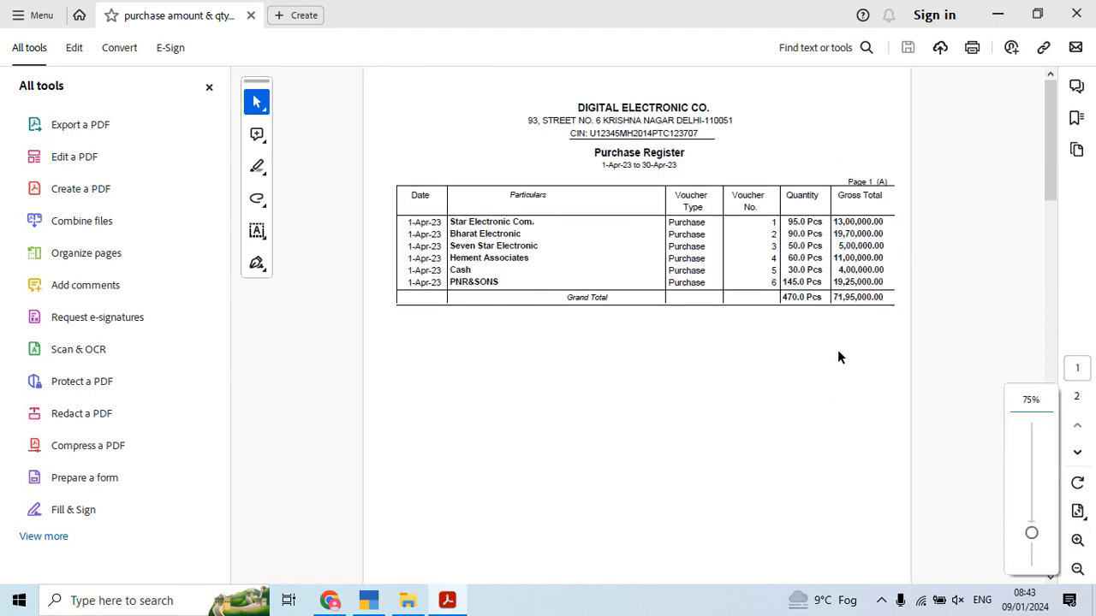
scroll(744, 415, down, 5)
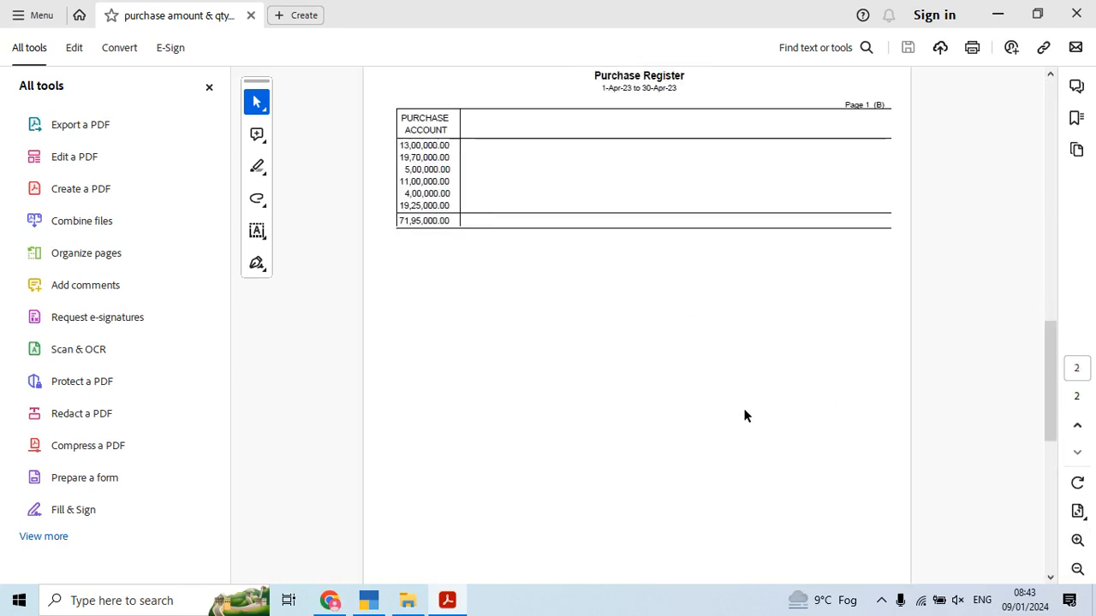
scroll(745, 415, down, 2)
scroll(748, 409, up, 8)
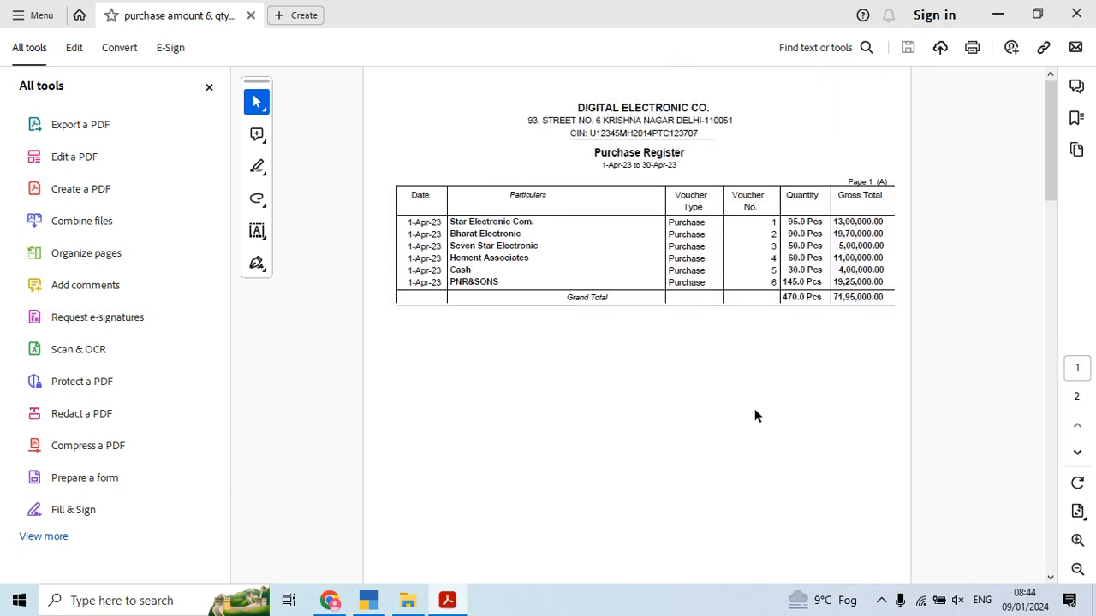
click(1076, 13)
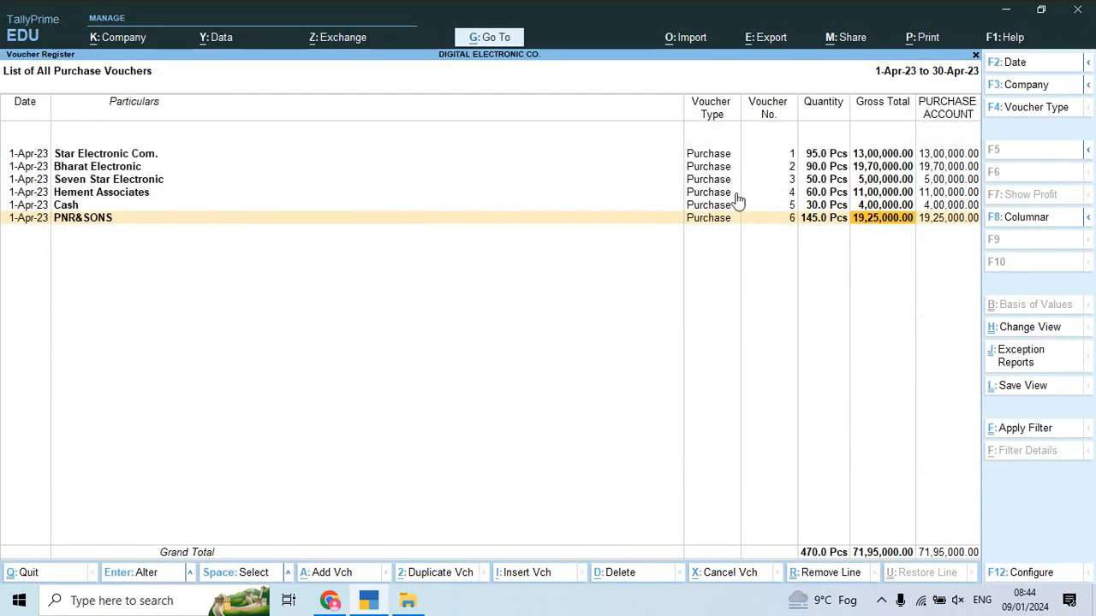
Step: Check the next questions in Project 6.pdf in Chrome, return to TallyPrime, and close the purchase reports back to the Gateway of Tally
key(alt+Tab)
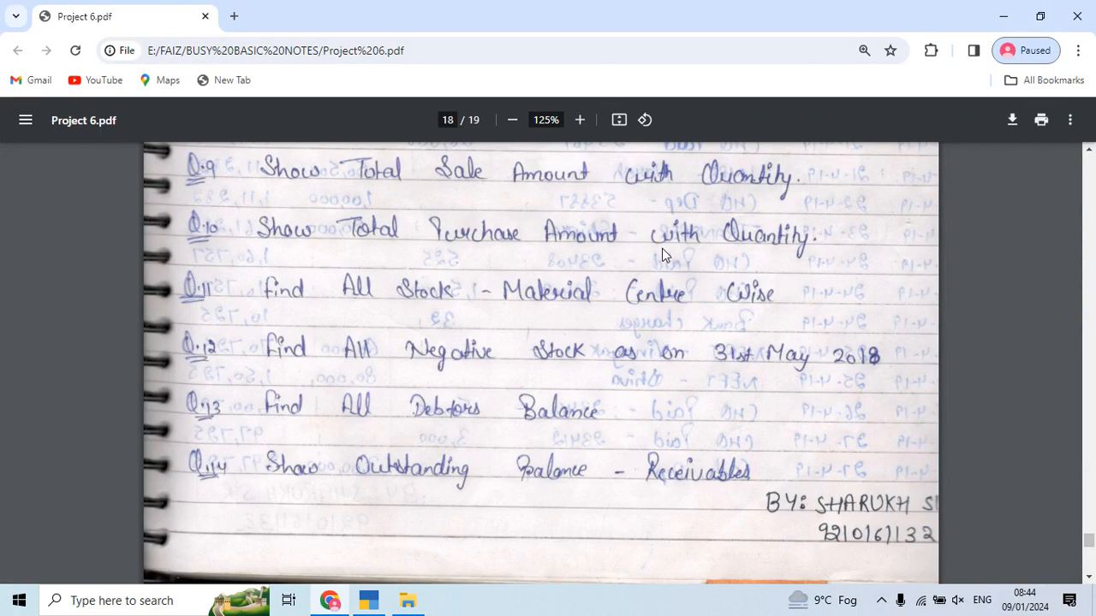
scroll(668, 262, down, 1)
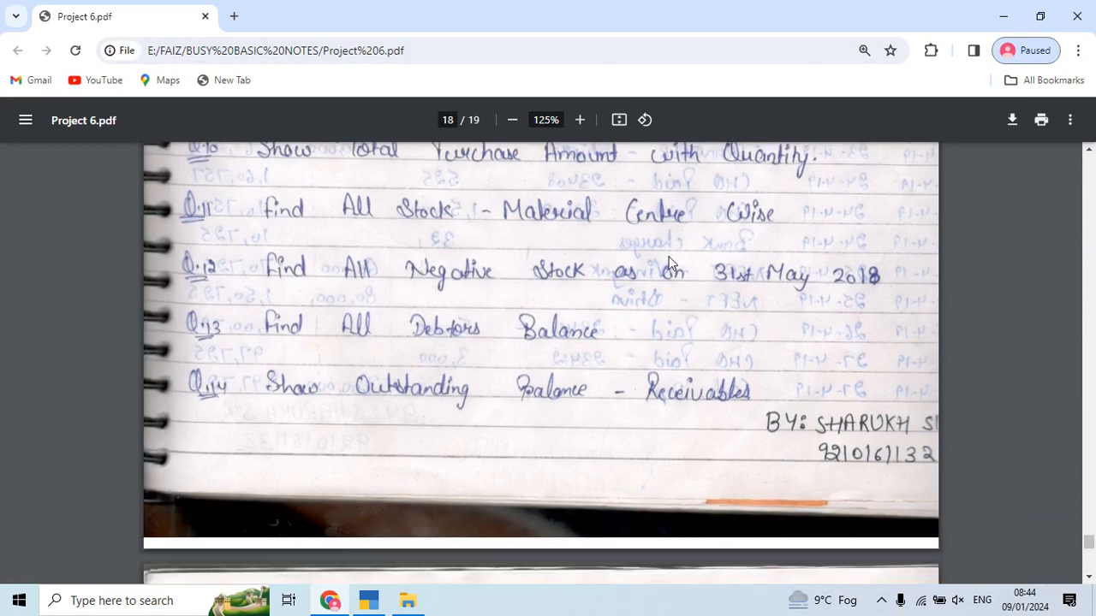
key(alt+Tab)
key(Escape)
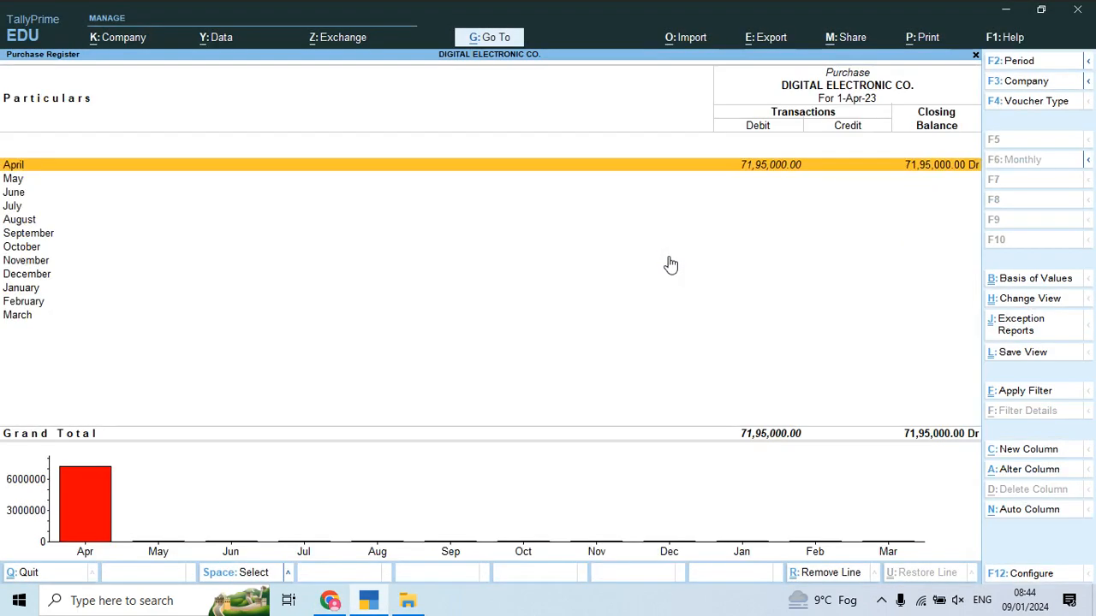
key(Escape)
key(Escape)
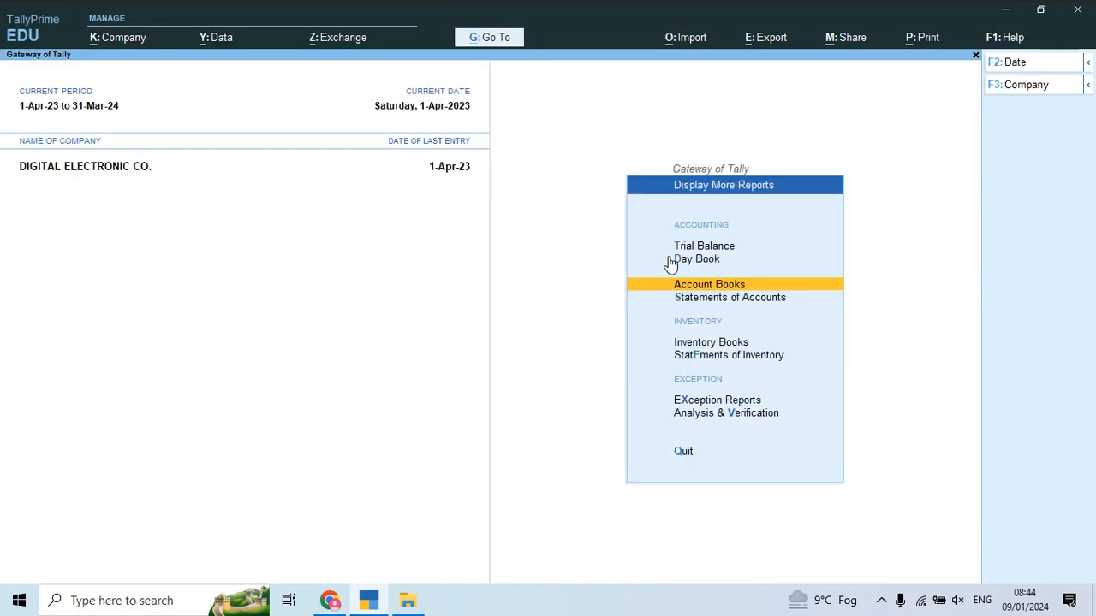
key(Down)
key(Escape)
Step: Display the Stock Summary and go through the stock items from Digital Camera down to Video Recorde
key(Up)
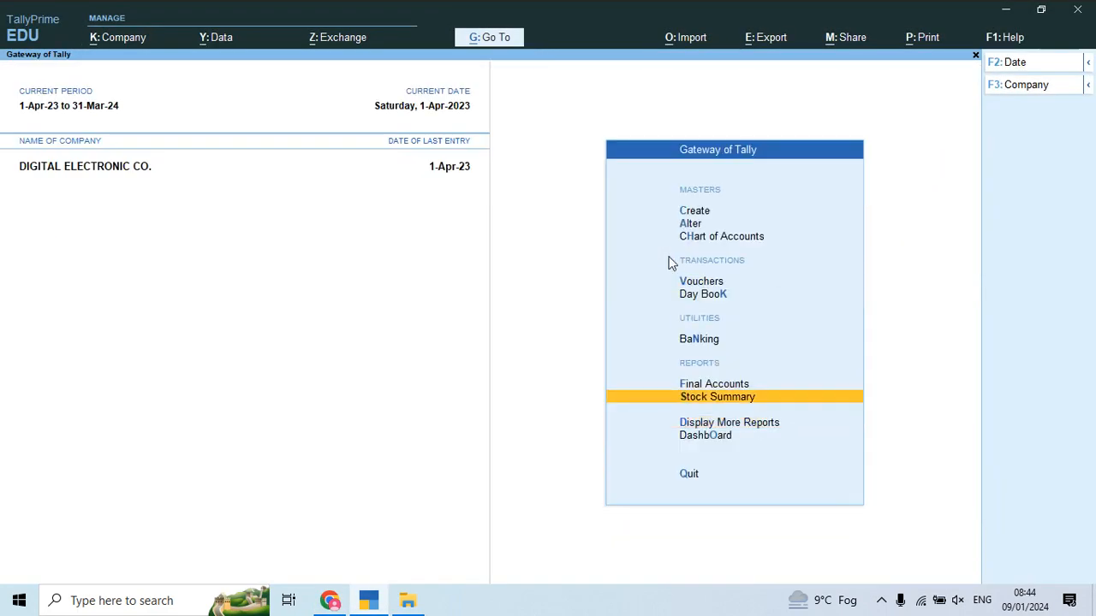
key(Return)
key(Down)
key(Down)
key(Down)
key(Down)
key(Down)
key(Down)
key(Down)
key(Down)
key(Down)
key(Down)
key(Down)
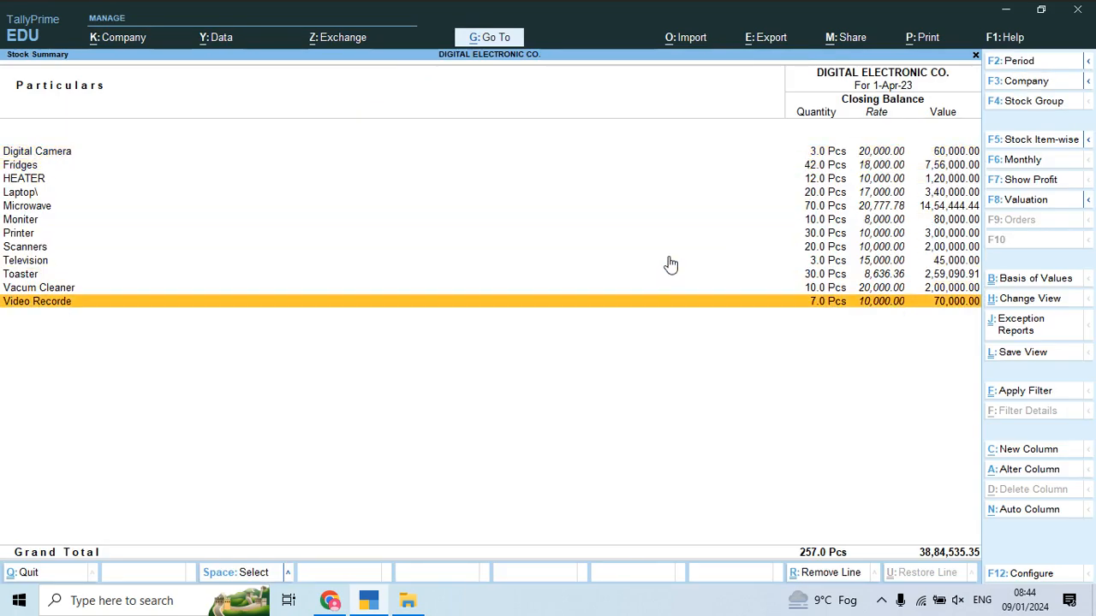
Step: Check the negative stock question in Project 6.pdf in Chrome, return to TallyPrime, and show the Negative Stock Items exception report
key(alt+Tab)
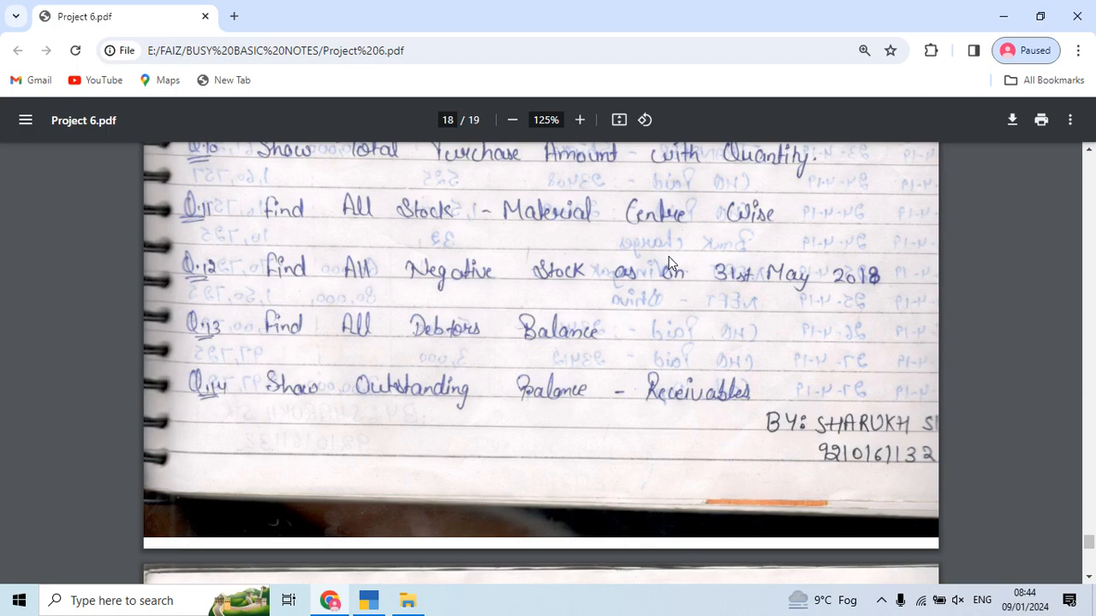
key(alt+Tab)
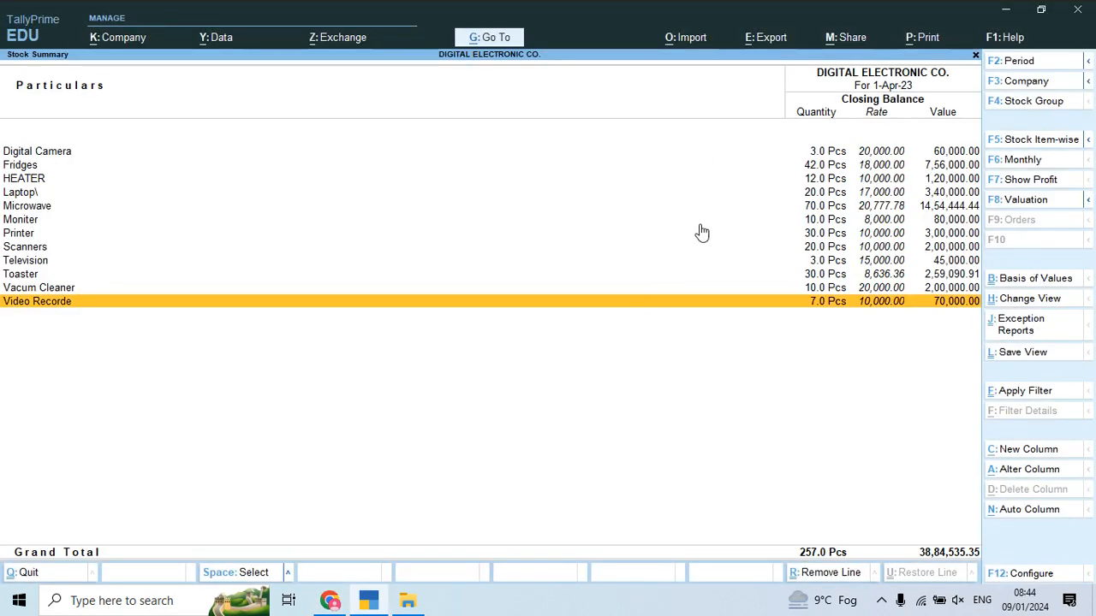
click(1010, 334)
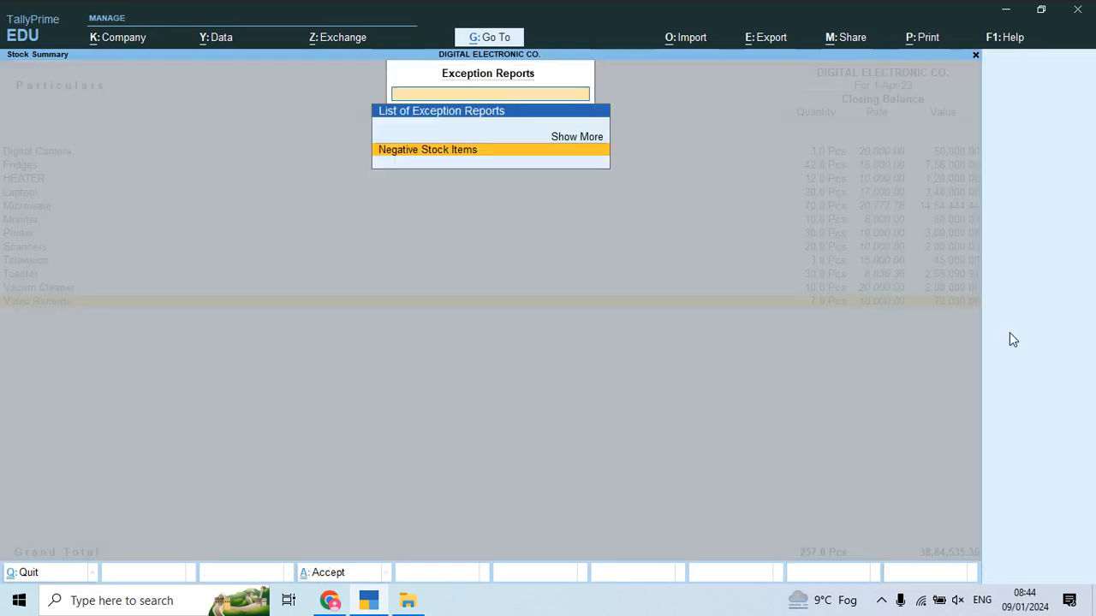
key(Return)
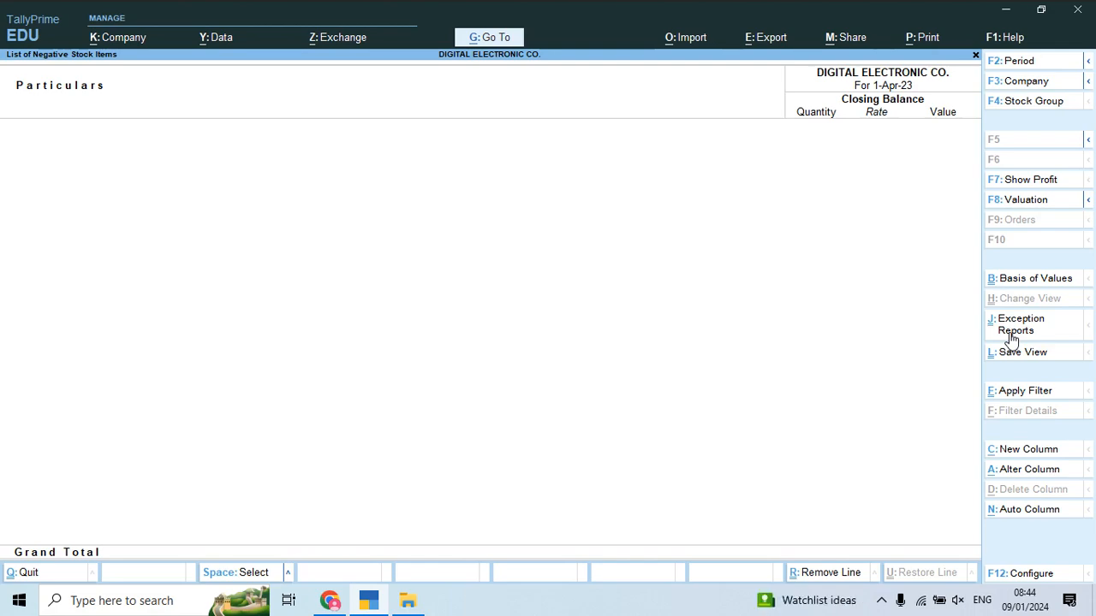
Step: Check the debtors balance question in Project 6.pdf in Chrome, return to TallyPrime, and close the stock reports without quitting the program
key(alt+Tab)
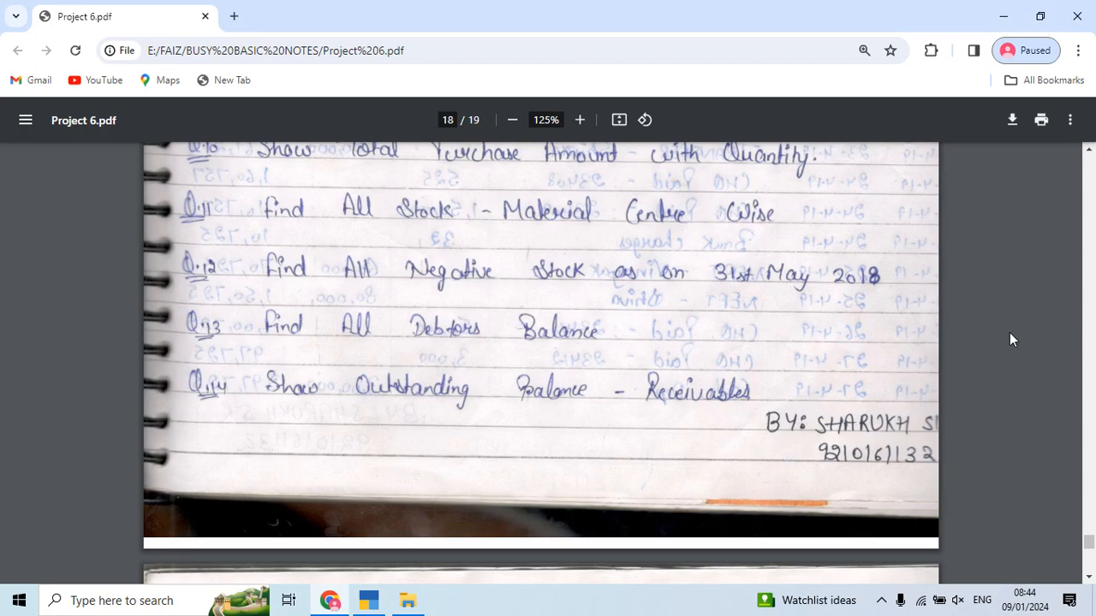
key(alt+Tab)
key(Escape)
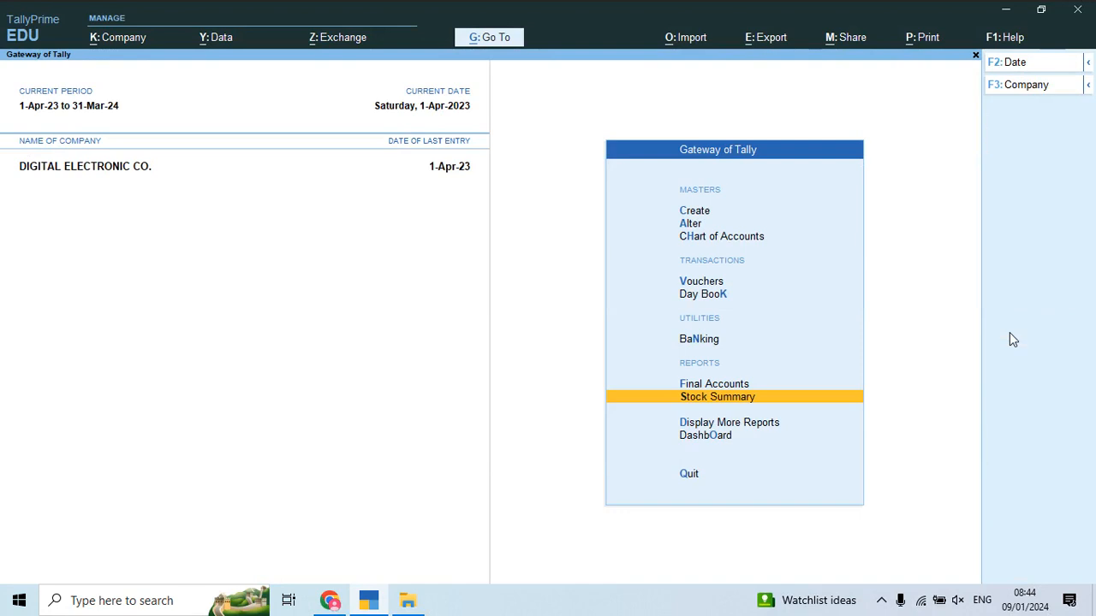
key(Escape)
key(n)
Step: Display the Balance Sheet from the Final Accounts reports
key(Down)
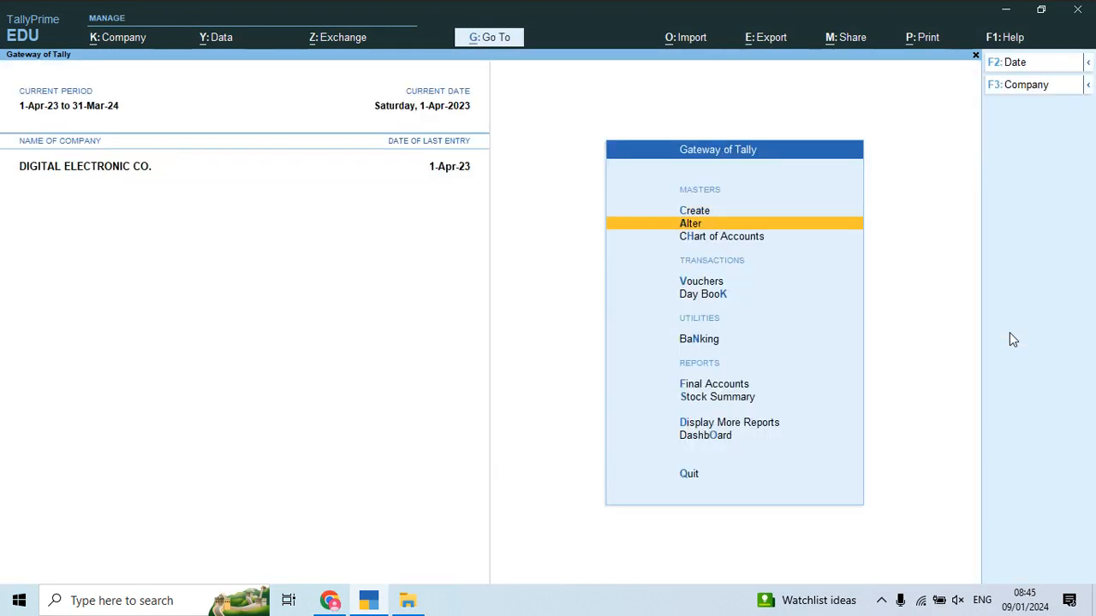
key(Down)
key(Down)
key(Down)
key(Down)
key(Down)
key(Down)
key(Down)
key(Up)
key(Up)
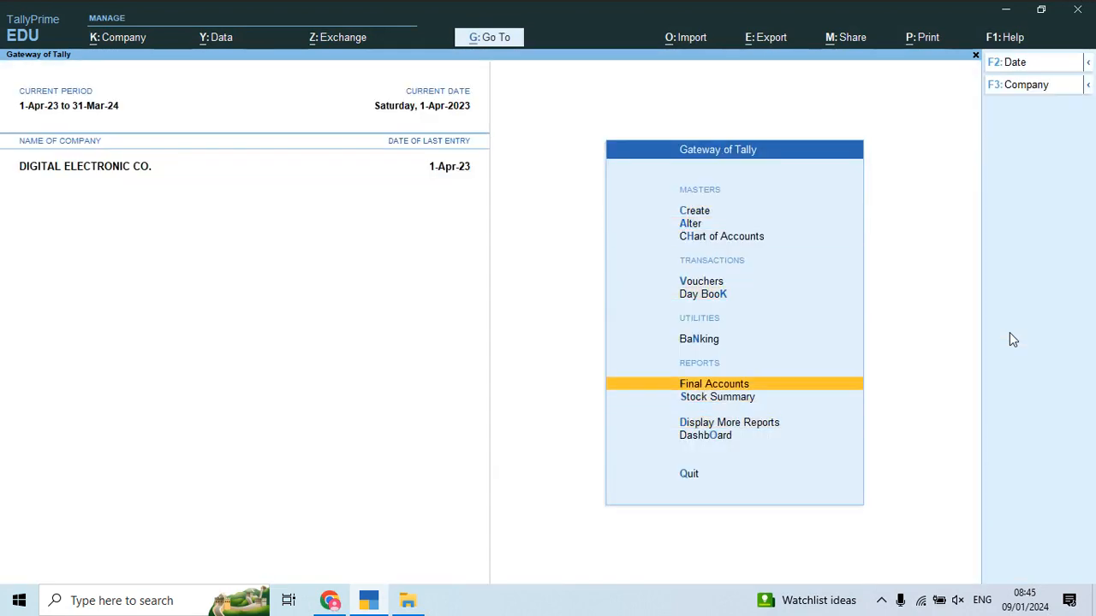
key(Return)
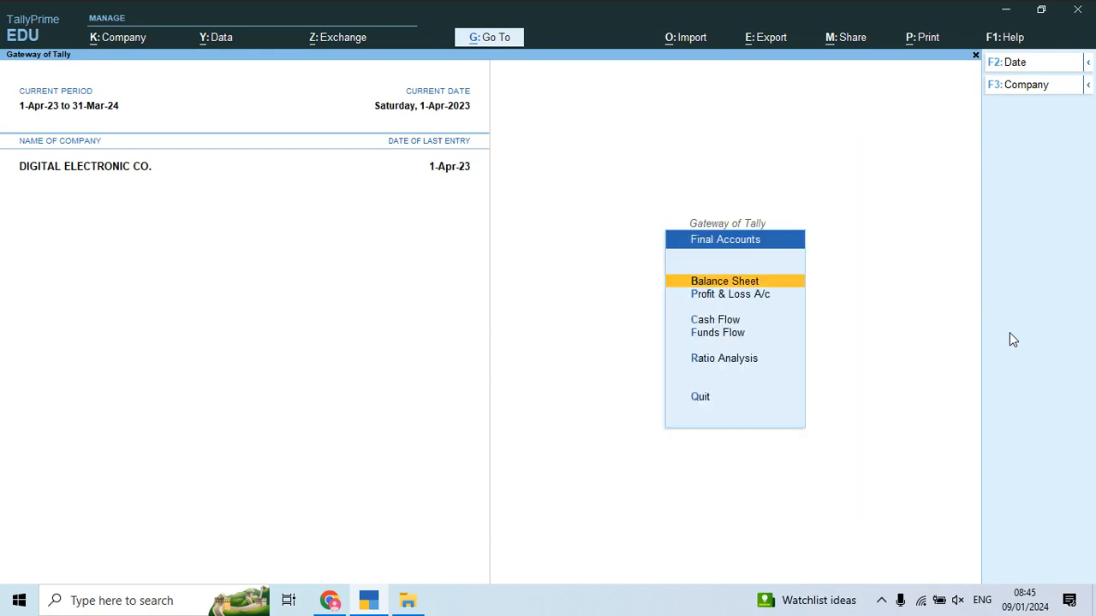
key(Return)
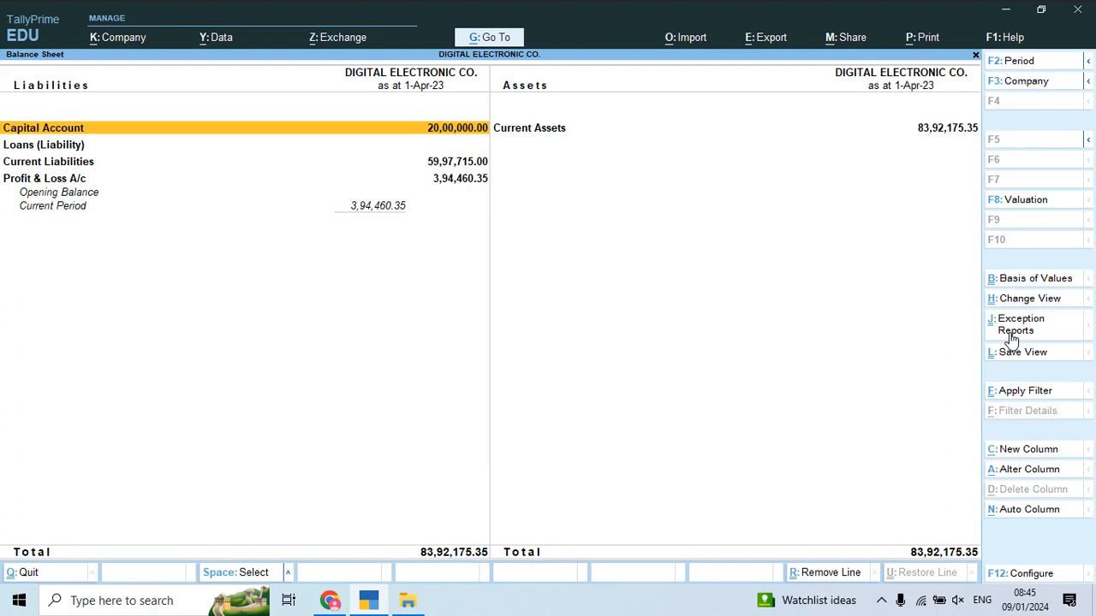
Step: Drill down from Current Assets in the Balance Sheet to the Sundry Debtors group summary
key(Down)
key(Right)
key(Return)
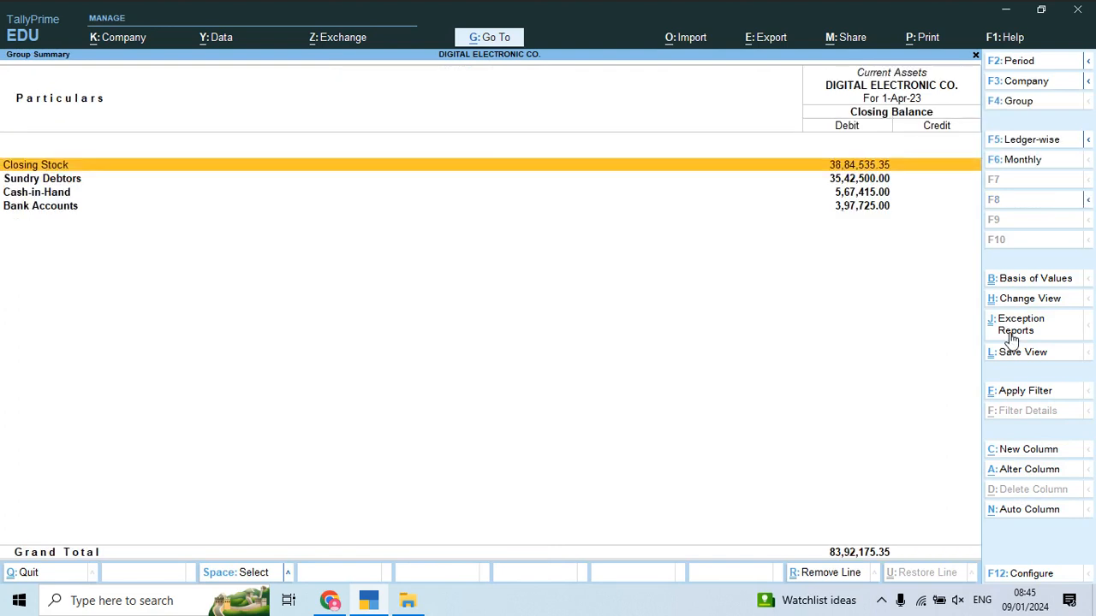
key(Down)
key(Down)
key(Up)
key(Return)
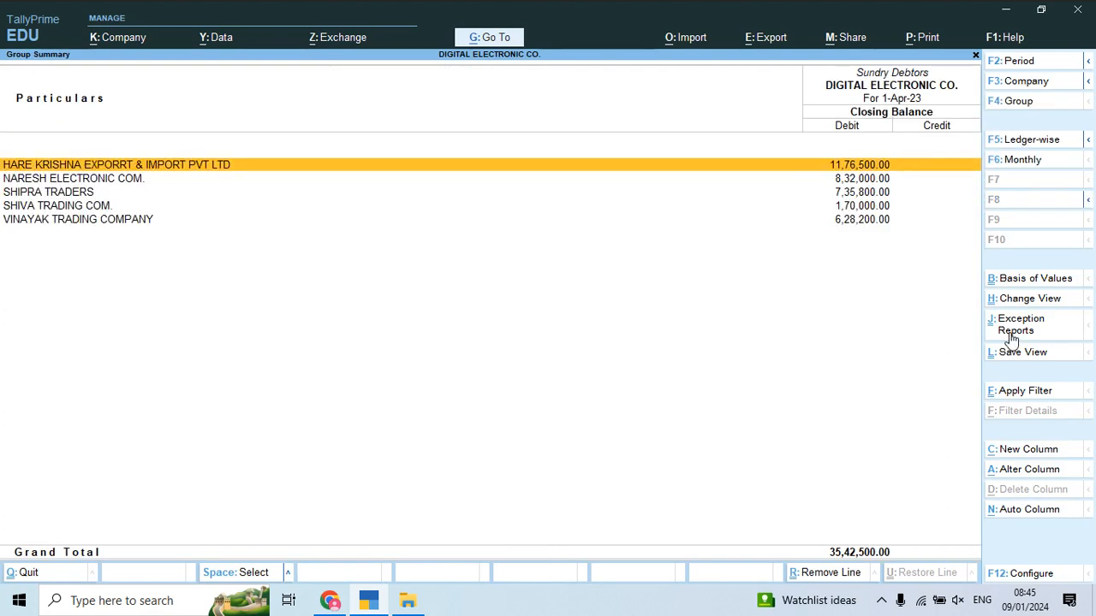
Step: Go through the debtors' closing balances down to VINAYAK TRADING COMPANY and check the grand total
key(Down)
key(Down)
key(Down)
key(Down)
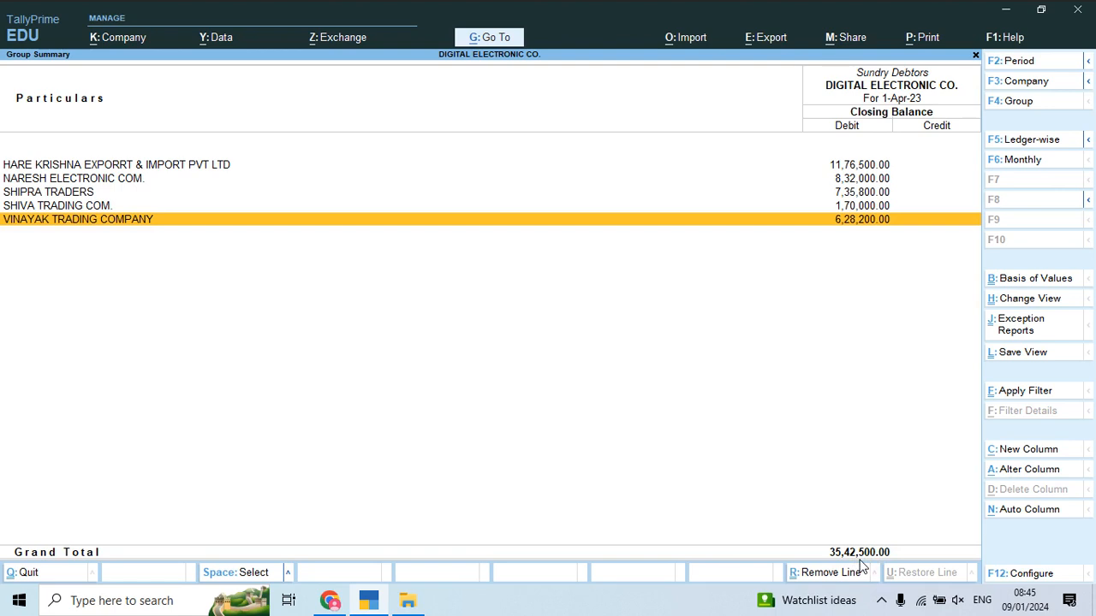
Step: Export the Sundry Debtors group summary as GrpSum.pdf to the project's answer folder and close the opened PDF
click(782, 38)
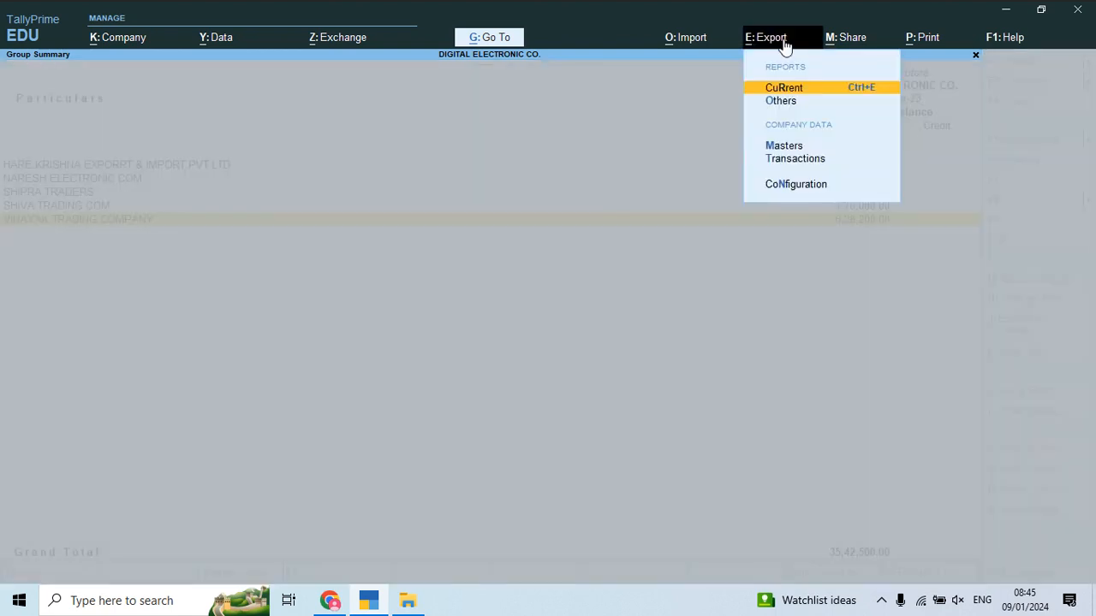
key(Return)
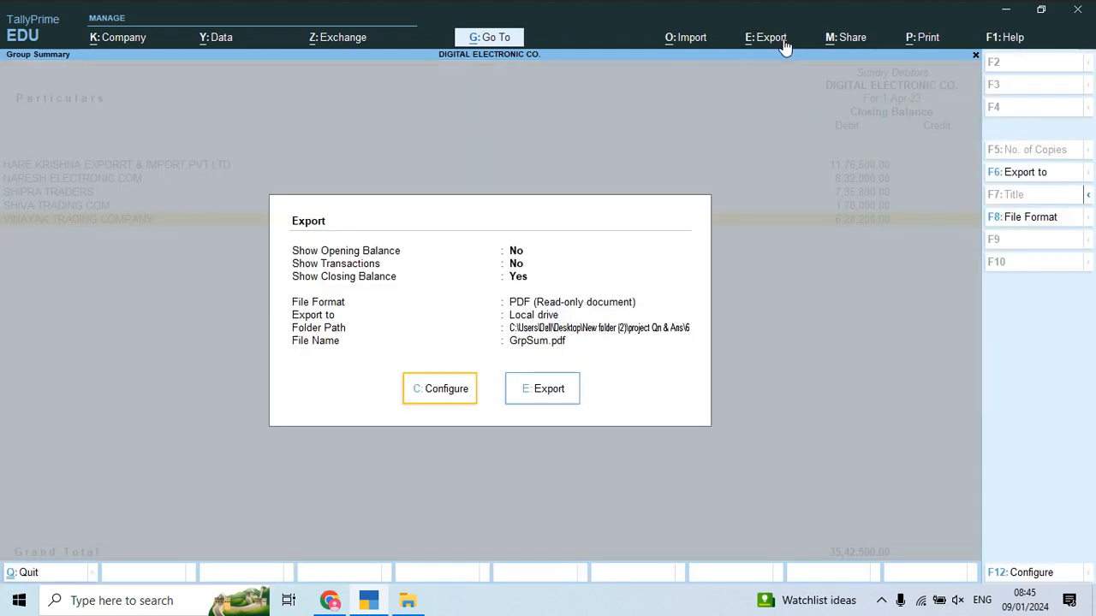
key(c)
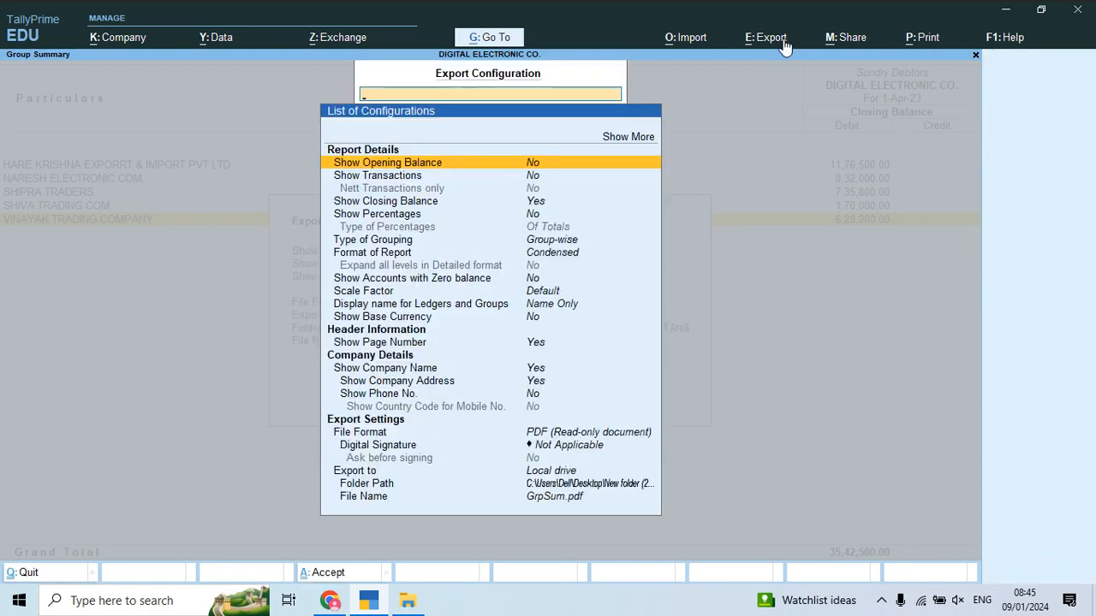
key(Escape)
key(Right)
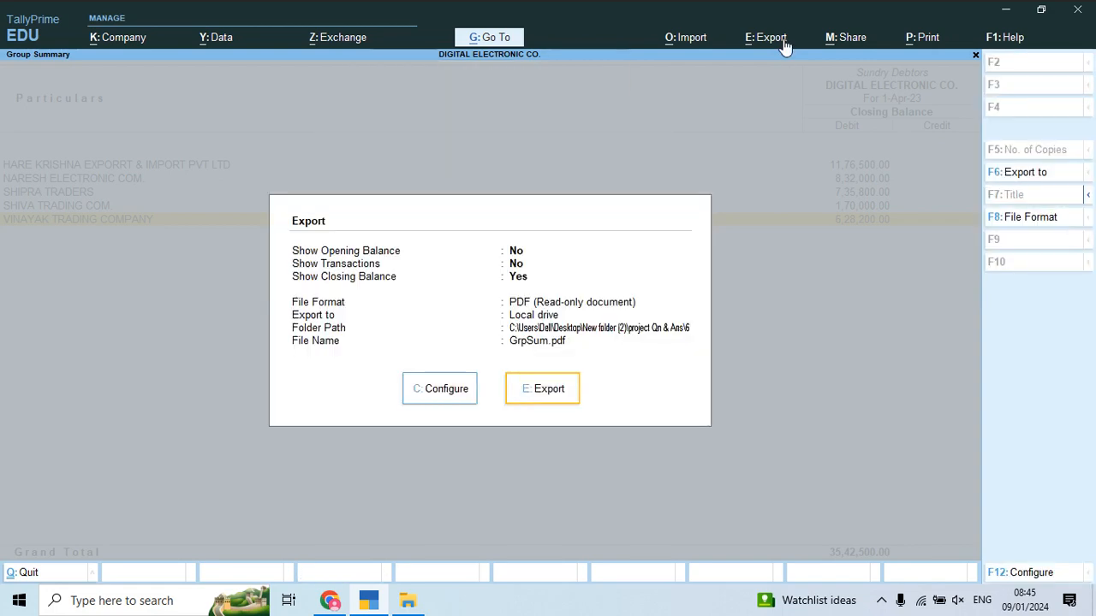
key(Return)
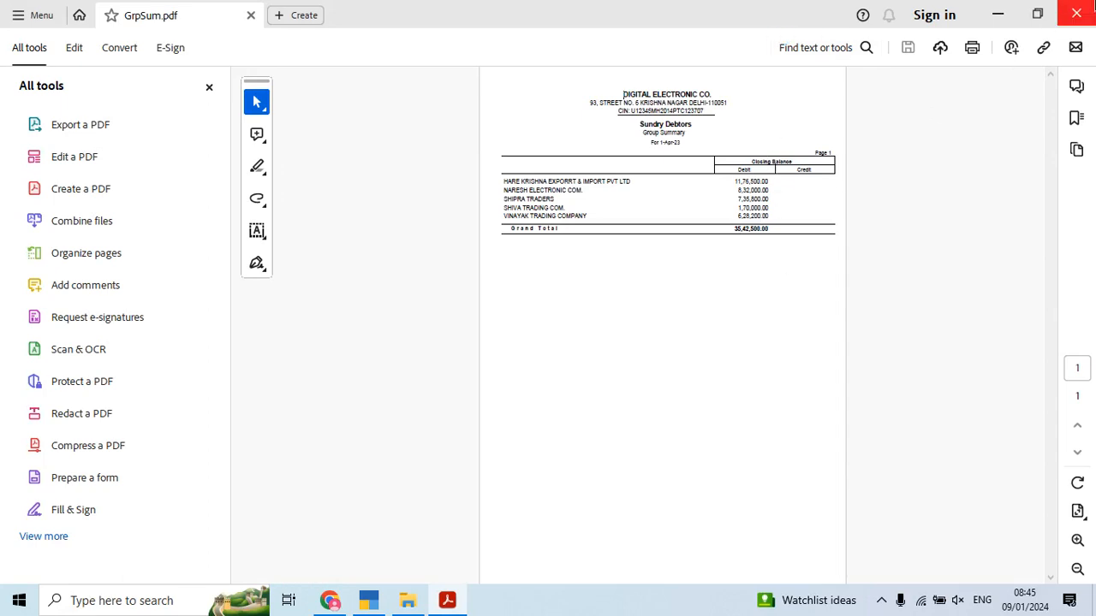
click(1076, 14)
Step: Switch to Chrome to read question 14 on outstanding receivables in Project 6.pdf, and return to TallyPrime
key(alt+Tab)
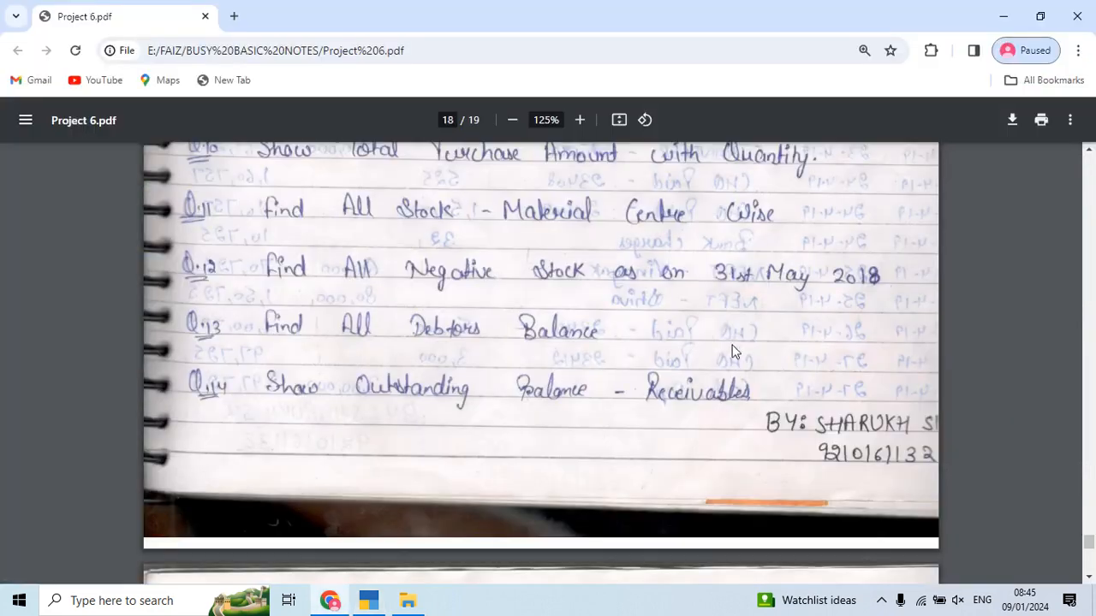
scroll(729, 356, down, 2)
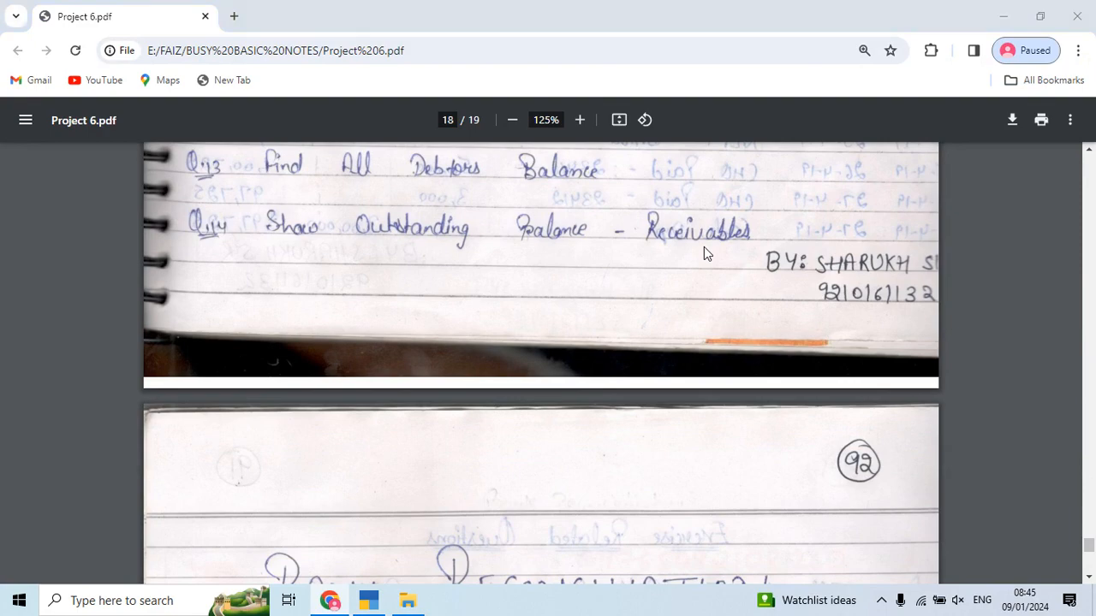
key(alt+Tab)
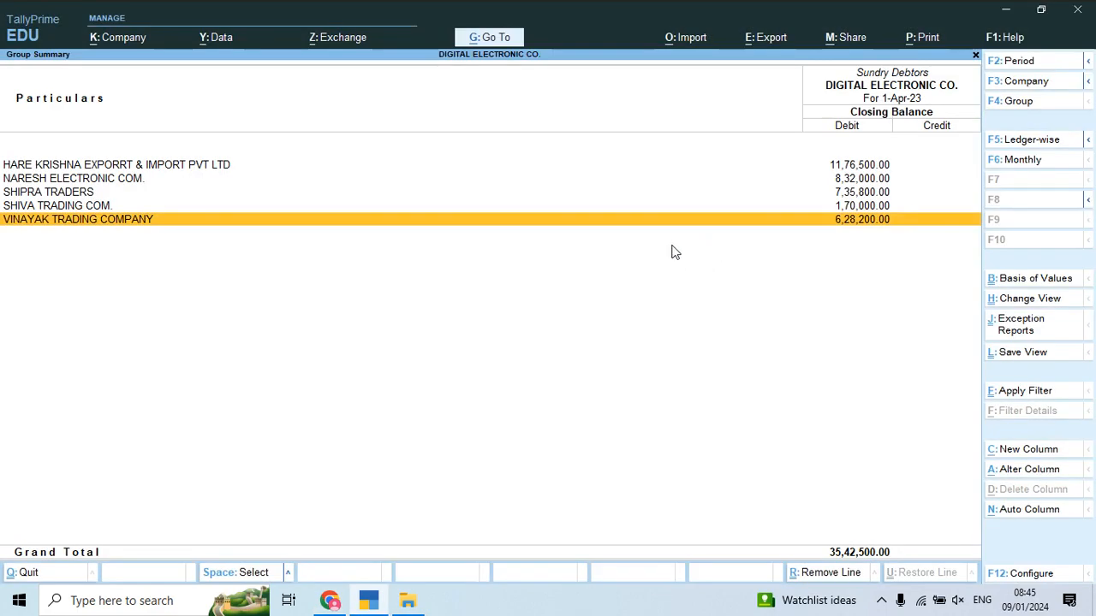
key(alt+Tab)
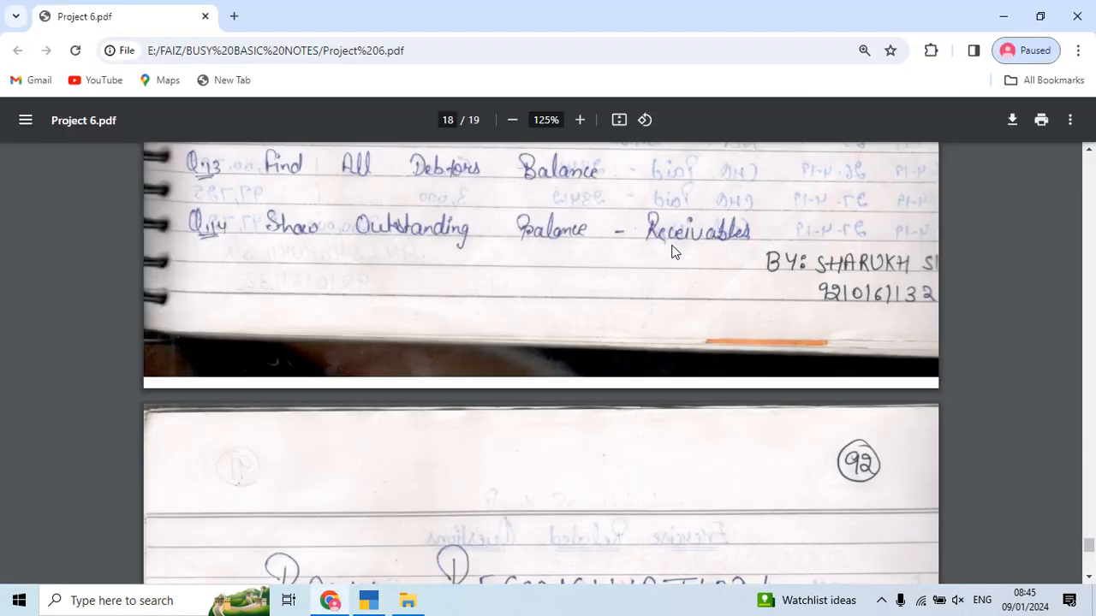
key(alt+Tab)
Step: Close the group summary and Balance Sheet, and accept the company features with Enable Bill-wise entry set to Yes
key(Escape)
key(Escape)
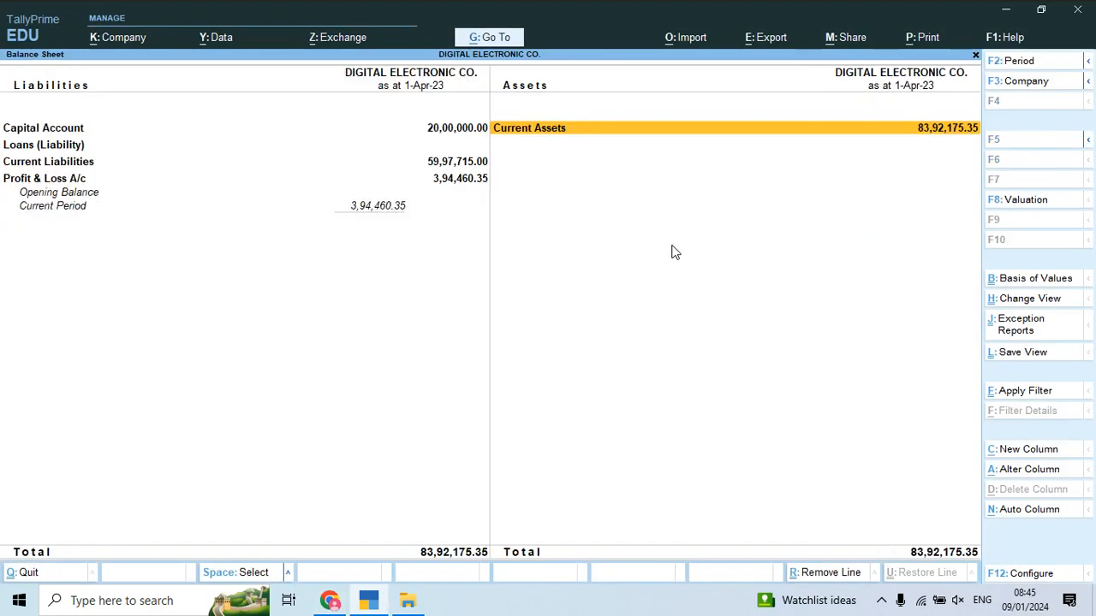
key(Escape)
key(F11)
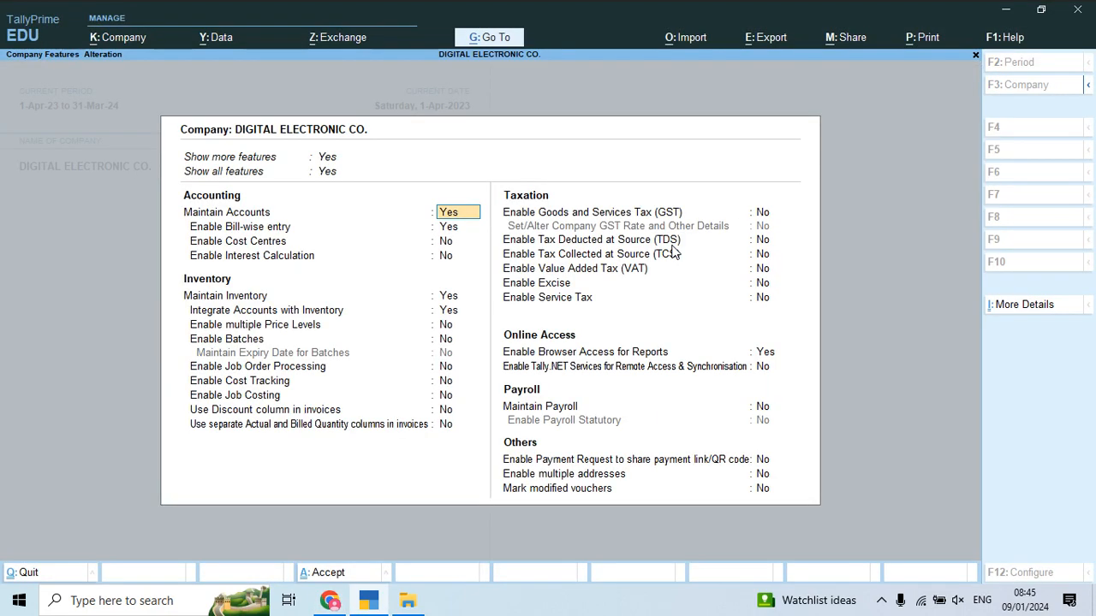
key(Return)
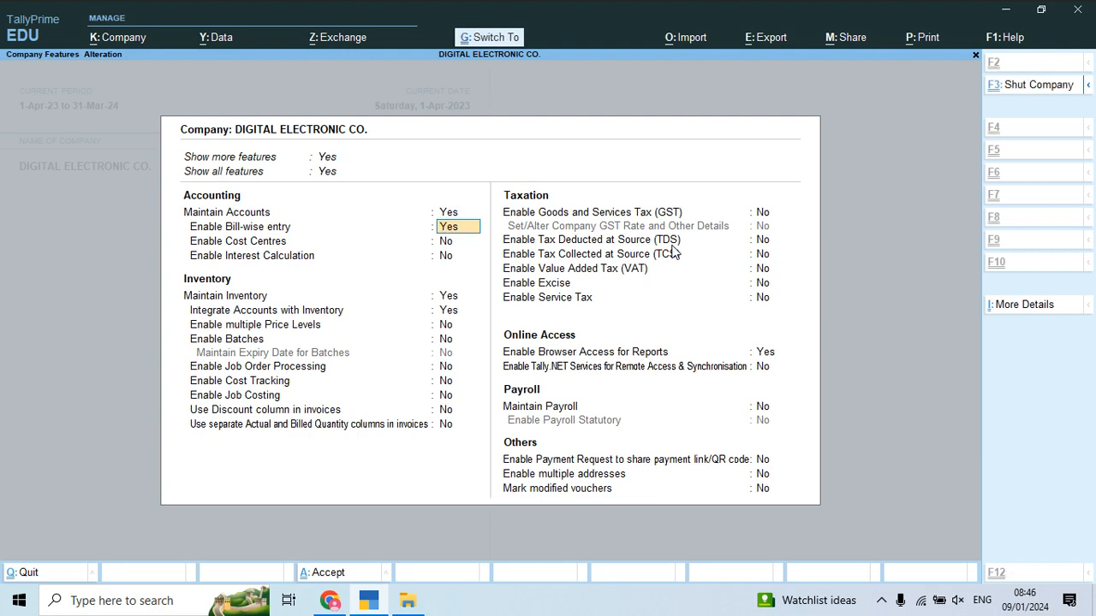
key(ctrl+a)
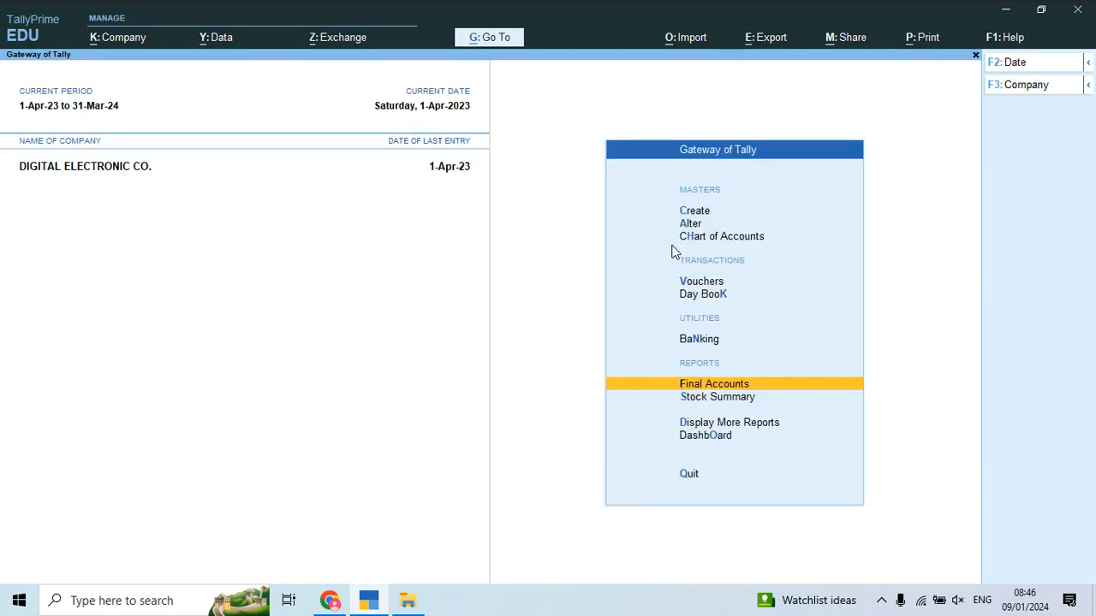
Step: Display the Receivables report under Outstandings in the Statements of Accounts
key(Down)
key(Down)
key(Return)
key(Down)
key(Down)
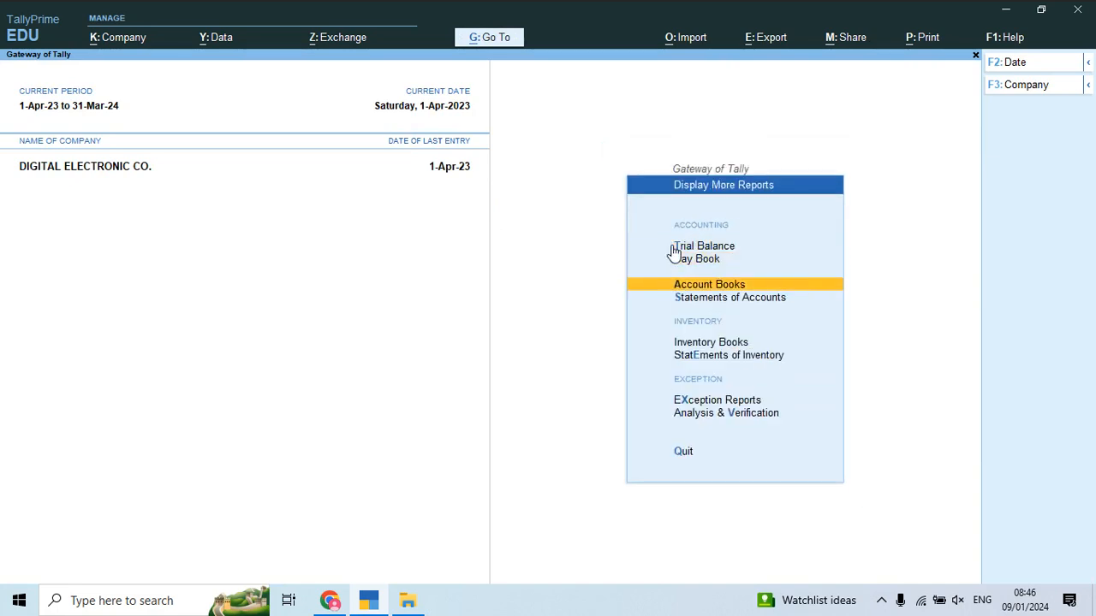
key(Down)
key(Return)
key(Return)
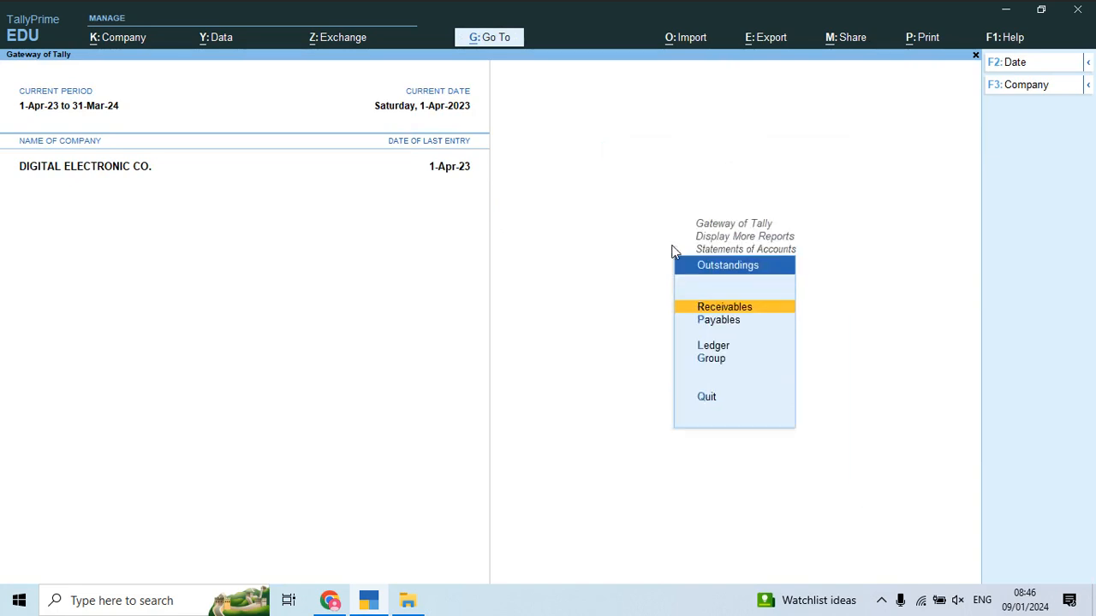
key(Down)
key(Up)
key(Return)
Step: Go through the pending bills from HARE KRISHNA EXPORRT & IMPORT PVT LTD down to VINAYAK TRADING COMPANY and back up
key(Down)
key(Down)
key(Down)
key(Down)
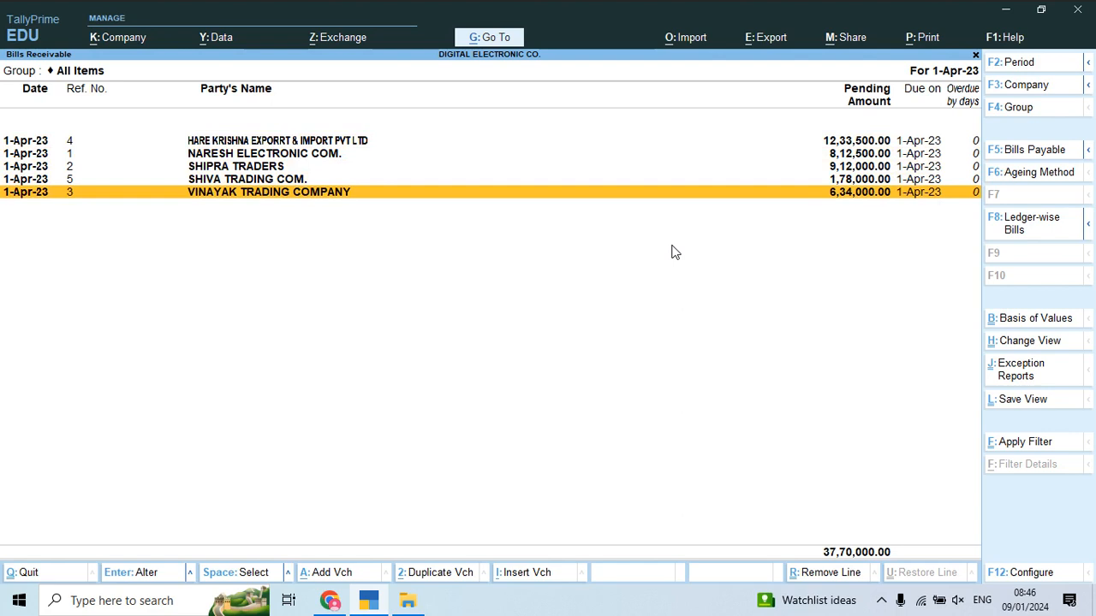
key(Up)
key(Up)
key(Up)
key(Up)
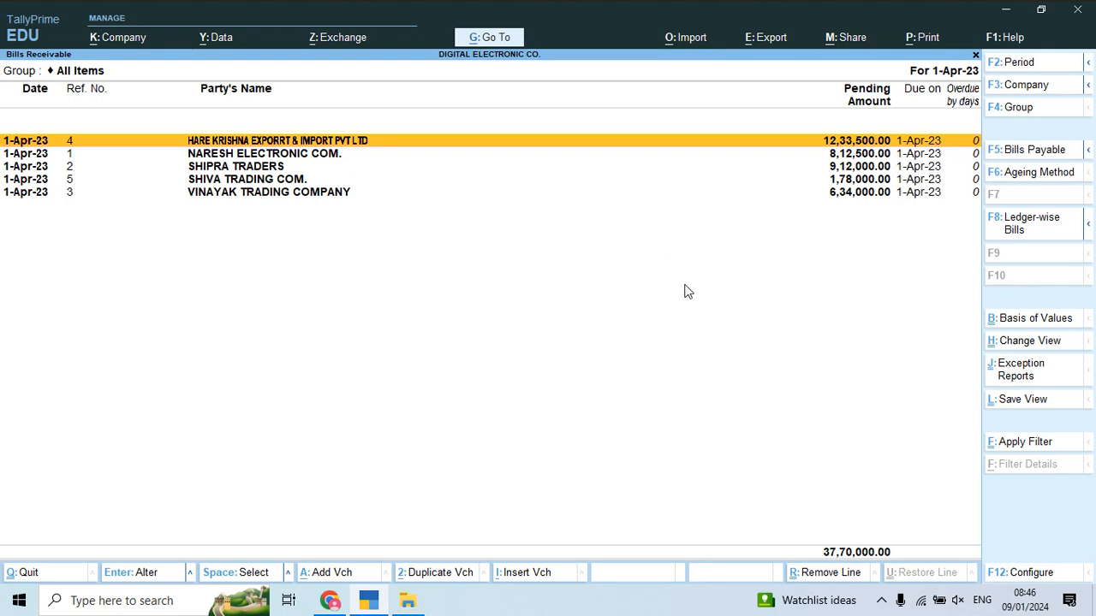
key(super+d)
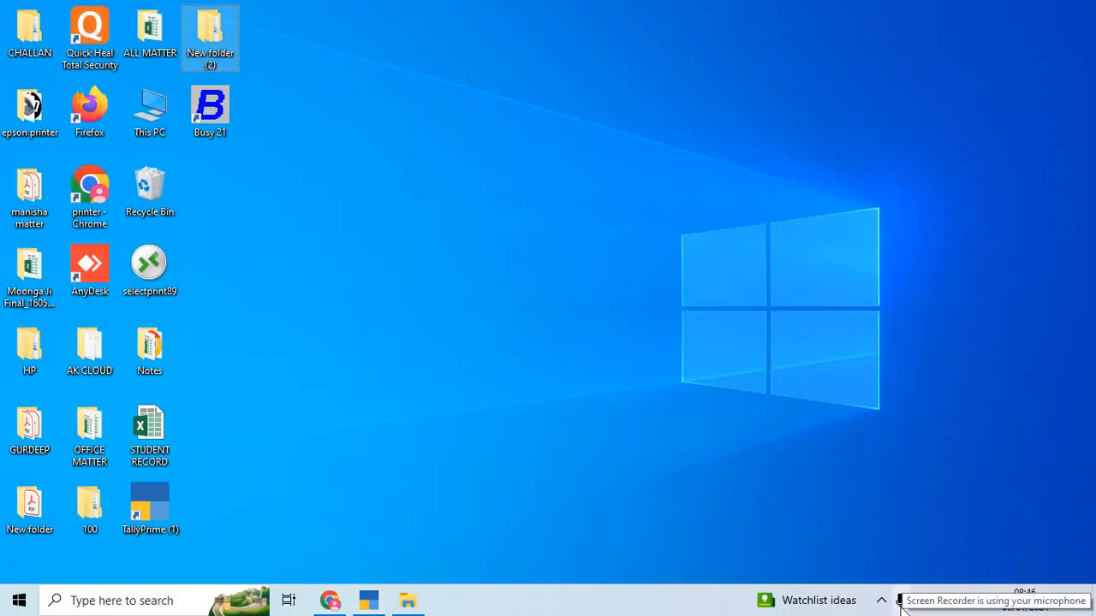
key(alt+Tab)
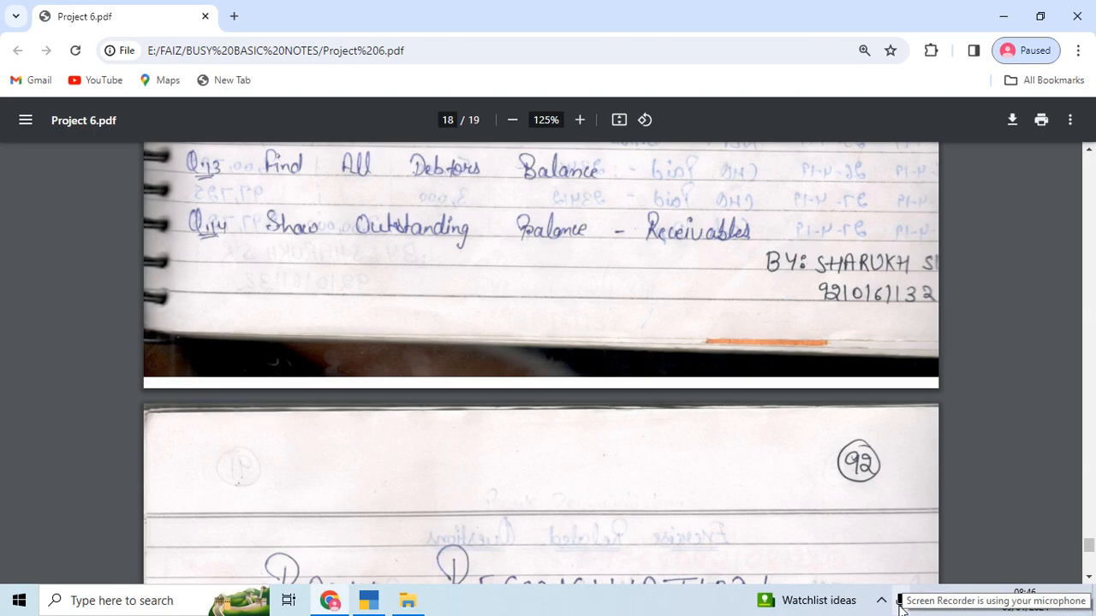
click(900, 606)
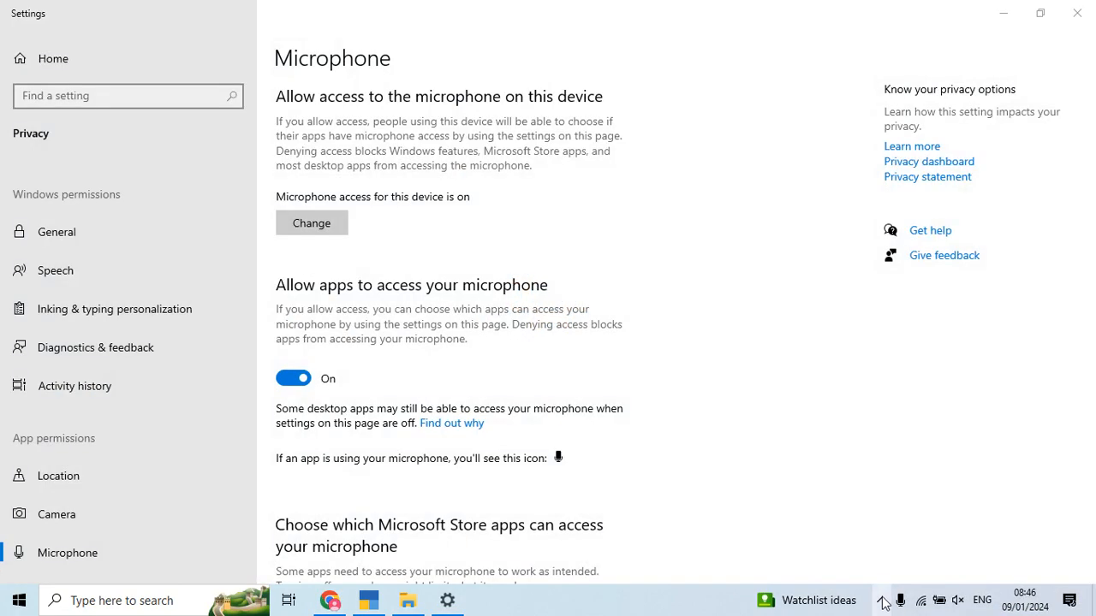
click(883, 604)
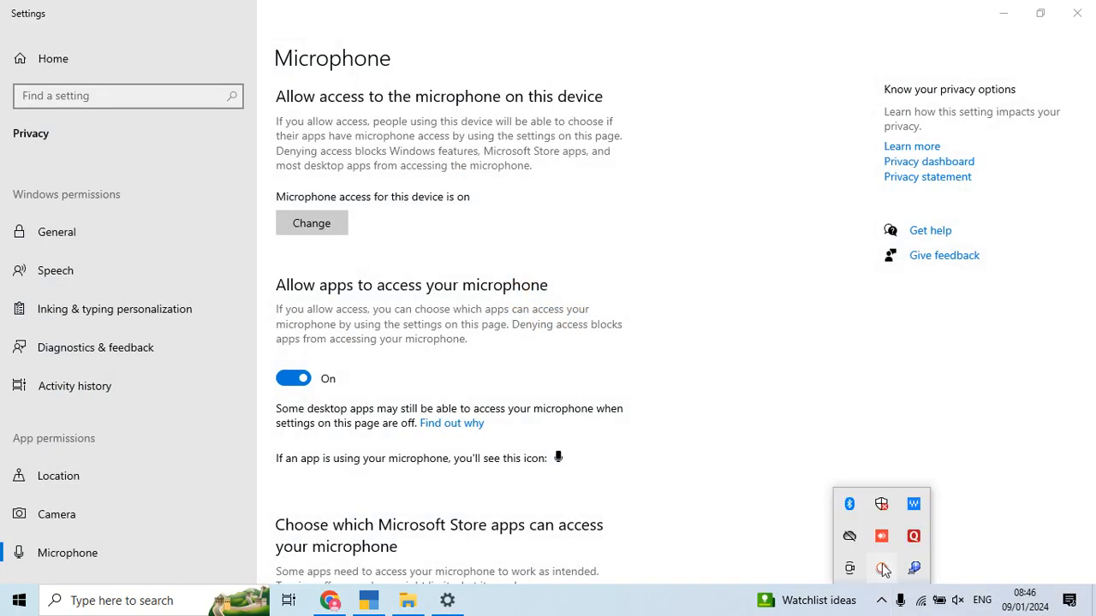
click(885, 570)
click(1083, 547)
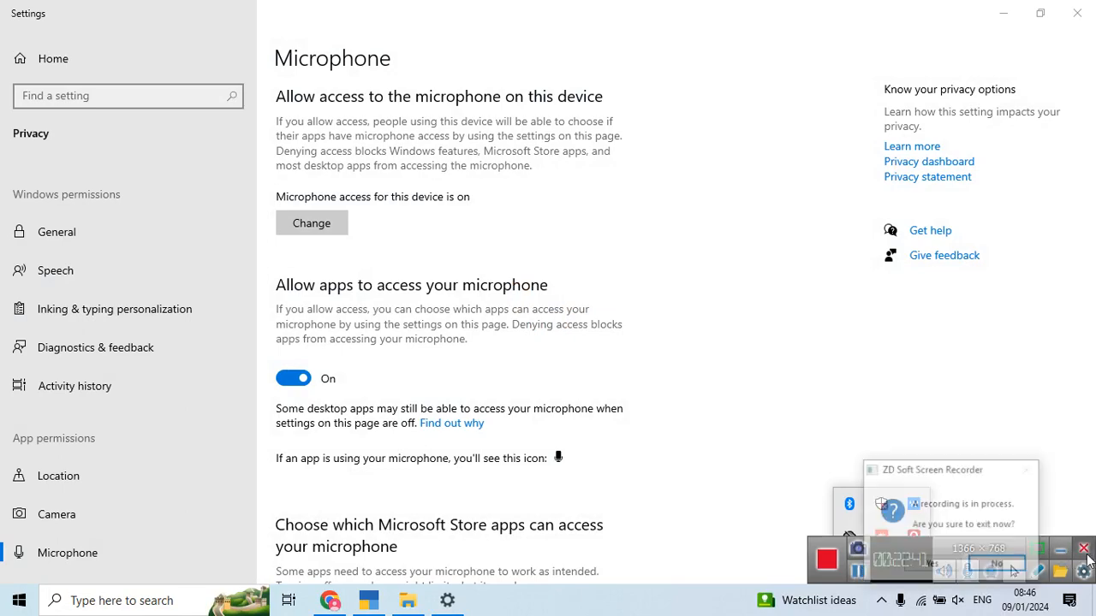